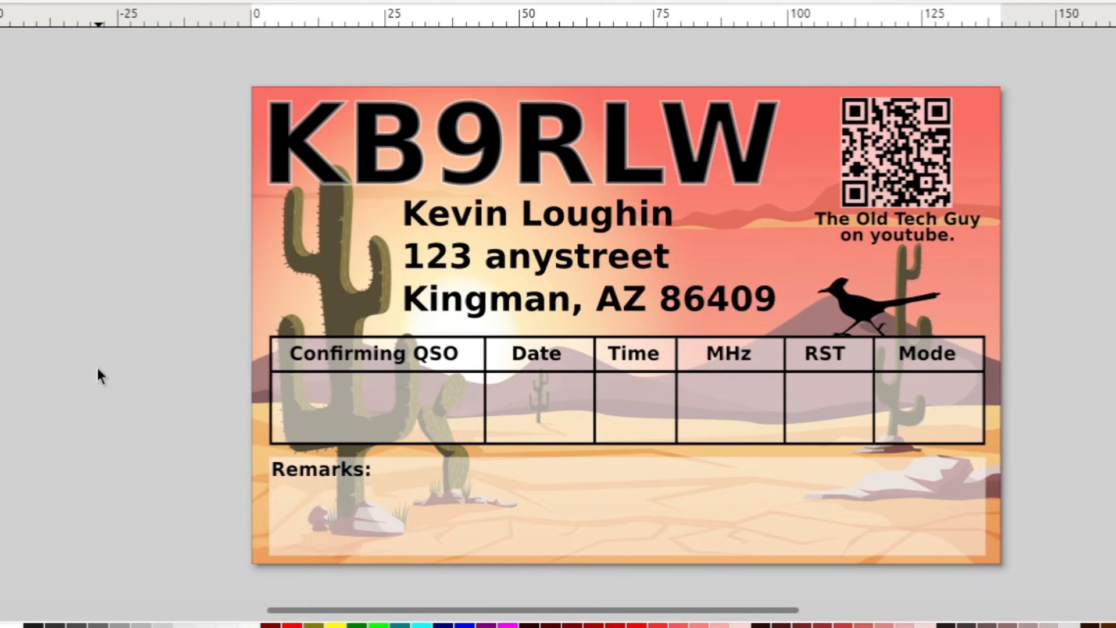
Close the finished QSL card document.
left_click(0, 0)
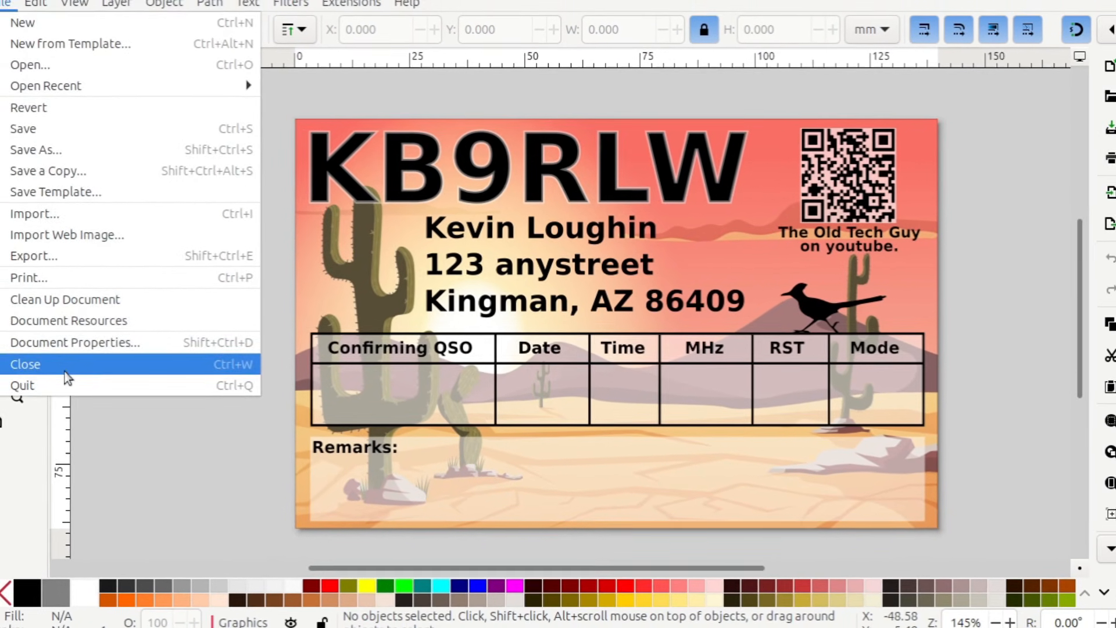
left_click(23, 368)
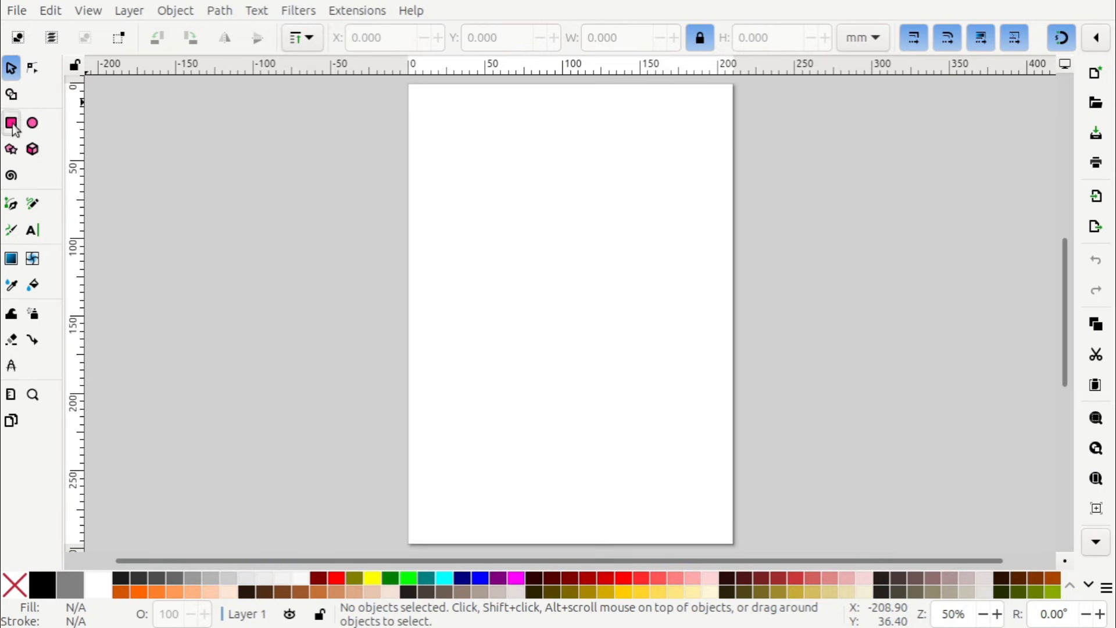
left_click(13, 126)
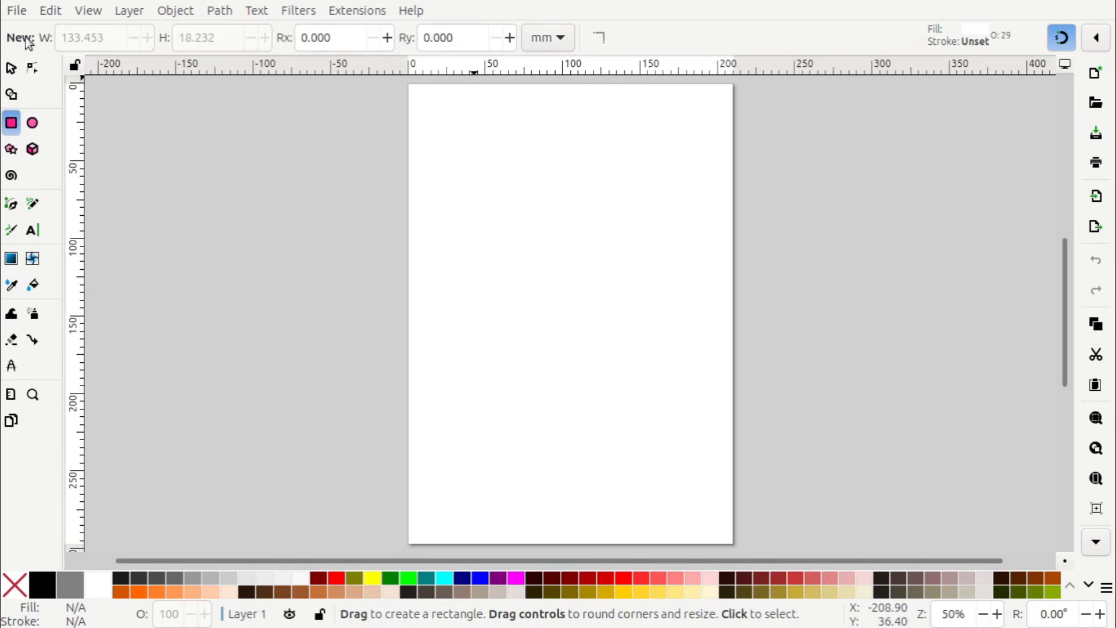
left_click(12, 68)
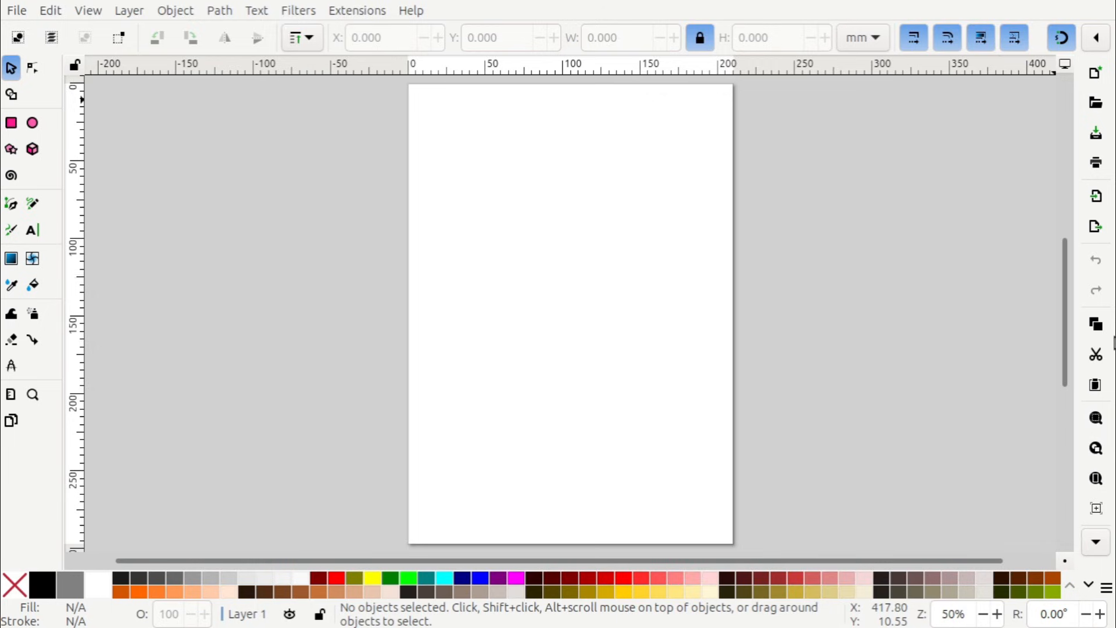
left_click(1065, 36)
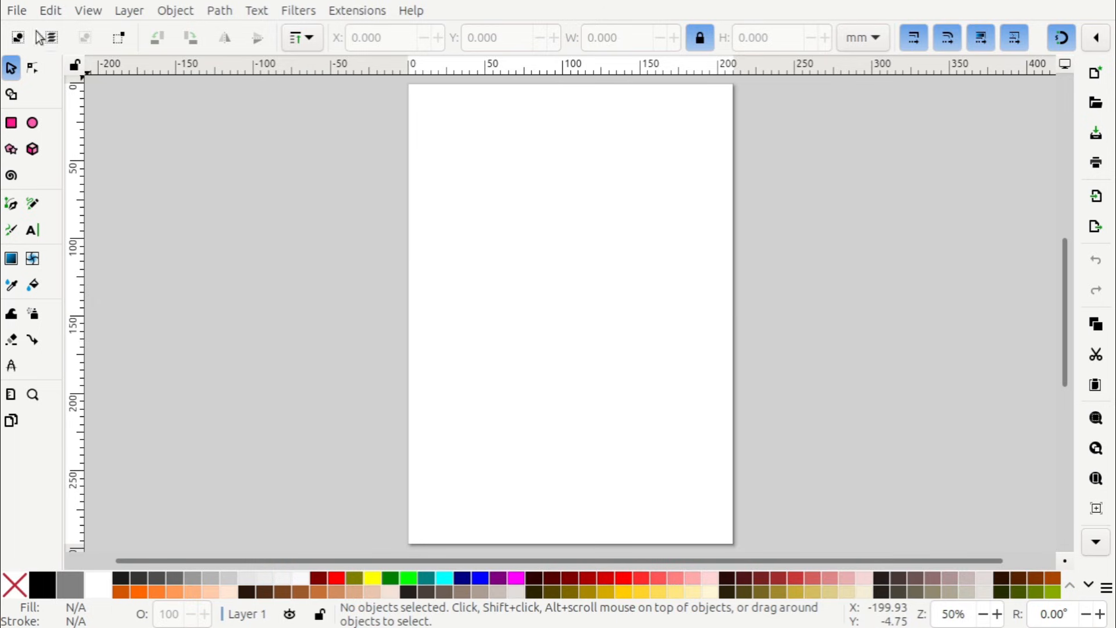
Open the document properties, switch the page size units to inches and set the page width to 5.5 in.
left_click(19, 11)
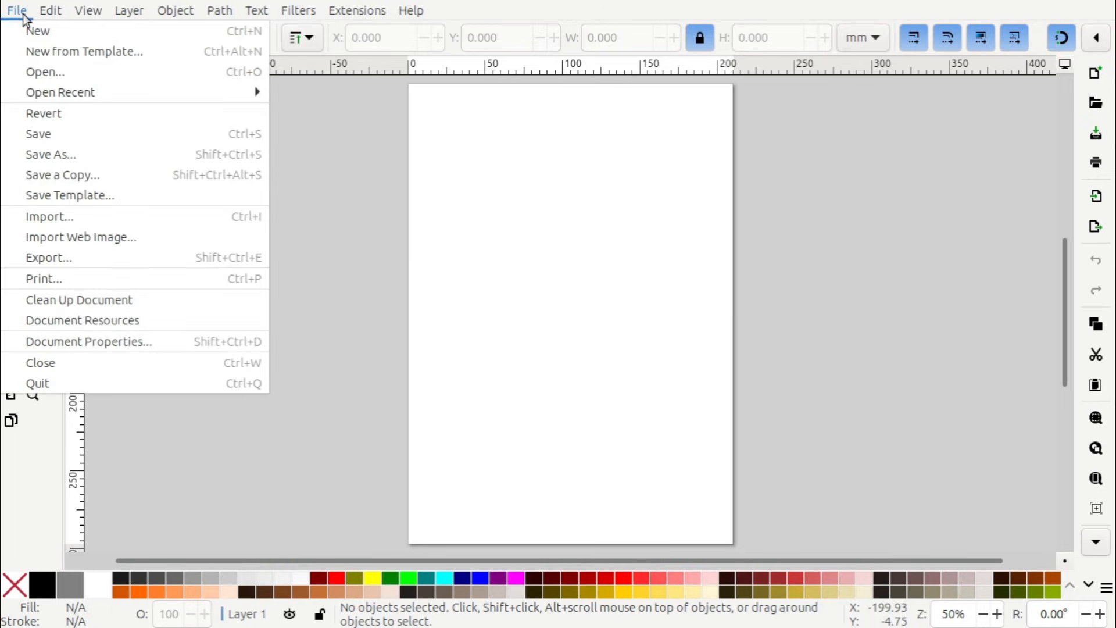
left_click(119, 345)
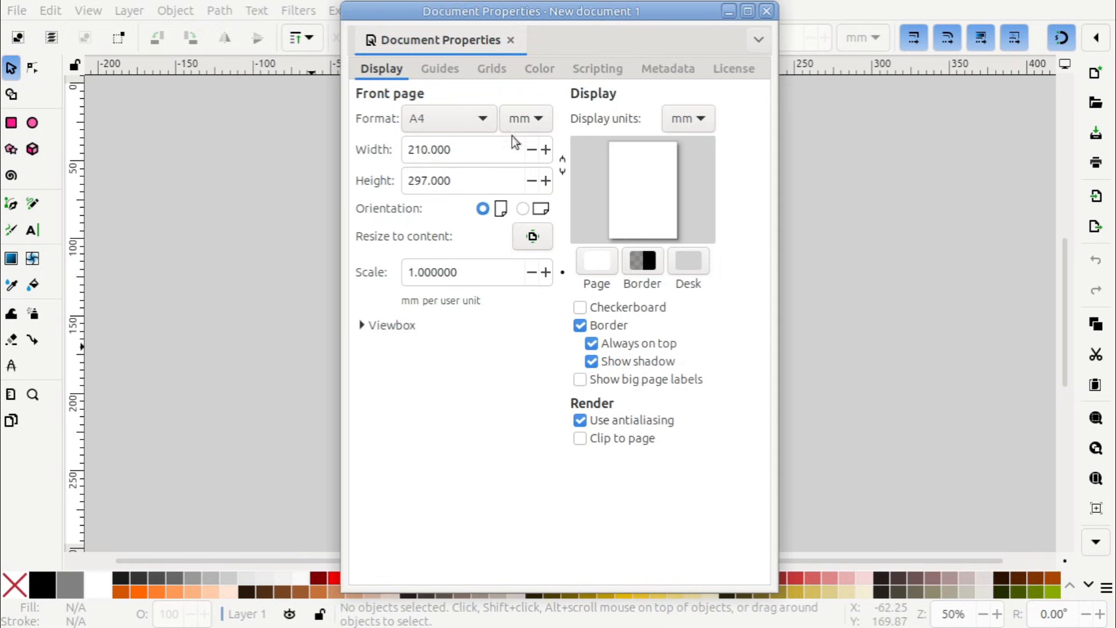
left_click(539, 121)
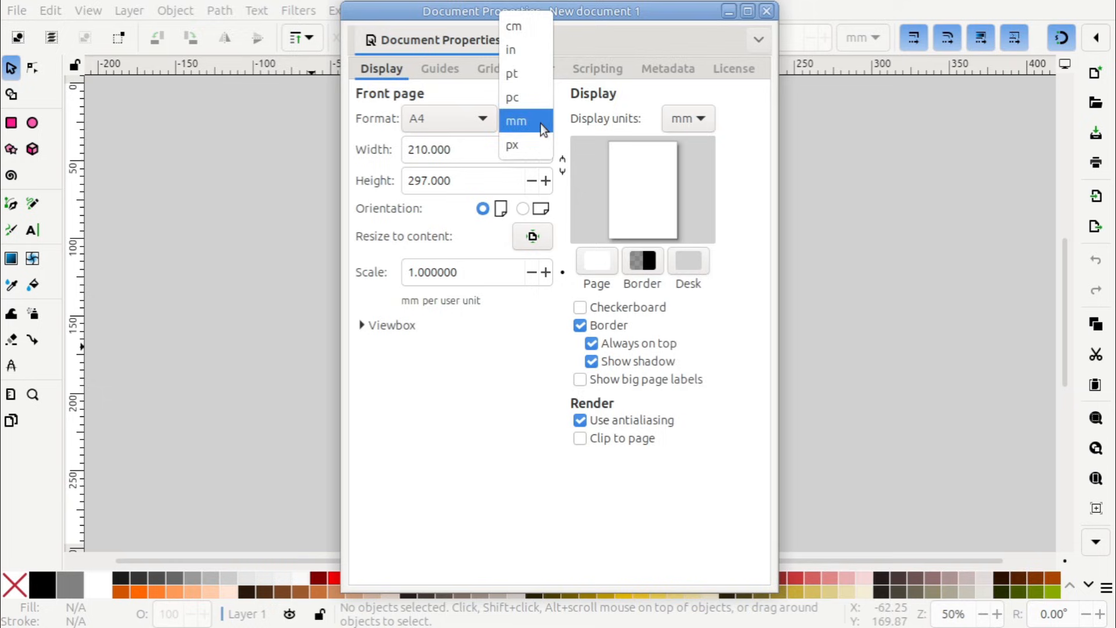
left_click(531, 53)
double_click(450, 150)
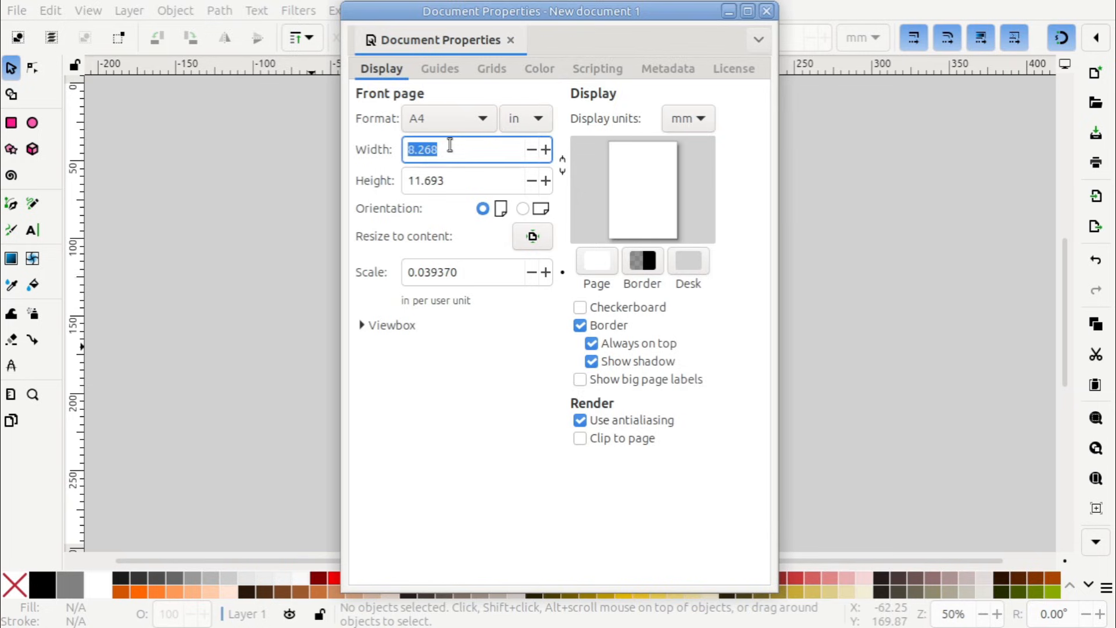
type("5.5")
Set the page height to 3.5 in and close the document properties.
left_click(457, 181)
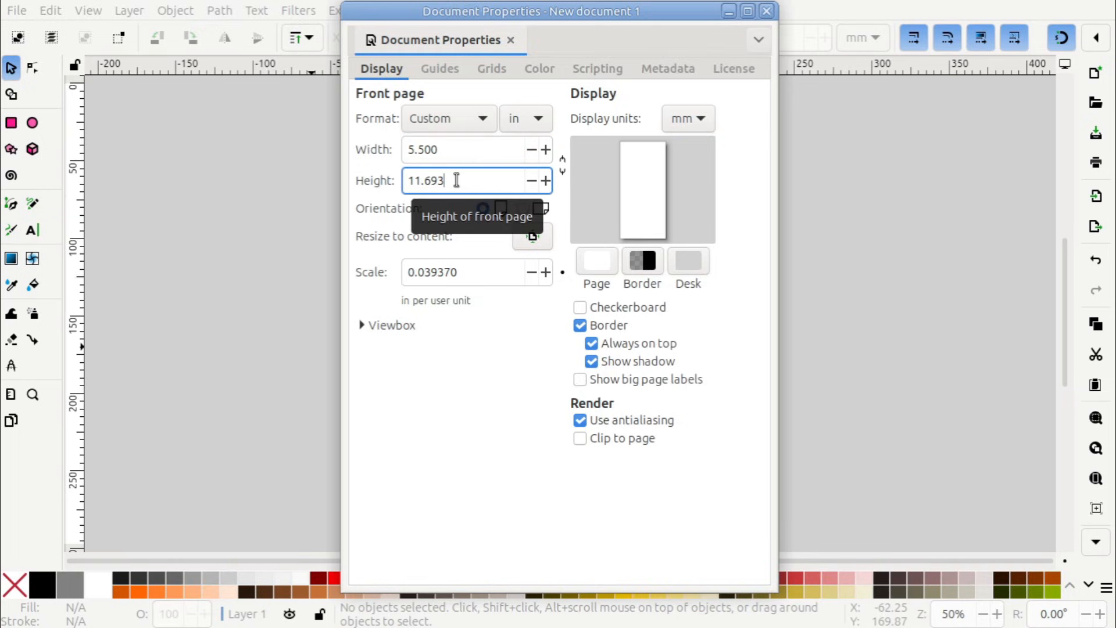
type("3.5")
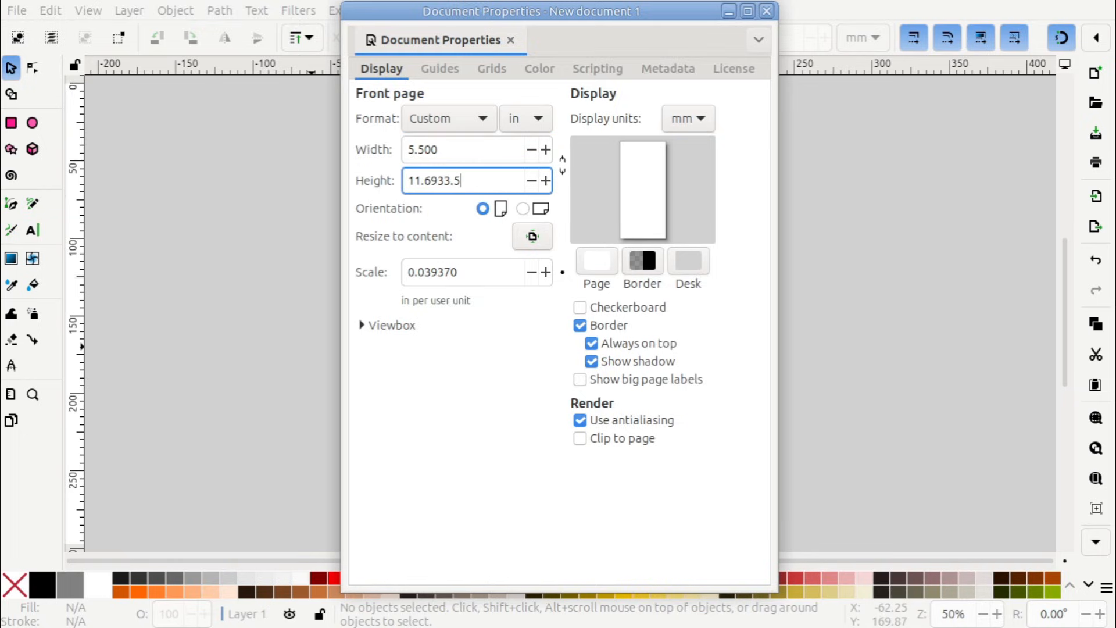
key("shift+Left")
key("shift+Home")
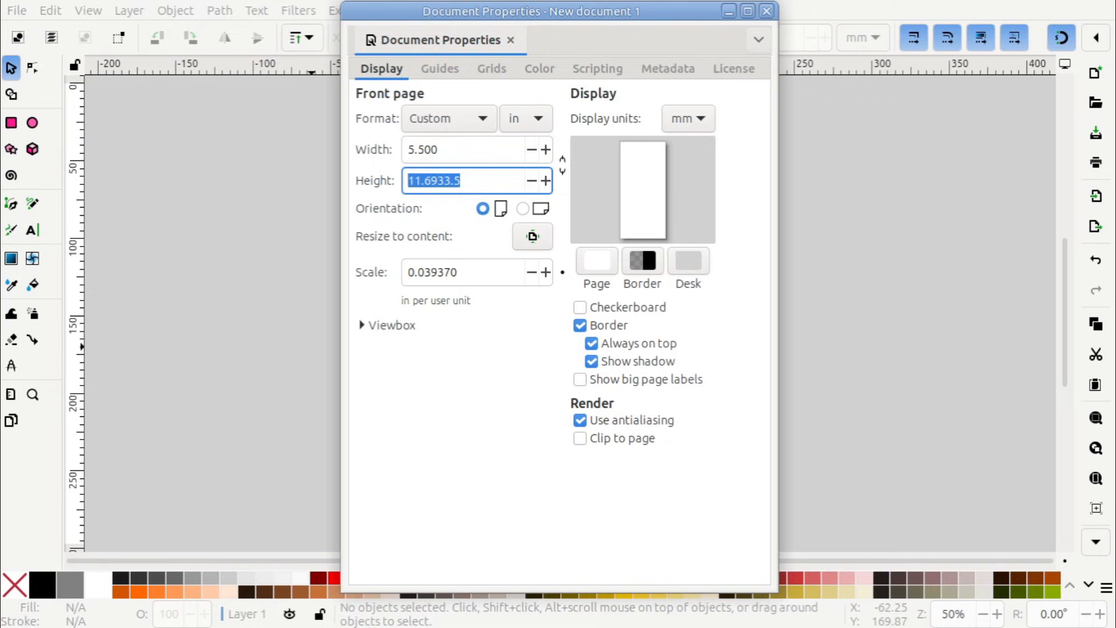
type("3.5")
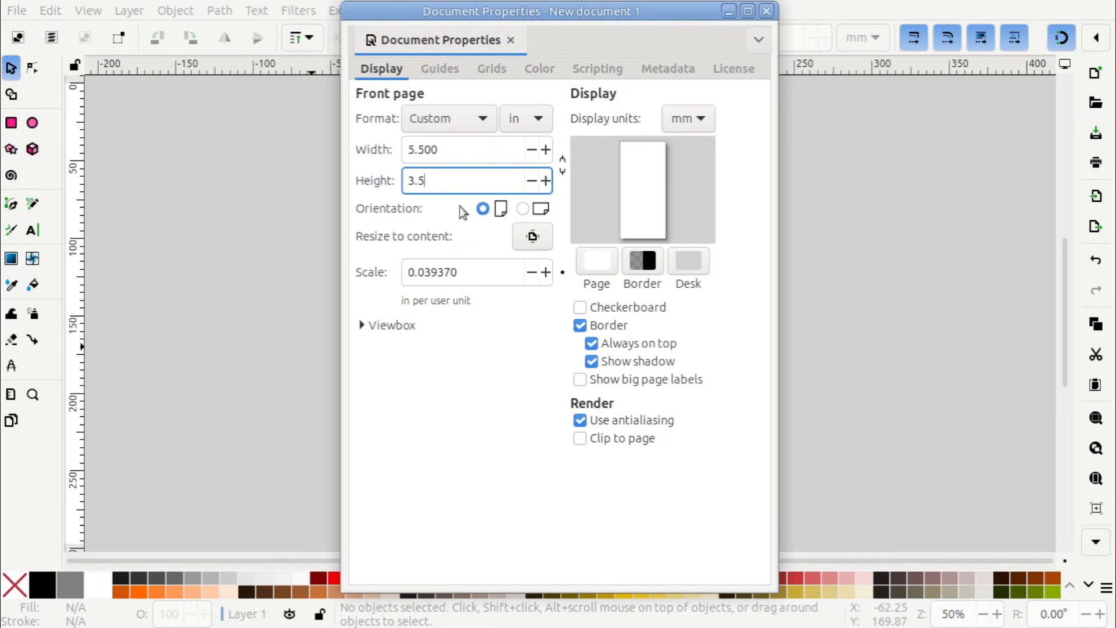
key("Return")
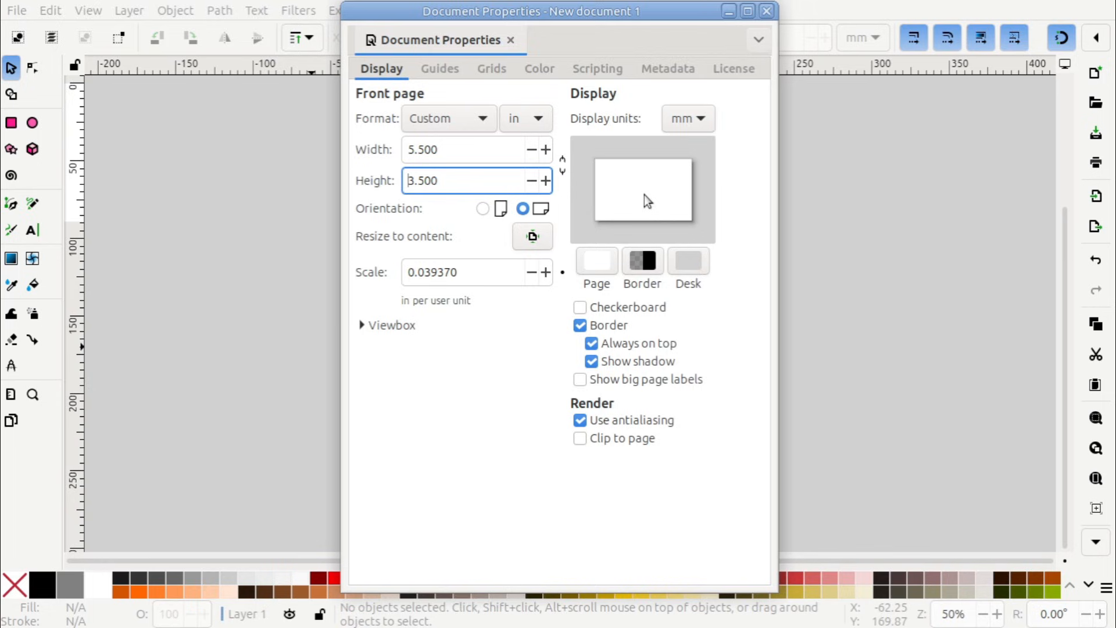
left_click(767, 12)
Display the Layers and Objects list and widen it.
scroll(523, 165, "up", 4)
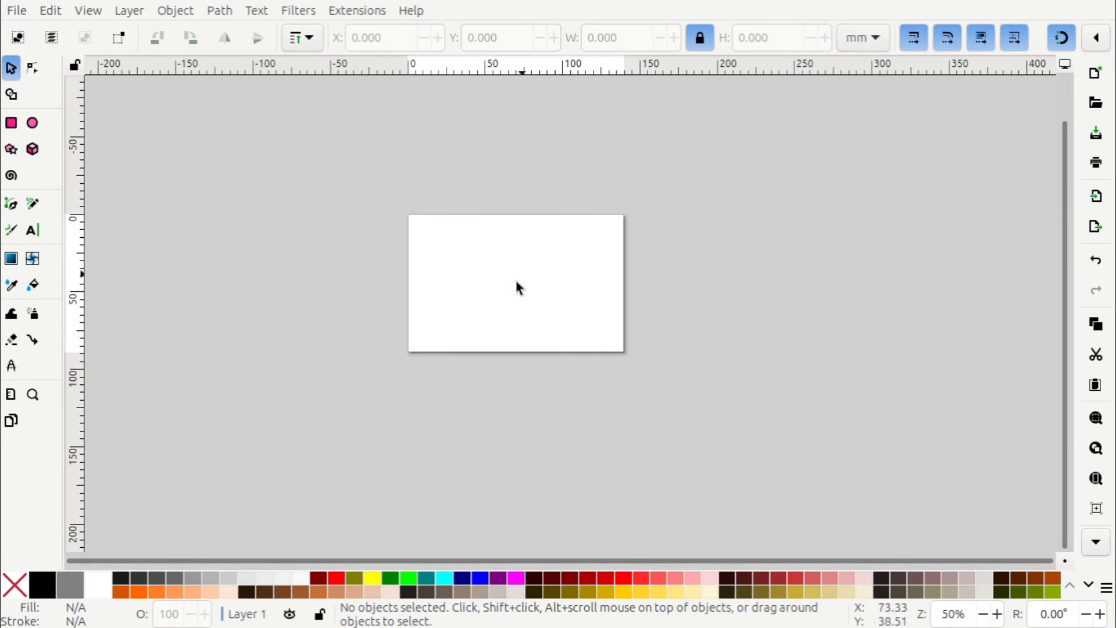
scroll(504, 273, "up", 3)
scroll(504, 273, "down", 1)
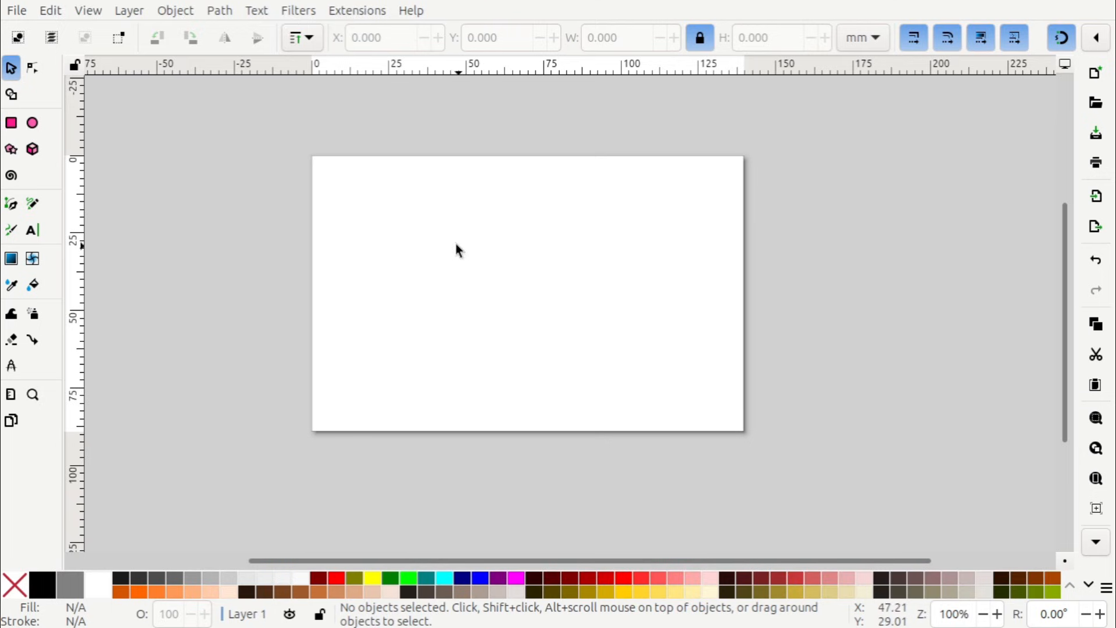
left_click(187, 14)
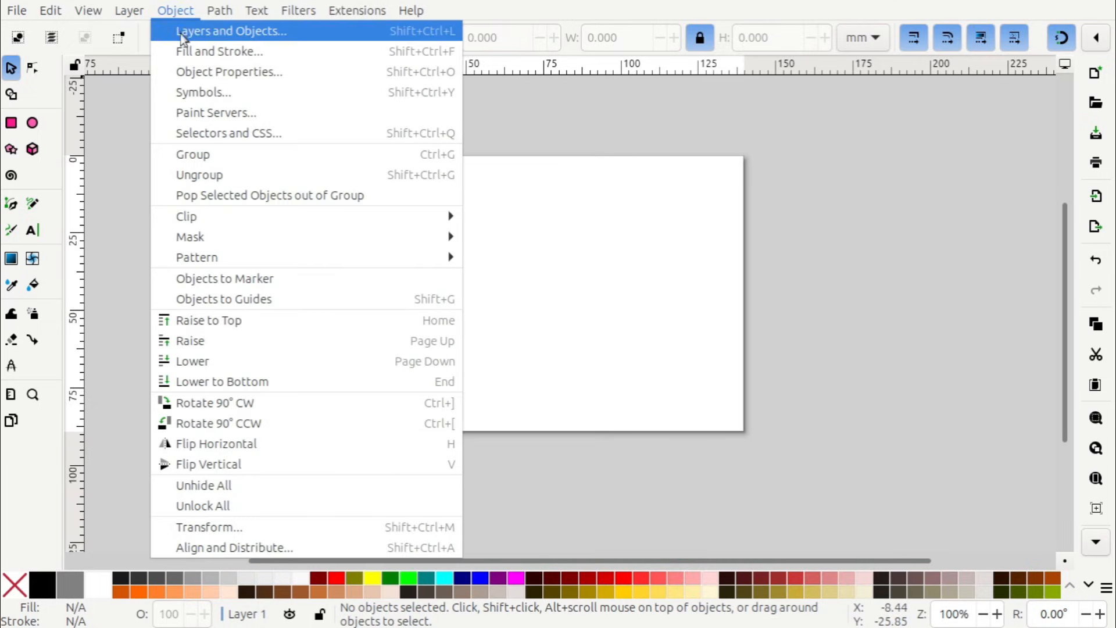
left_click(254, 33)
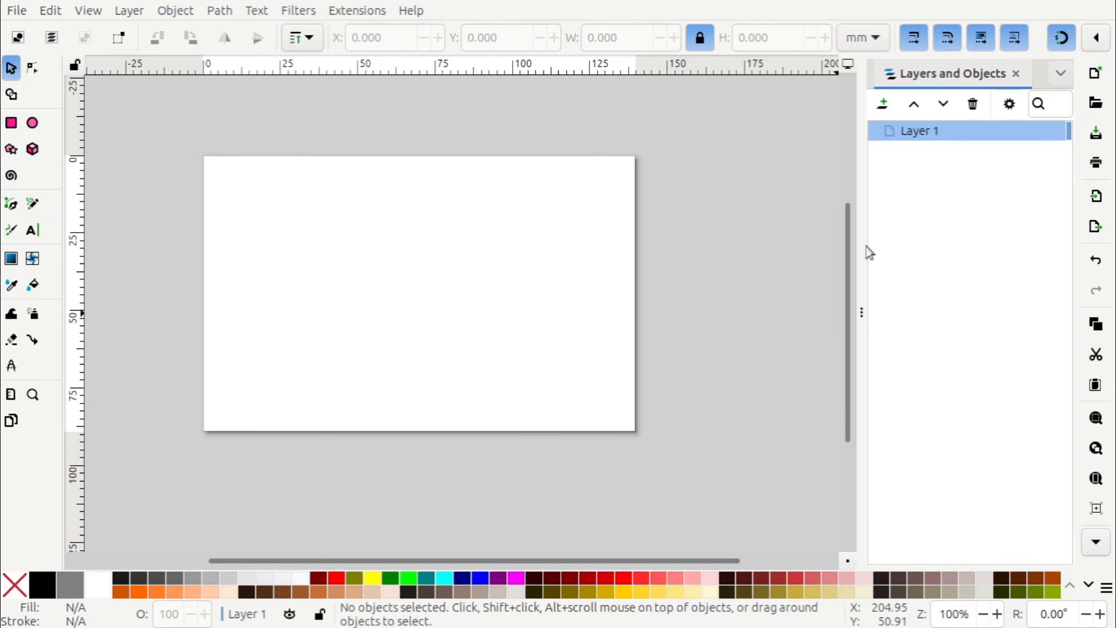
left_click_drag(862, 254, 810, 255)
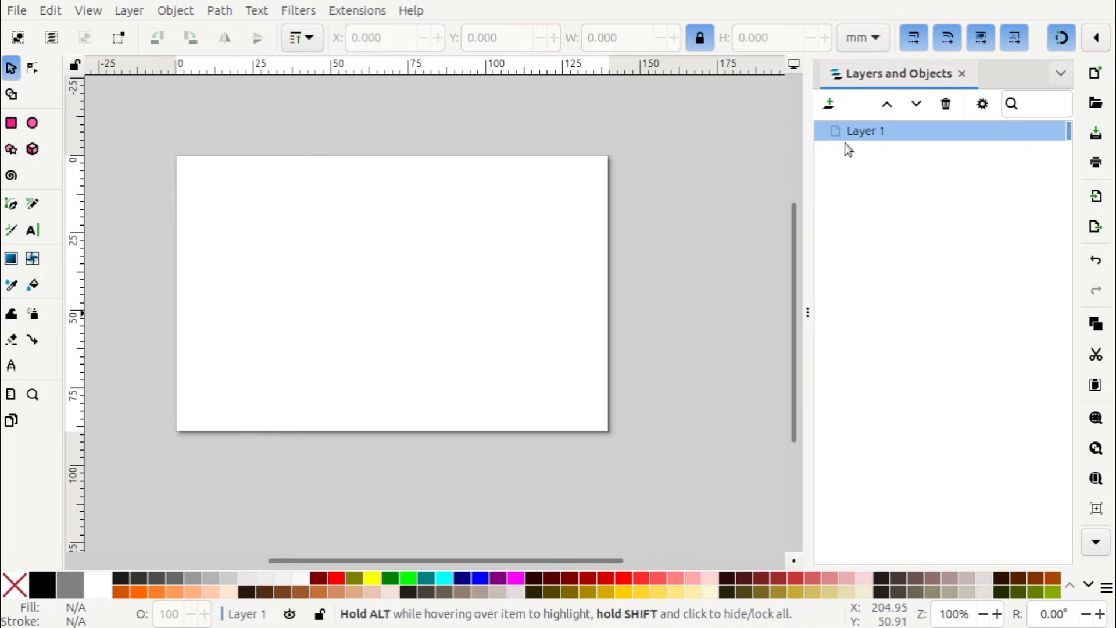
Add a new layer above Layer 1, keeping its default name.
mouse_move(855, 140)
left_click(830, 104)
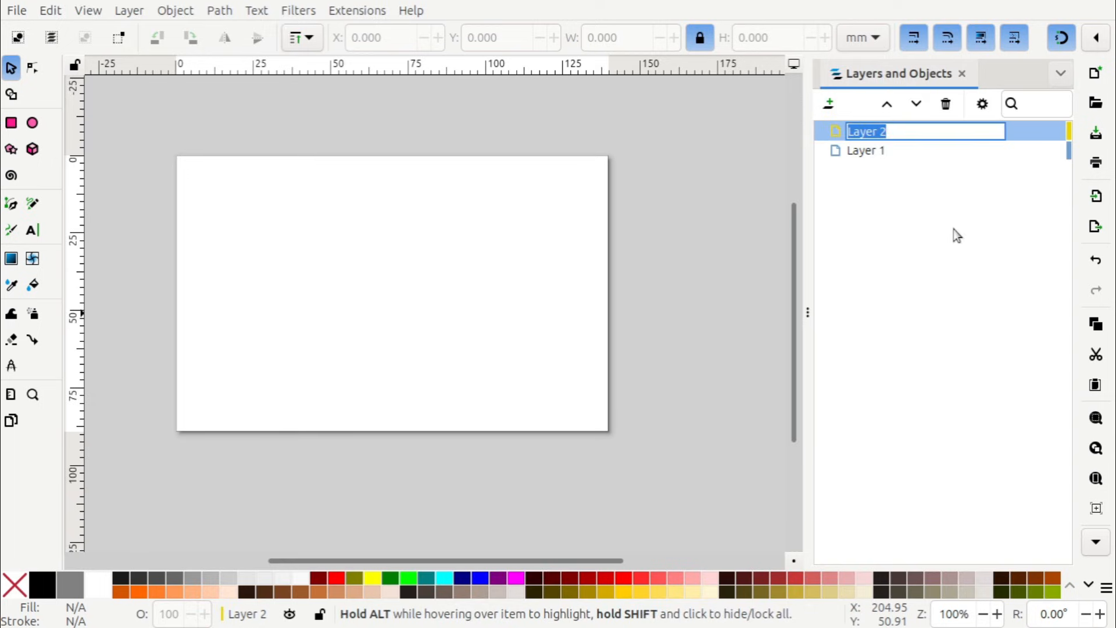
left_click(900, 131)
left_click(879, 187)
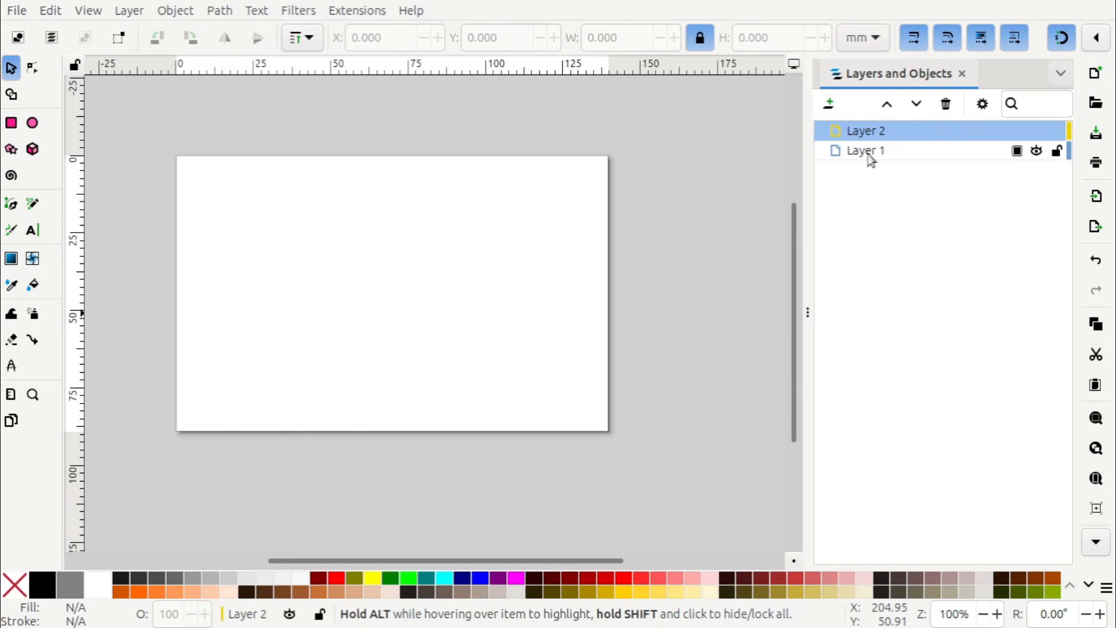
Rename Layer 1 as Background.
double_click(868, 152)
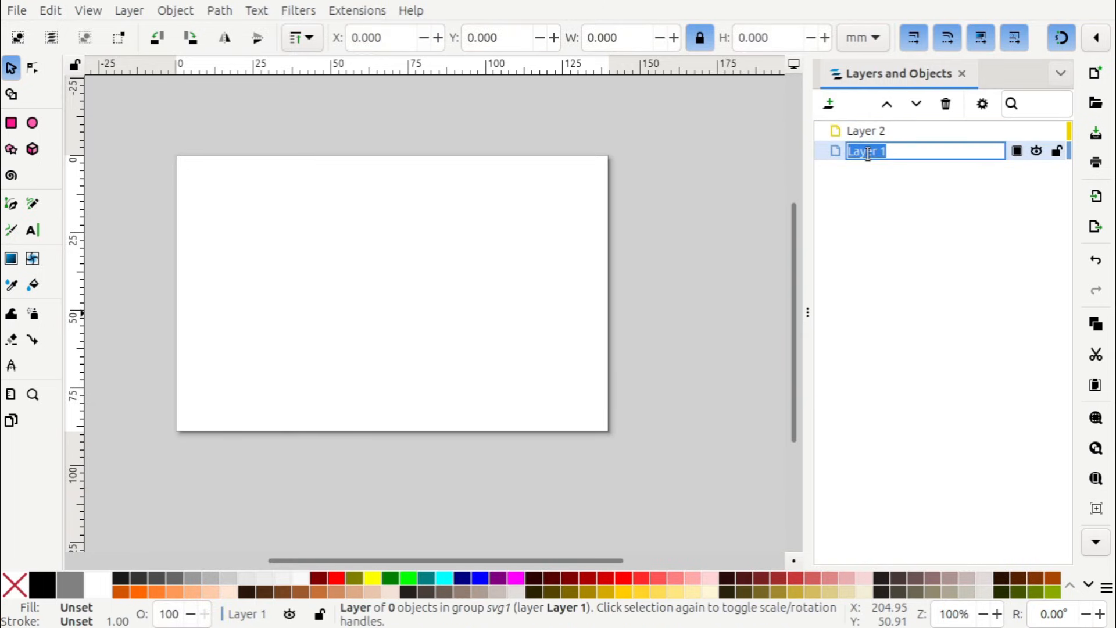
type("Background")
key("Return")
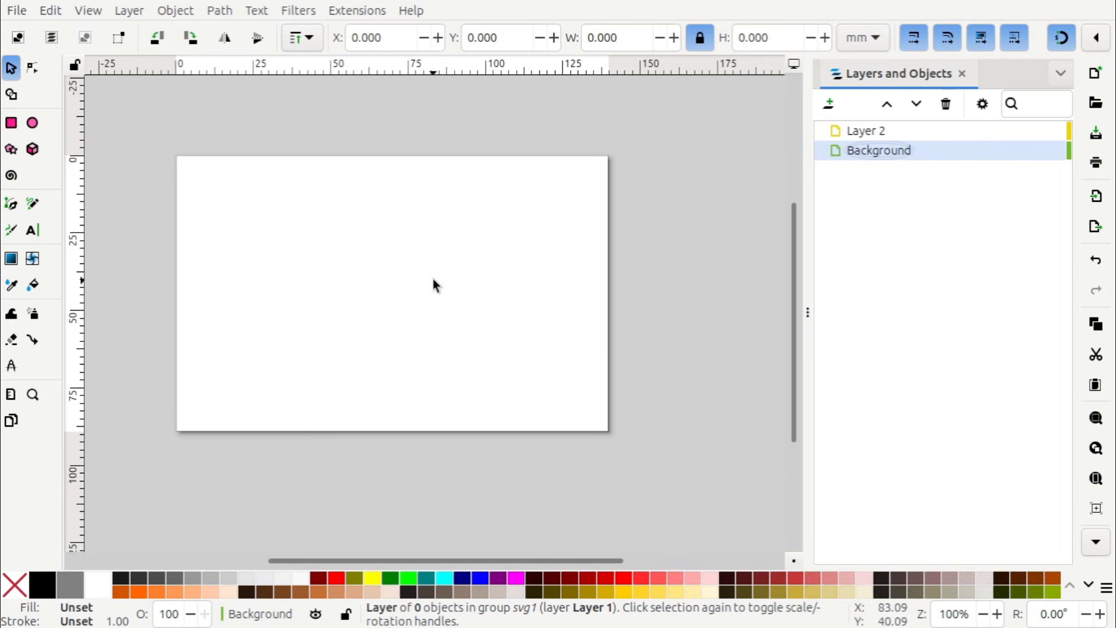
Draw a rectangle about 110 by 66 mm on the Background layer, ending at the page's lower-right corner.
left_click_drag(439, 272, 501, 286)
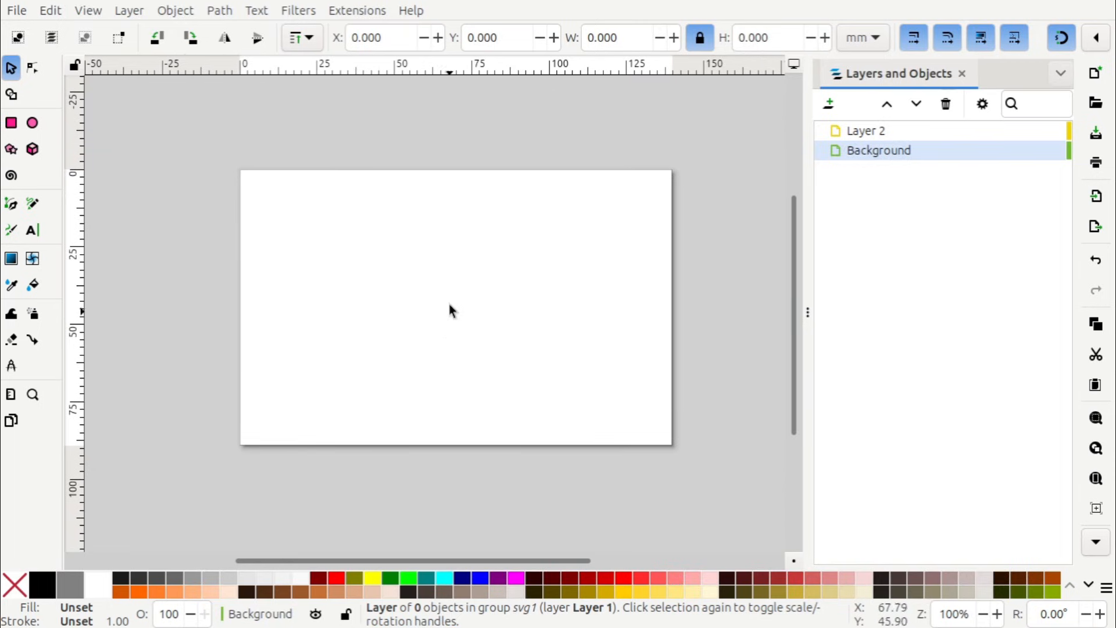
left_click(11, 123)
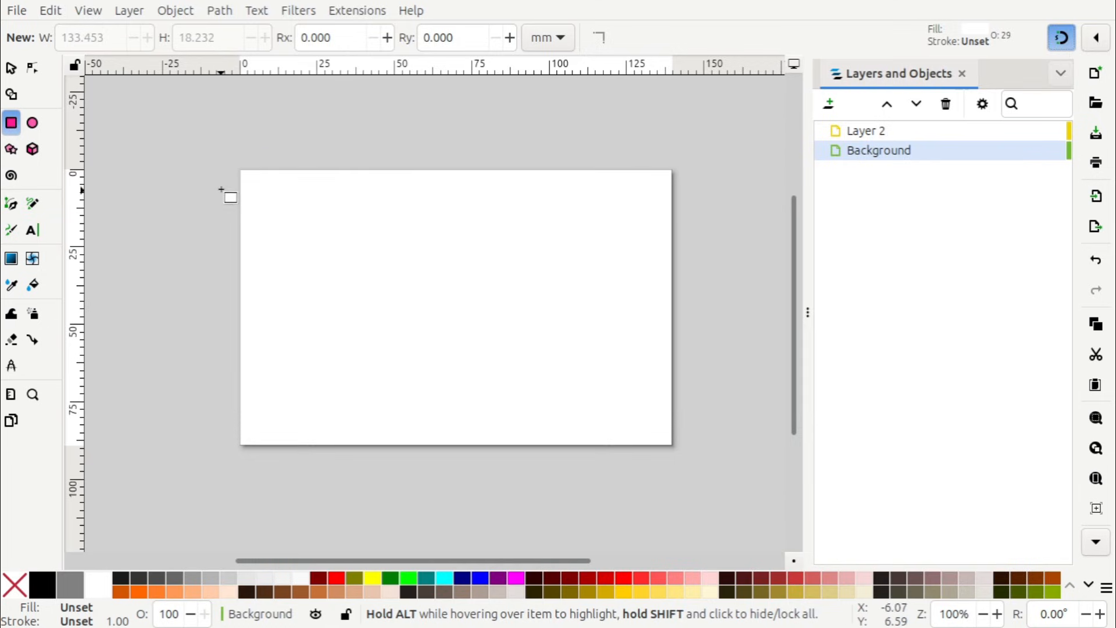
scroll(228, 182, "up", 3)
scroll(228, 182, "down", 3)
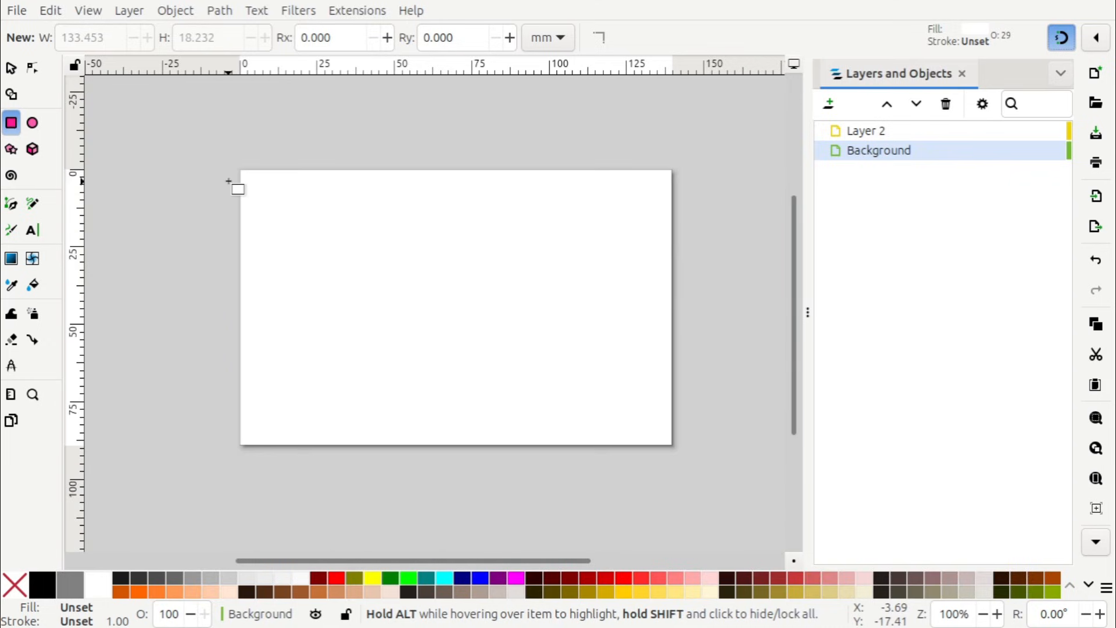
scroll(228, 181, "up", 3, "ctrl")
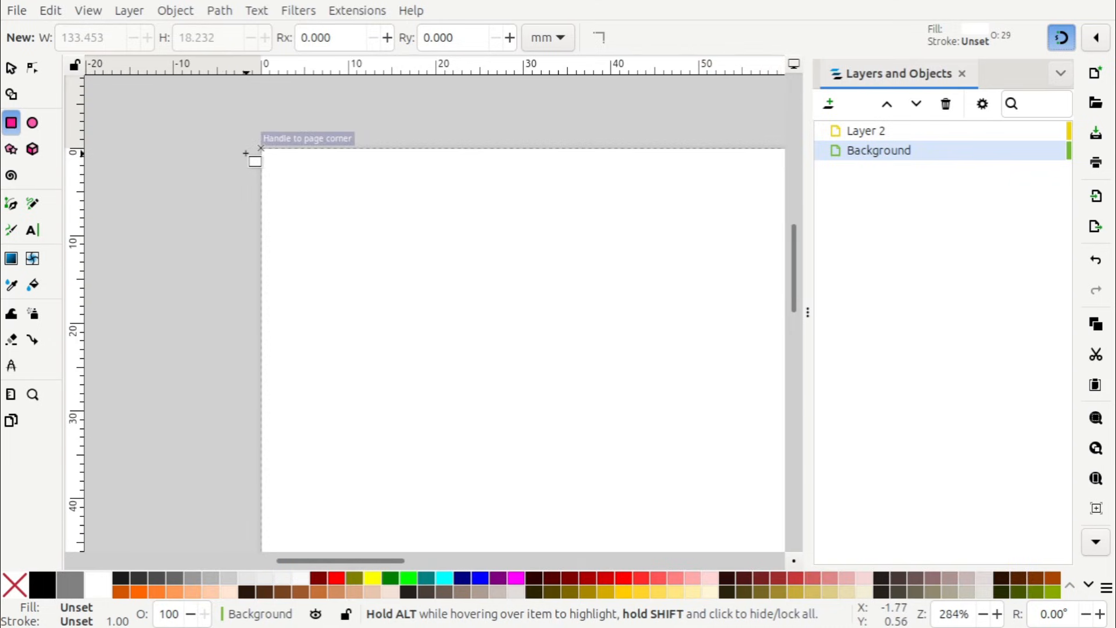
scroll(248, 158, "down", 1, "ctrl")
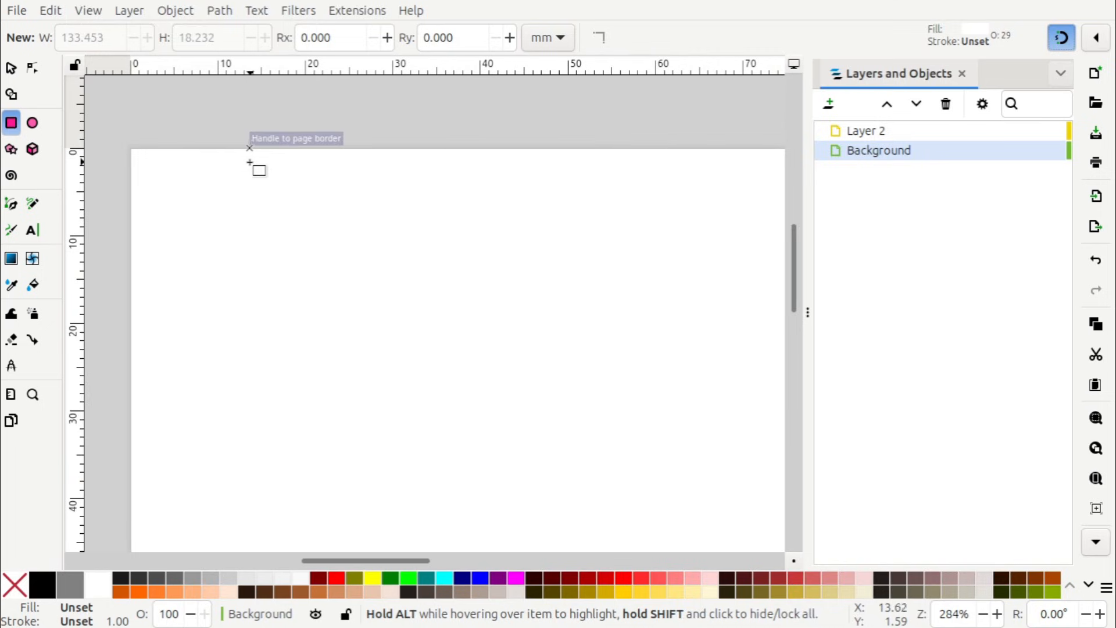
scroll(251, 154, "down", 2, "ctrl")
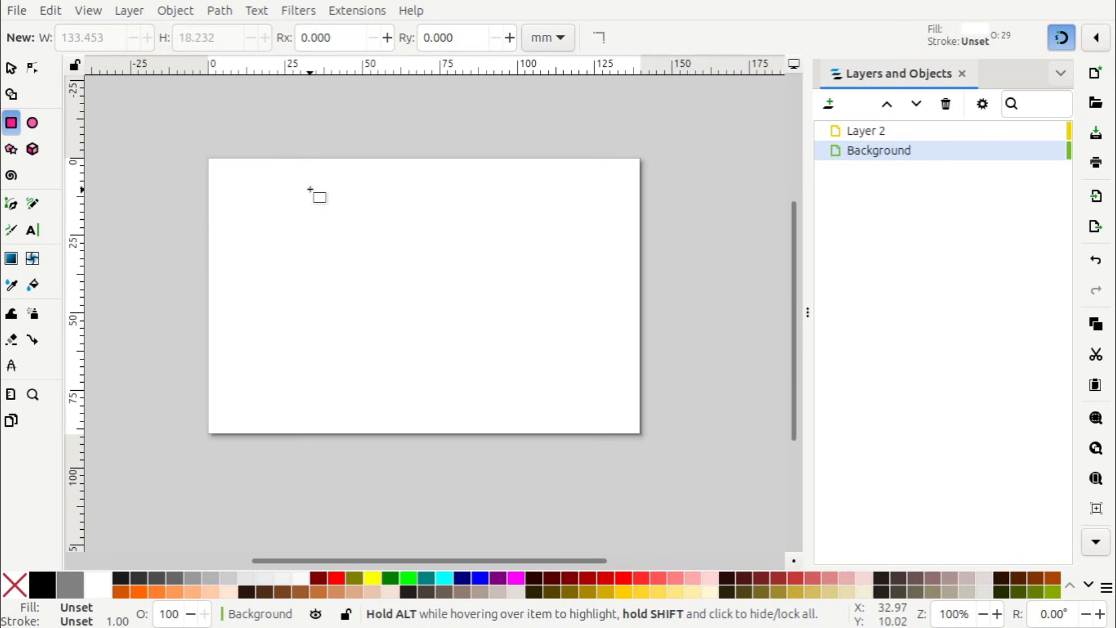
scroll(365, 228, "up", 1, "ctrl")
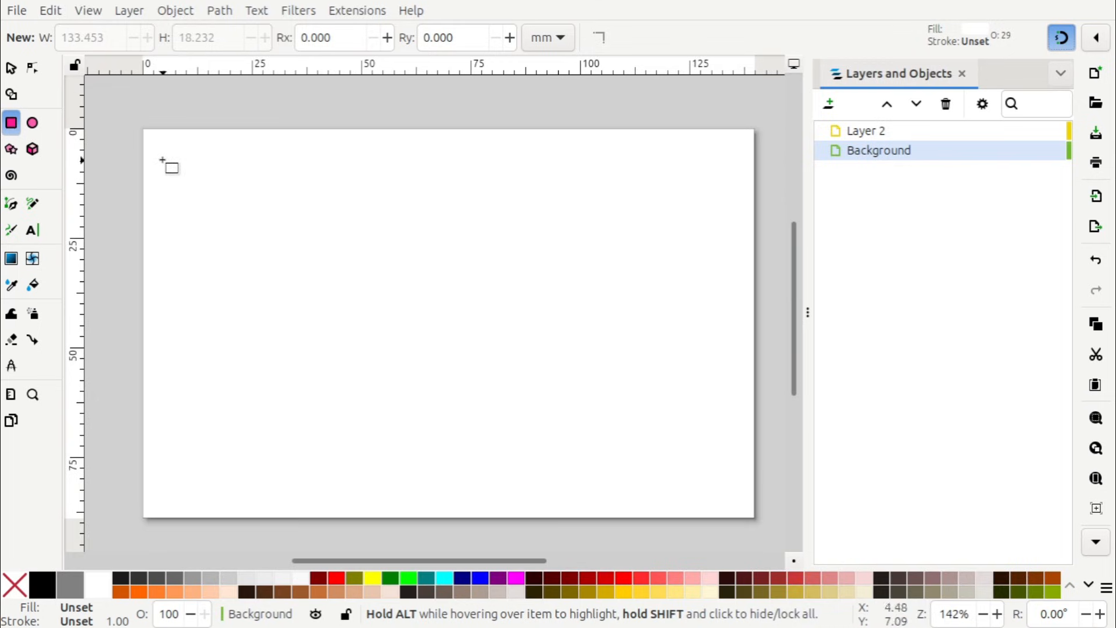
left_click(143, 129)
mouse_move(277, 229)
left_mouse_down()
mouse_move(478, 329)
mouse_move(778, 506)
mouse_move(779, 535)
mouse_move(769, 541)
mouse_move(756, 520)
left_mouse_up()
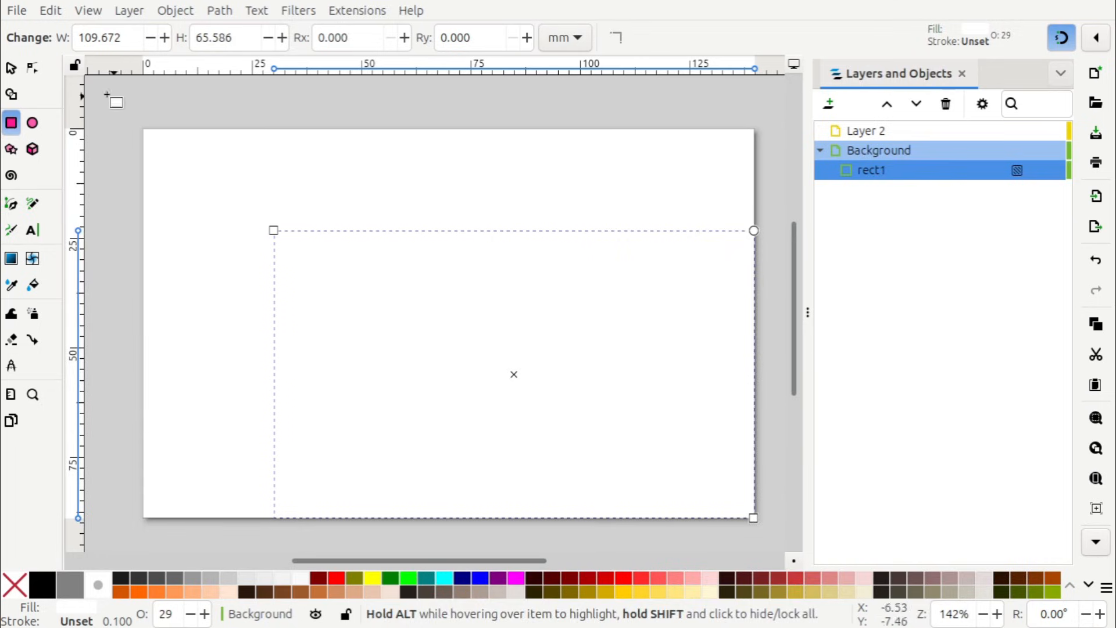
Stretch the rectangle to the page edges so it covers the whole page at 139.7 by 88.9 mm.
left_click(10, 70)
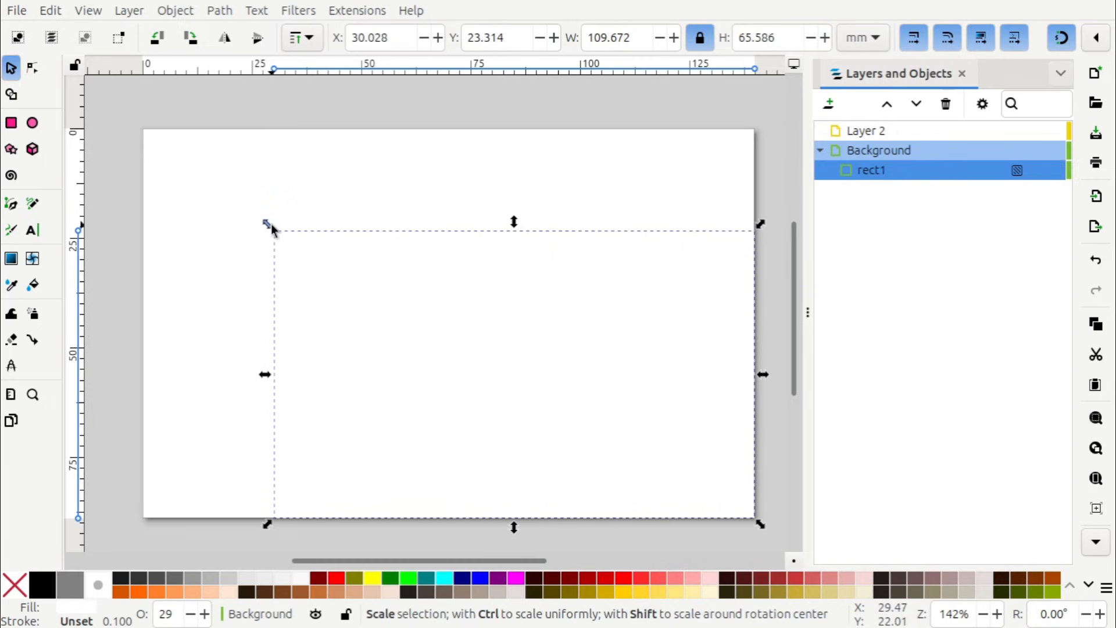
left_click_drag(269, 227, 151, 116)
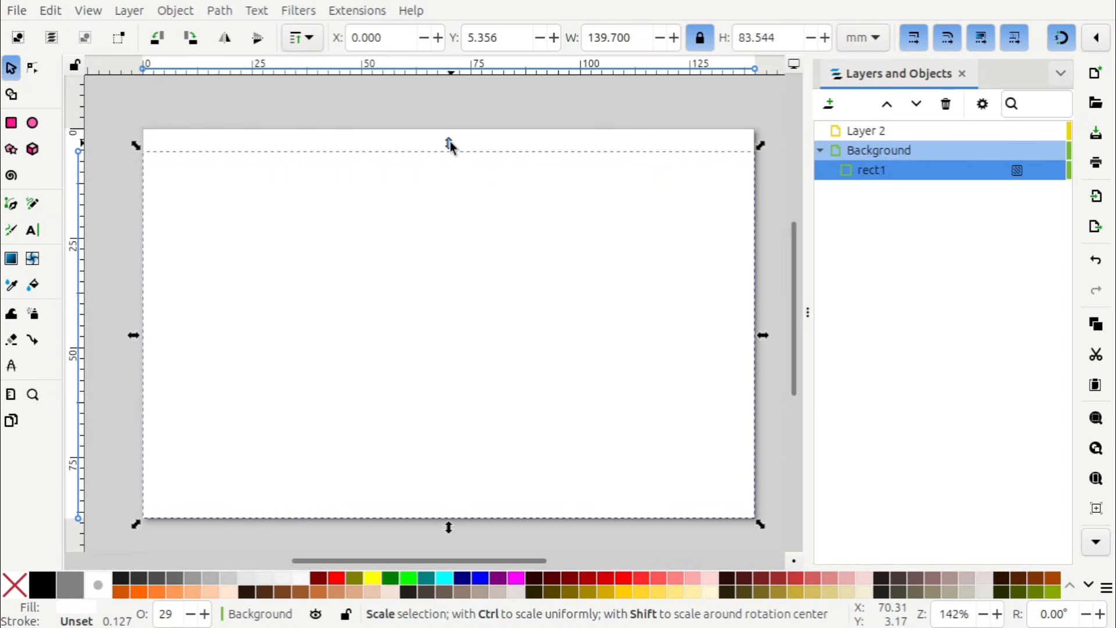
left_click_drag(449, 143, 450, 124)
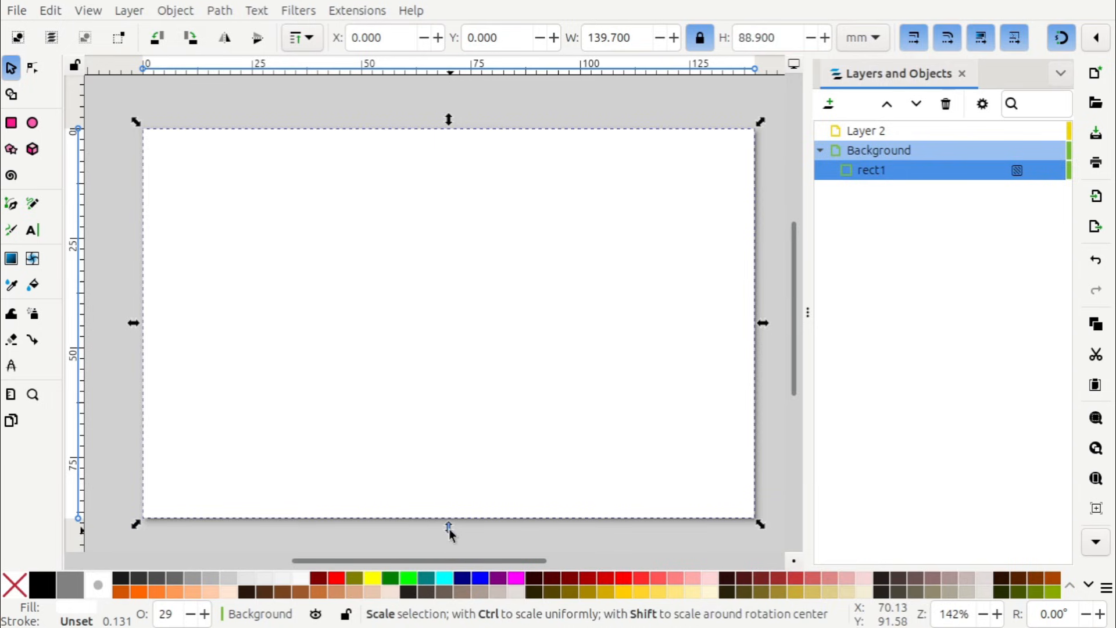
mouse_move(449, 527)
left_mouse_down()
mouse_move(434, 452)
mouse_move(458, 531)
left_mouse_up()
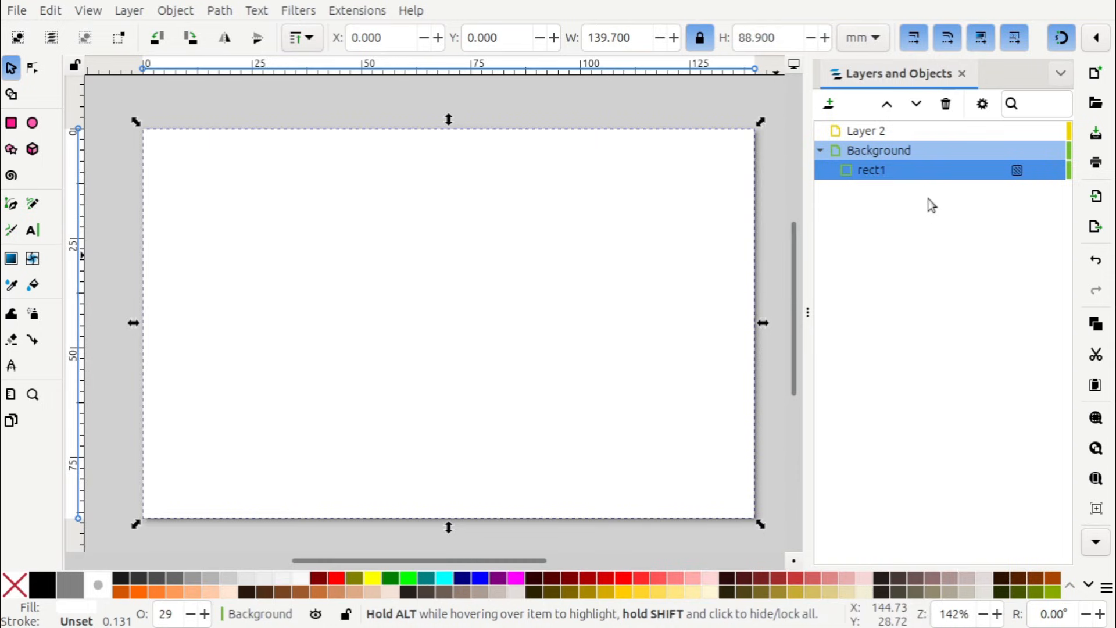
Rename the rectangle in the Background layer as Page white.
left_click(896, 175)
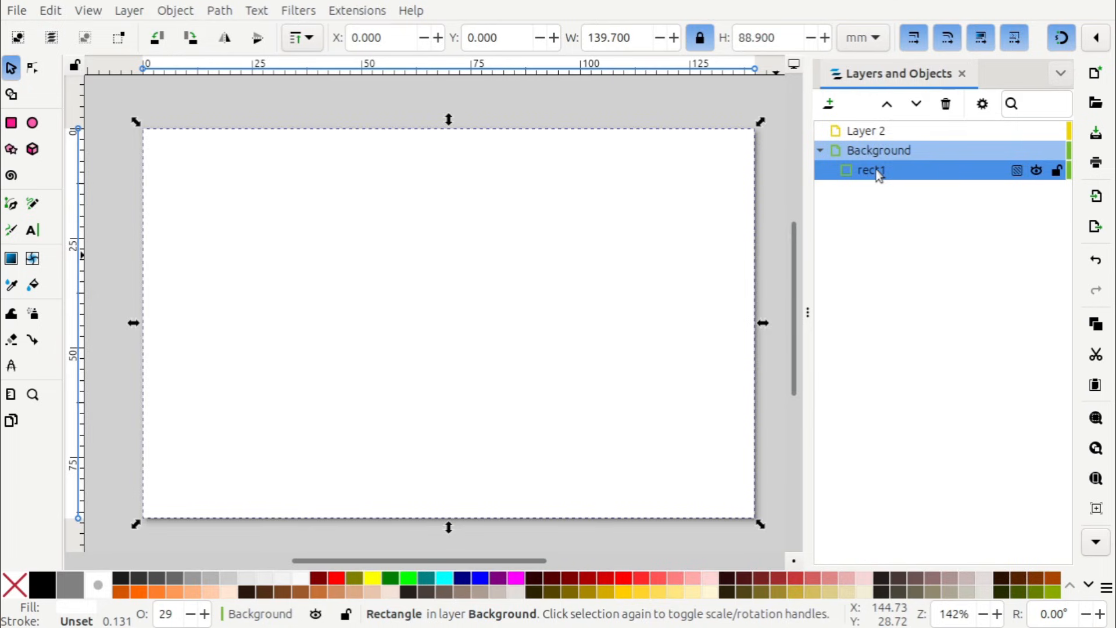
double_click(877, 171)
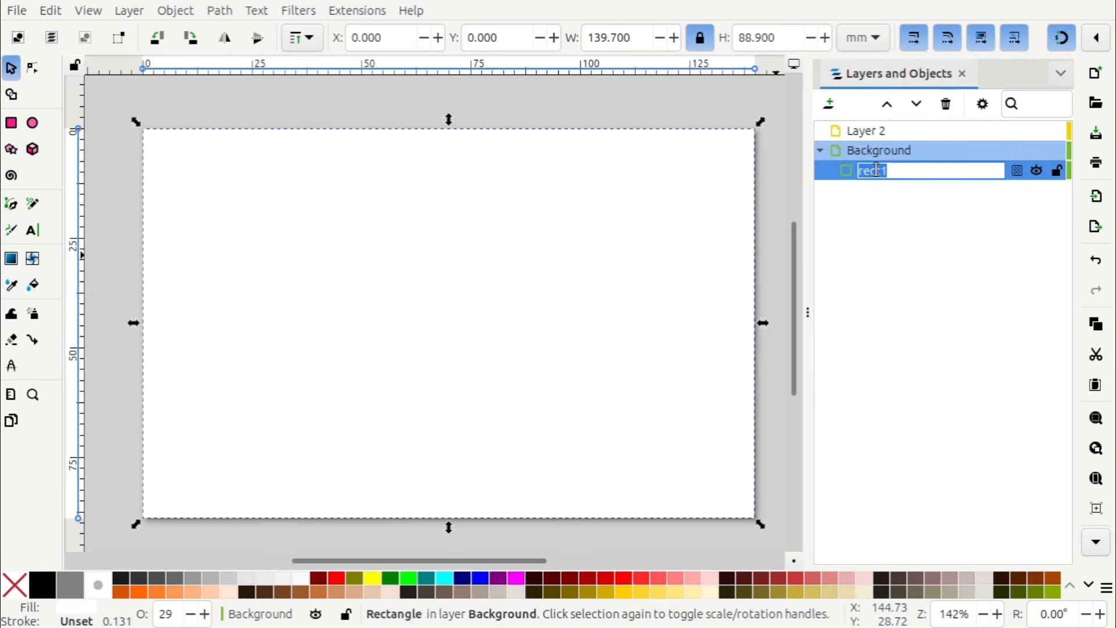
type("Page white")
key("Return")
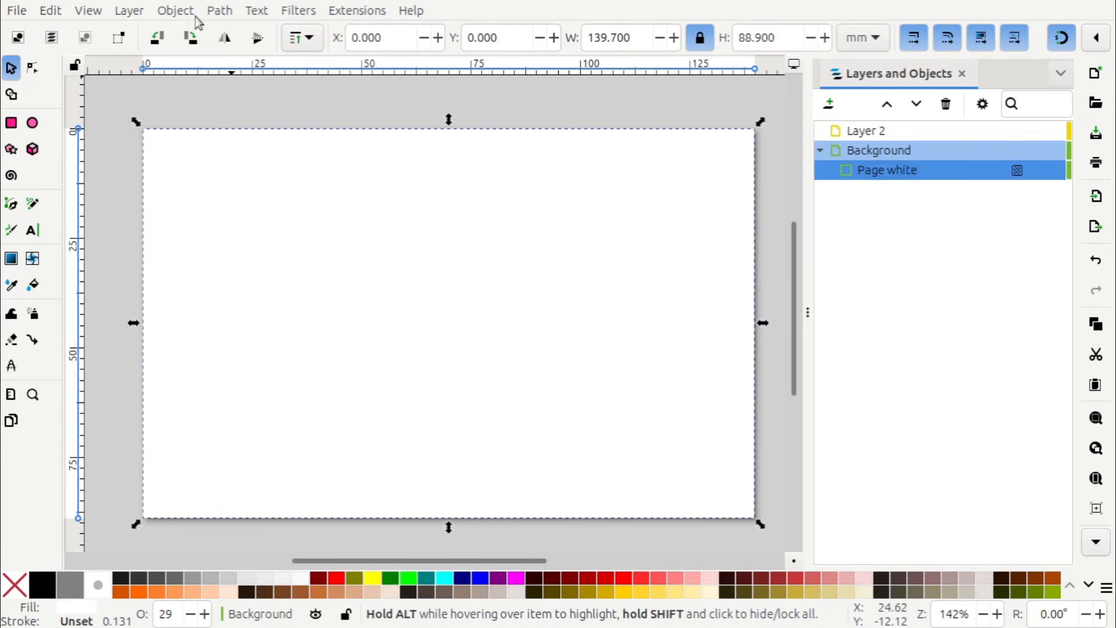
Open the fill and stroke settings for the Page white rectangle alongside the layer list.
left_click(216, 10)
mouse_move(192, 12)
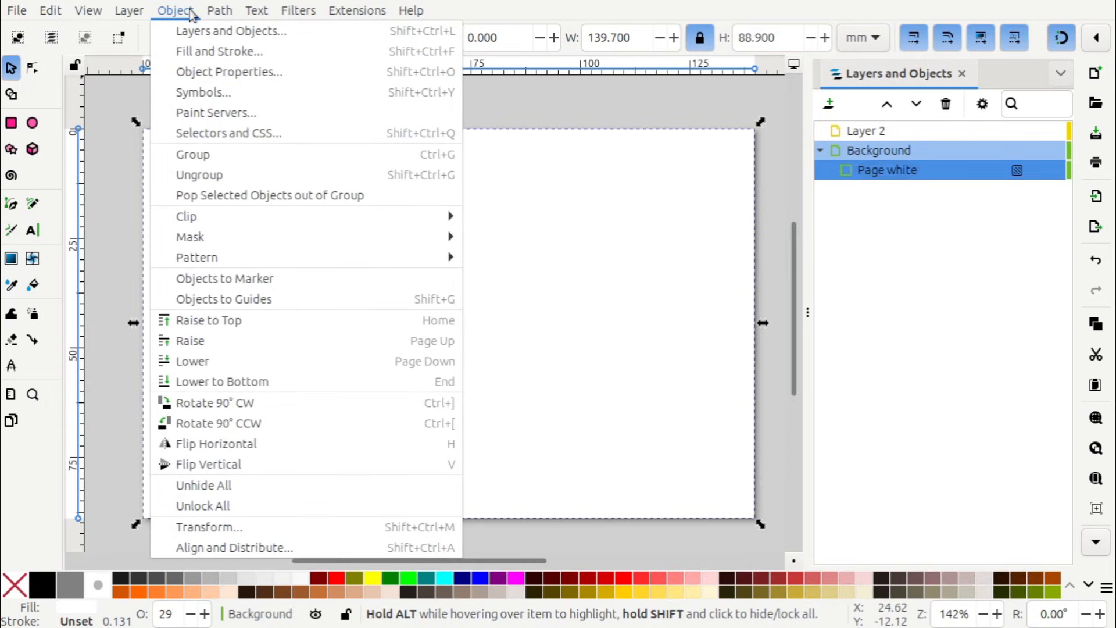
left_click(225, 55)
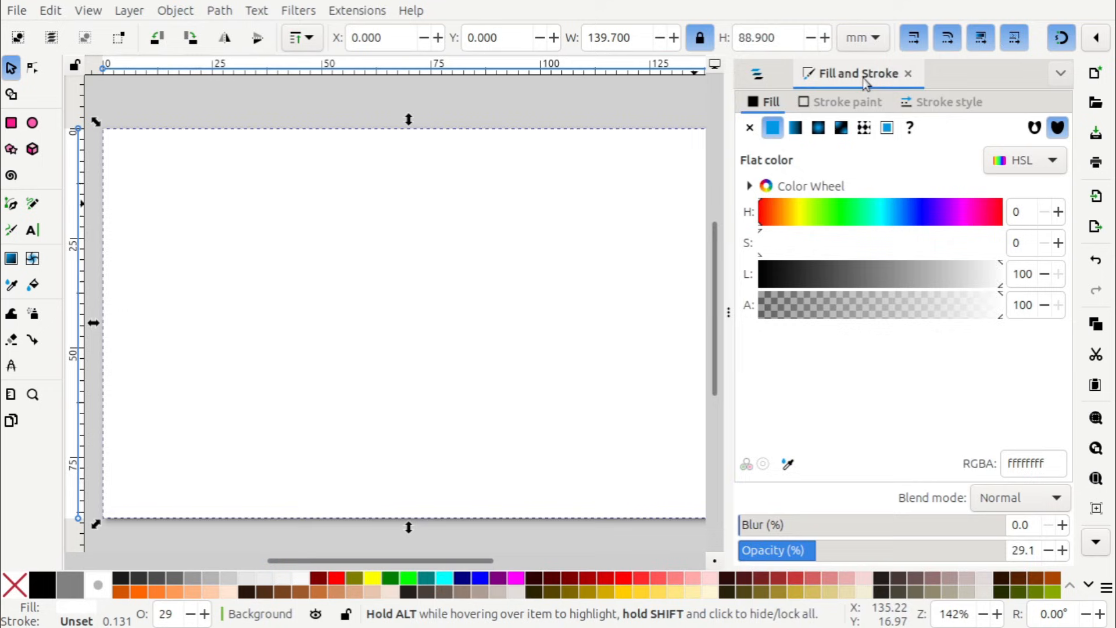
left_click(759, 76)
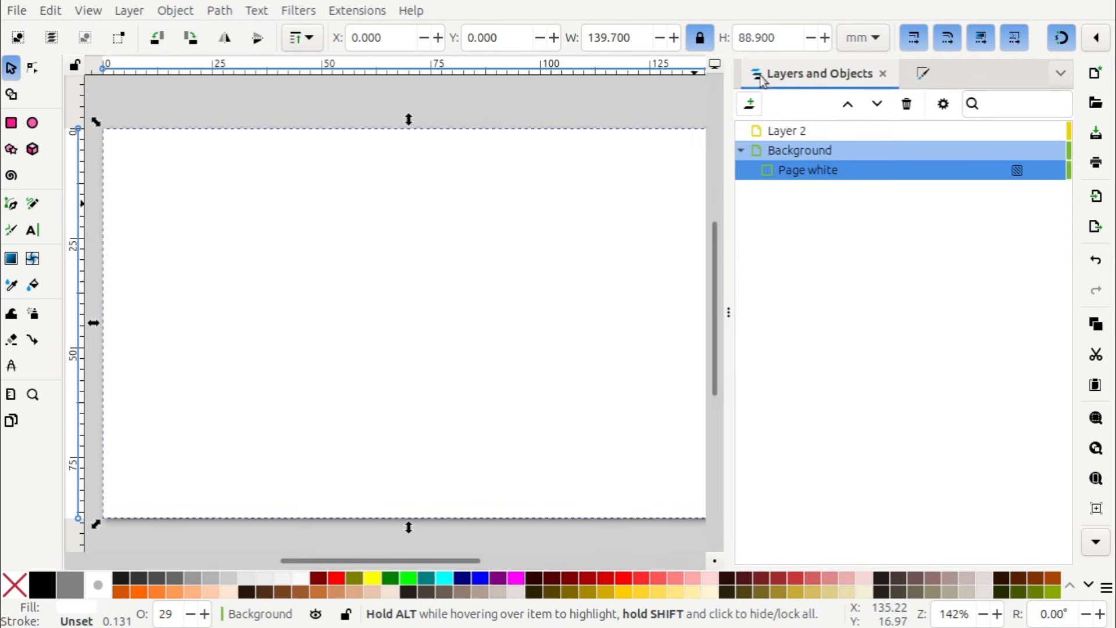
left_click(927, 76)
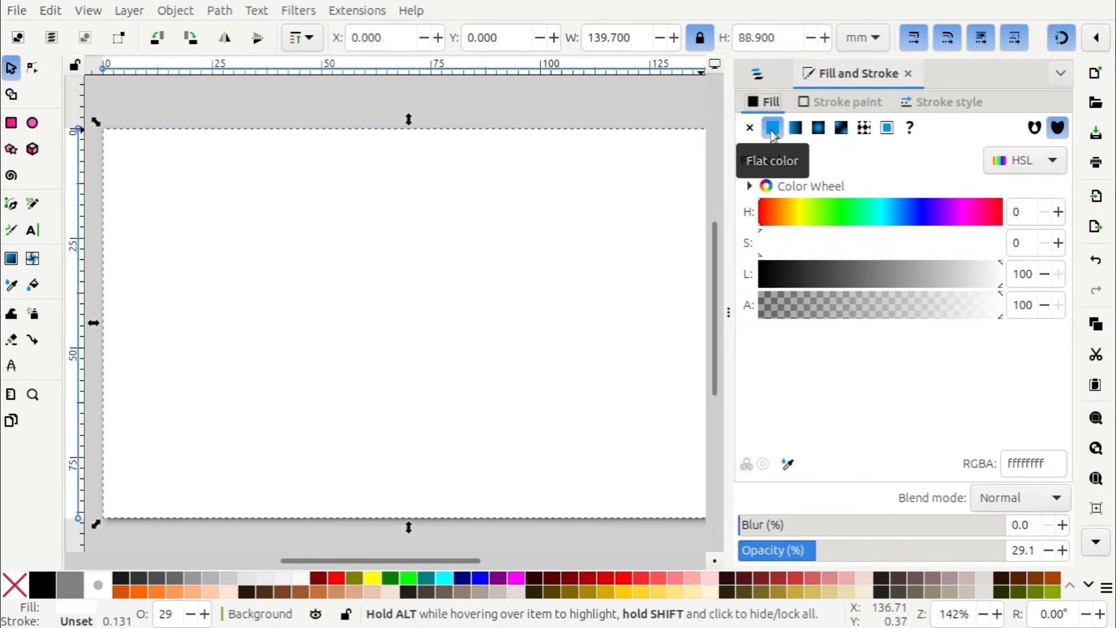
Try a bright green flat fill on the Page white rectangle with hue 124, saturation 100 and lightness 62.
mouse_move(808, 220)
left_mouse_down()
mouse_move(835, 208)
mouse_move(802, 210)
mouse_move(822, 218)
left_mouse_up()
left_click_drag(789, 260, 946, 232)
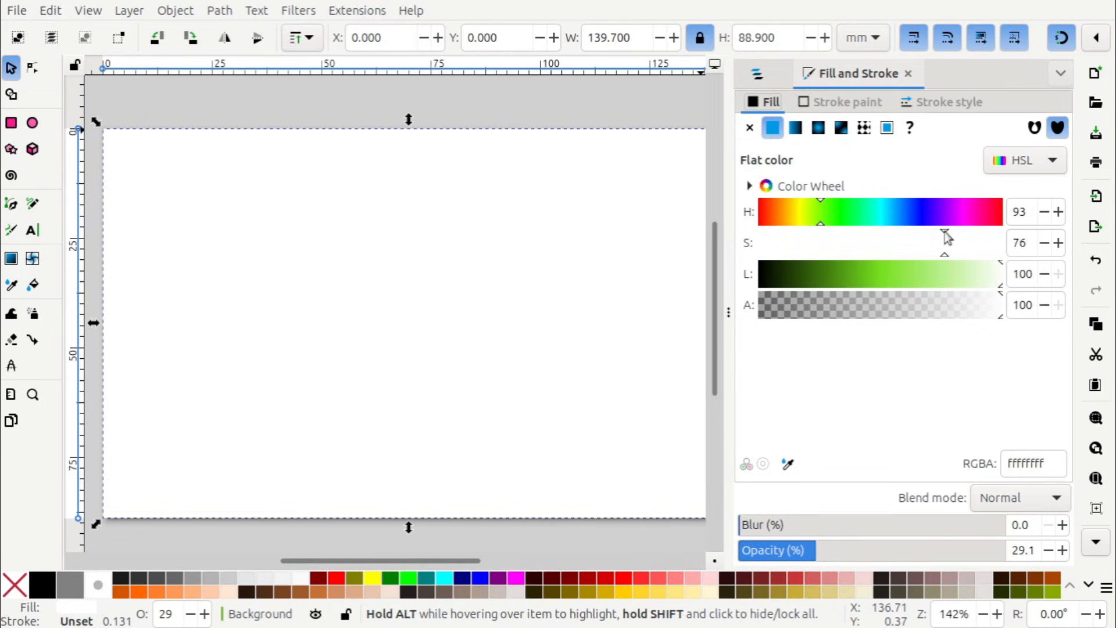
left_click_drag(835, 277, 867, 285)
left_click_drag(828, 212, 863, 231)
key("ctrl+z")
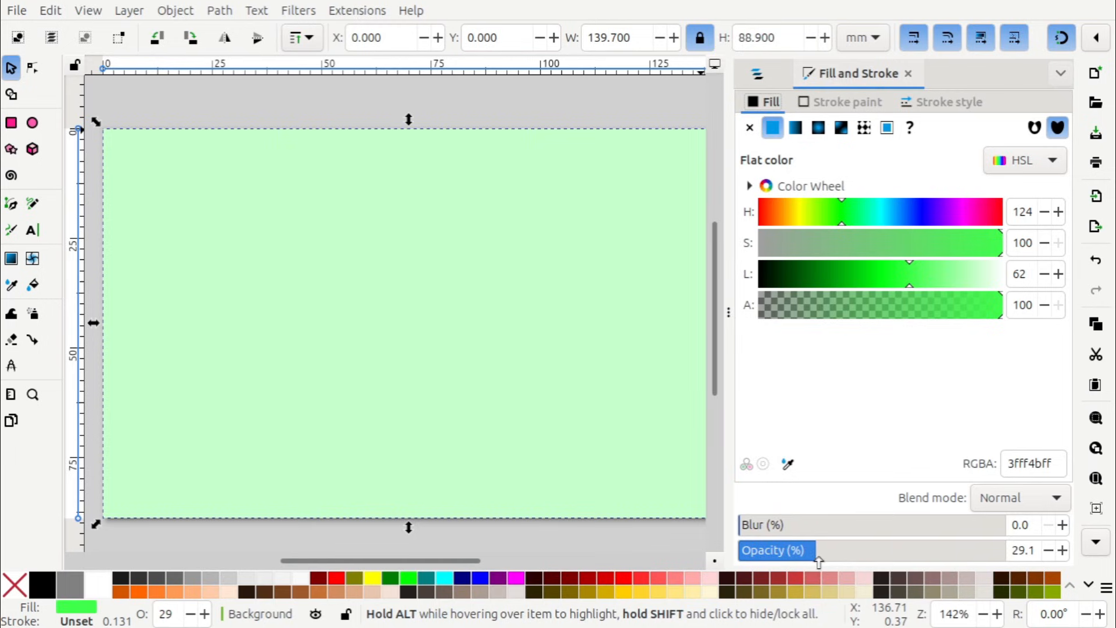
Set the Page white rectangle's opacity to 100% and its flat fill to opaque white (ffffffff), then deselect it.
left_click_drag(815, 560, 1015, 551)
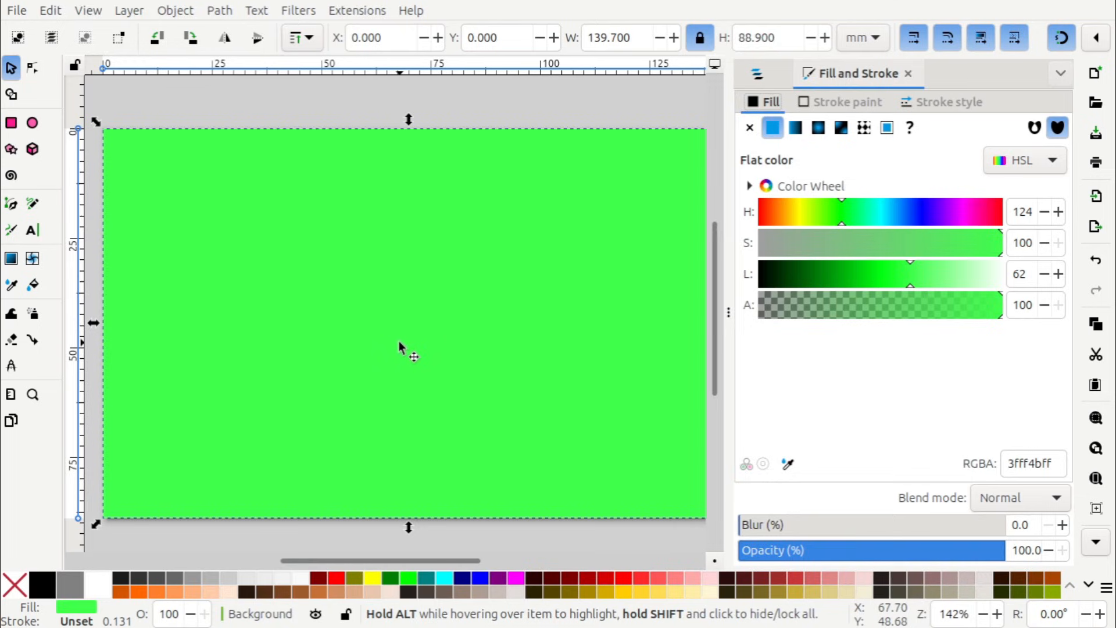
key("1")
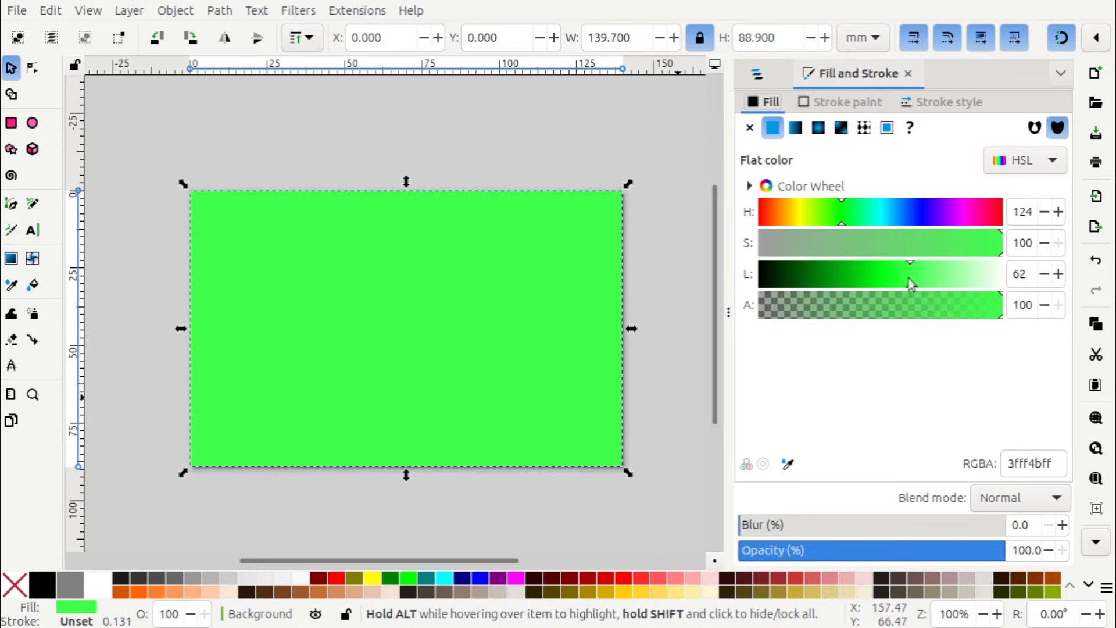
left_click_drag(909, 278, 1030, 257)
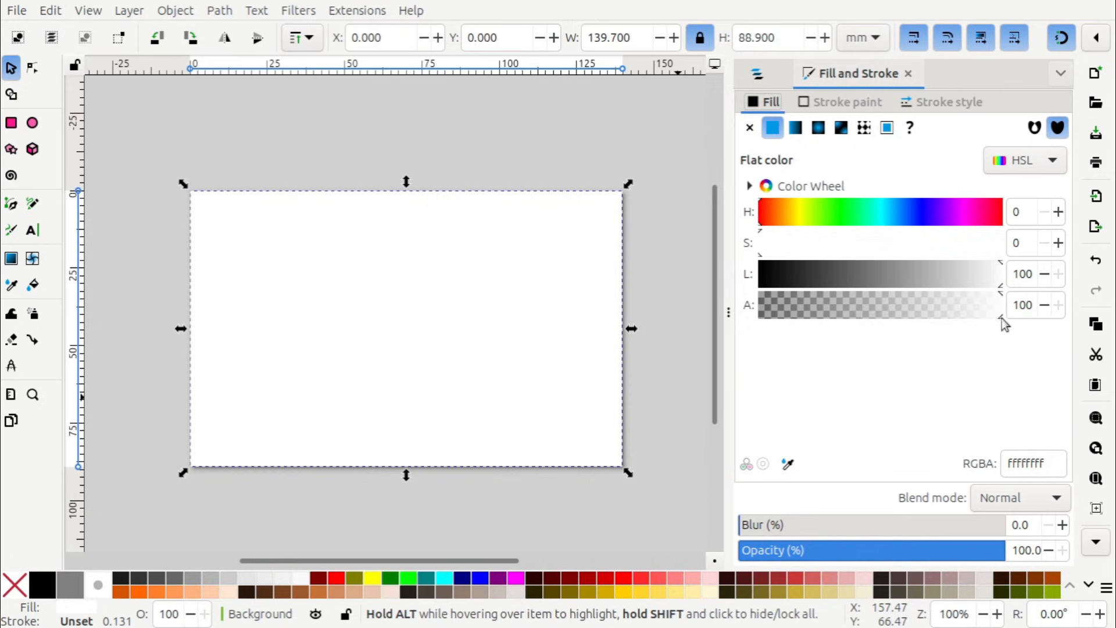
mouse_move(1000, 318)
left_mouse_down()
mouse_move(892, 319)
mouse_move(1017, 314)
left_mouse_up()
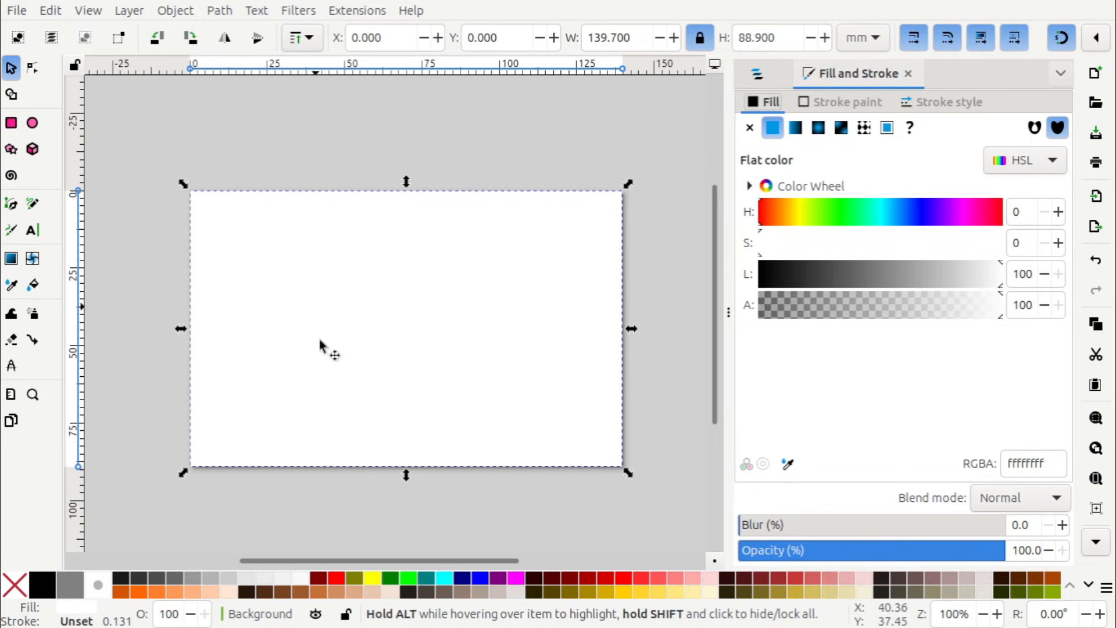
left_click(385, 112)
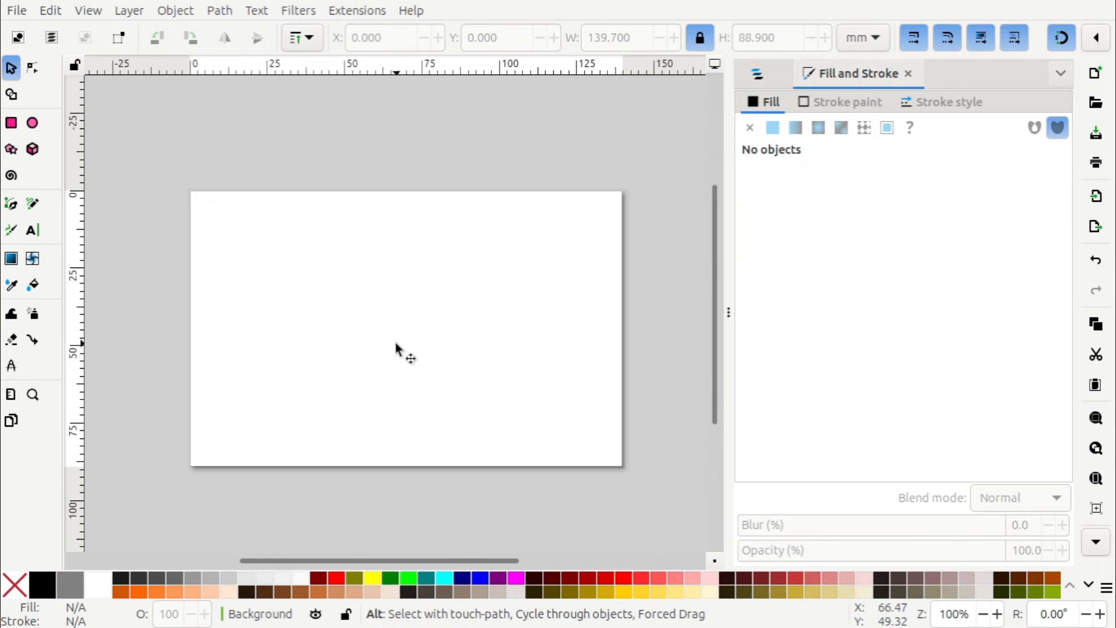
Switch to Chrome, examine the red sunset desert landscape vector among the Freepik desert results, and return to Inkscape.
key("alt+Tab")
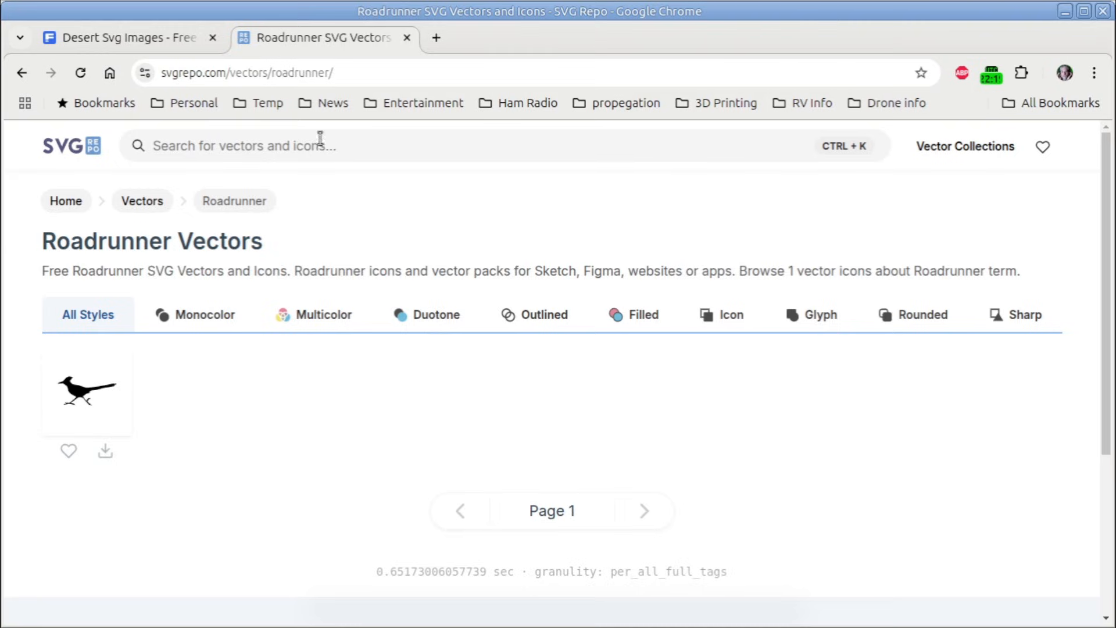
left_click(159, 37)
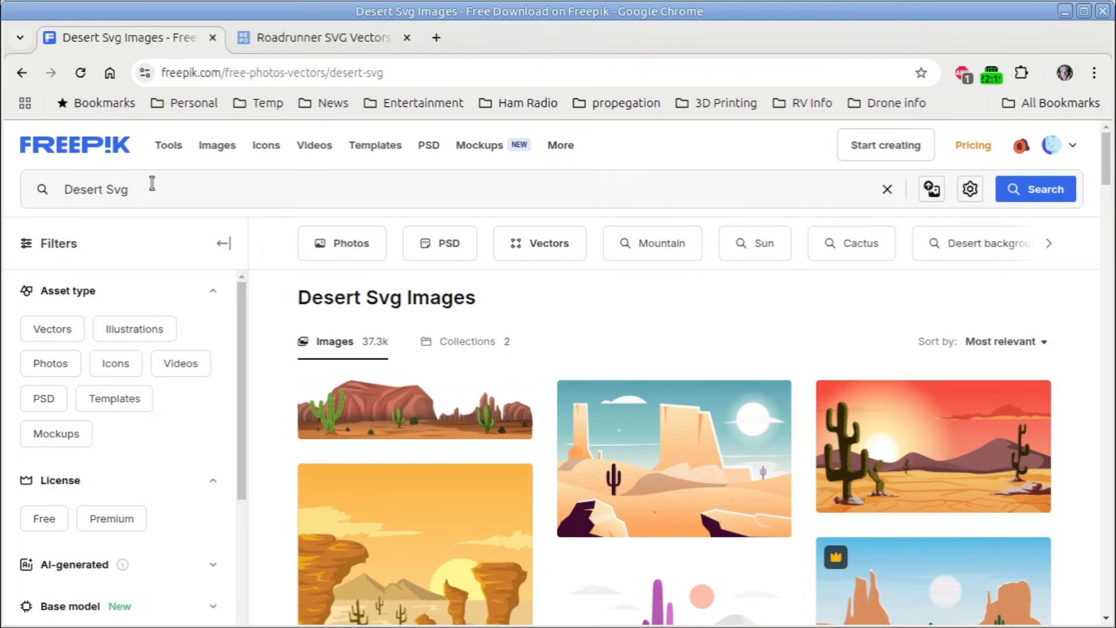
mouse_move(938, 446)
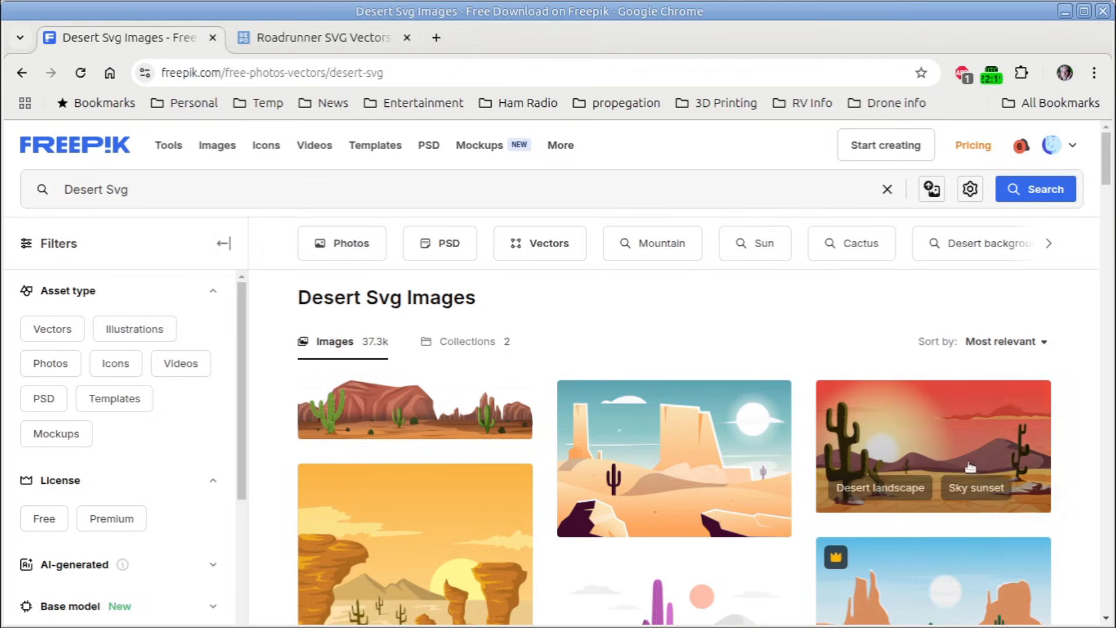
left_click(933, 441)
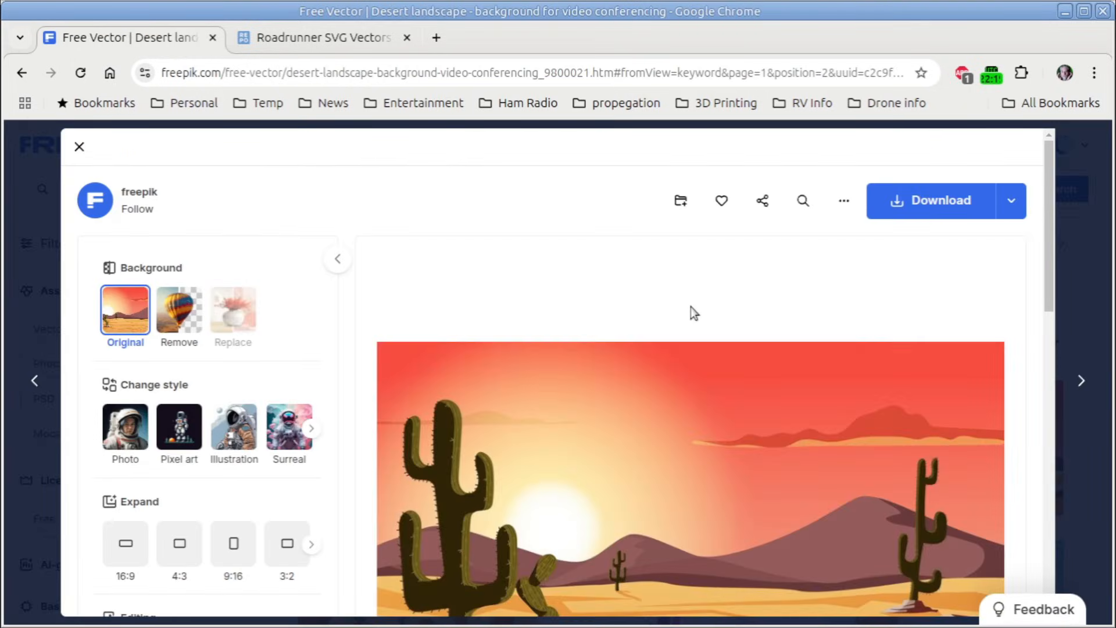
scroll(1033, 285, "down", 5)
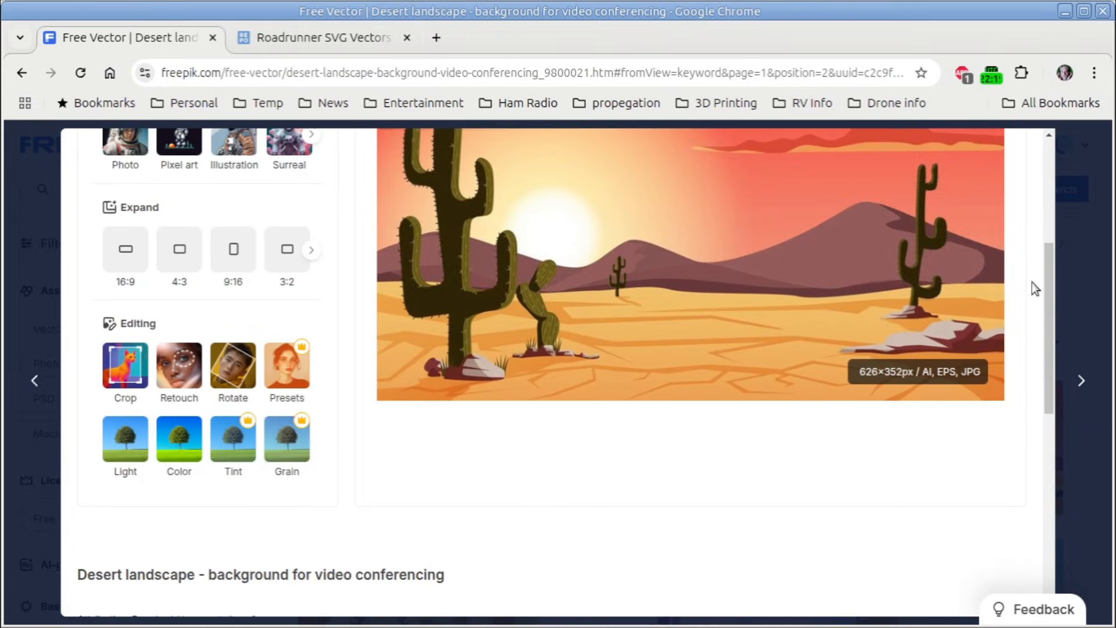
scroll(1030, 285, "up", 2)
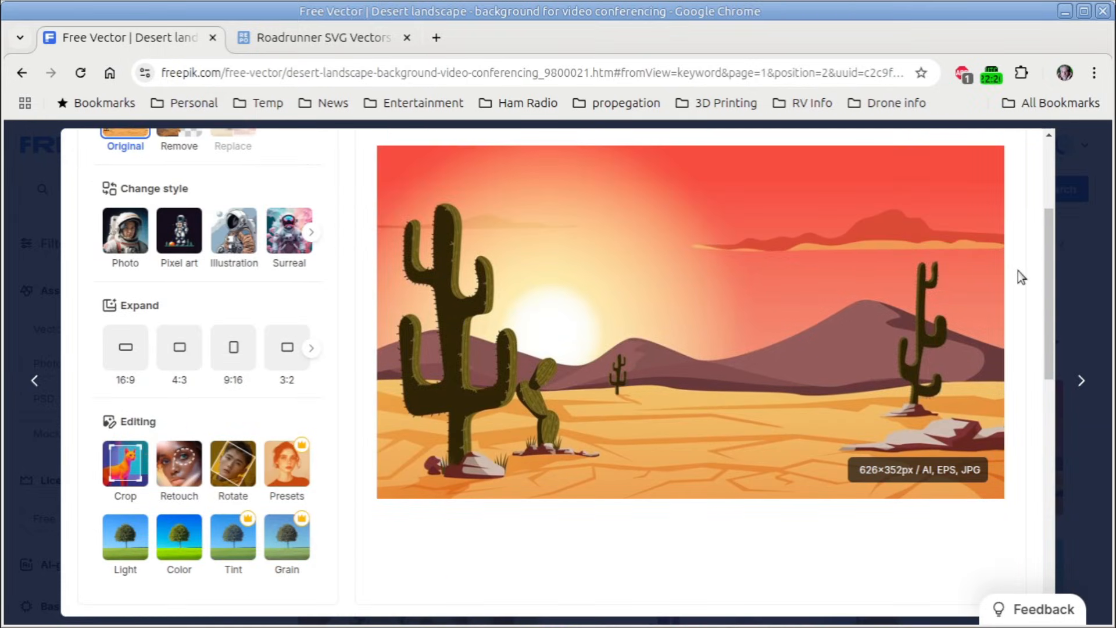
mouse_move(766, 310)
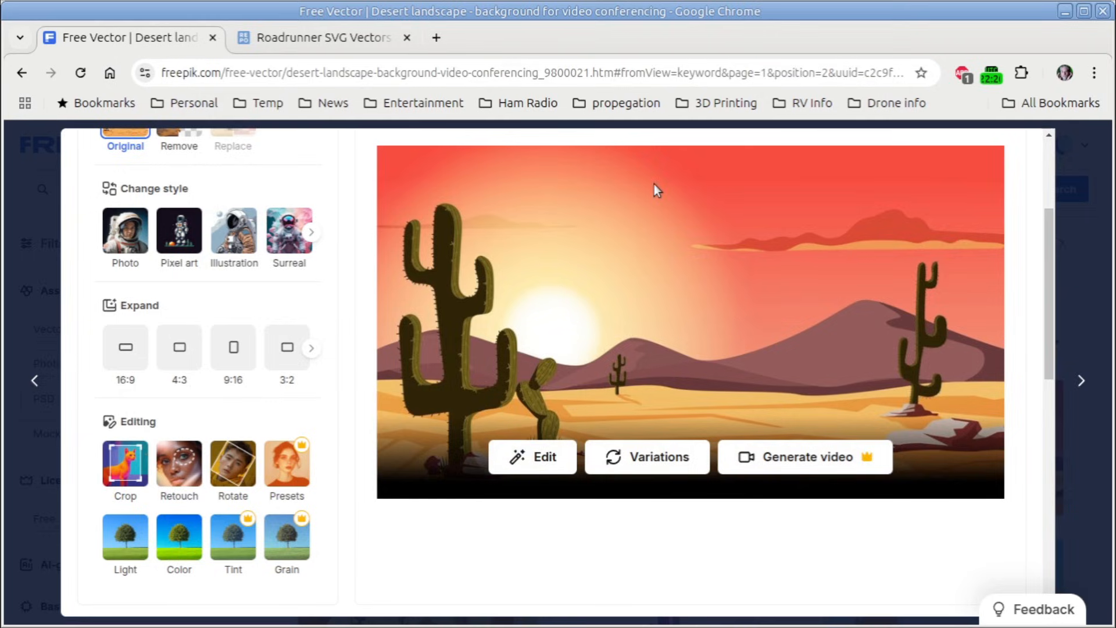
key("alt+Tab")
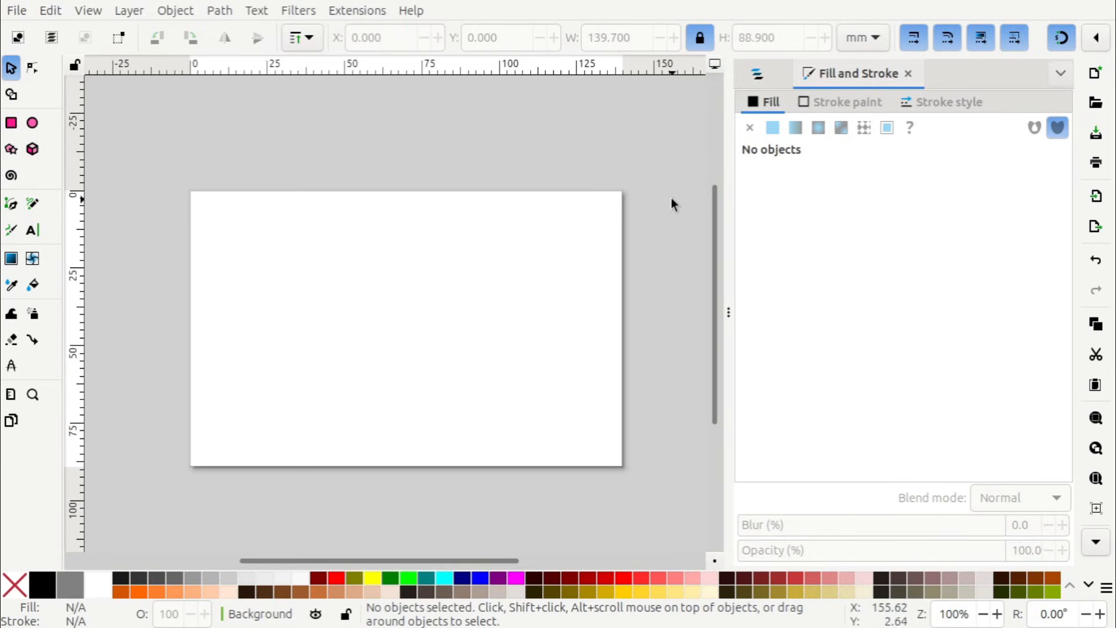
Import Desert scene.png into the Background layer as an embedded image, with DPI from file and rendering mode None (auto).
left_click(14, 11)
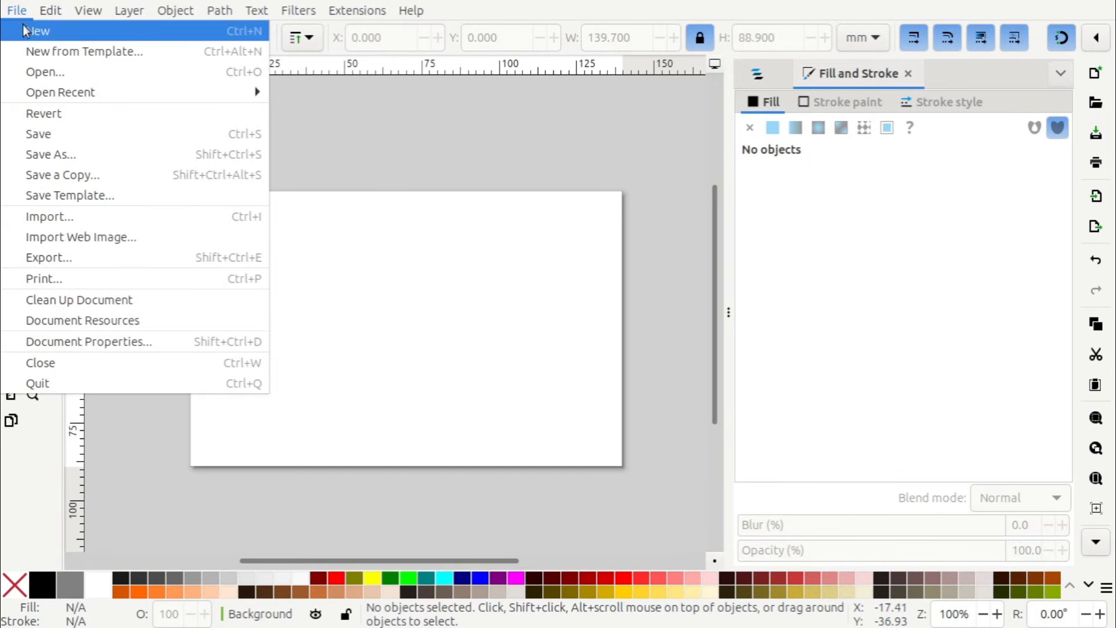
left_click(22, 8)
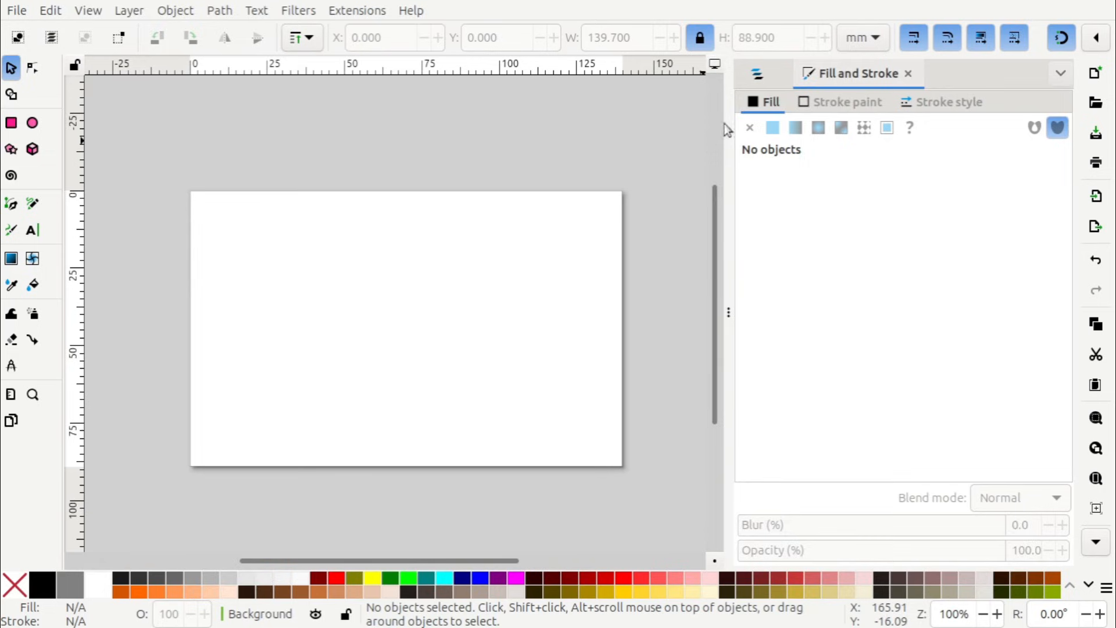
left_click(757, 74)
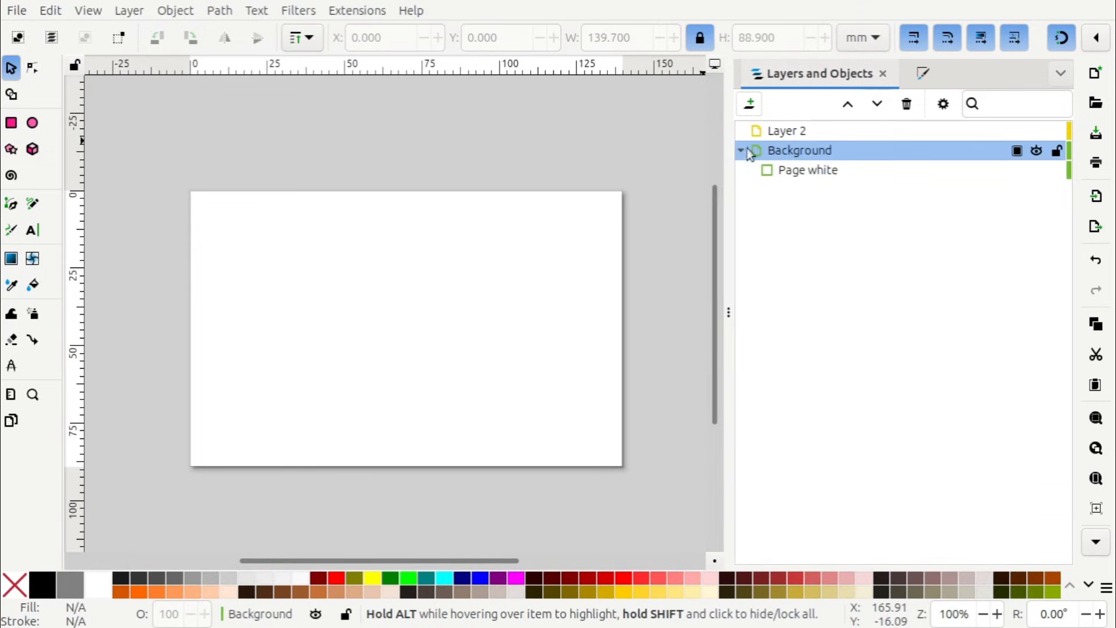
left_click(803, 134)
left_click(809, 156)
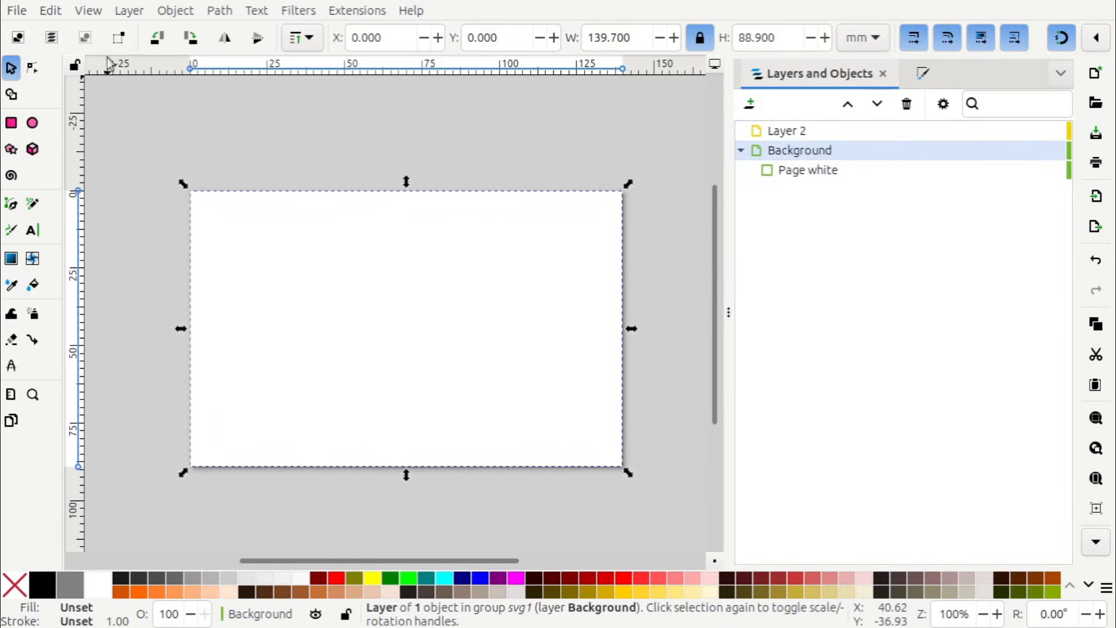
left_click(16, 10)
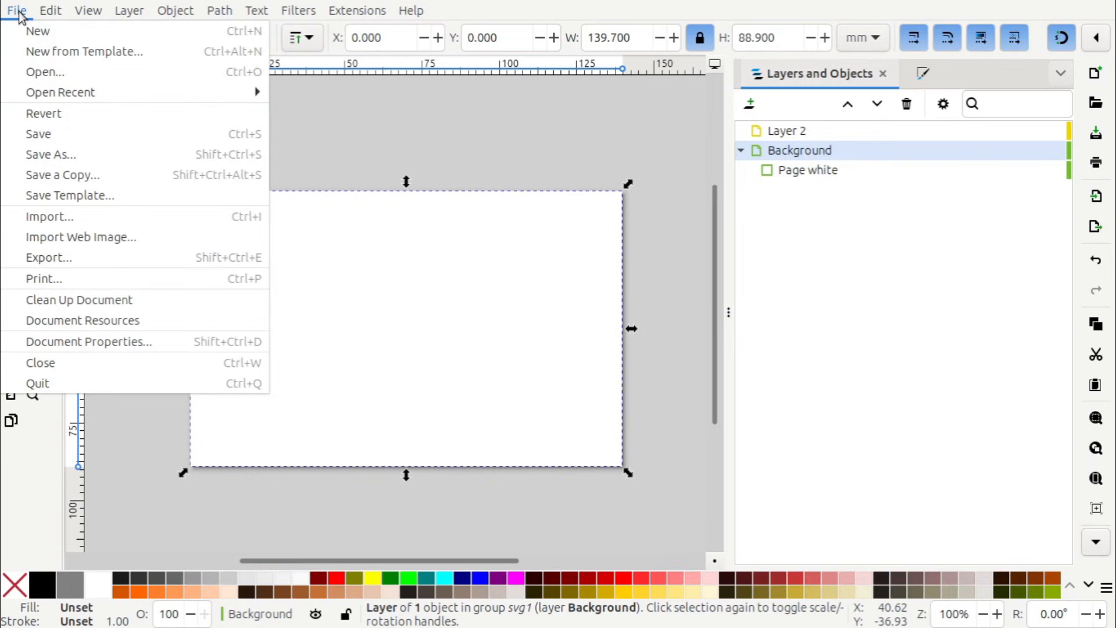
left_click(64, 214)
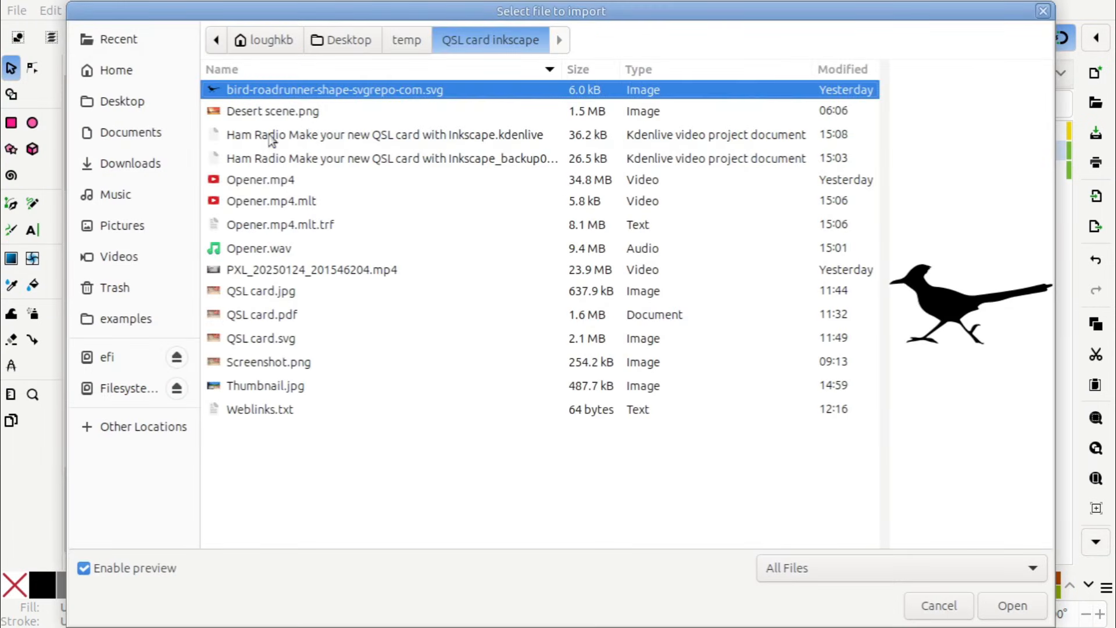
left_click(277, 112)
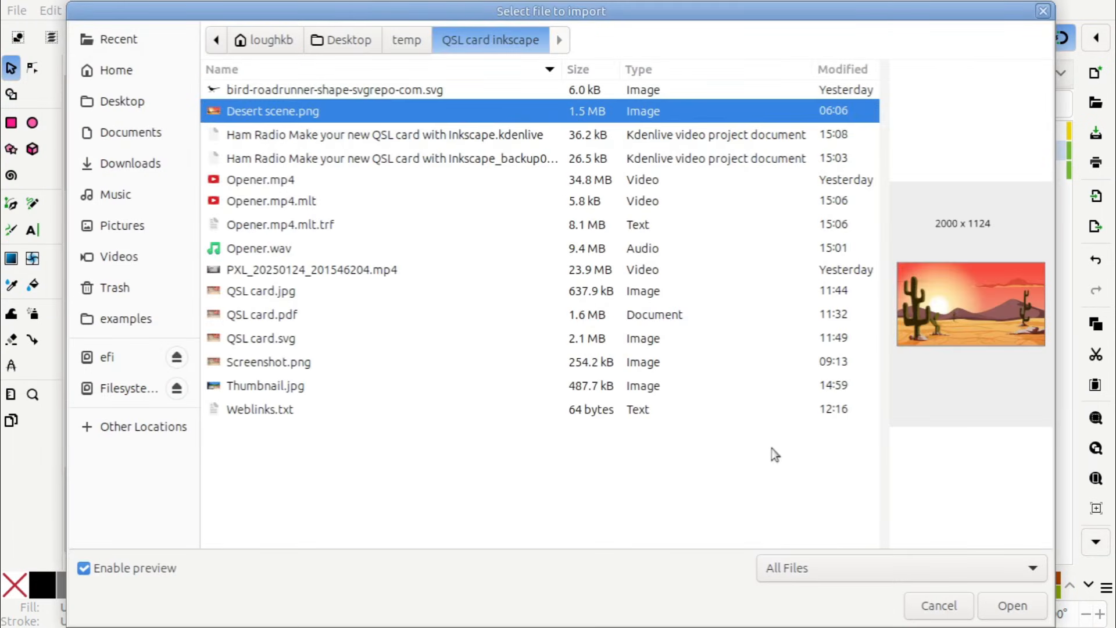
left_click(1011, 603)
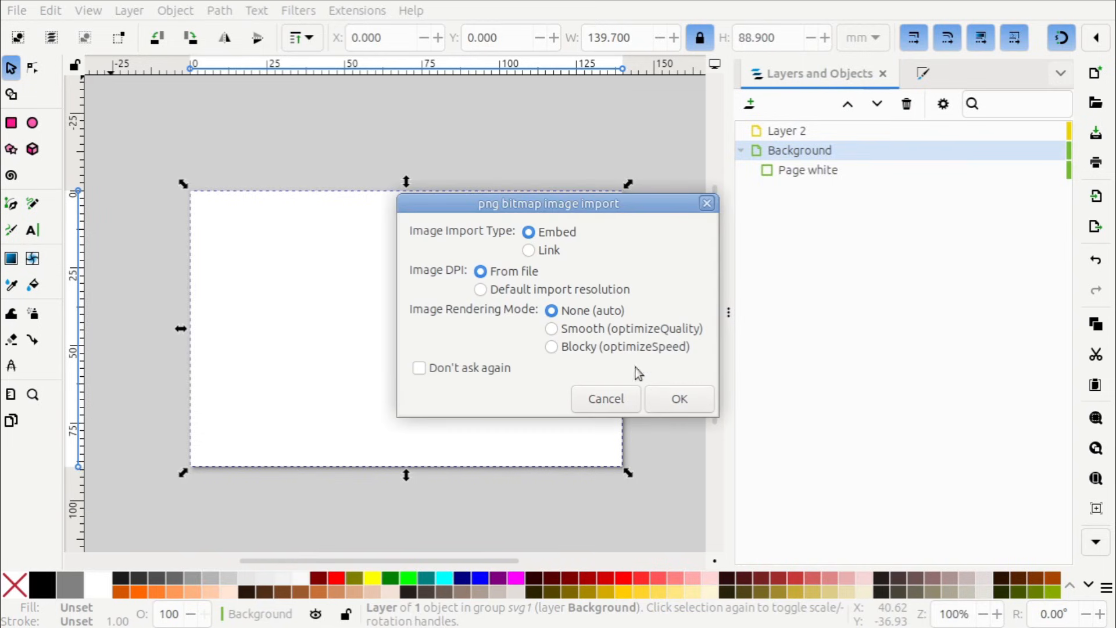
left_click(678, 401)
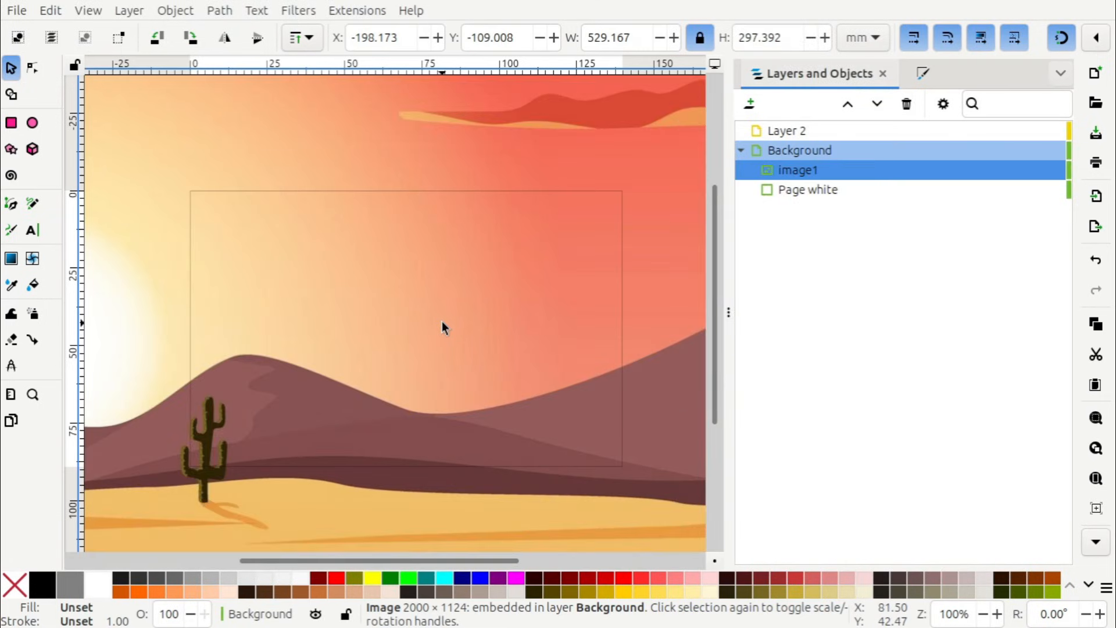
Scale the desert image proportionally to about 144 by 81 mm, aligning it with the page's top and right edges.
scroll(442, 322, "down", 4, "ctrl")
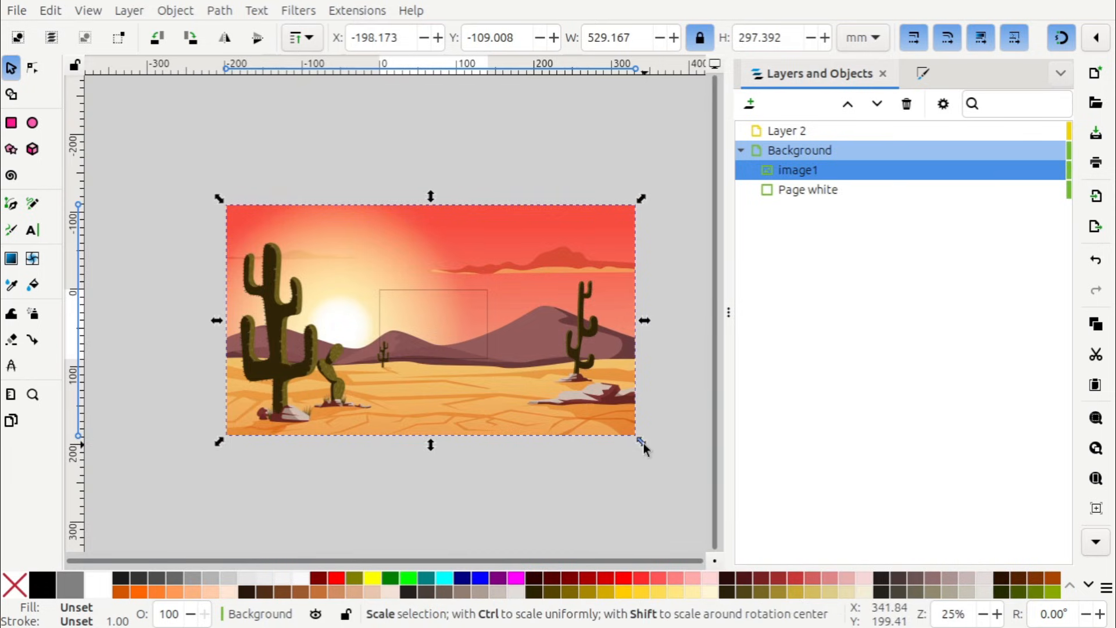
left_click_drag(643, 443, 497, 359)
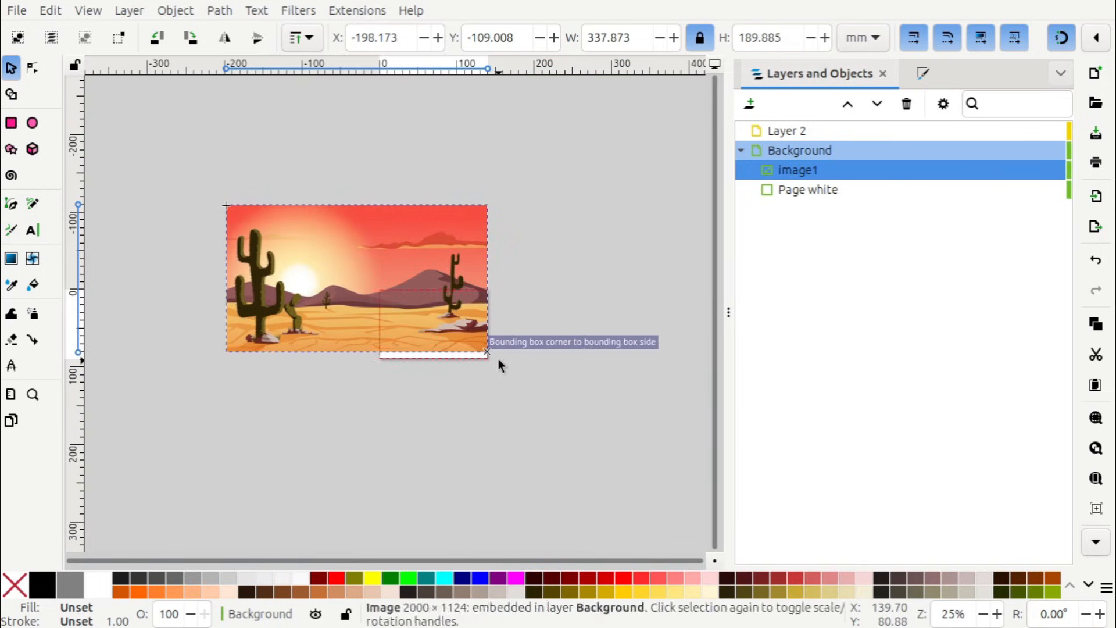
left_click_drag(218, 198, 342, 301)
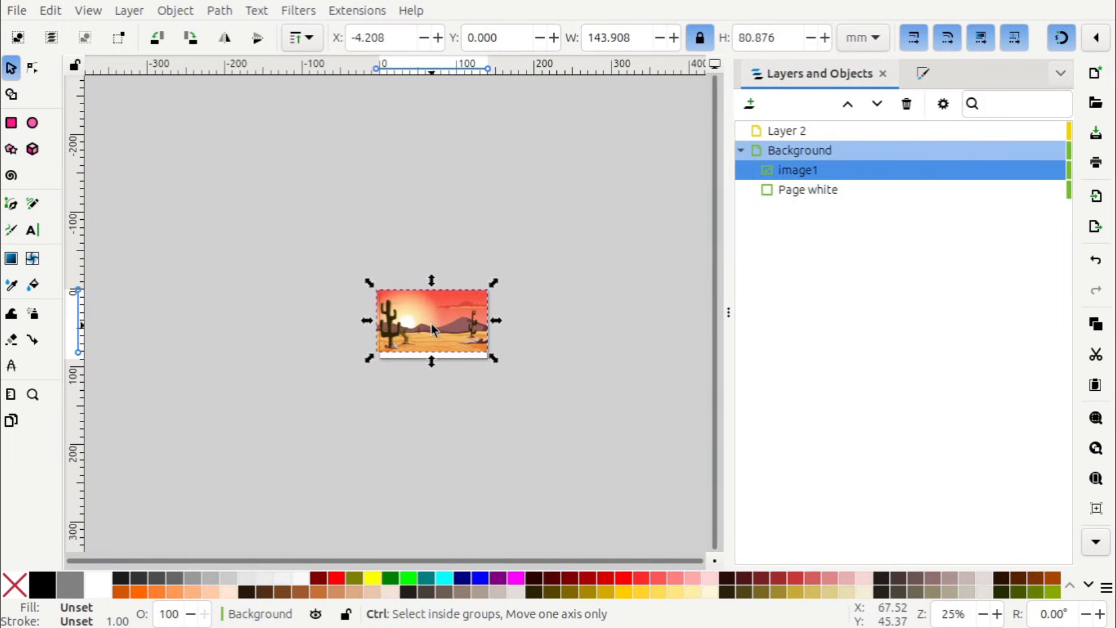
scroll(431, 324, "up", 5)
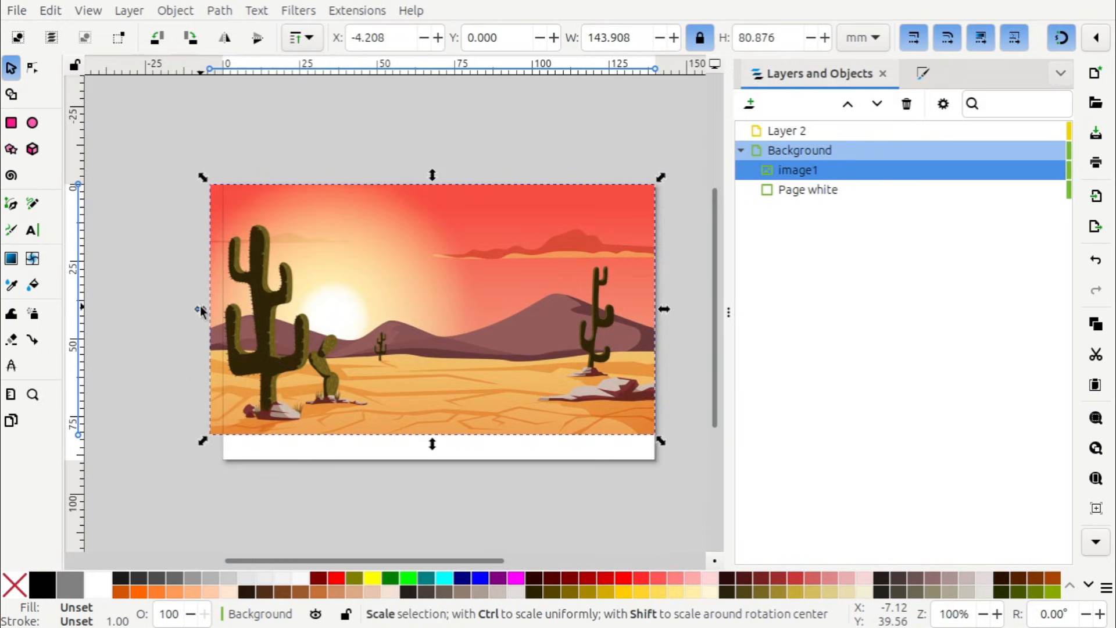
Stretch the desert image to 139.7 by 88.9 mm so it fills the whole page, and deselect it.
left_click_drag(200, 307, 206, 308)
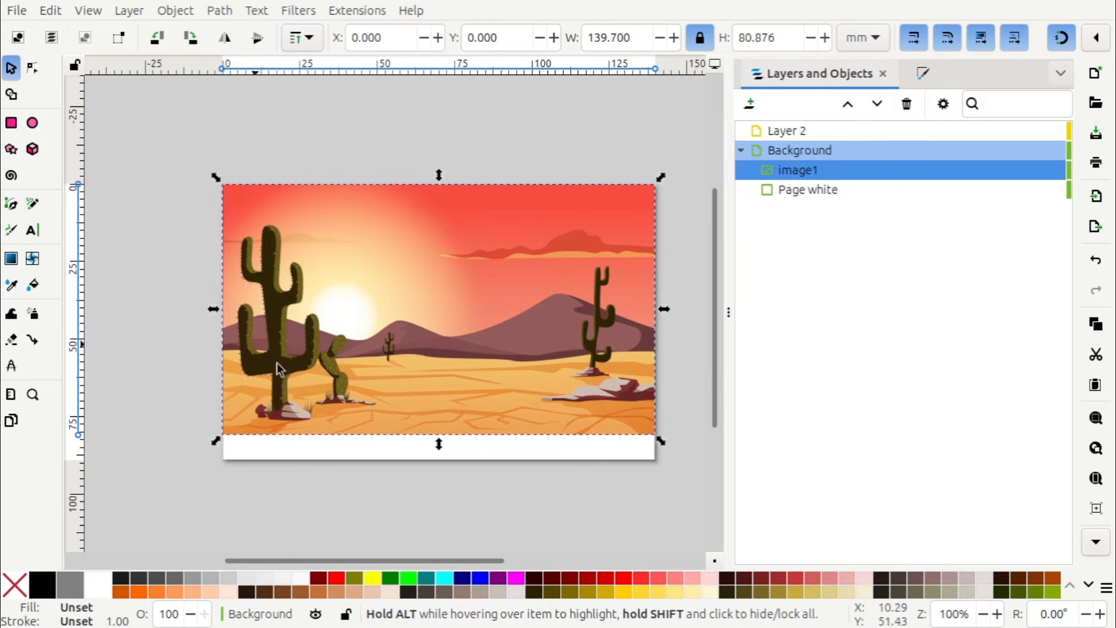
left_click_drag(439, 444, 434, 467)
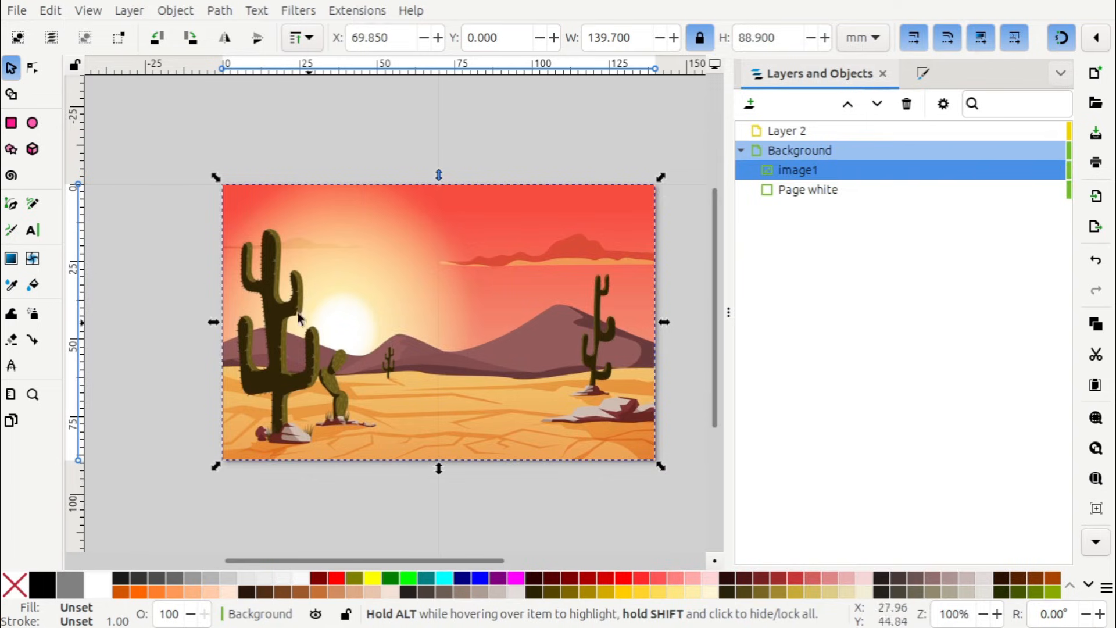
left_click(347, 142)
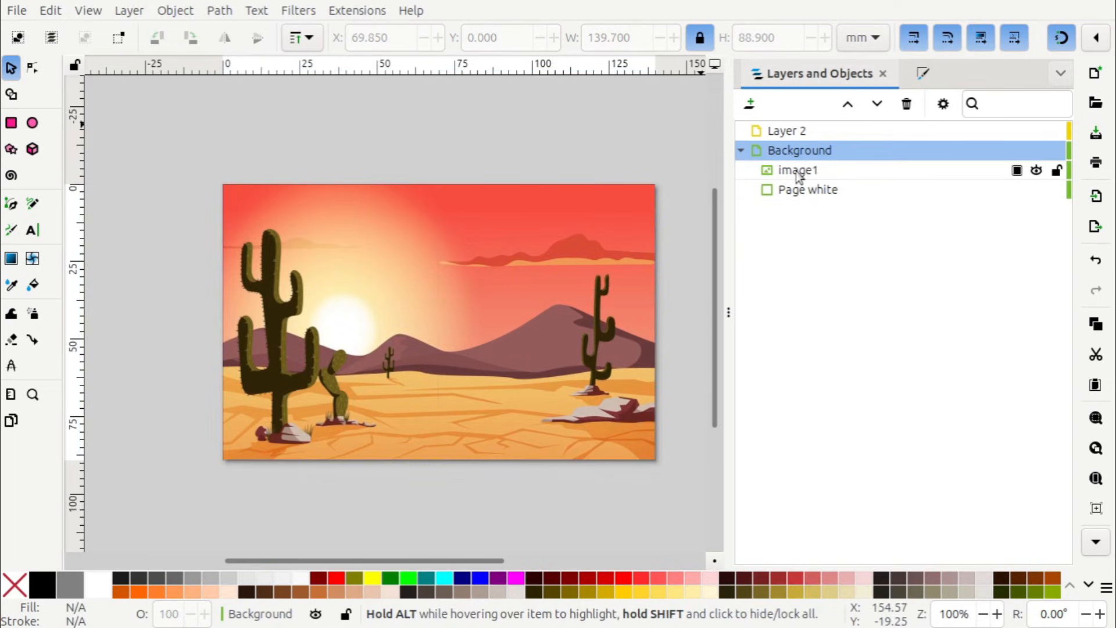
Rename the imported desert image object as Desert background.
left_click(803, 175)
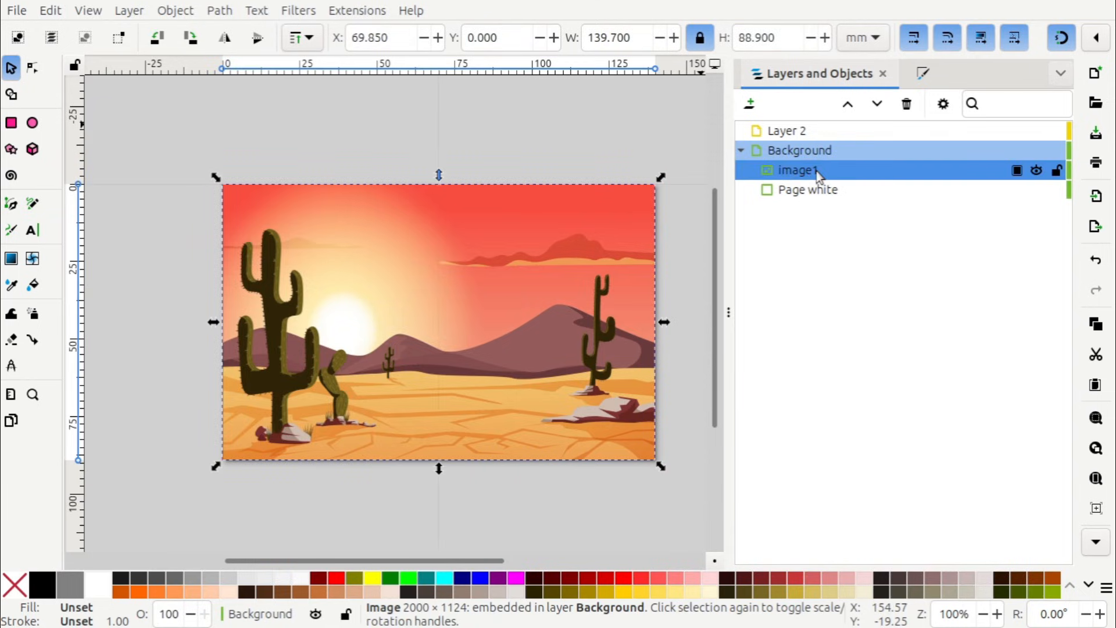
double_click(817, 171)
type("Desert background")
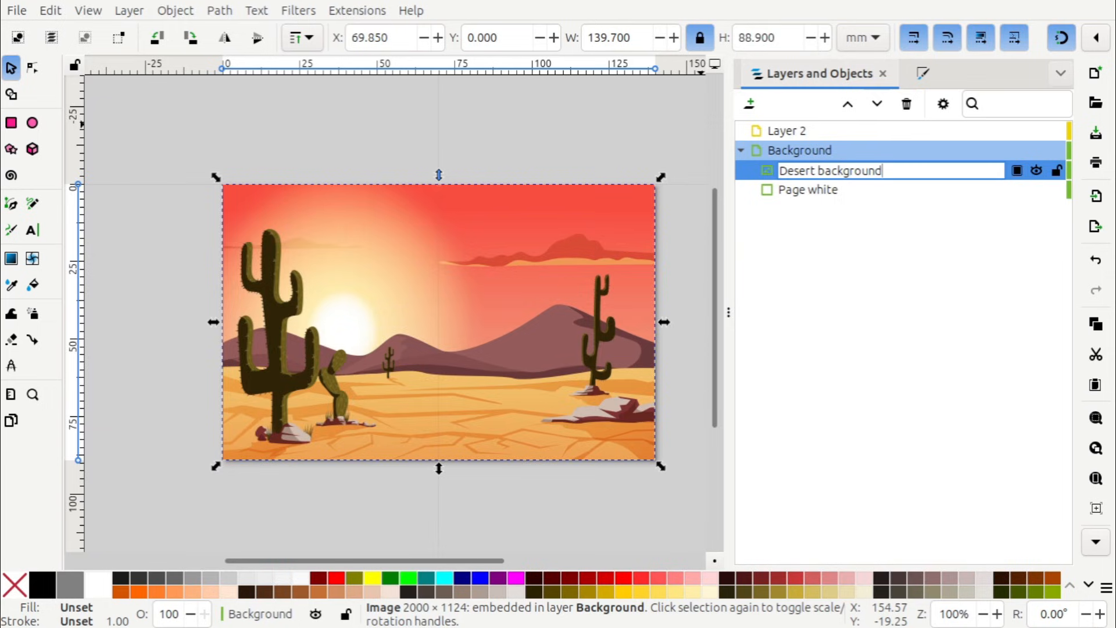
key("Return")
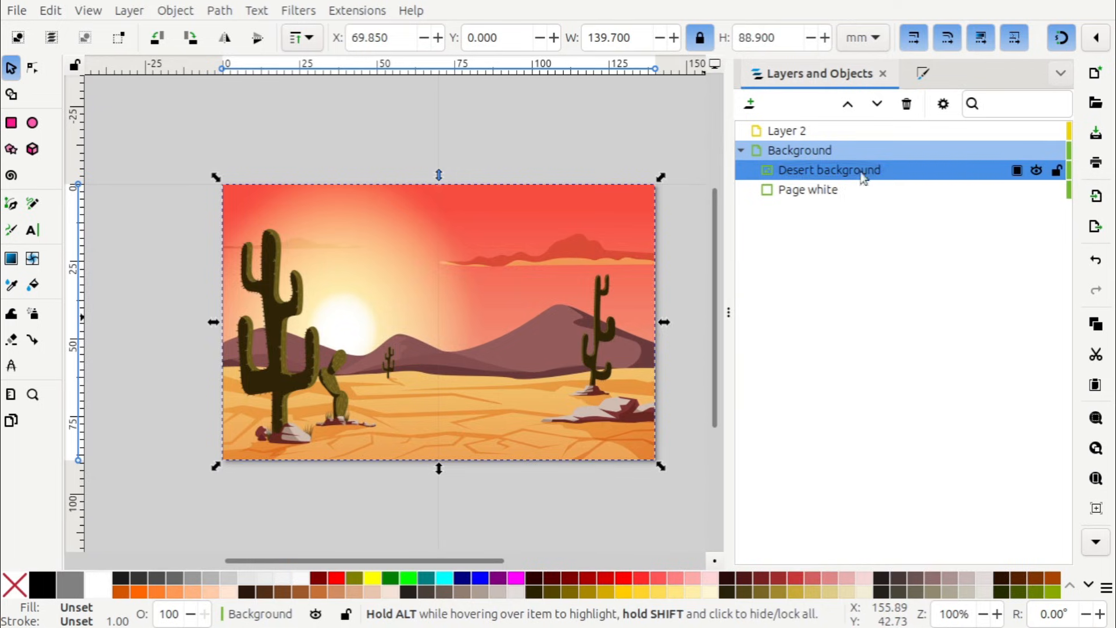
Hide and show the Desert background object repeatedly to check the white page beneath it, leaving it shown.
left_click(1036, 171)
left_click(1036, 171)
left_click(1037, 171)
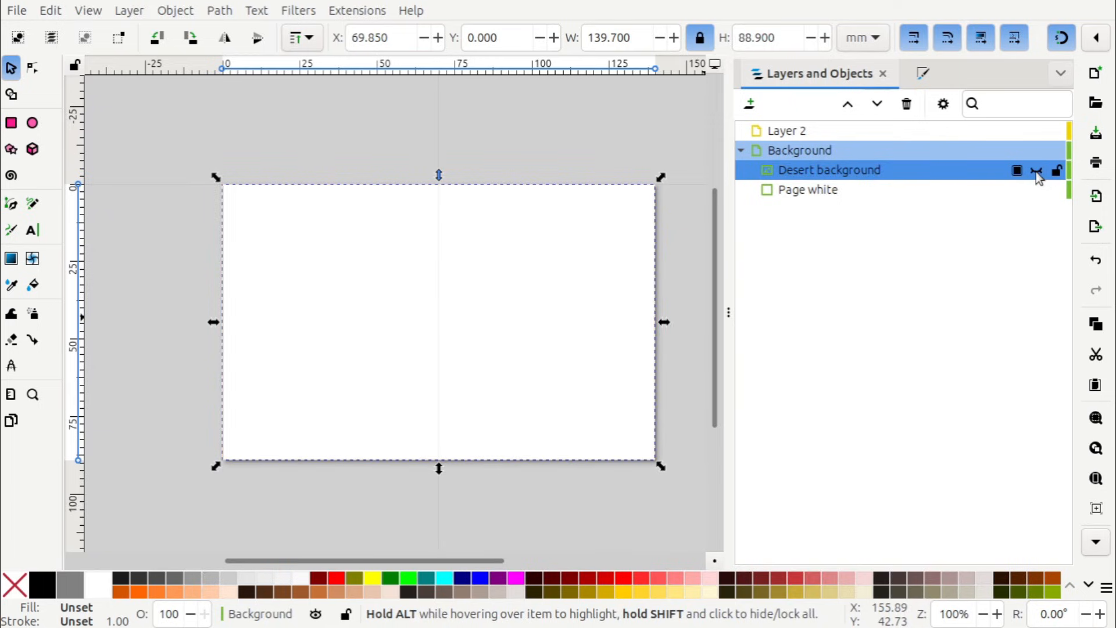
left_click(1036, 171)
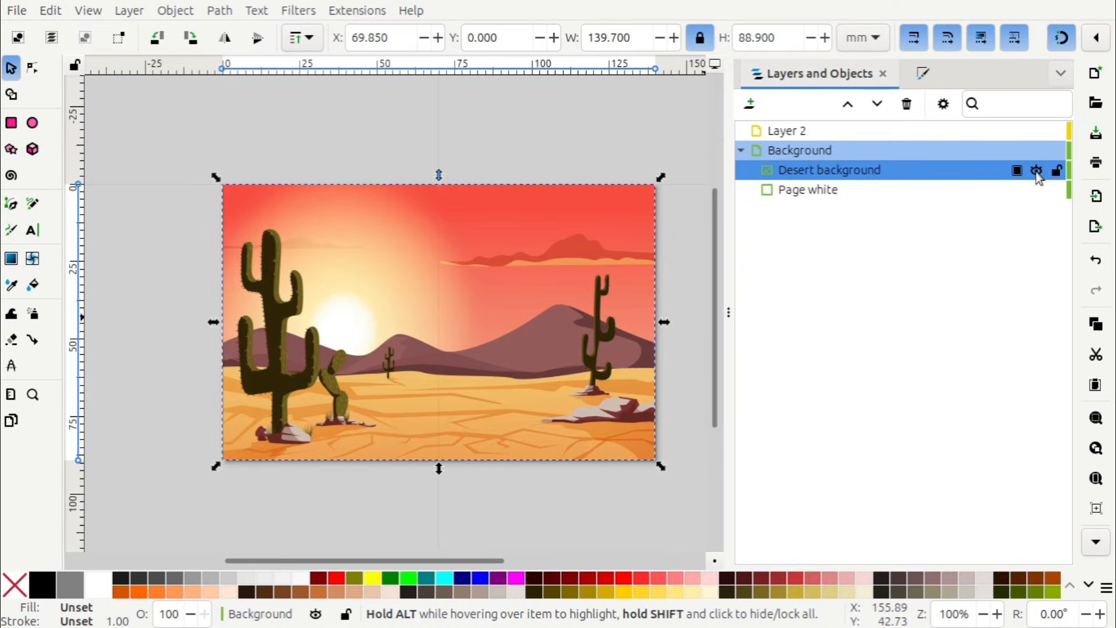
left_click(1037, 171)
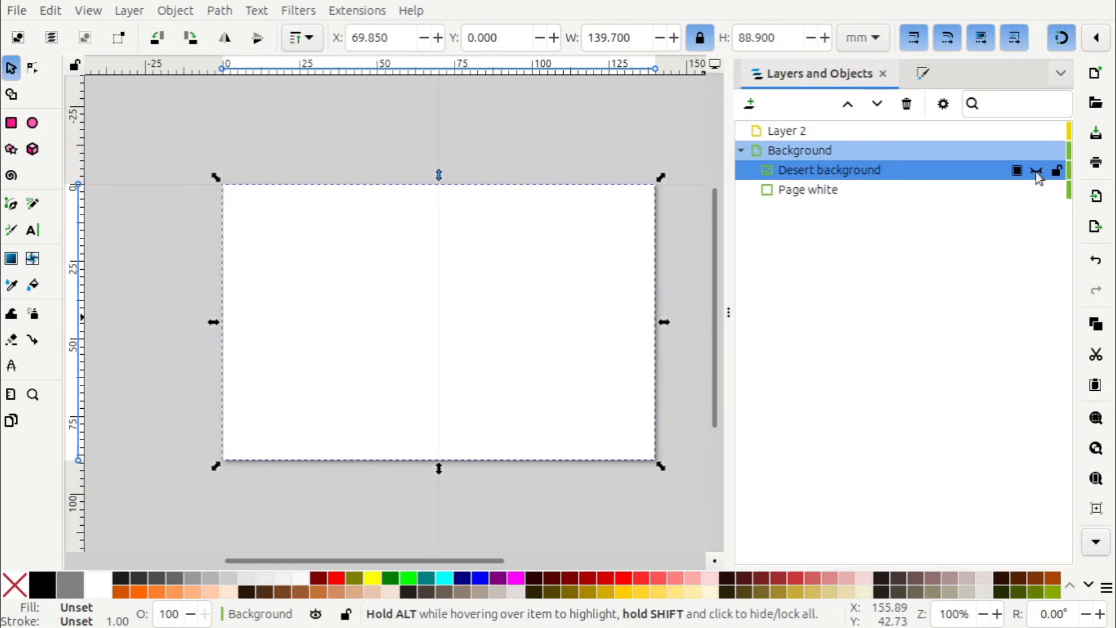
left_click(1036, 171)
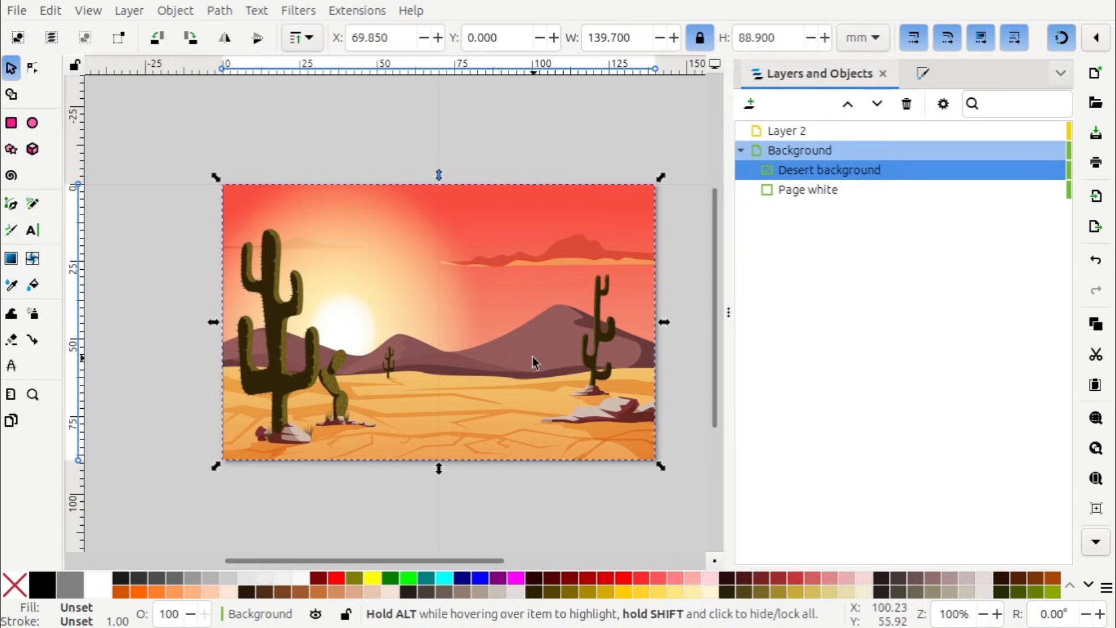
Undo a trial move of the Desert background image and lock it in place.
left_click_drag(419, 267, 326, 204)
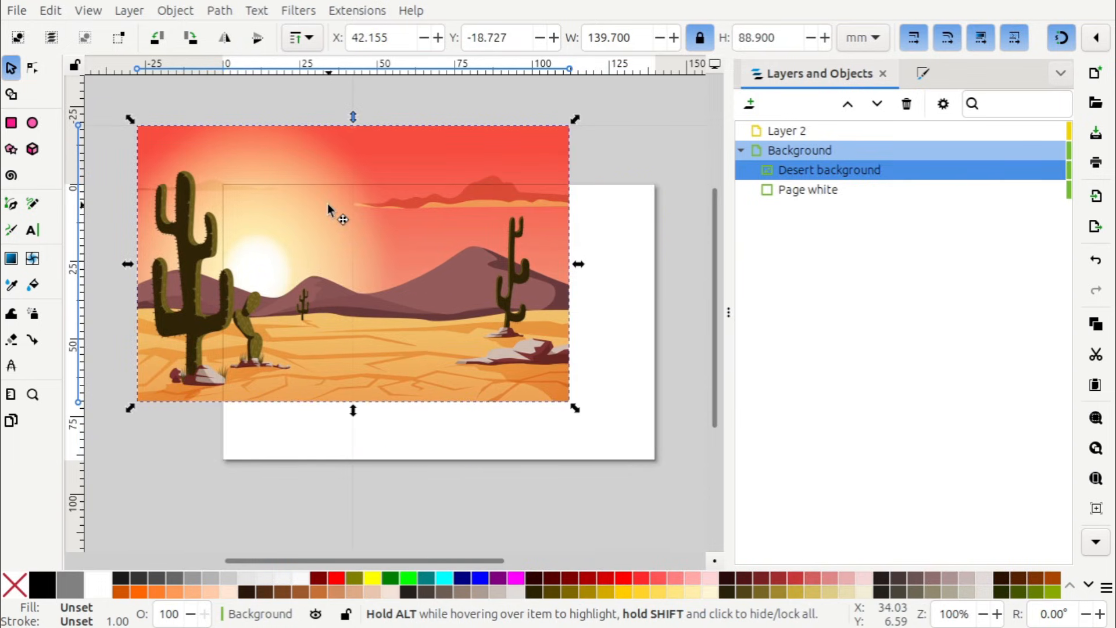
key("ctrl+z")
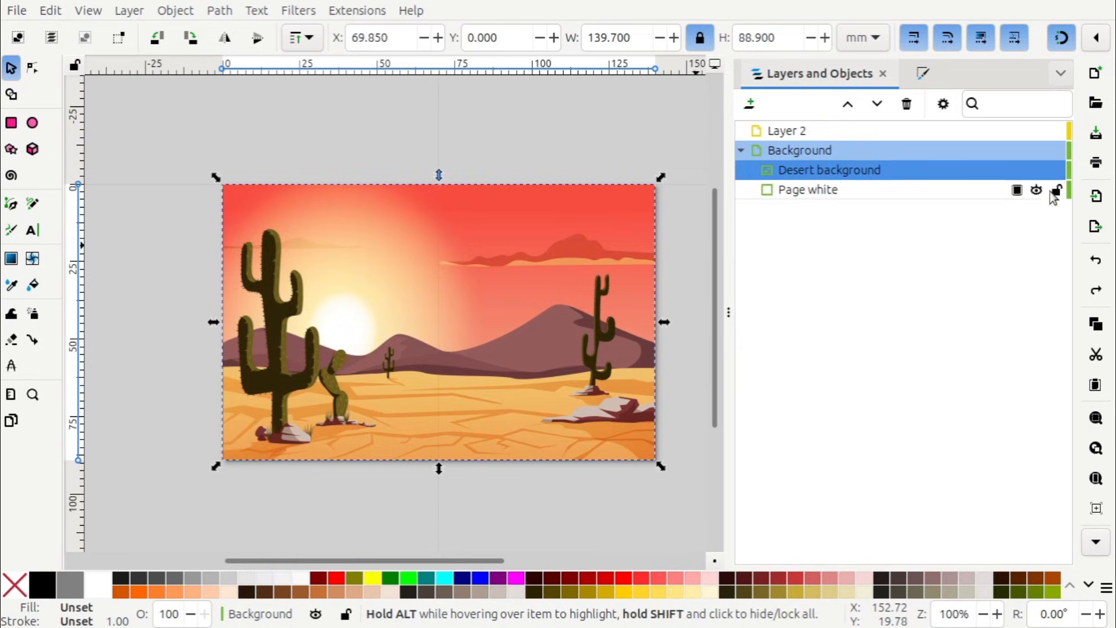
left_click(1056, 169)
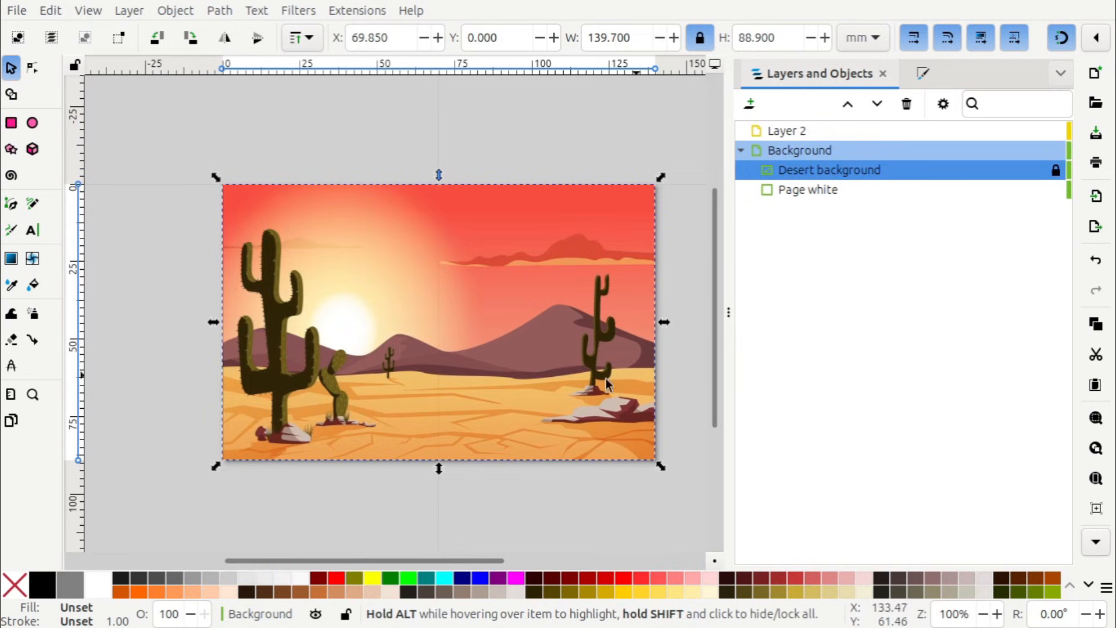
Try to move the artwork on the canvas with the desert image locked, and undo the displacement of the Page white rectangle.
left_click_drag(429, 299, 482, 229)
key("ctrl+z")
key("ctrl+z")
key("ctrl+z")
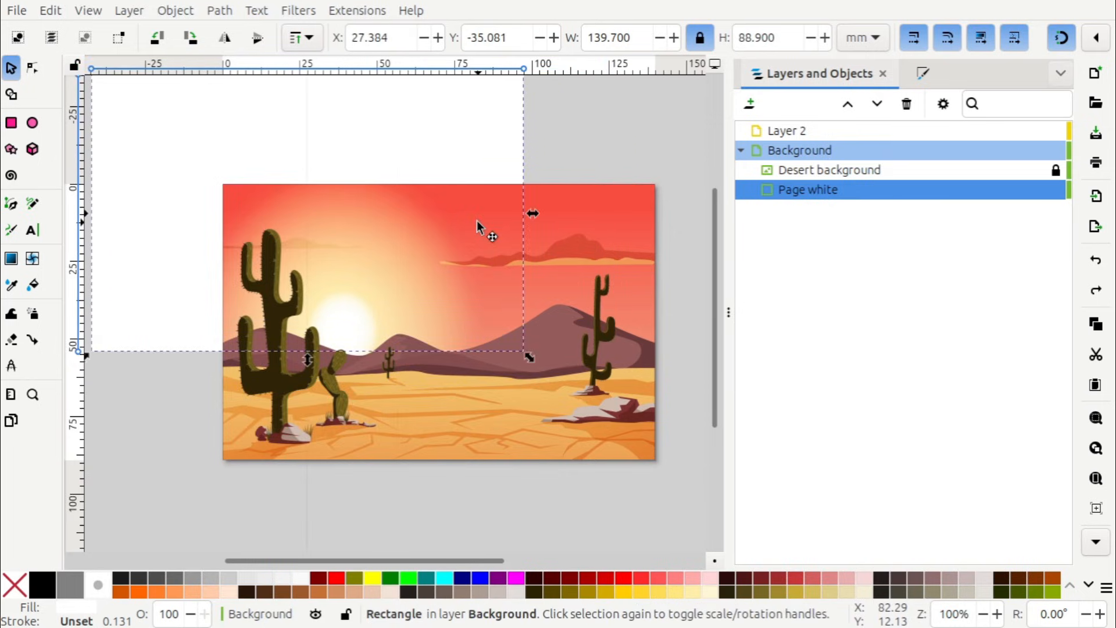
key("ctrl+z")
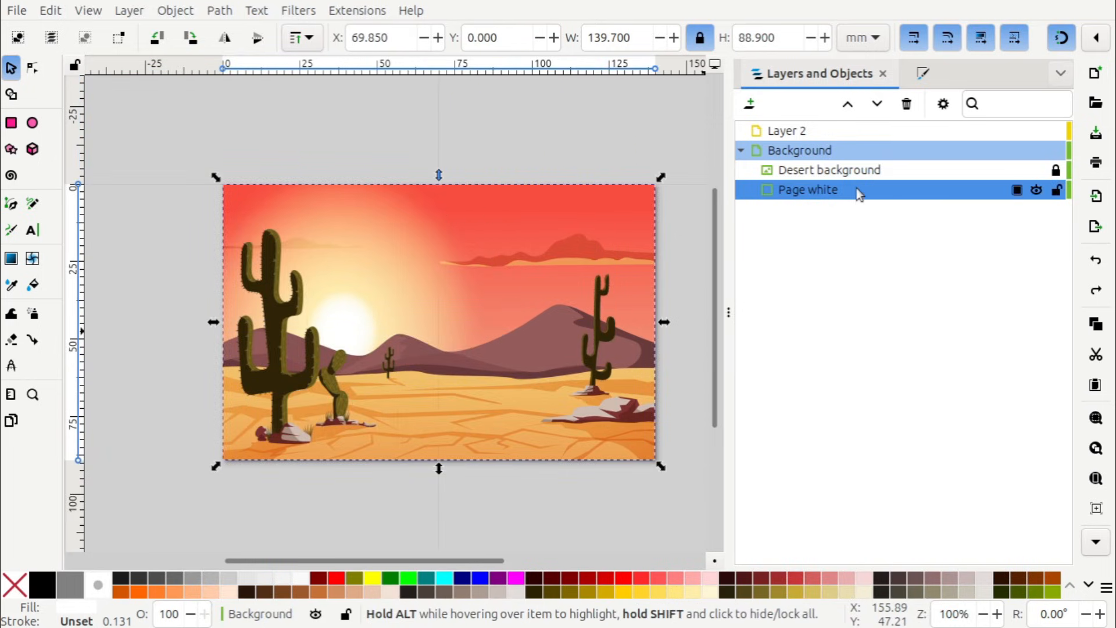
Lock the Page white rectangle, and reduce the Desert background's opacity to 72.4% with the Normal blend mode.
left_click(1057, 190)
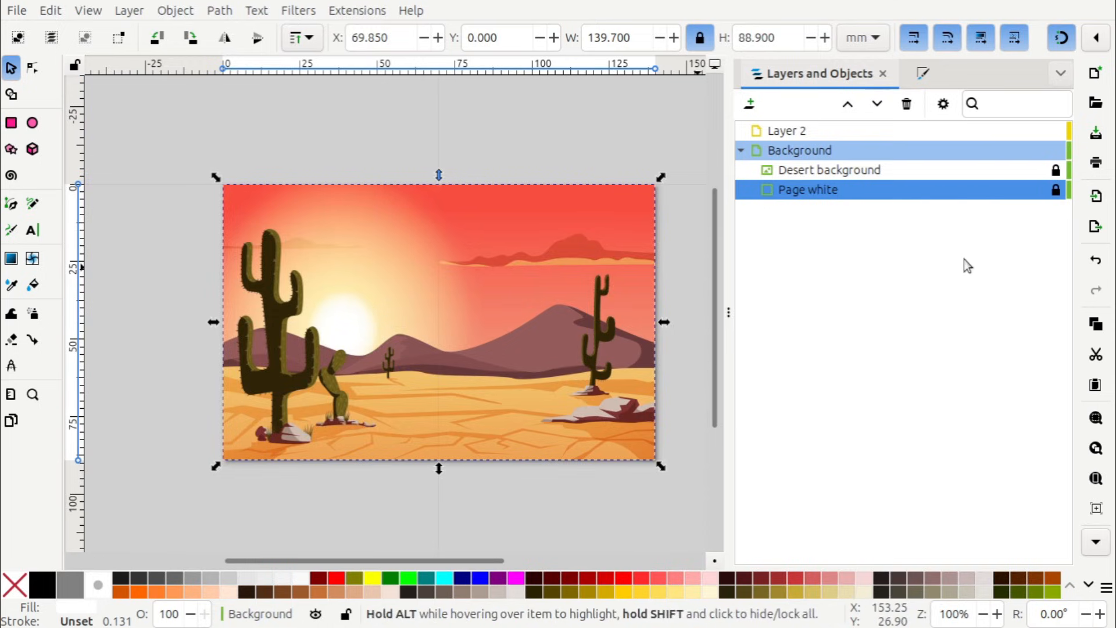
mouse_move(1019, 180)
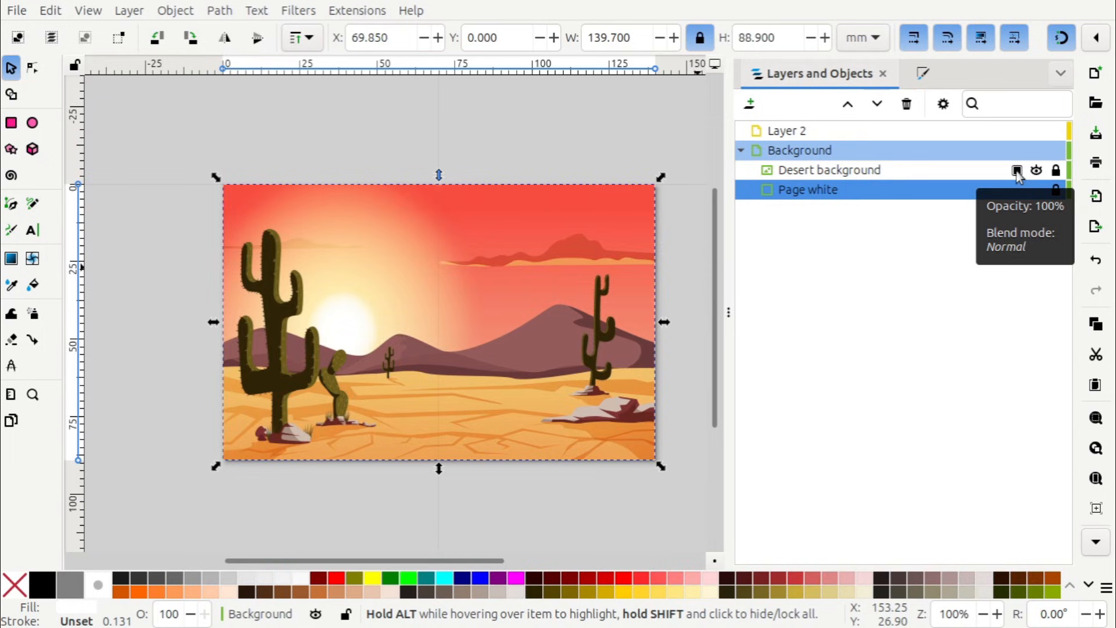
left_click(1017, 171)
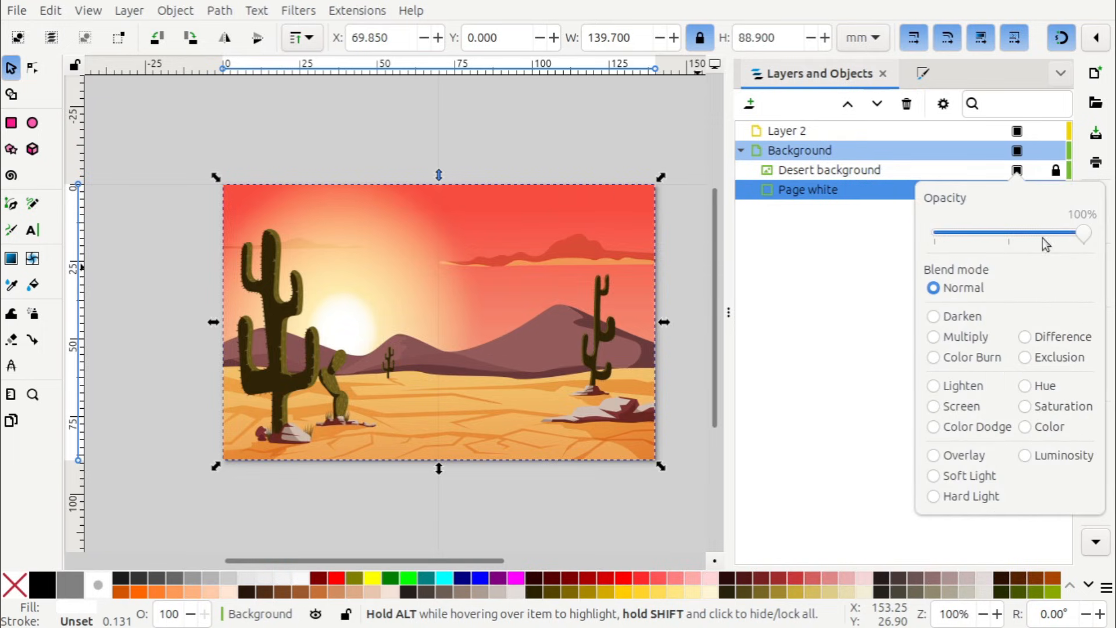
left_click_drag(1085, 234, 1042, 234)
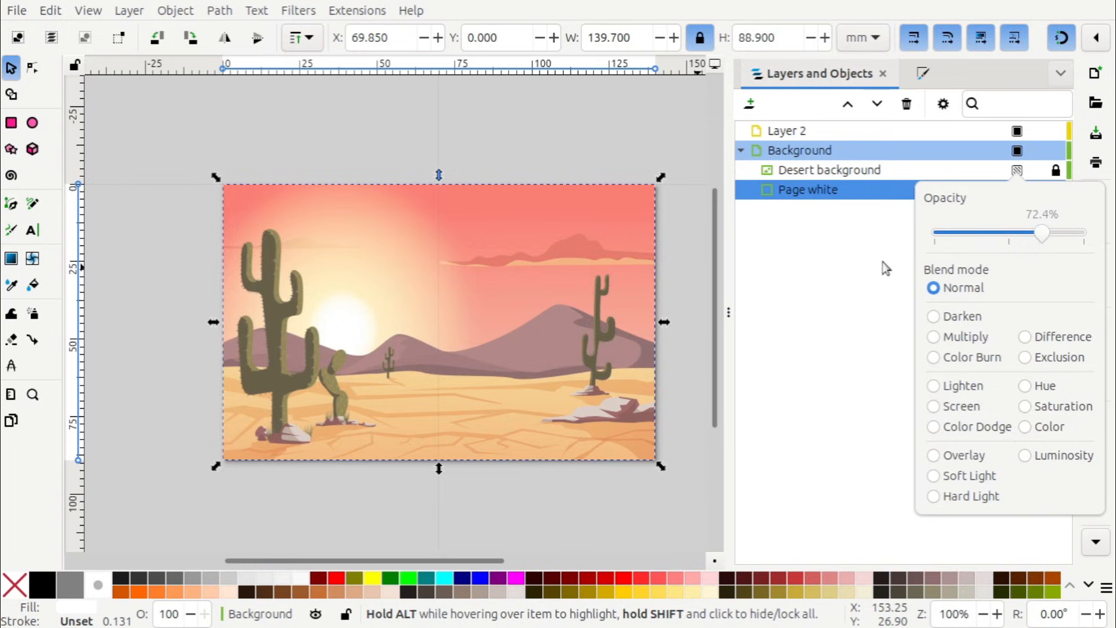
left_click(866, 263)
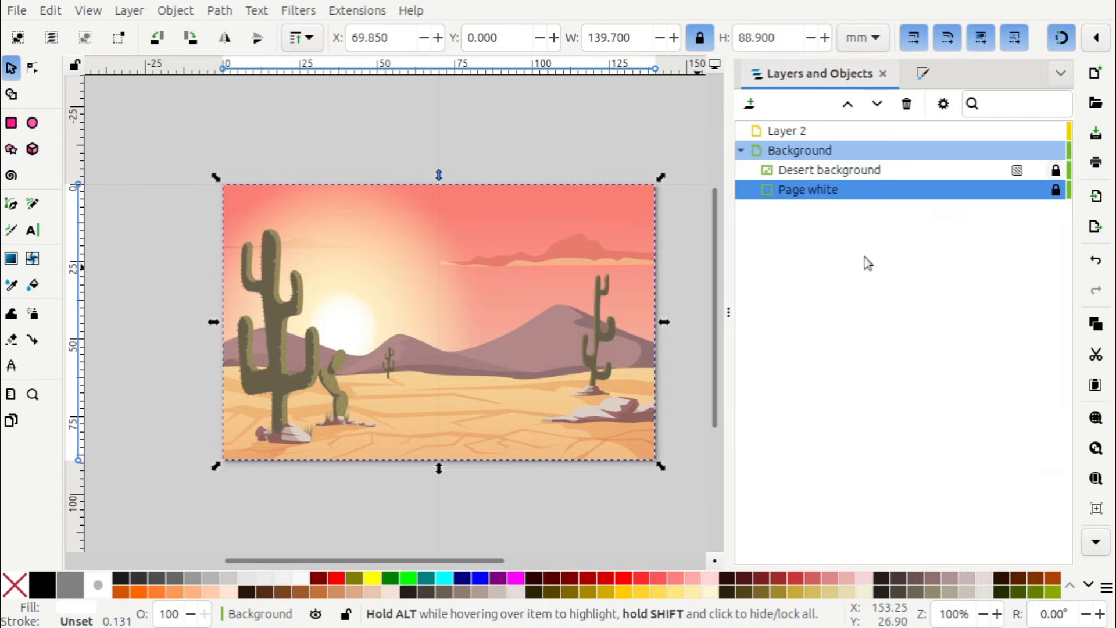
left_click(340, 134)
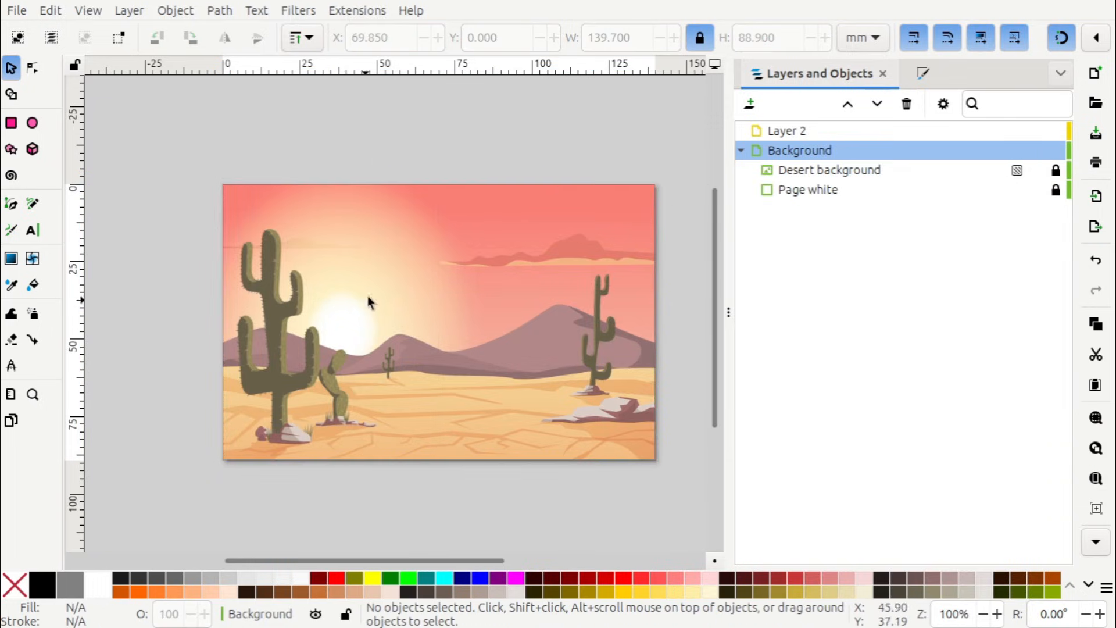
Make Layer 2 the current layer and rename it as Text.
left_click(828, 138)
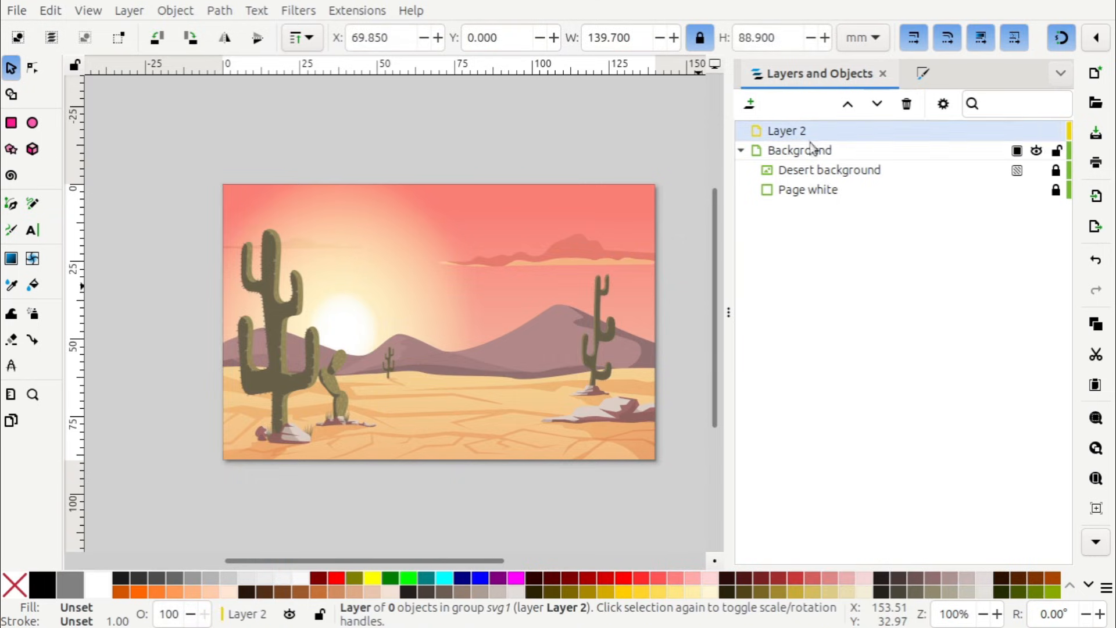
double_click(803, 131)
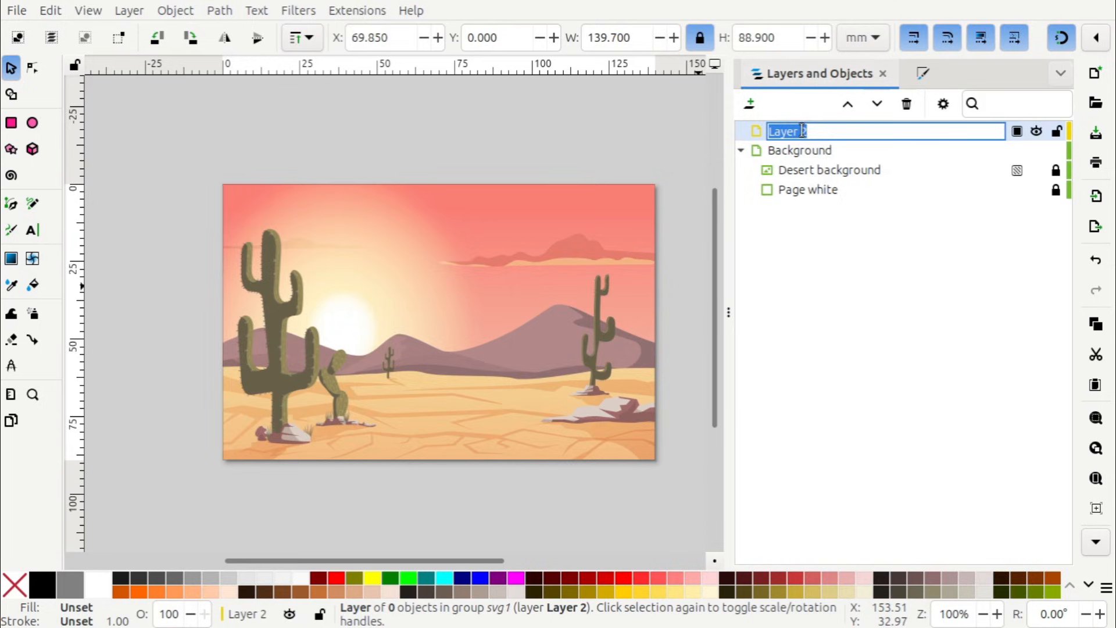
type("Text")
key("Return")
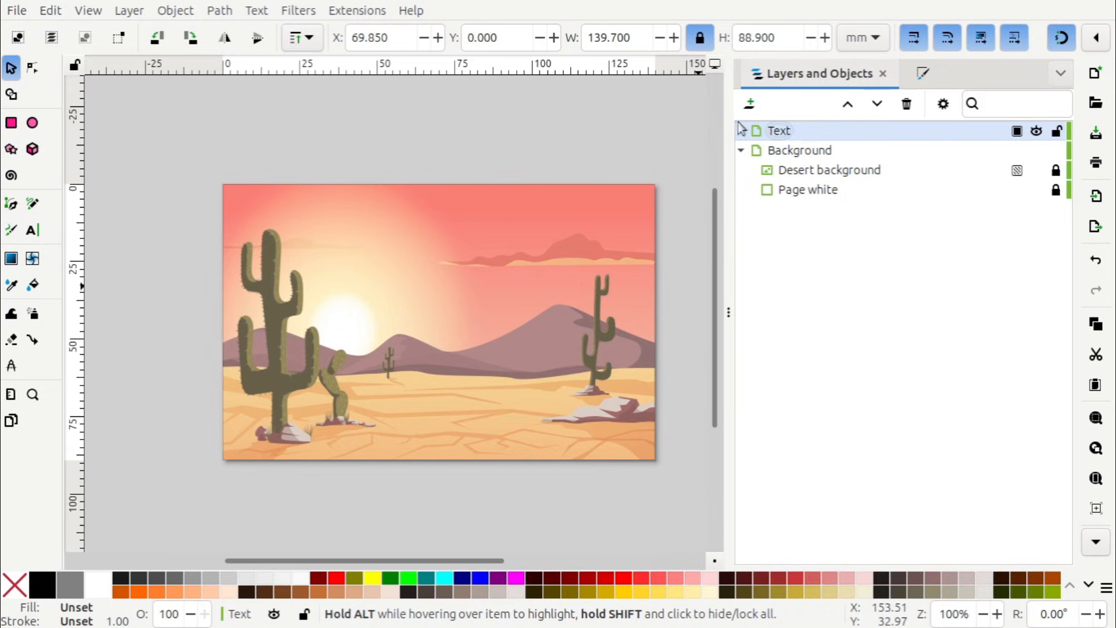
Add the call sign text KB9RLW in bold sans-serif at 72 pt near the card's upper left, on the Text layer.
left_click(32, 233)
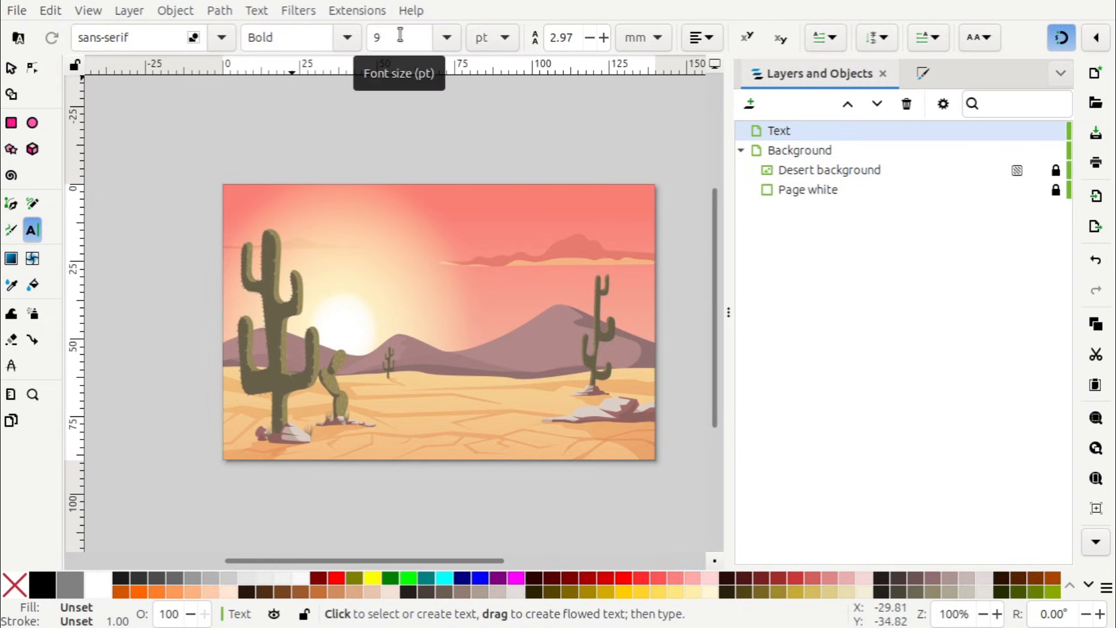
left_click(447, 39)
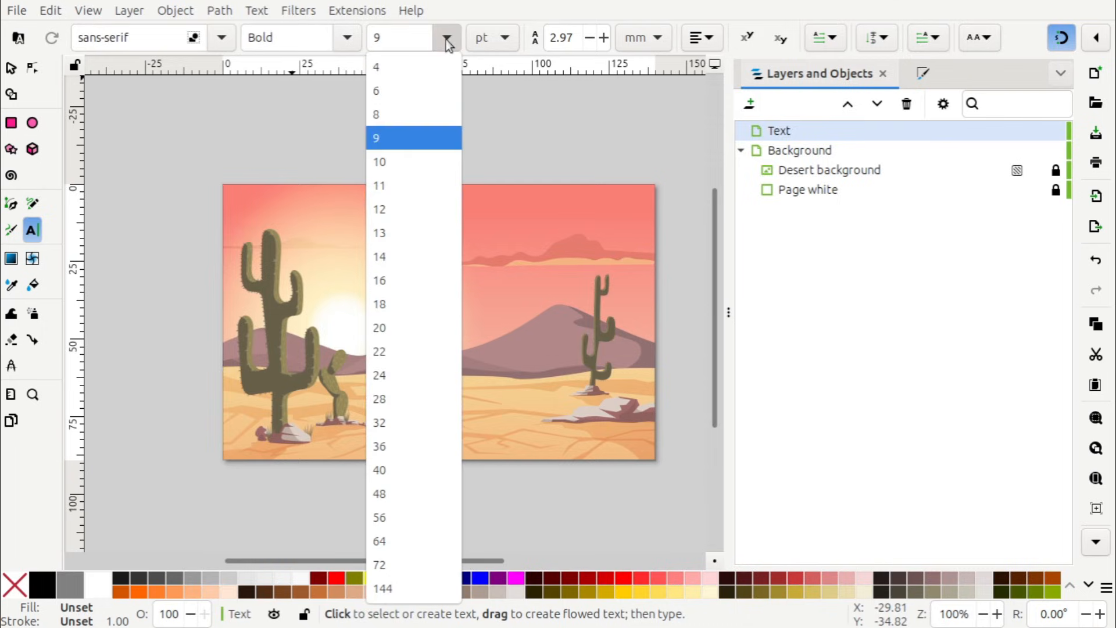
left_click(412, 566)
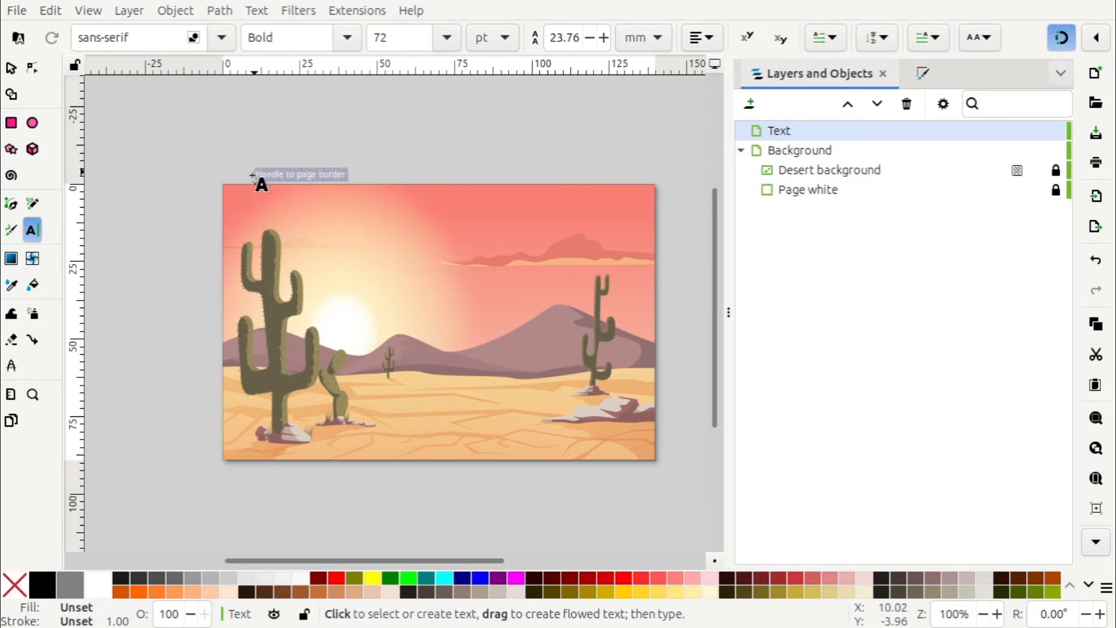
left_click(258, 240)
type("K")
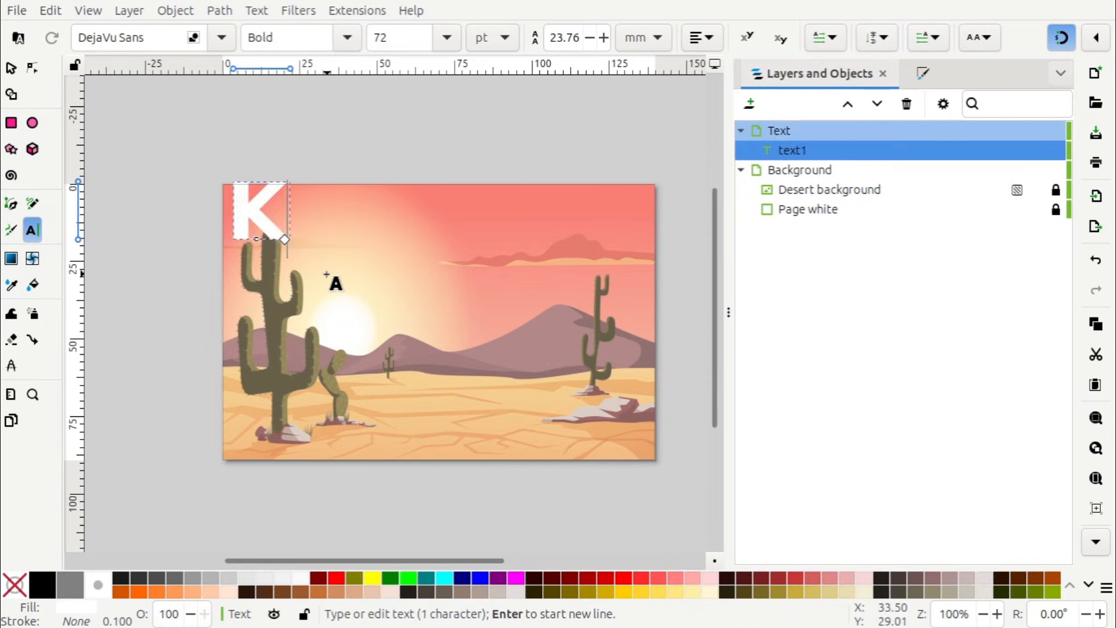
type("B9R")
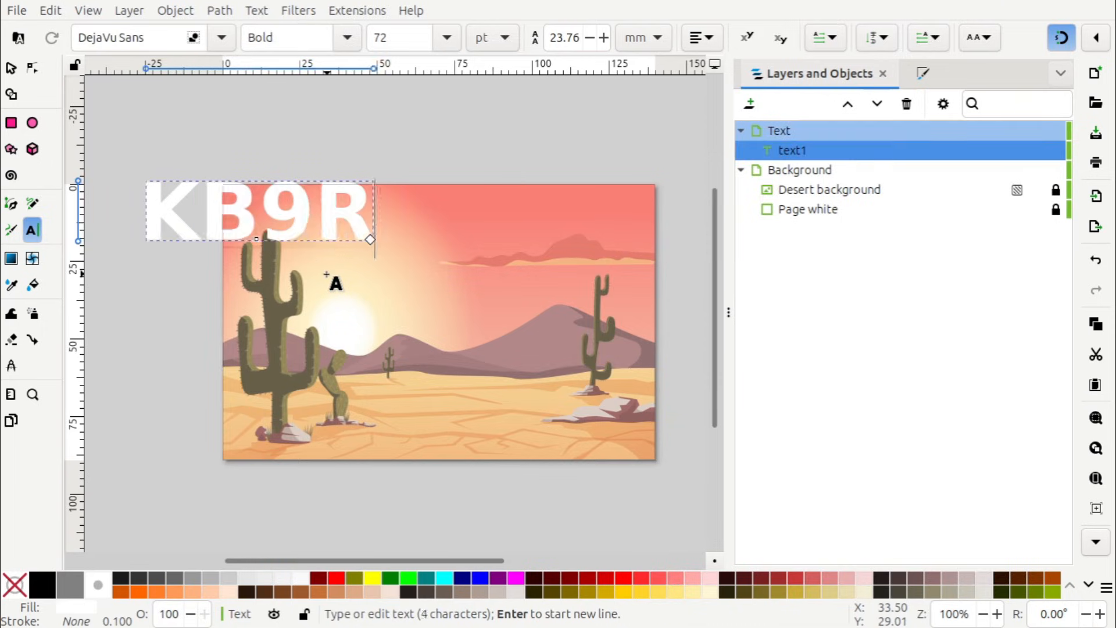
type("LW")
key("Escape")
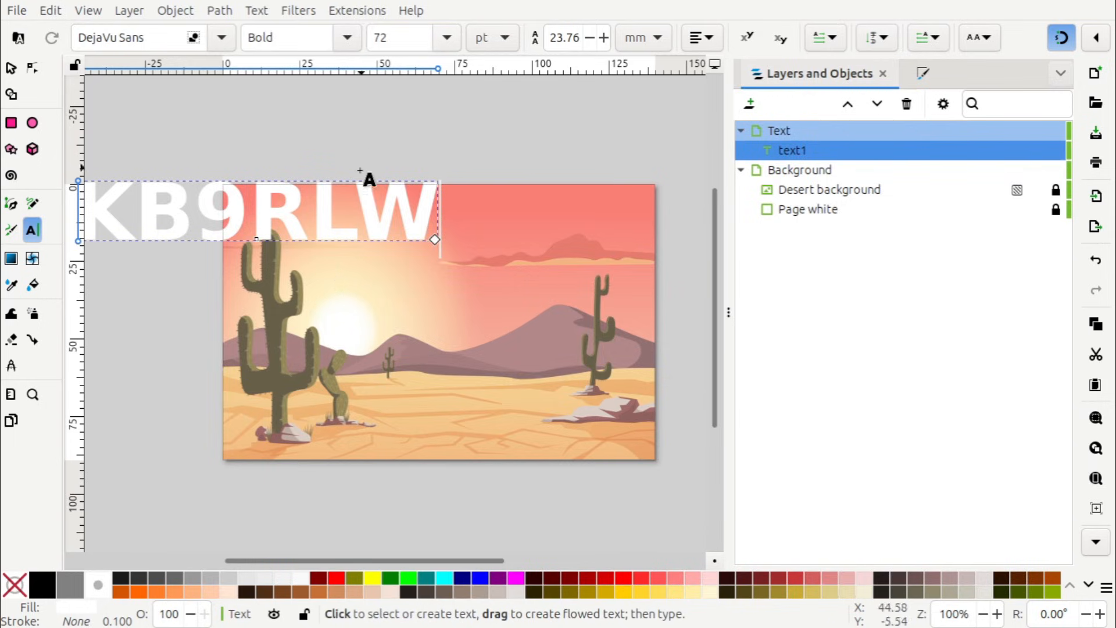
Set the font size of the whole KB9RLW text to 56 pt.
double_click(353, 218)
key("Escape")
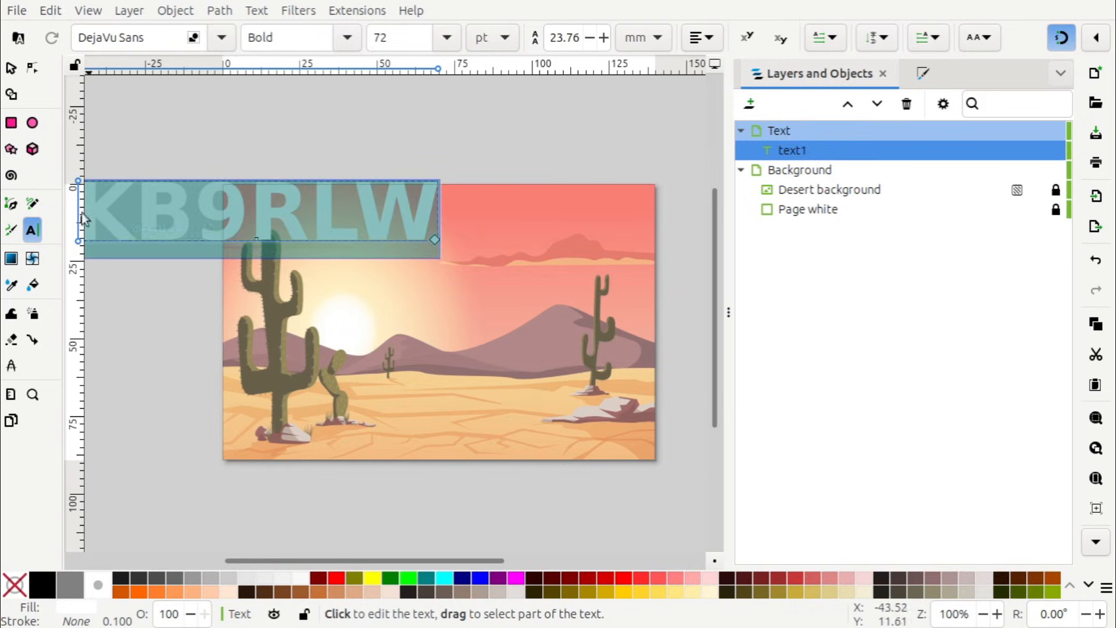
left_click(447, 37)
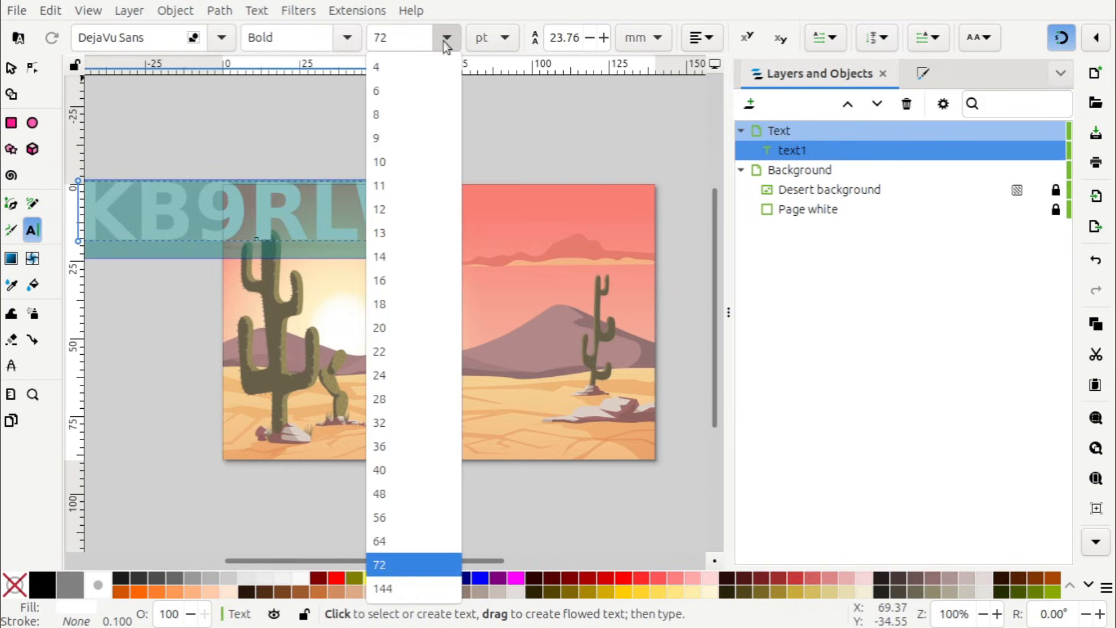
left_click(399, 517)
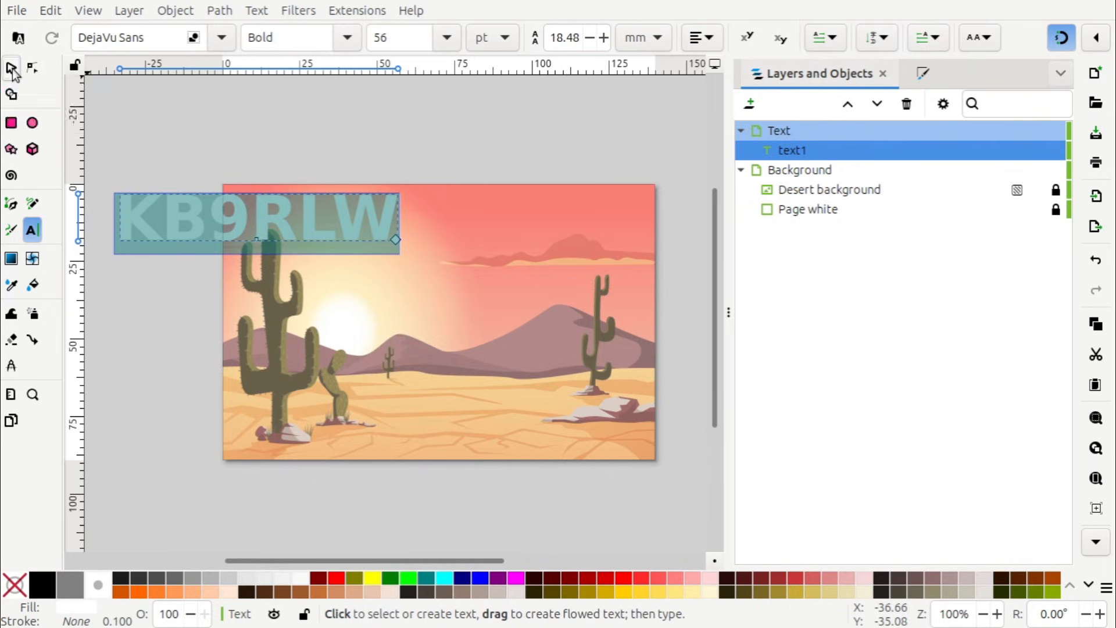
Move the KB9RLW text onto the upper part of the card, at about X 11.9 mm and Y 4.3 mm.
left_click(11, 69)
left_click_drag(286, 228, 436, 236)
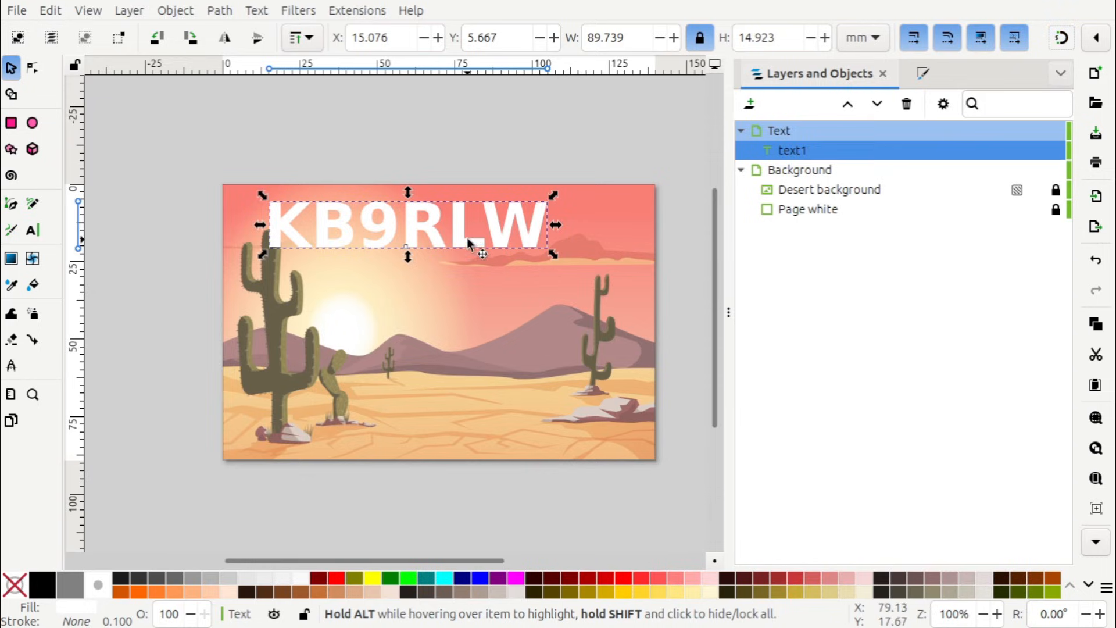
left_click_drag(461, 242, 447, 235)
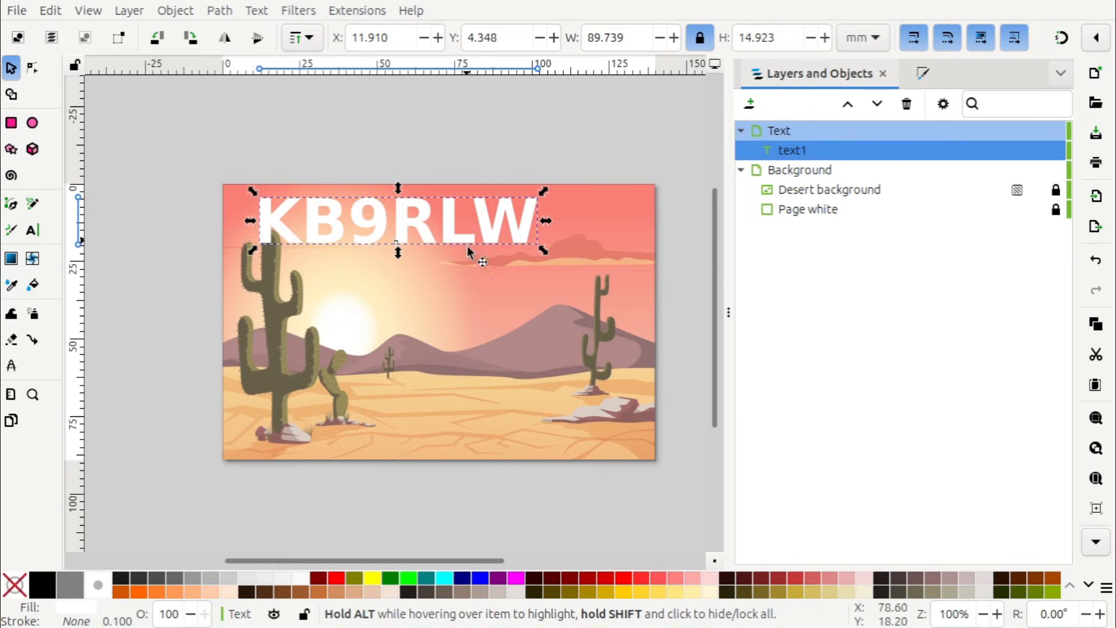
Change the fill of the KB9RLW text to solid black by setting its lightness to 0.
mouse_move(861, 147)
left_click(923, 74)
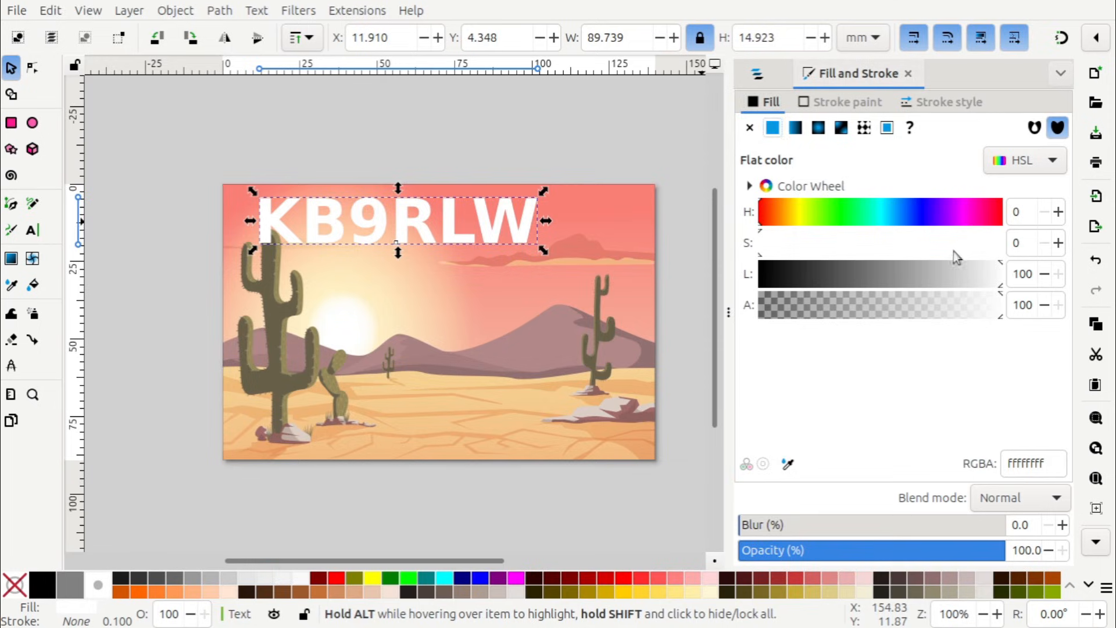
left_click_drag(1001, 274, 754, 286)
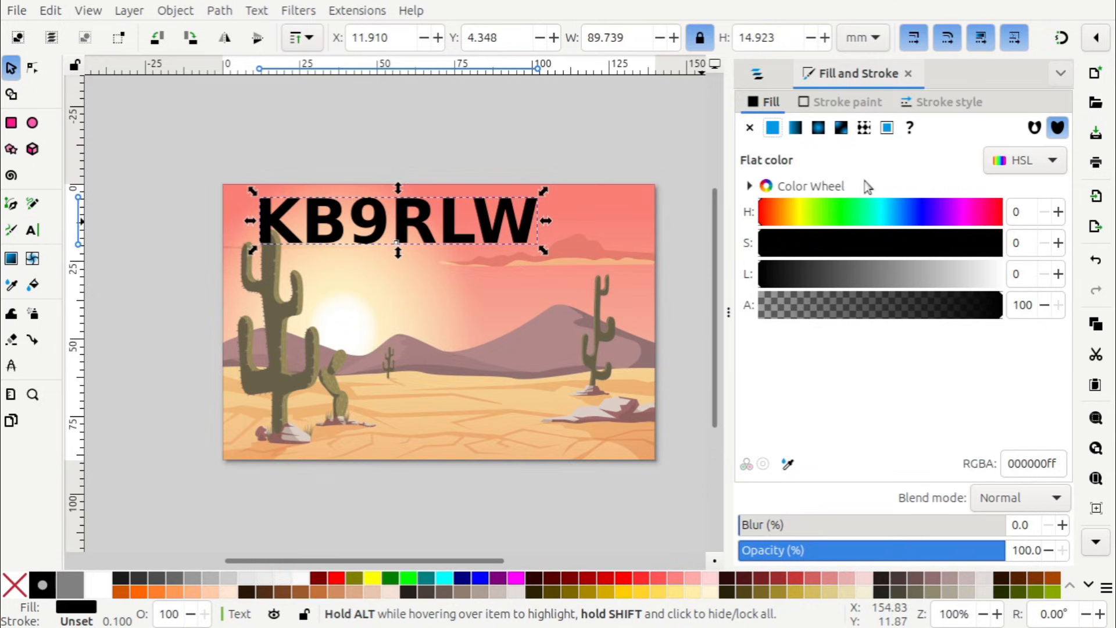
Set the stroke width of the KB9RLW text to 2 mm.
left_click(854, 109)
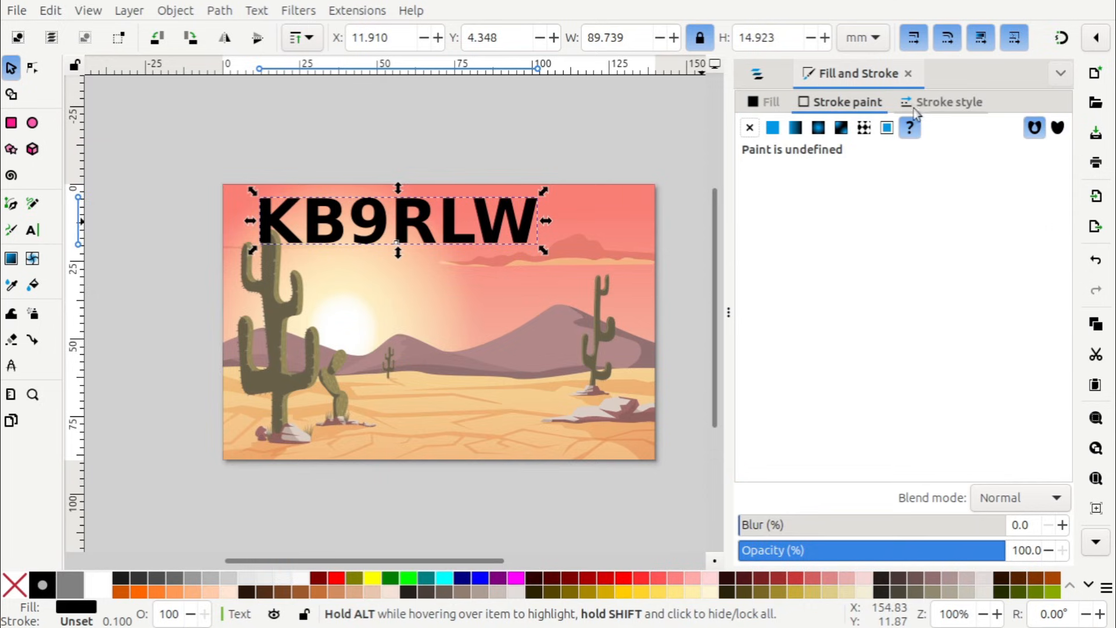
left_click(935, 105)
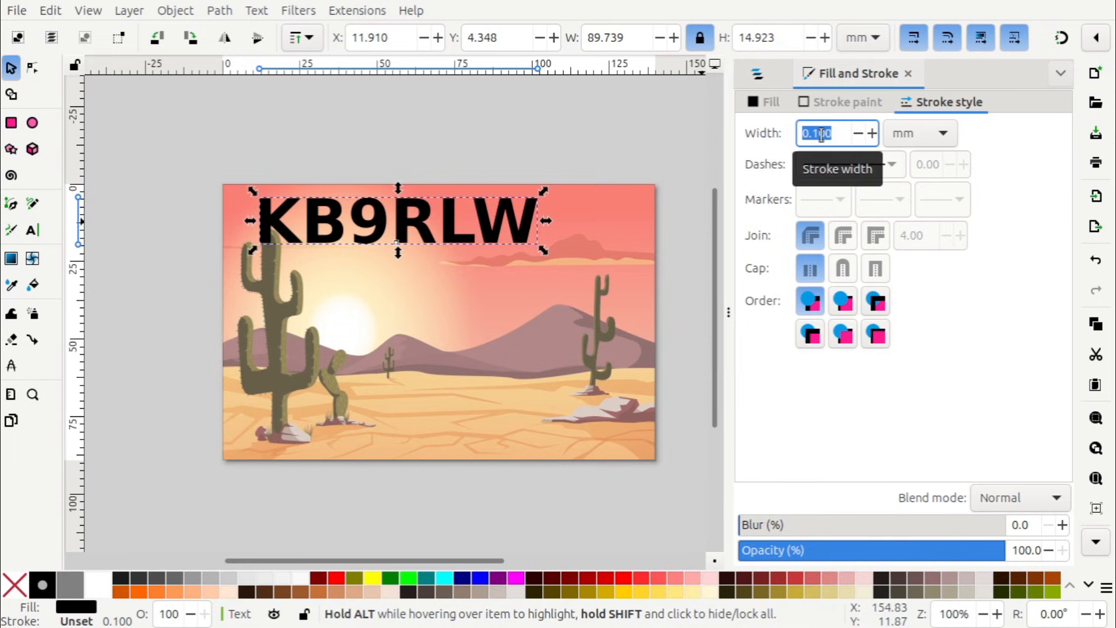
type("2")
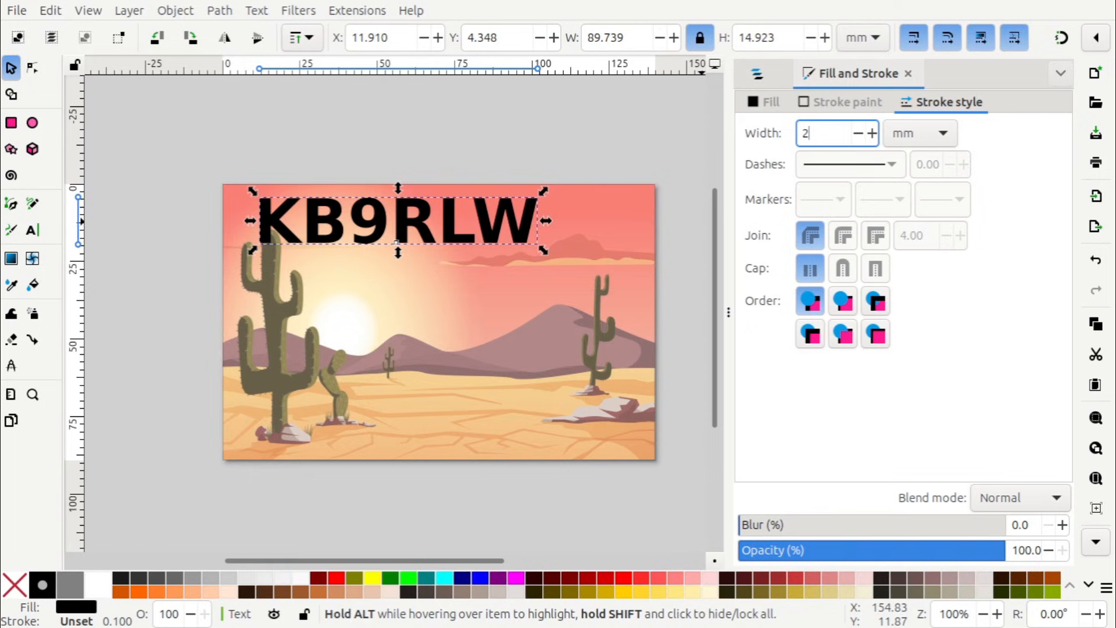
key("Return")
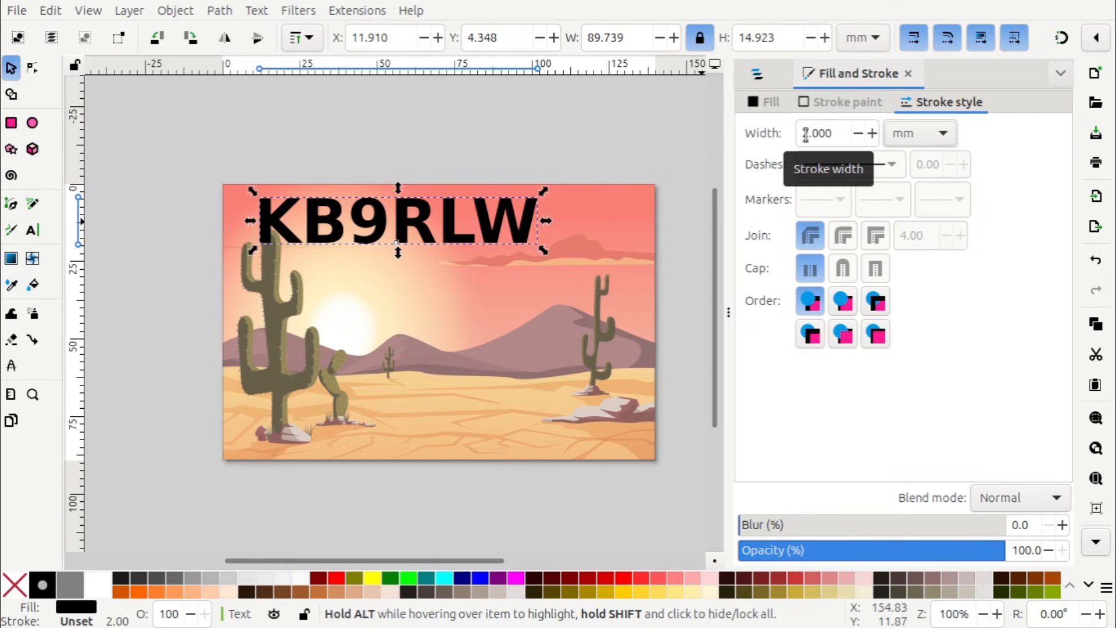
Give the KB9RLW text a flat-color stroke in dark green (RGBA 01871bff).
left_click(836, 105)
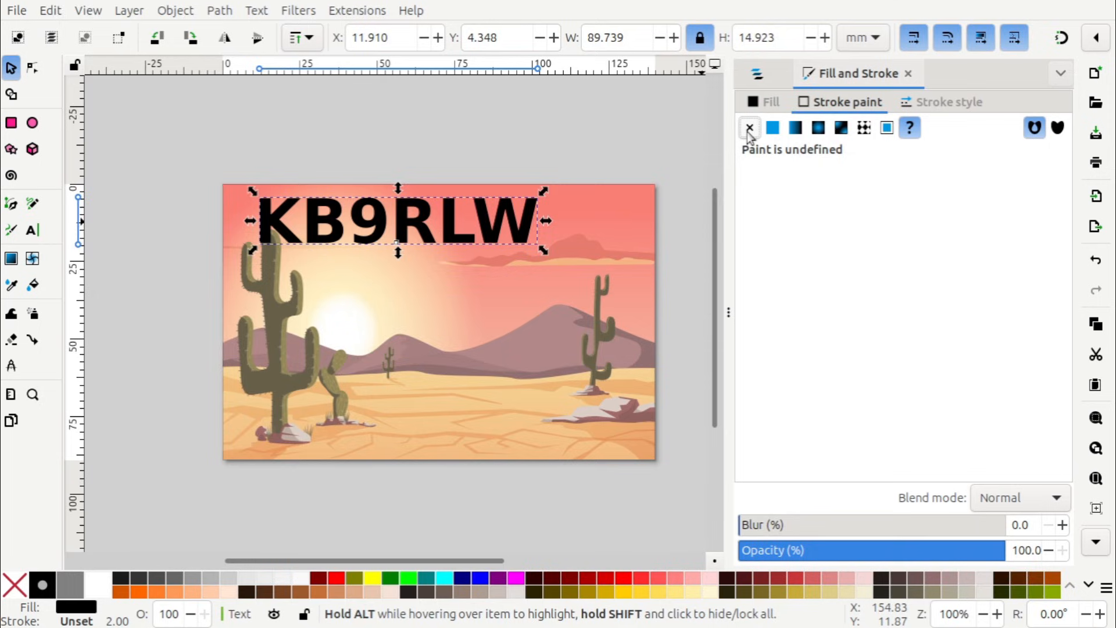
left_click(772, 129)
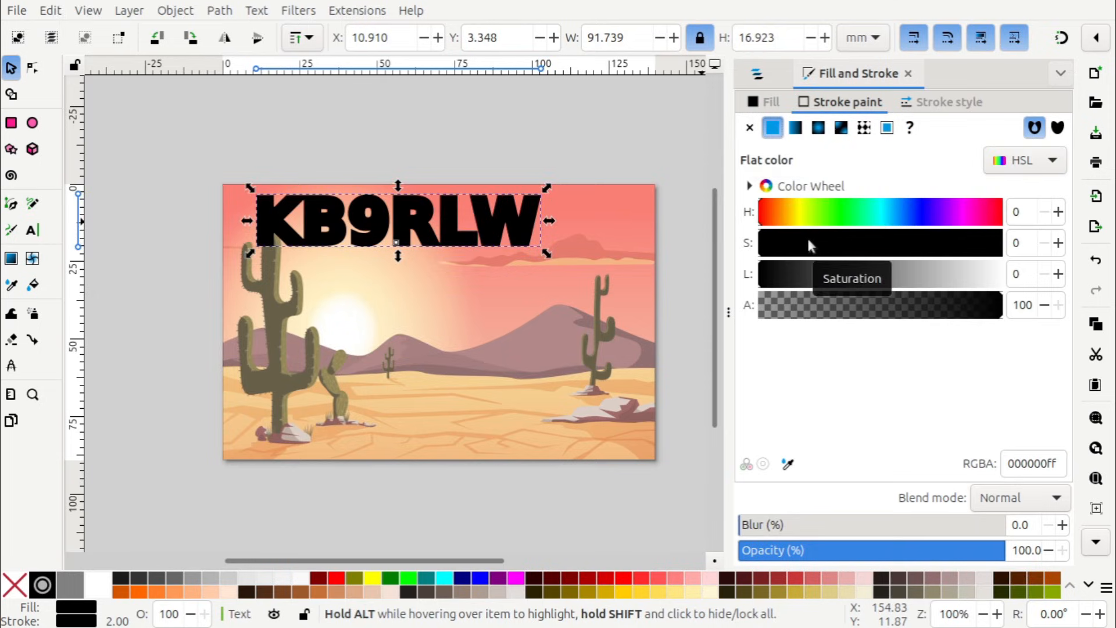
left_click_drag(779, 279, 824, 279)
mouse_move(834, 224)
left_mouse_down()
mouse_move(893, 243)
mouse_move(1000, 245)
left_mouse_up()
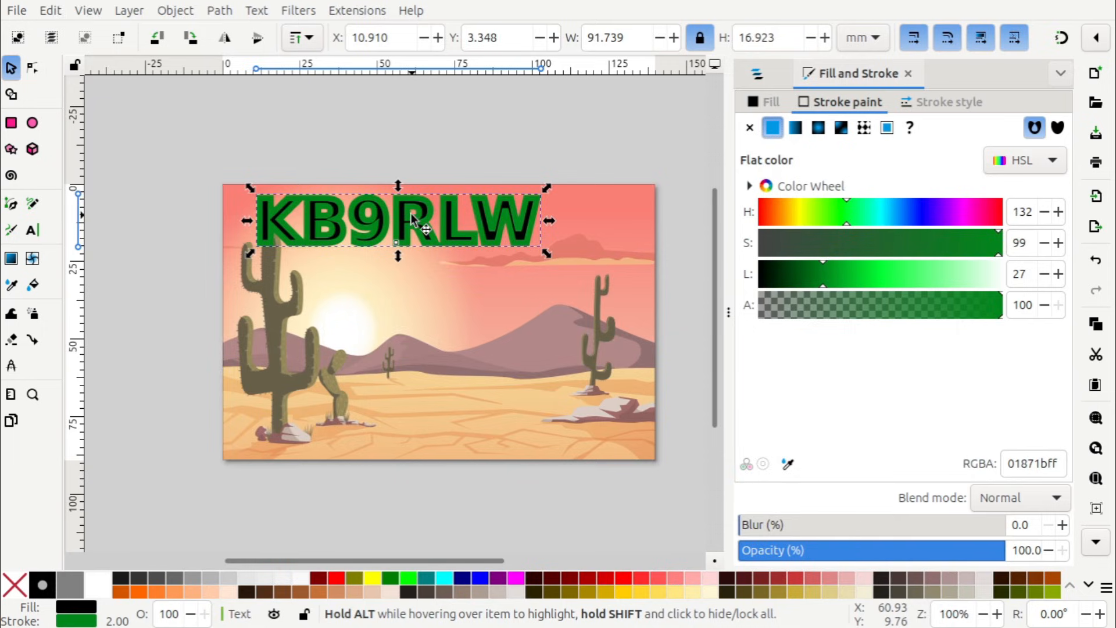
Reduce the stroke width of the KB9RLW text to 1 mm and finally to 0.5 mm.
scroll(412, 220, "up", 2)
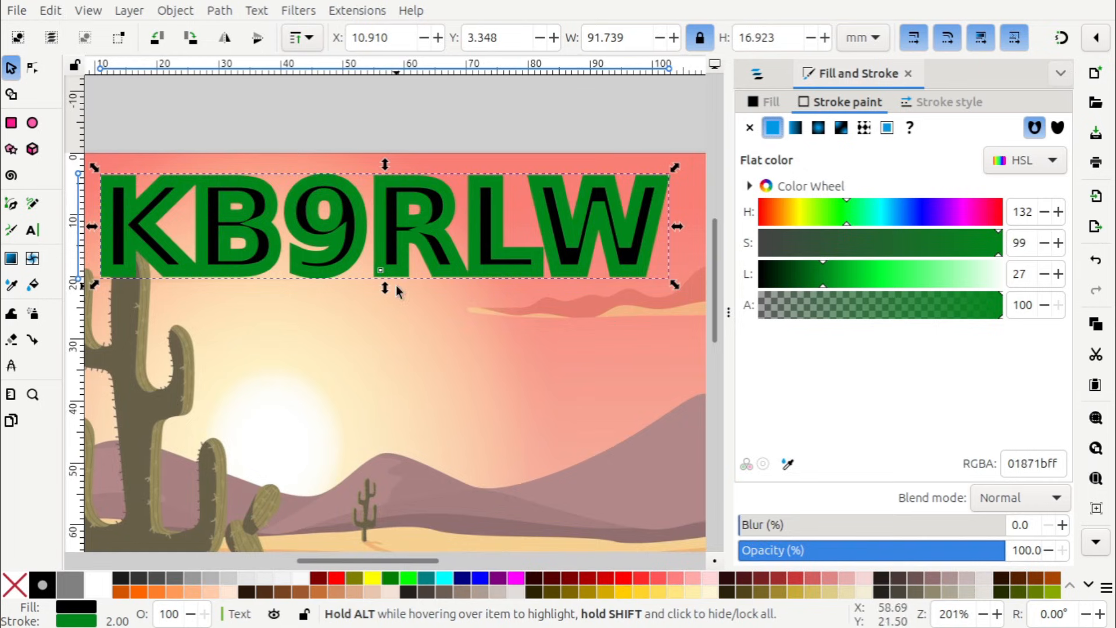
left_click(948, 104)
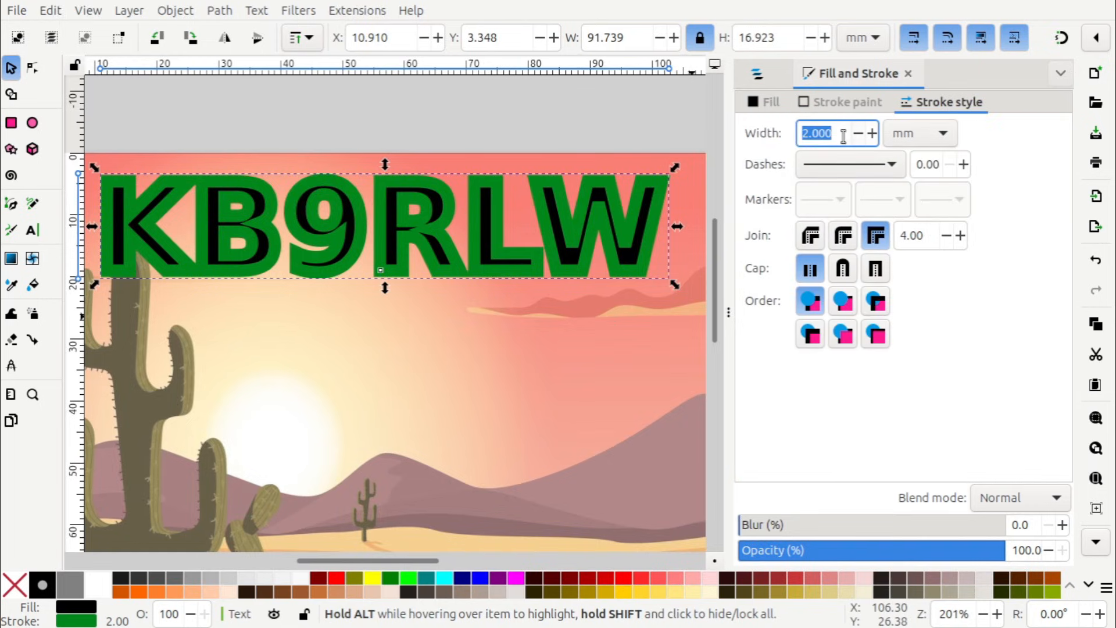
type("1")
key("Return")
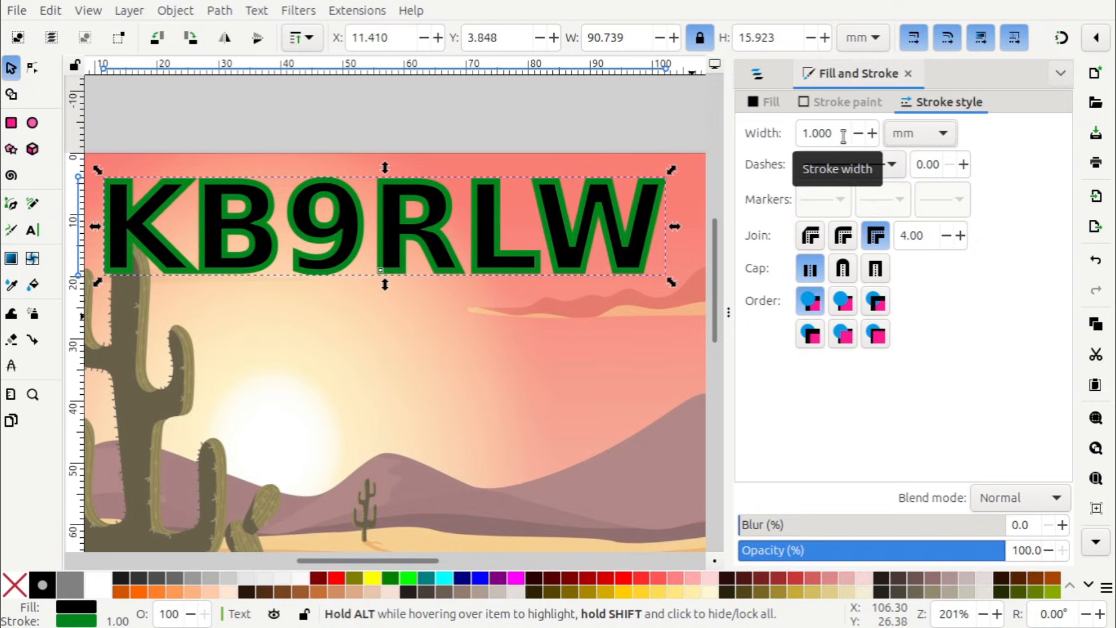
double_click(843, 135)
type(".")
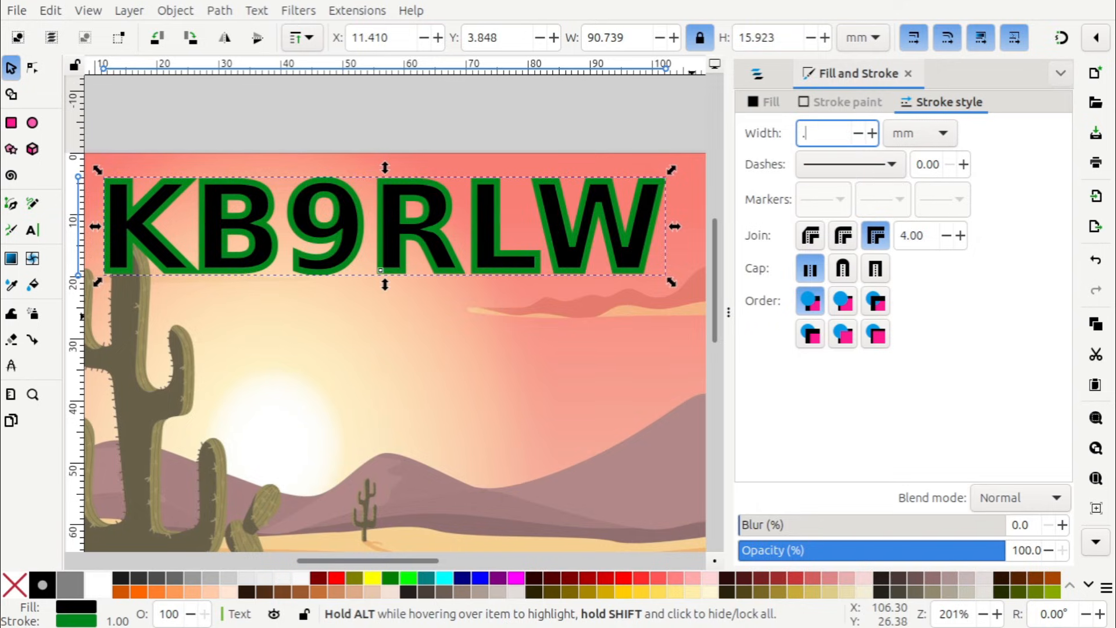
type("5")
key("Tab")
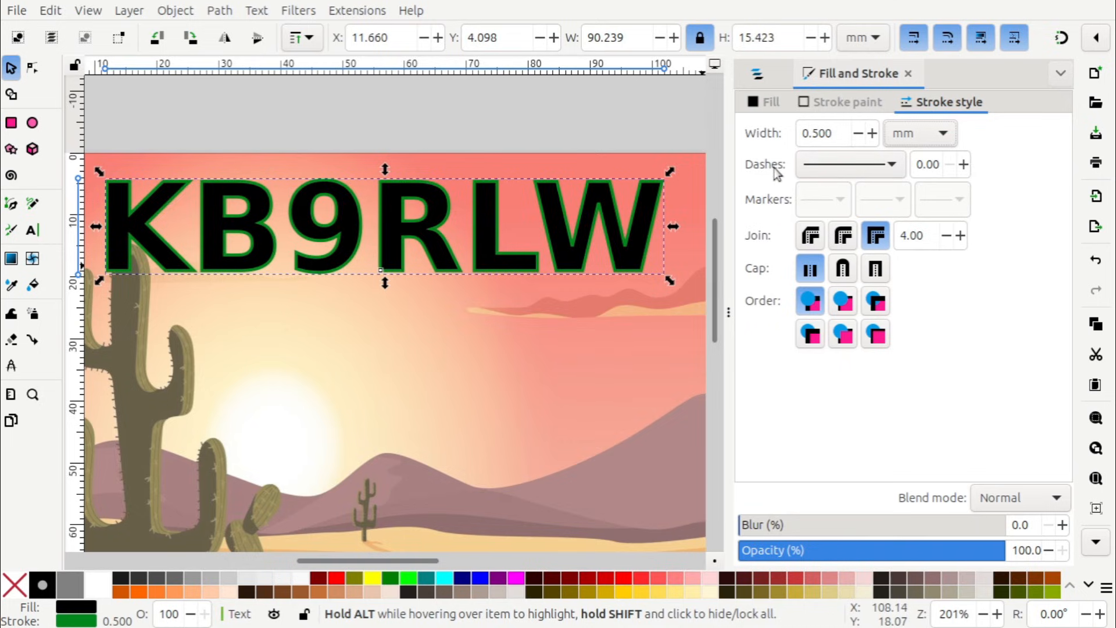
Try a short dash pattern (2 1) on the text outline and restore the solid line.
left_click(849, 167)
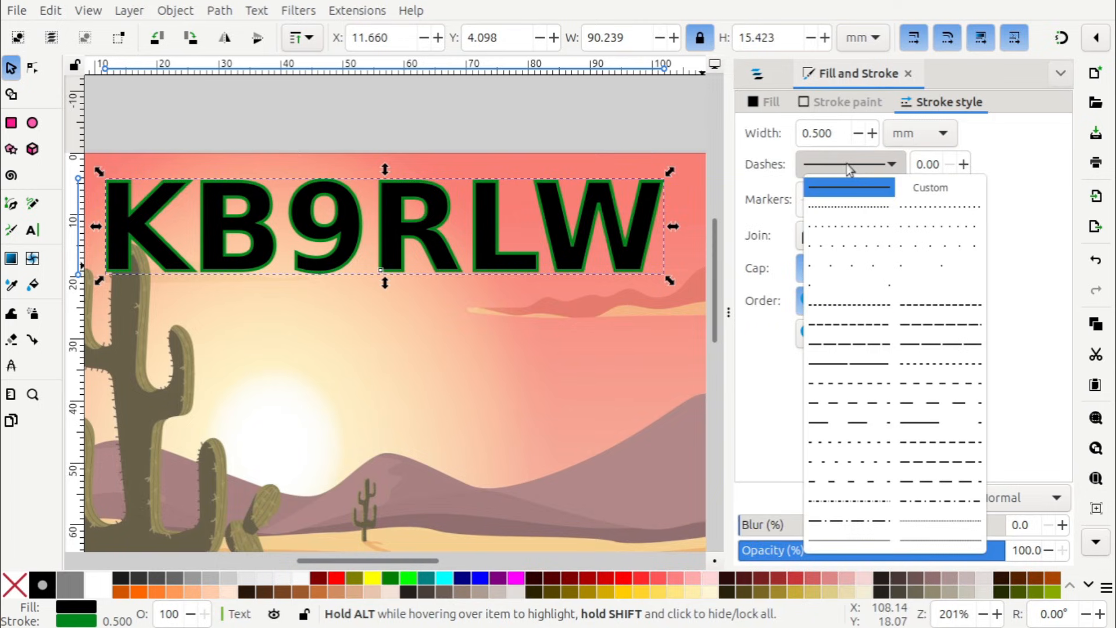
left_click(880, 305)
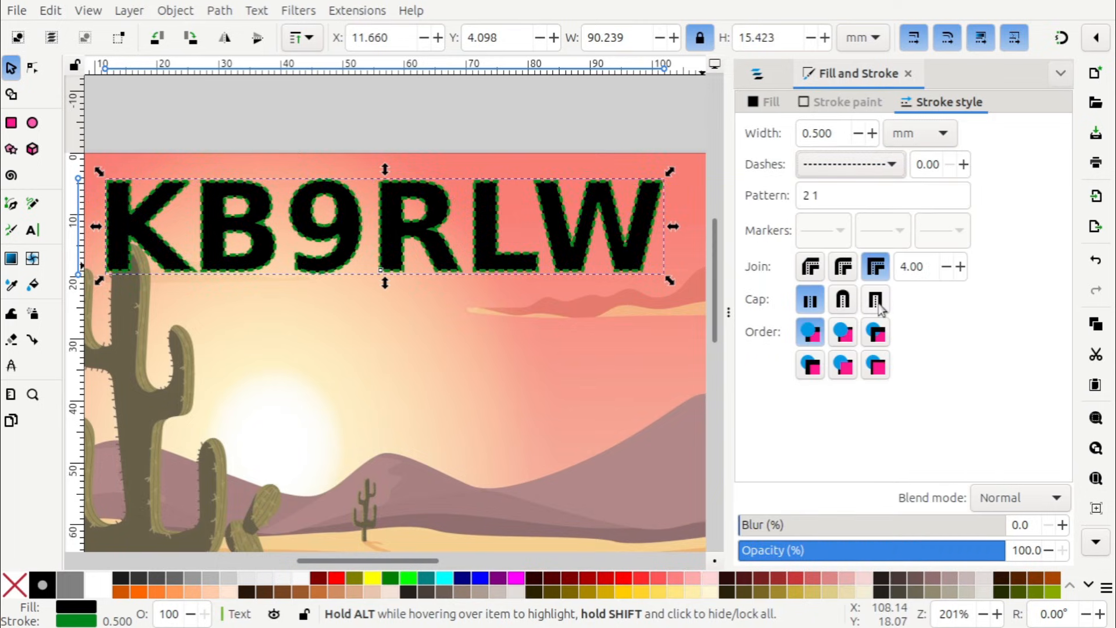
left_click(844, 170)
left_click(852, 188)
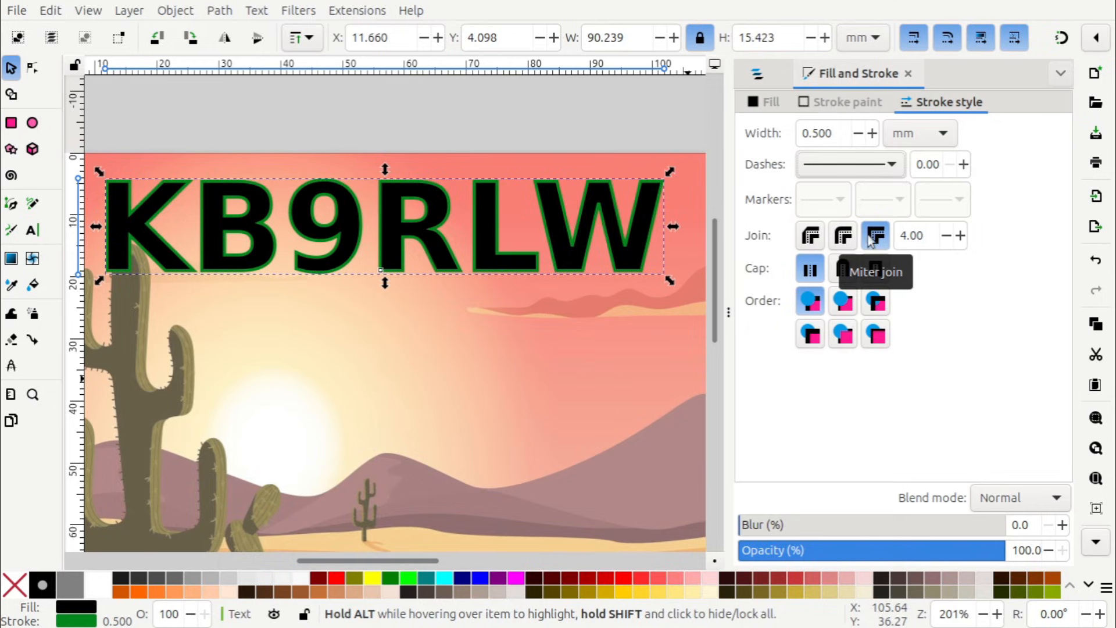
Try the other two join styles on the text outline and return to the miter join.
left_click(845, 239)
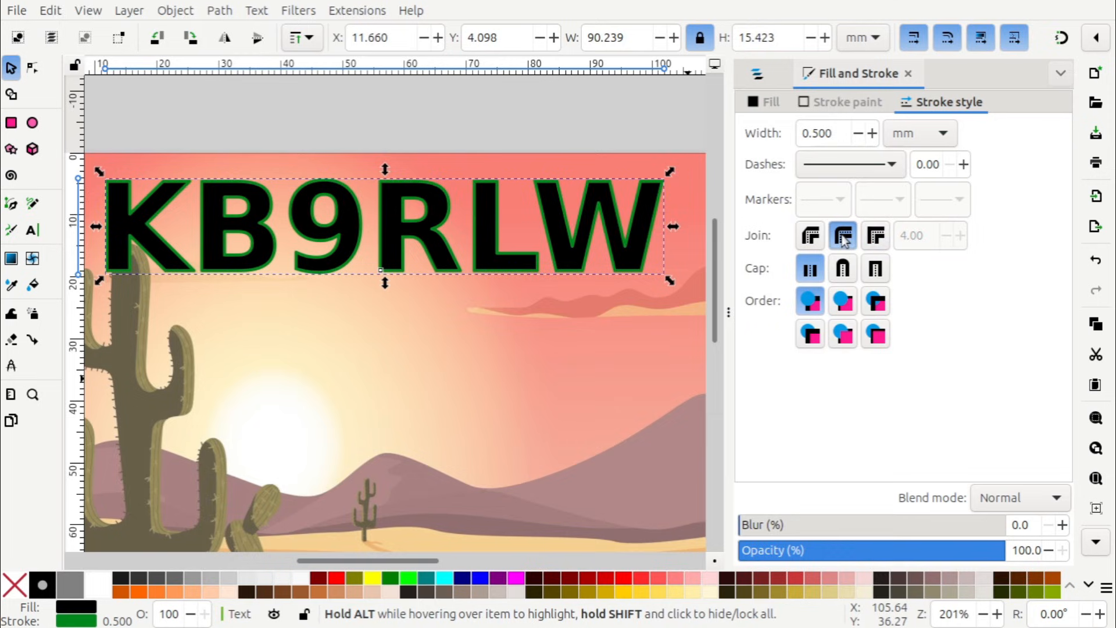
left_click(811, 237)
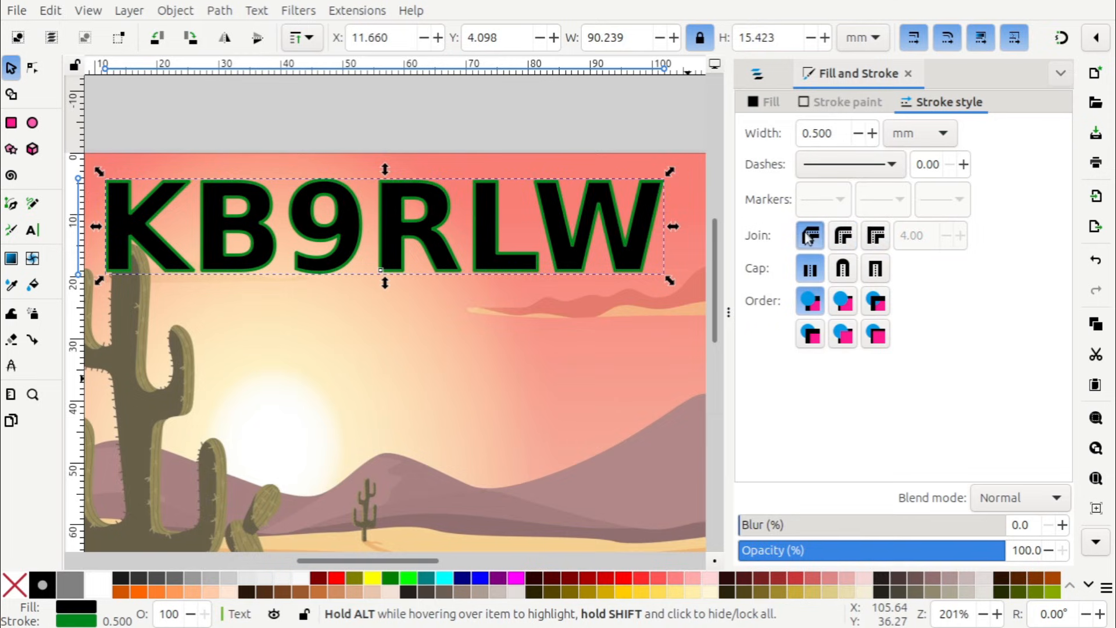
left_click(877, 238)
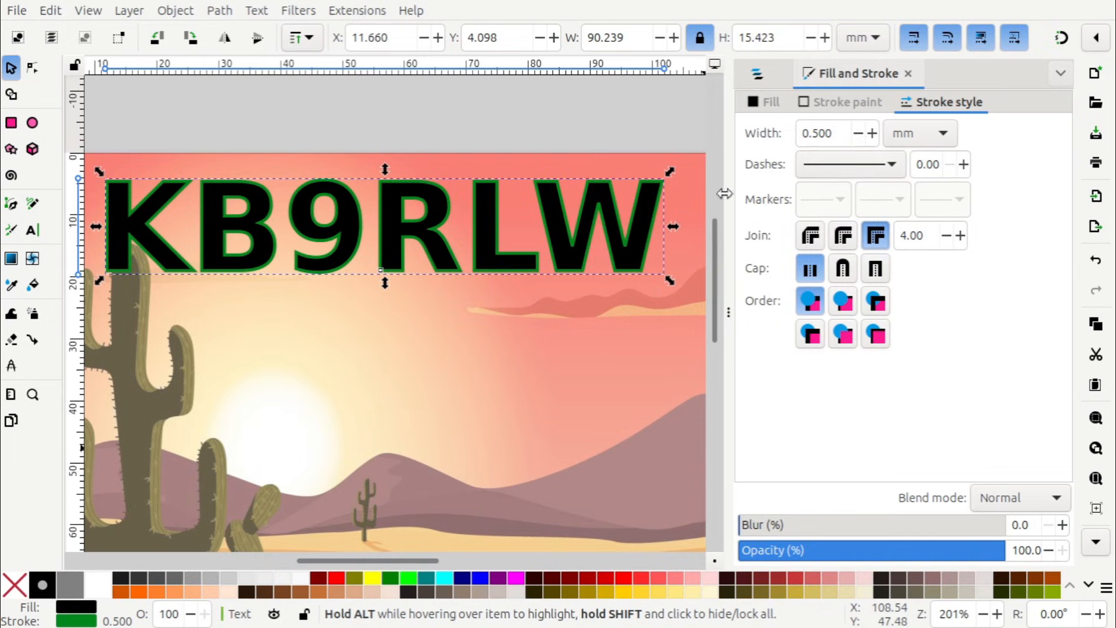
Change the stroke color of the KB9RLW text to white with an alpha of about 48.
left_click(837, 112)
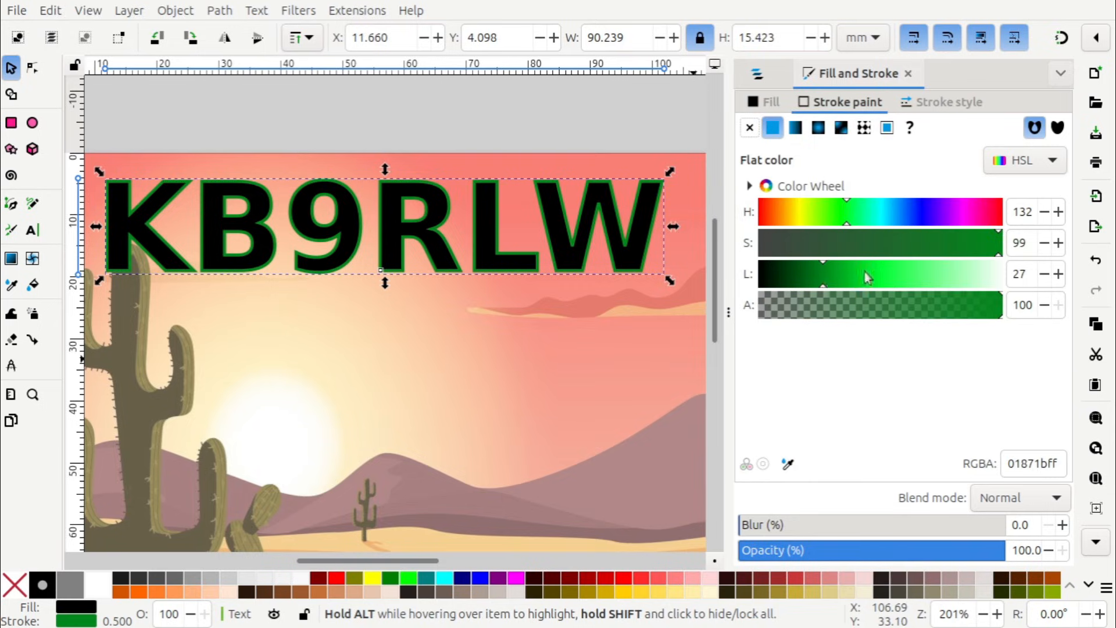
left_click_drag(868, 277, 1030, 274)
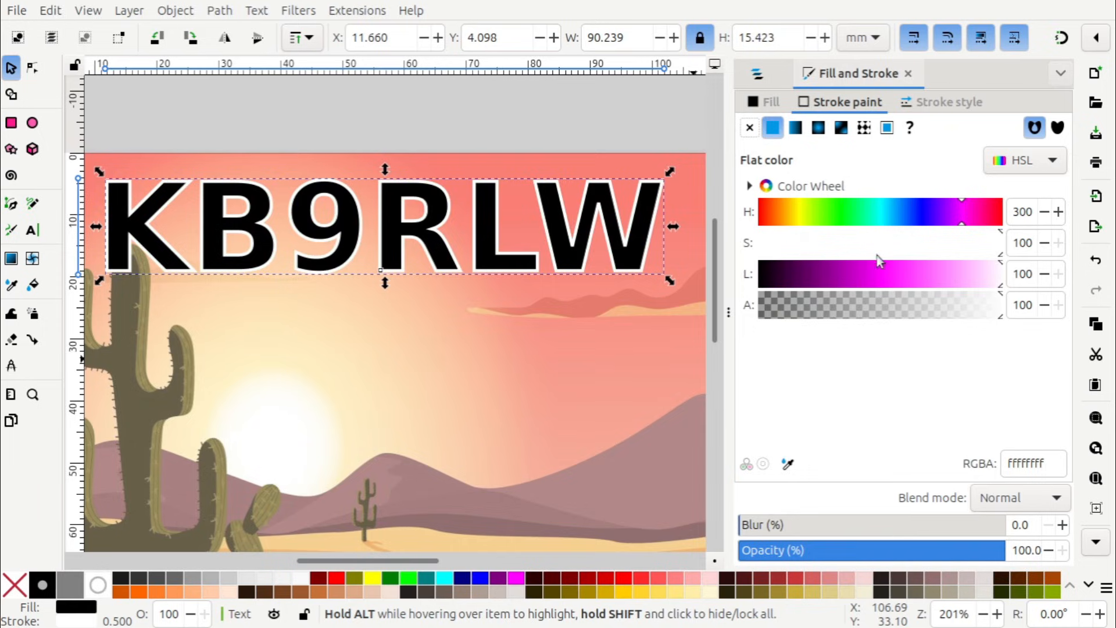
left_click_drag(924, 306, 874, 303)
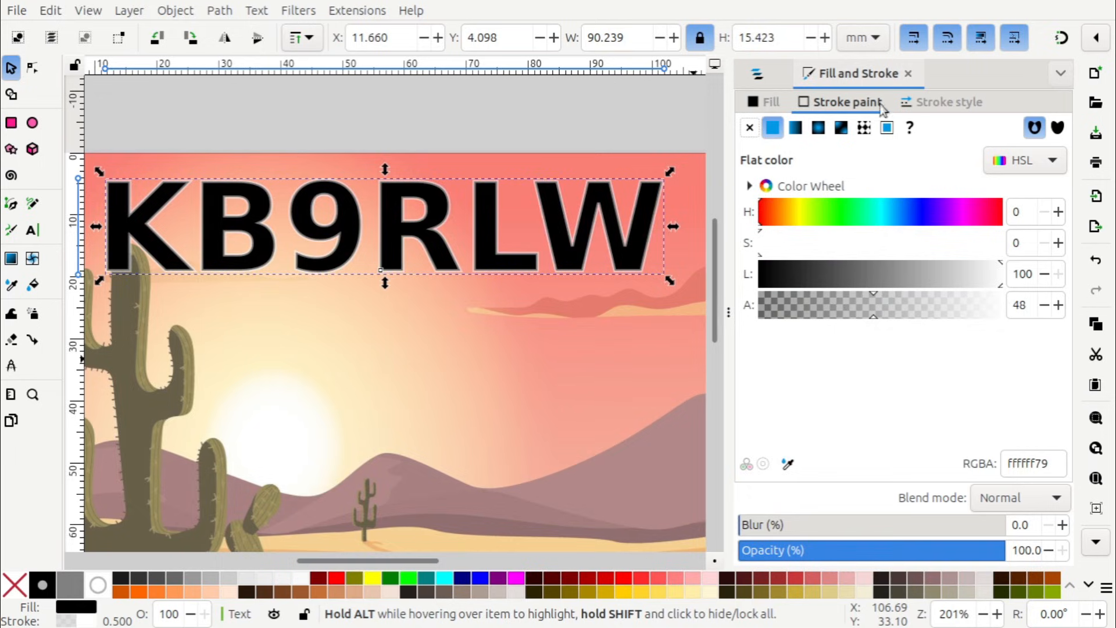
left_click(937, 102)
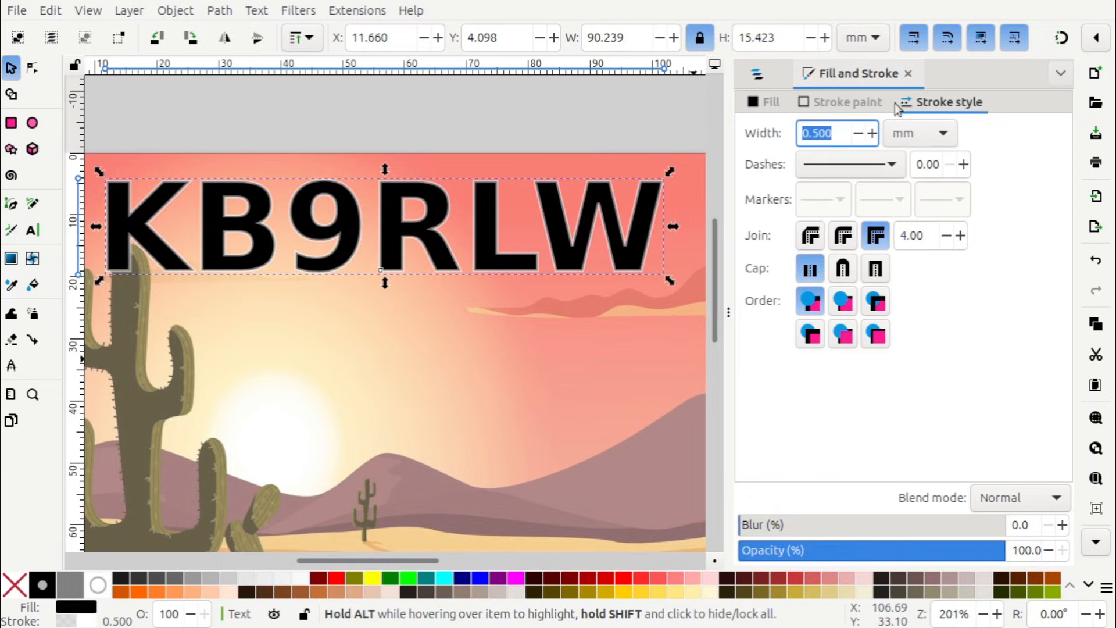
left_click(850, 105)
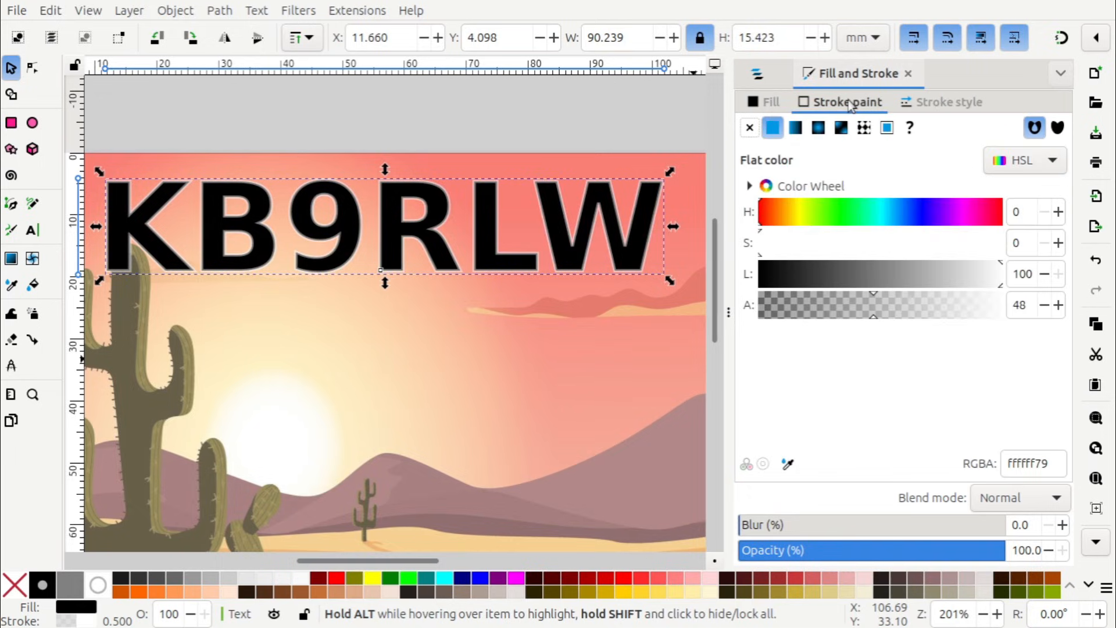
left_click(769, 103)
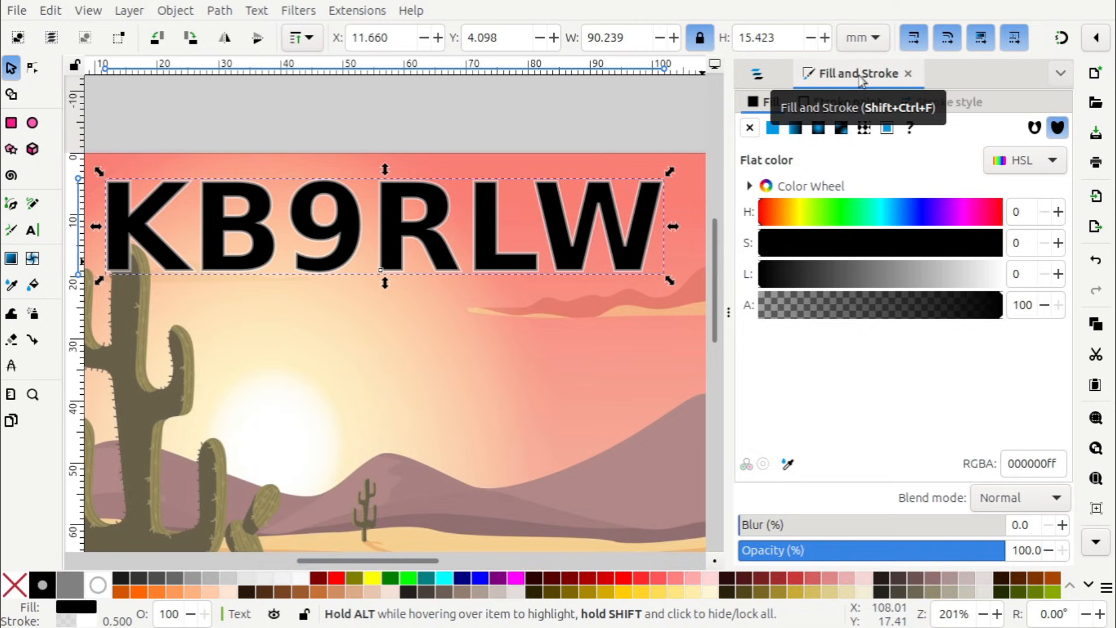
Rename the text1 object on the Text layer as Callsign.
left_click(763, 79)
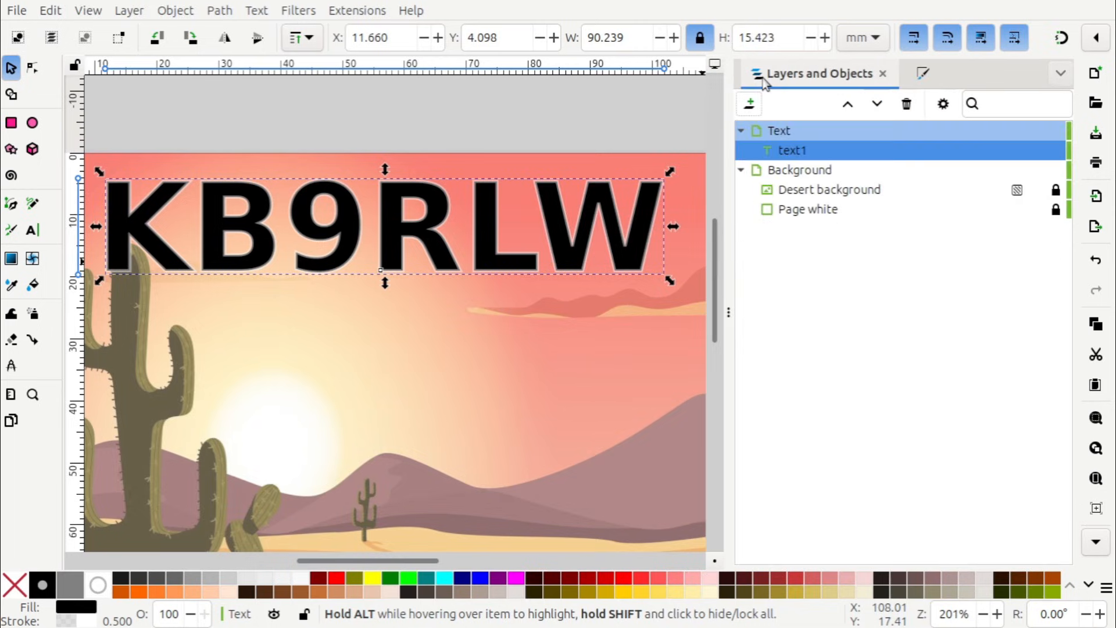
double_click(794, 152)
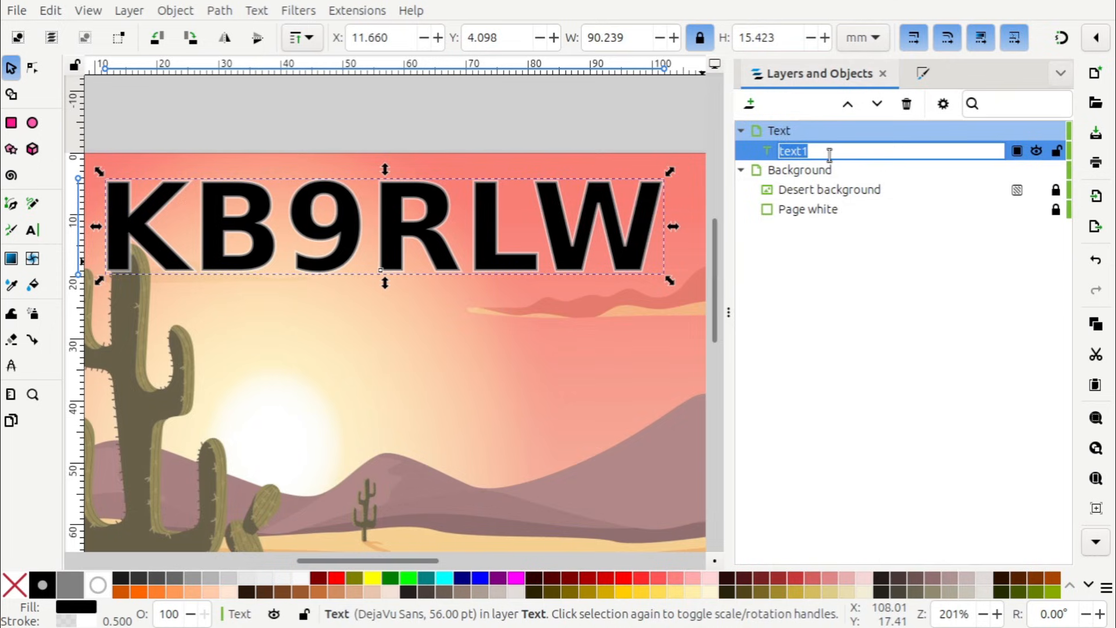
type("Callsign")
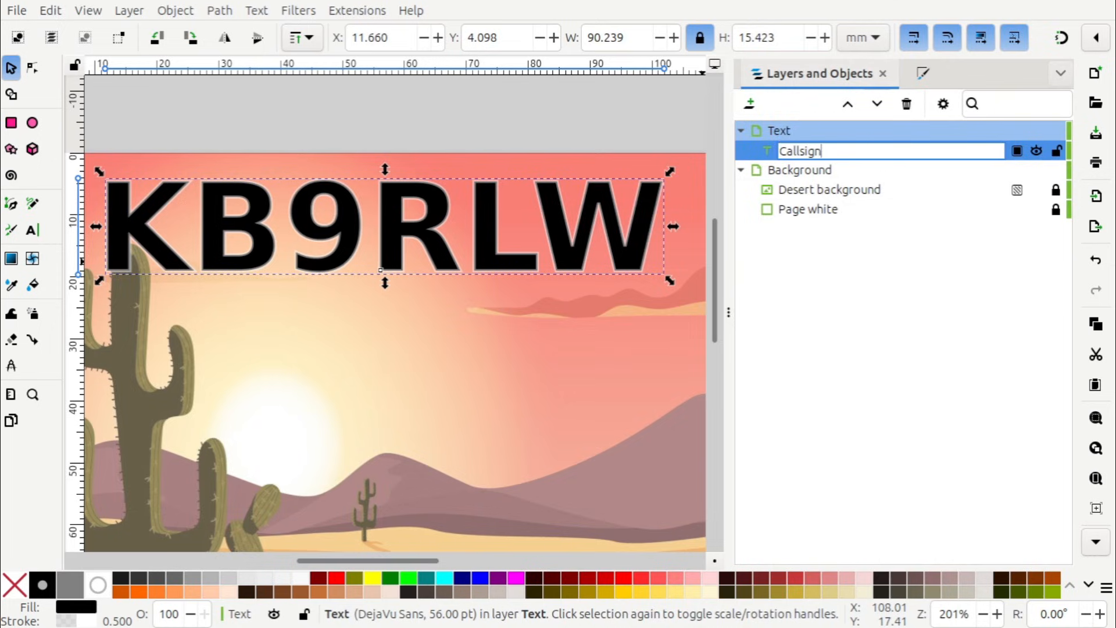
key("Return")
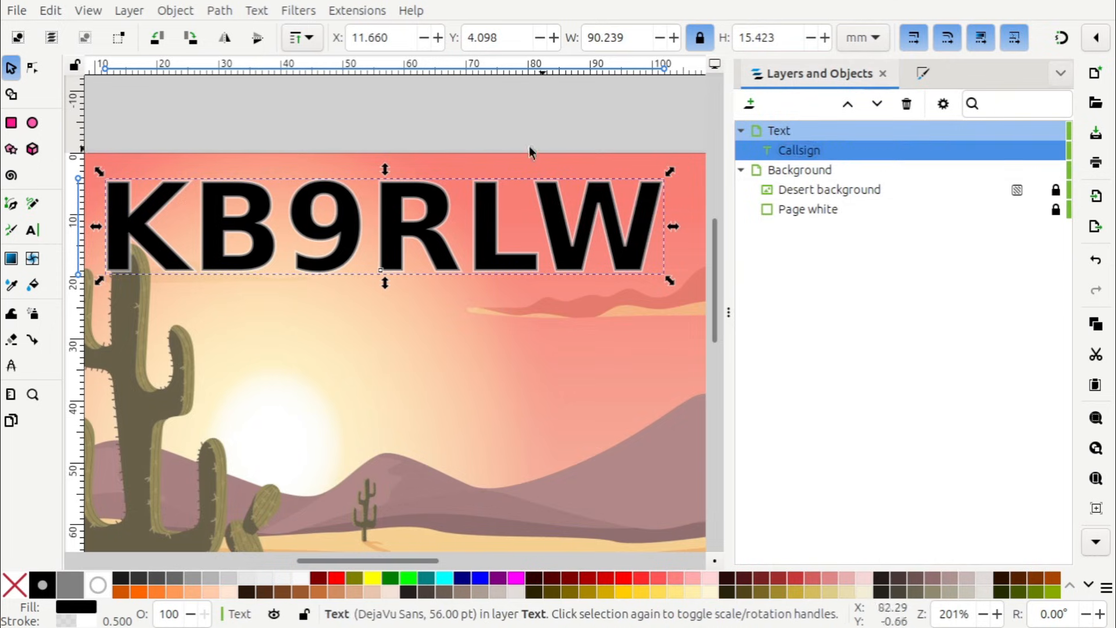
Add a three-line 16 pt text block below the call sign with the full name, street address, and city, state and postal code.
scroll(408, 293, "down", 1, "ctrl")
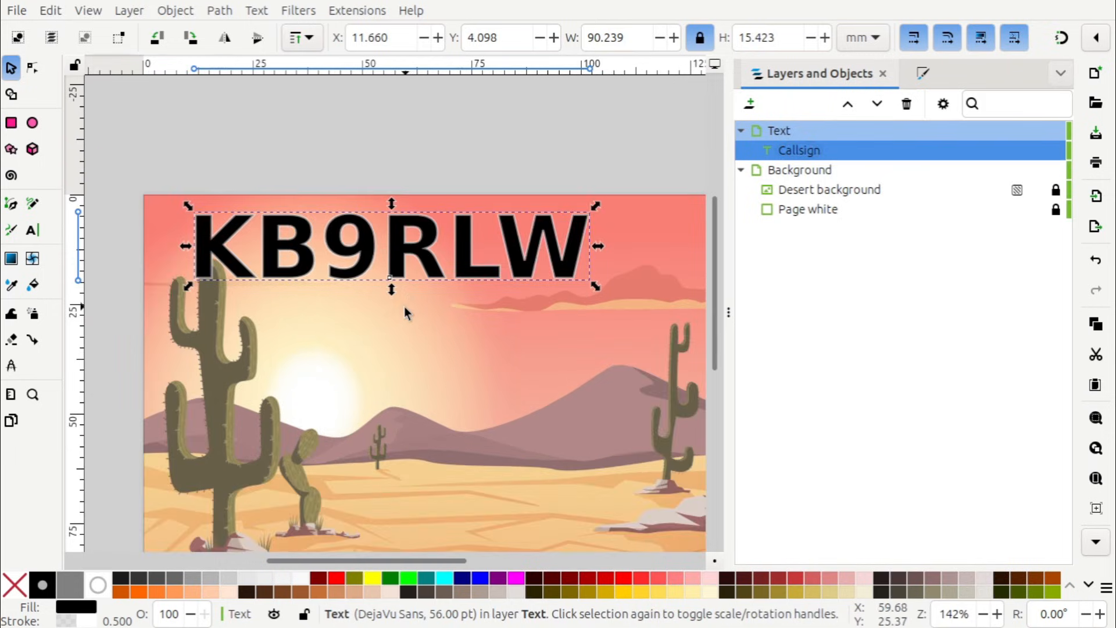
scroll(404, 305, "down", 1, "ctrl")
left_click(542, 111)
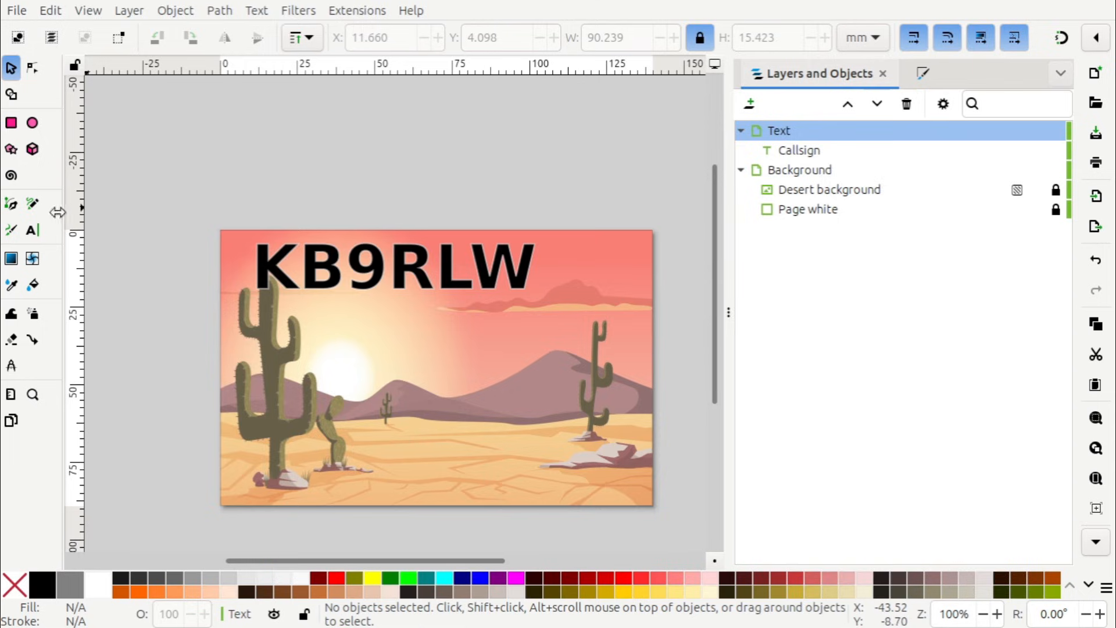
left_click(31, 233)
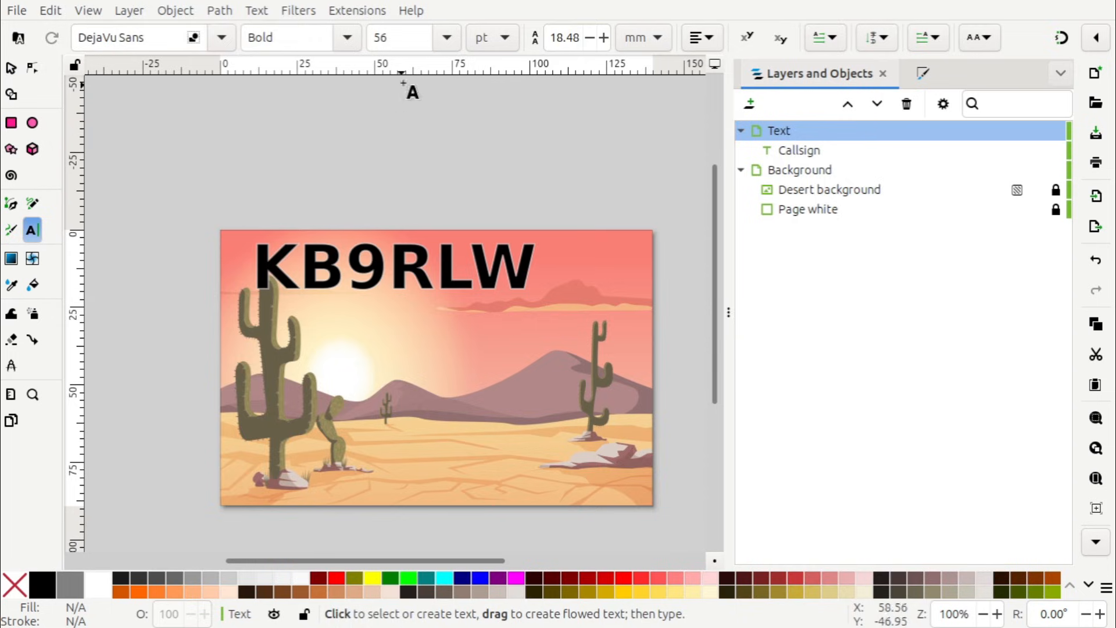
left_click(446, 38)
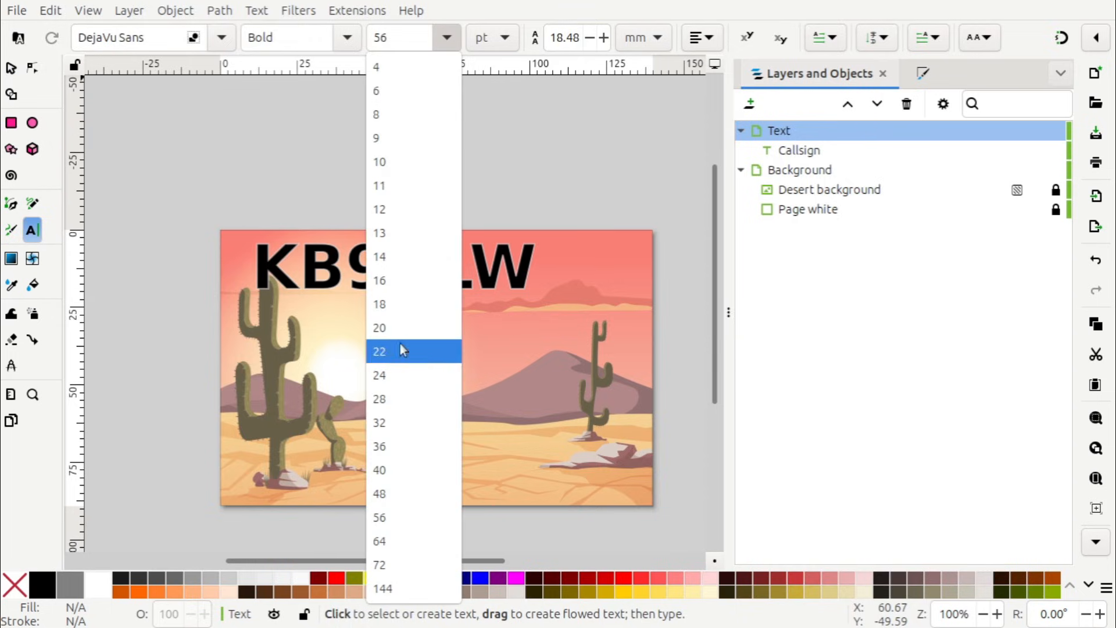
left_click(405, 280)
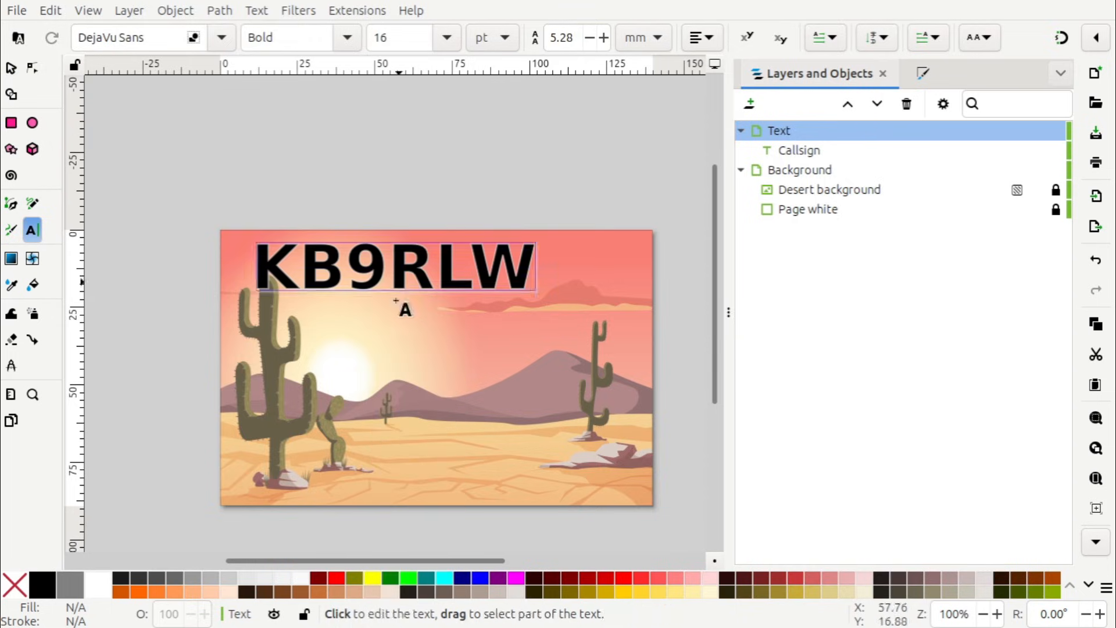
left_click(315, 327)
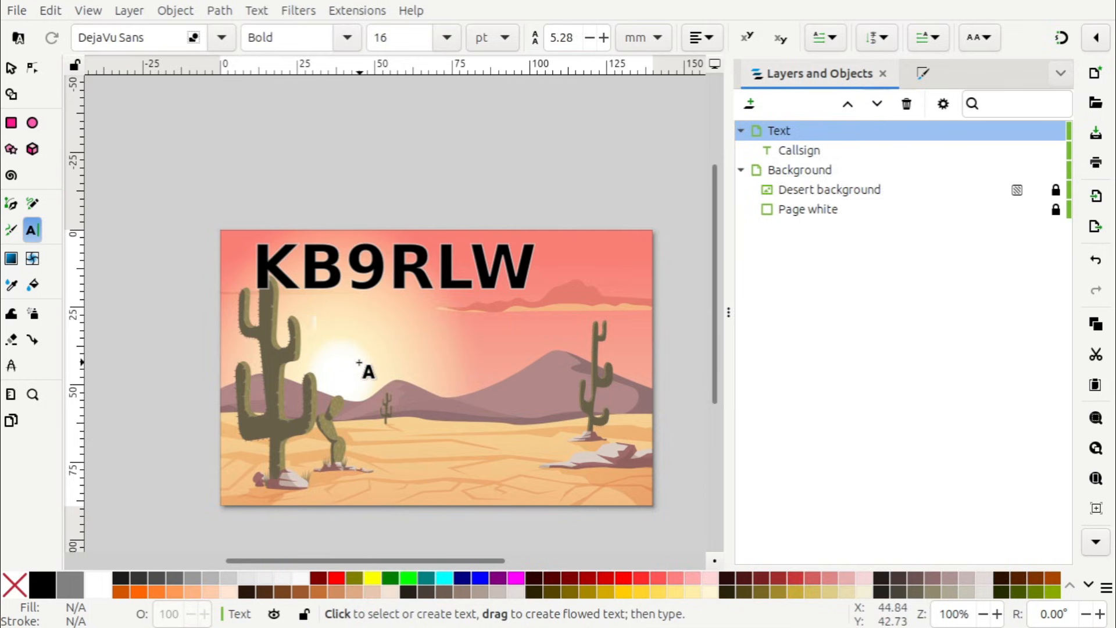
type("Kevin Loughin")
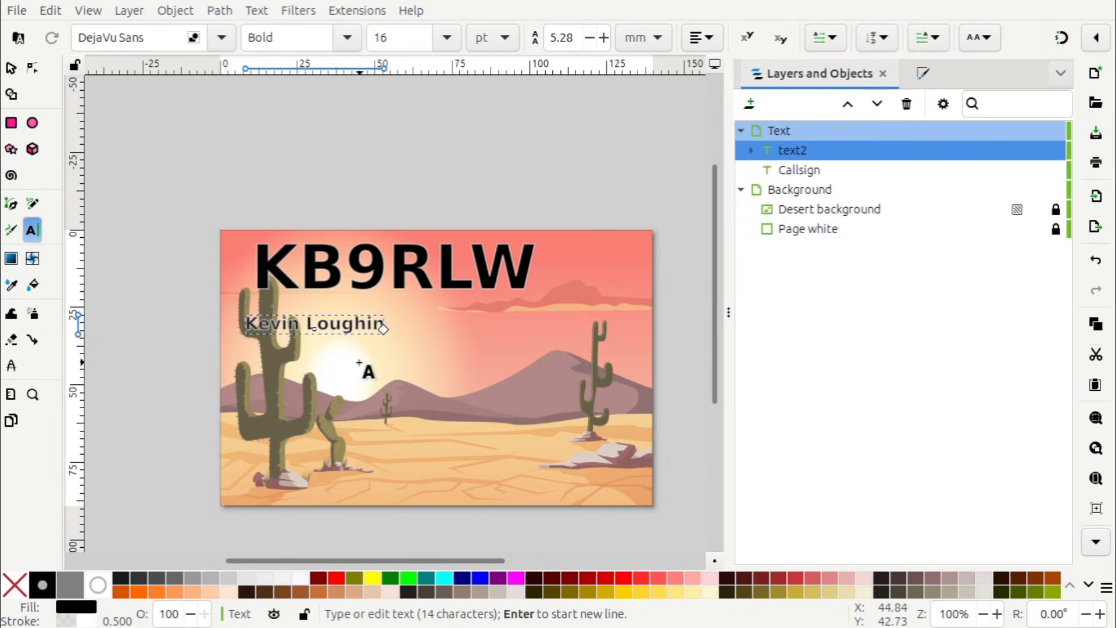
type("123 anyste")
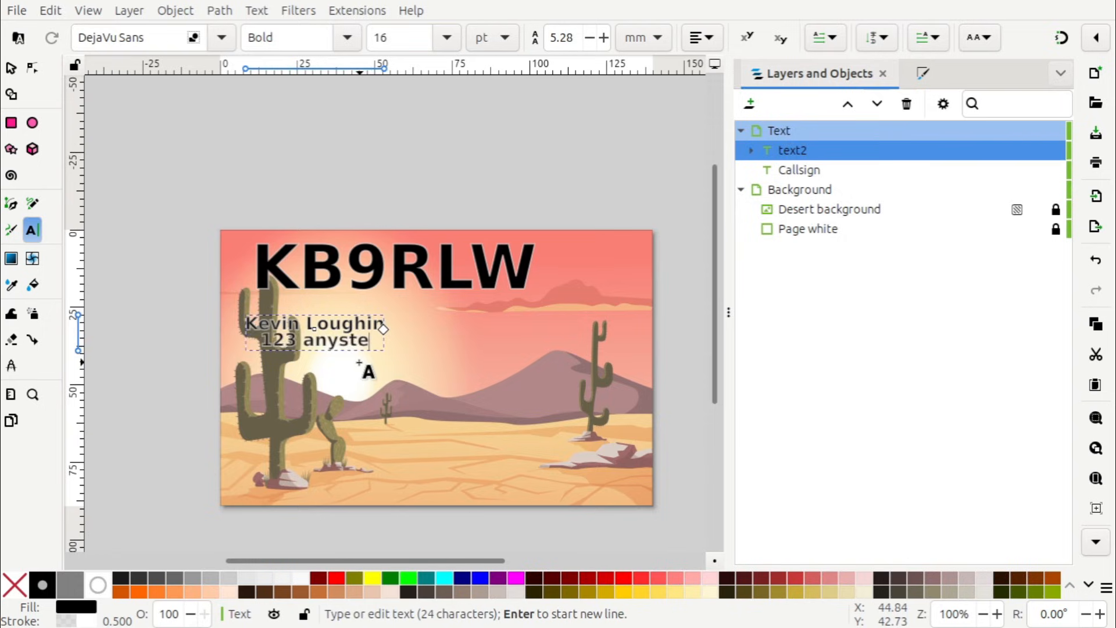
type("a")
key("BackSpace")
key("BackSpace")
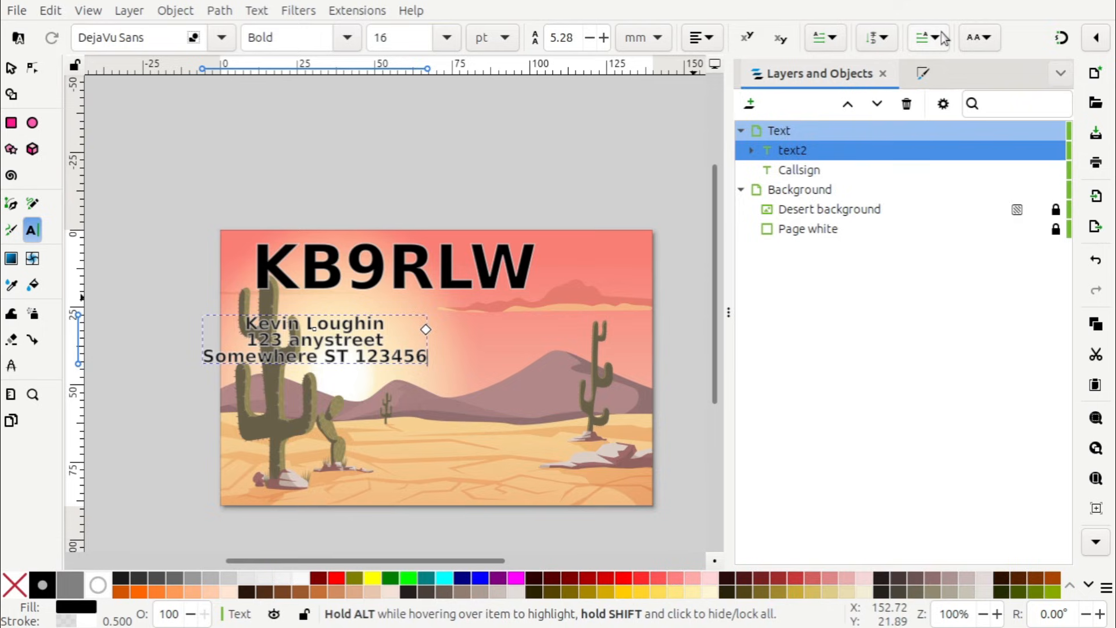
Left-align the address text block and move it just under the call sign, to about X 28.8 mm, Y 22.9 mm.
left_click(705, 38)
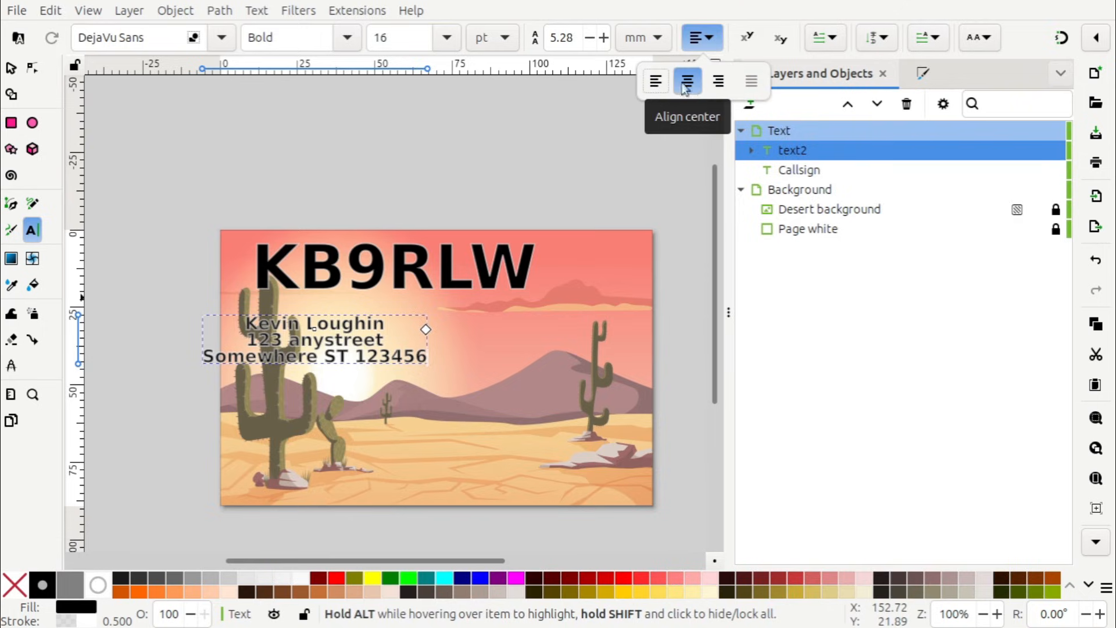
left_click(655, 81)
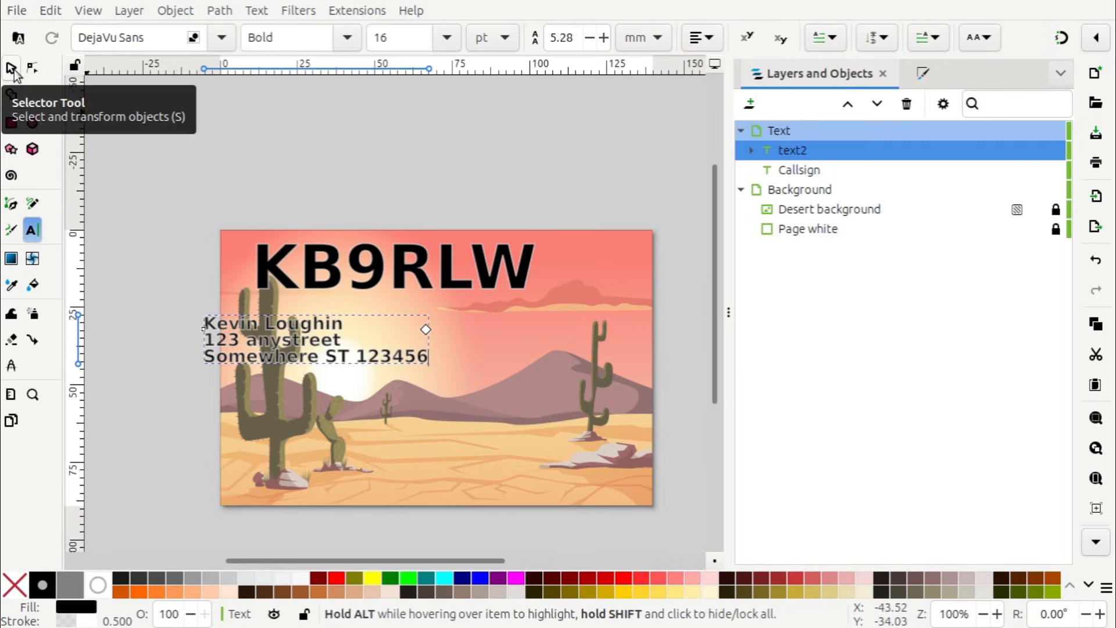
left_click(11, 68)
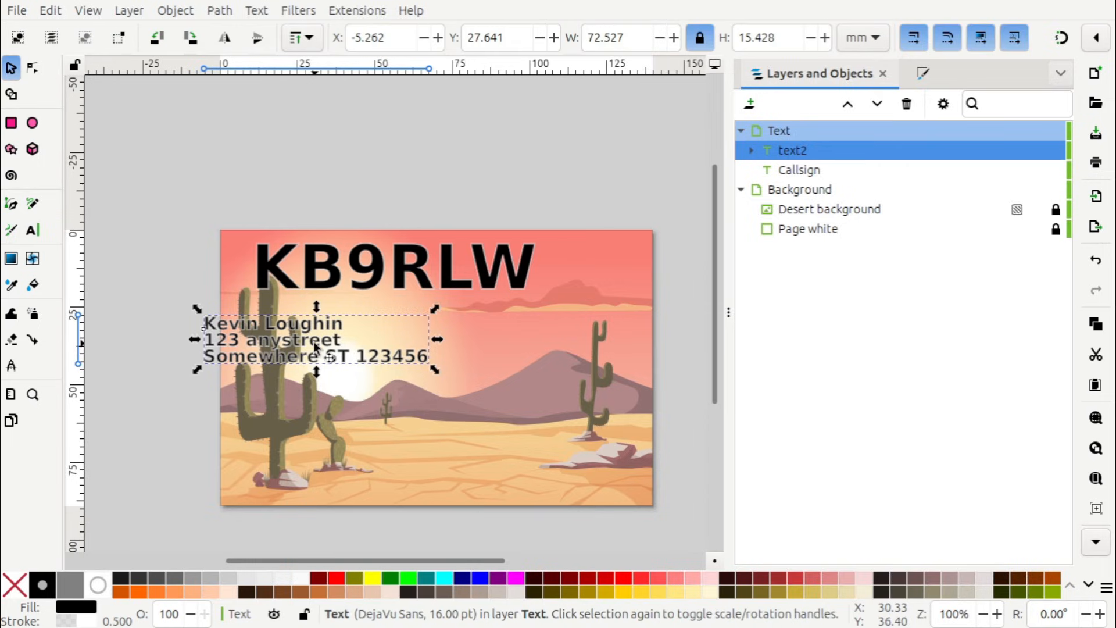
left_click_drag(314, 349, 422, 330)
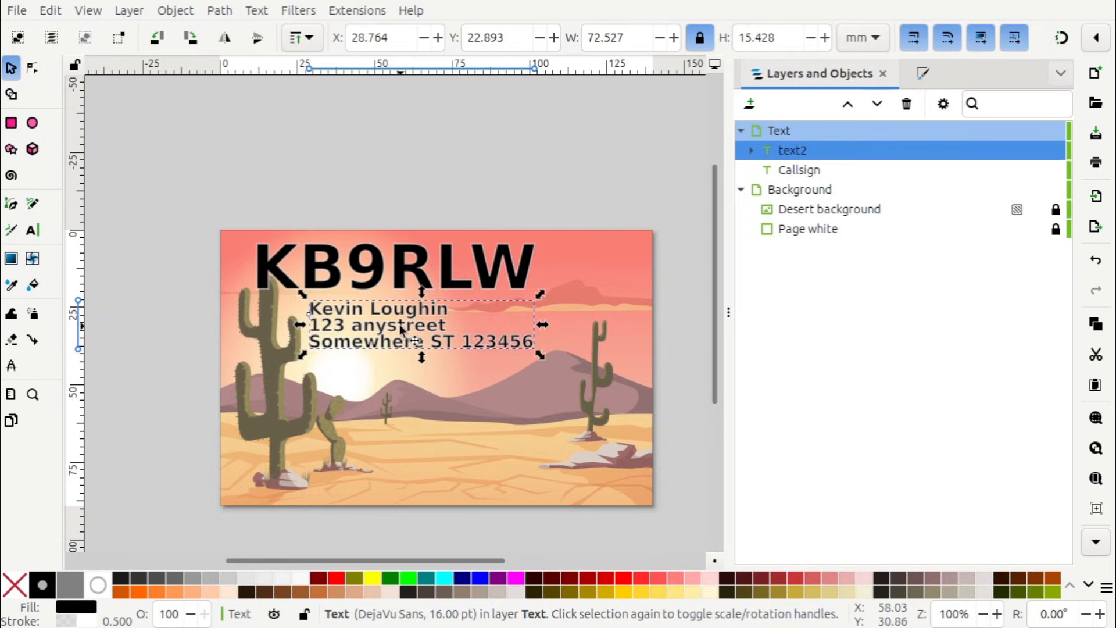
Remove the outline from the address text block by setting its stroke width to 0 mm.
key("ctrl")
scroll(400, 328, "up", 2)
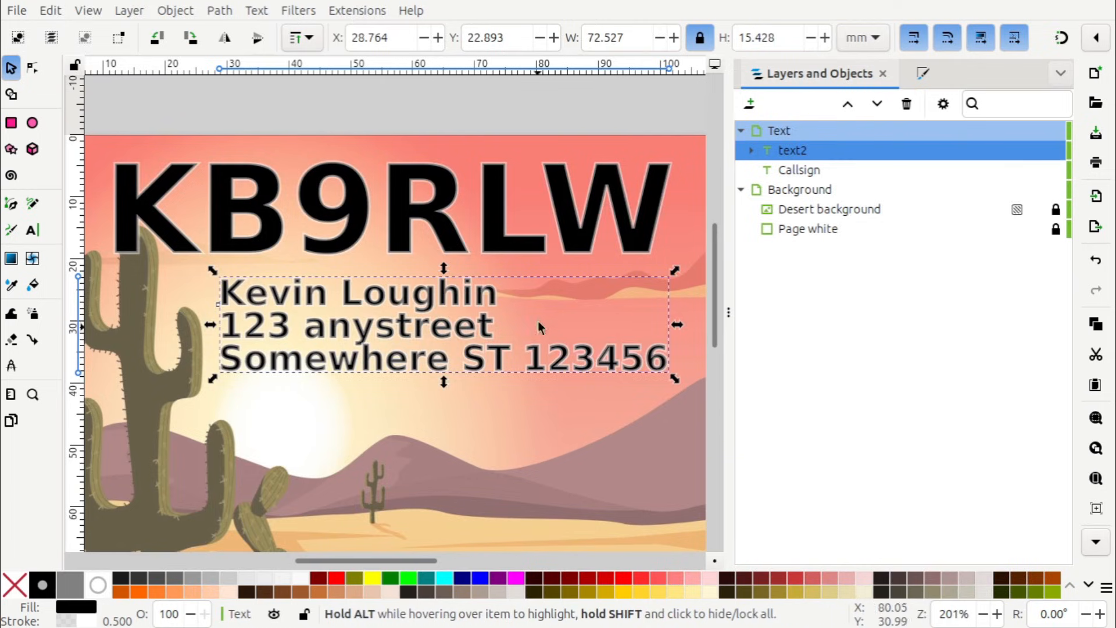
left_click(924, 74)
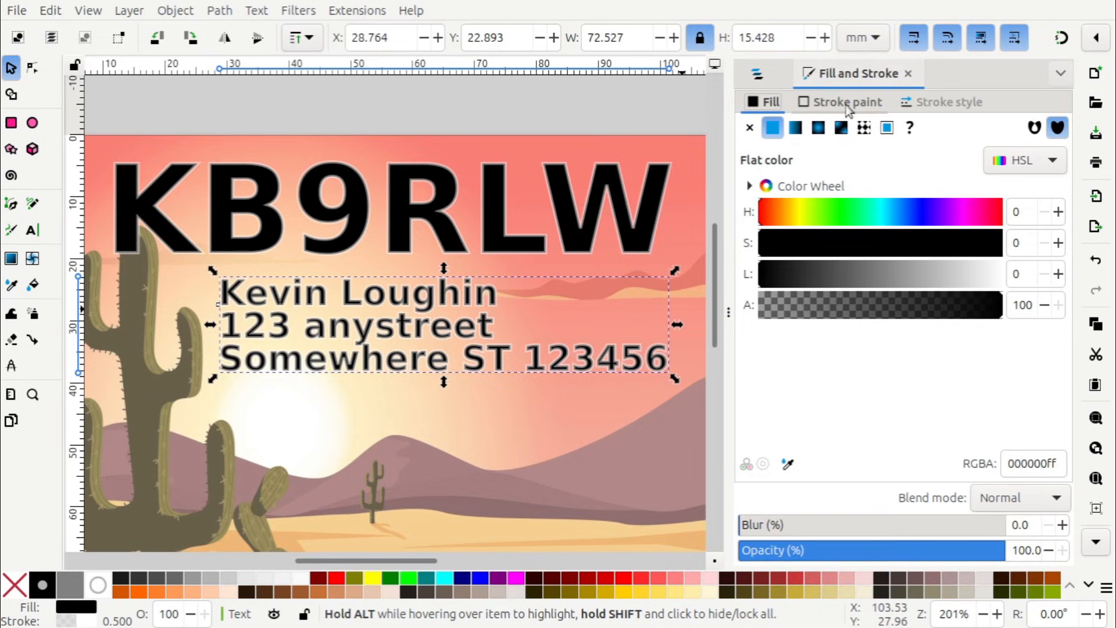
left_click(925, 109)
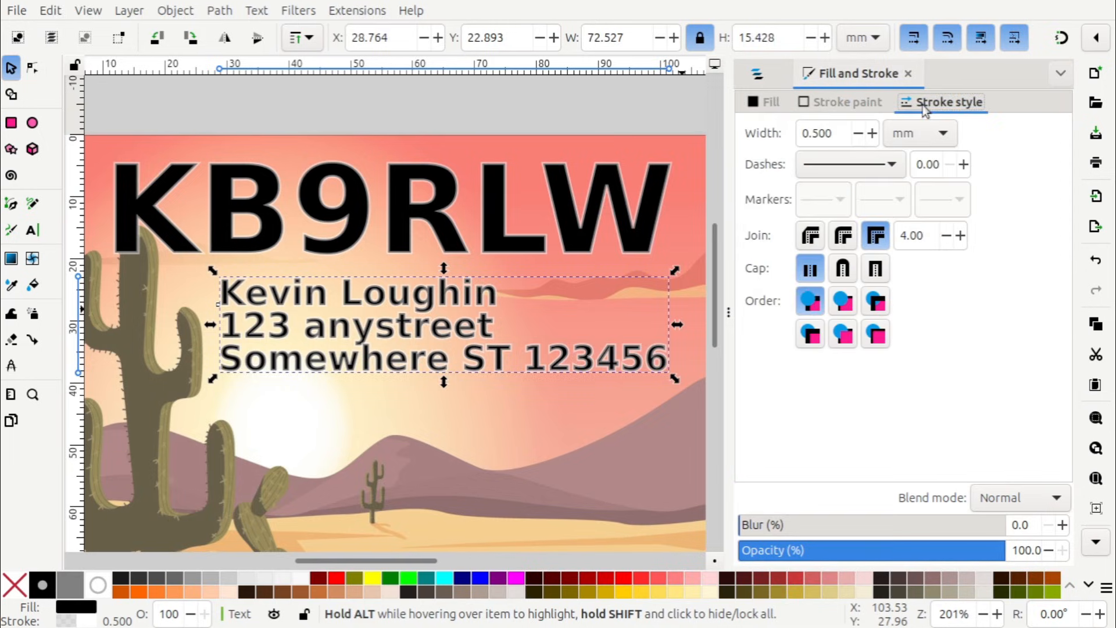
double_click(832, 133)
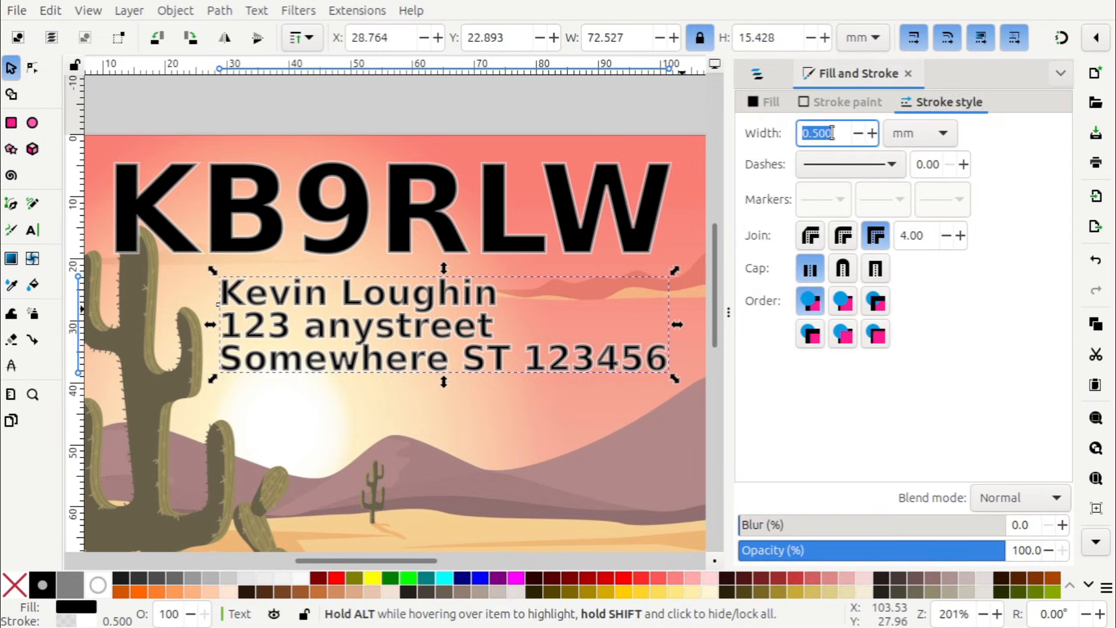
type("0")
key("Return")
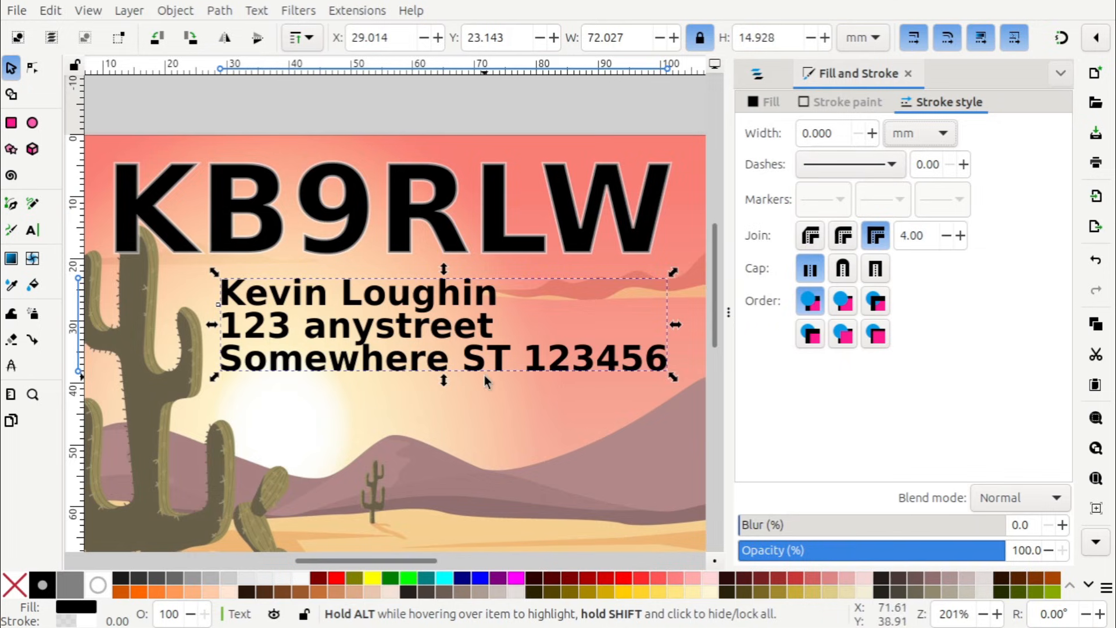
Rename the text2 object on the Text layer as Name address and deselect it.
left_click(757, 74)
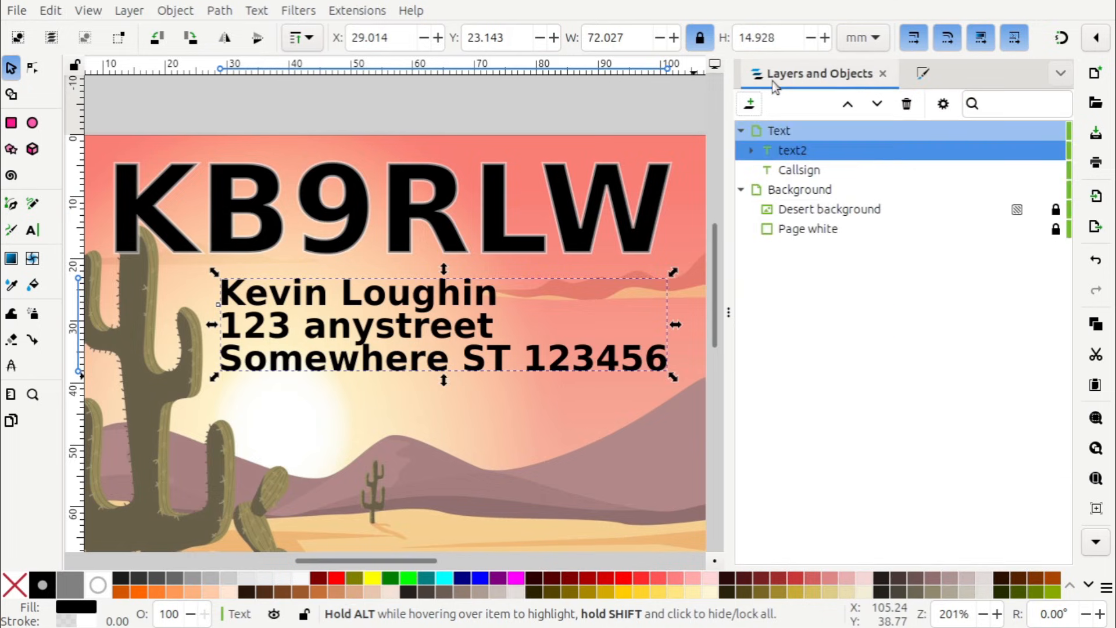
left_click(818, 152)
left_click(817, 151)
double_click(817, 149)
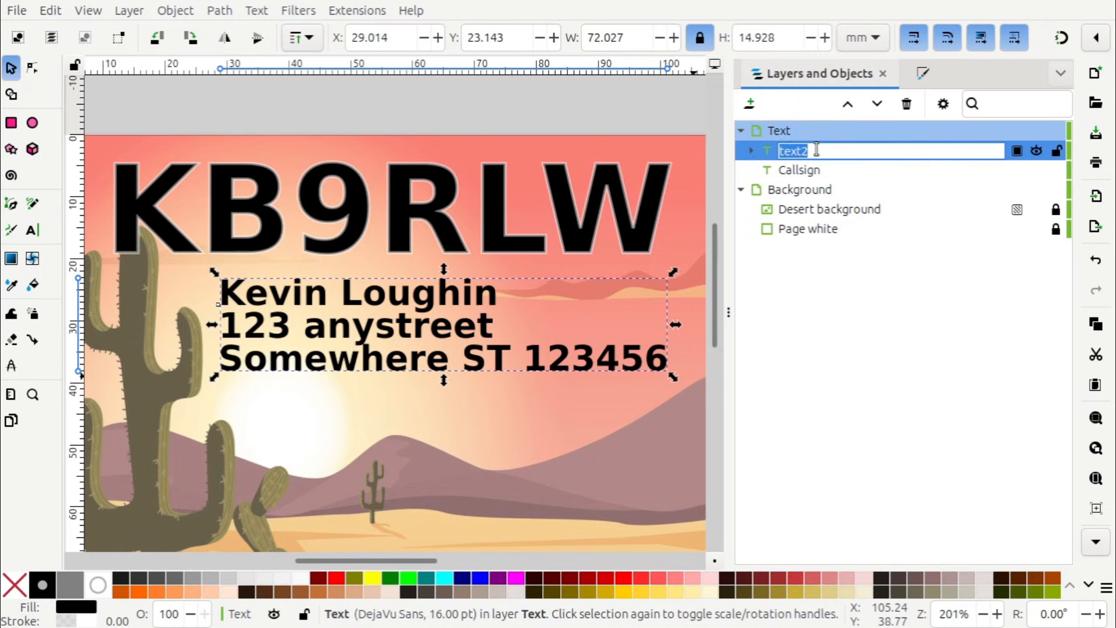
type("Name address")
key("Return")
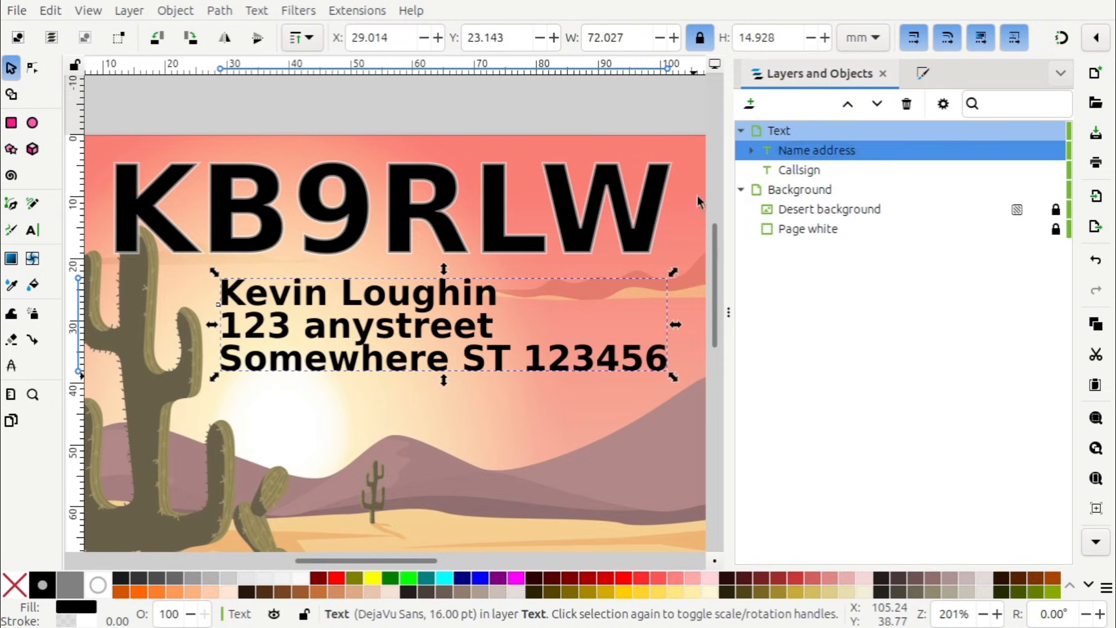
left_click(421, 115)
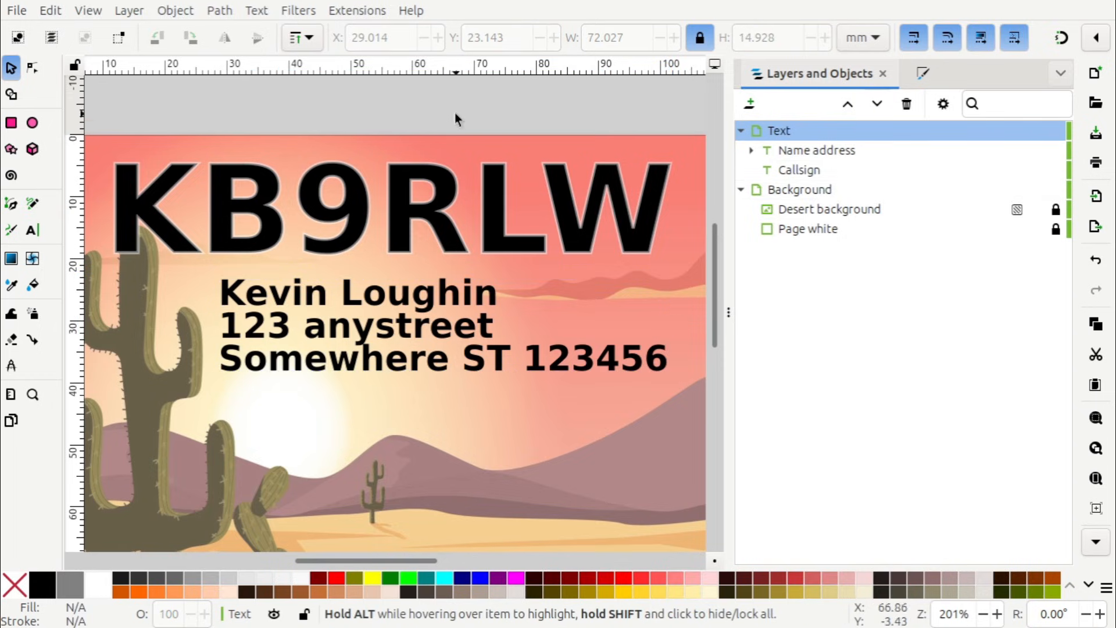
Draw a wide rectangle about 130.6 by 23.2 mm across the card, below the address text.
scroll(457, 110, "down", 2, "ctrl")
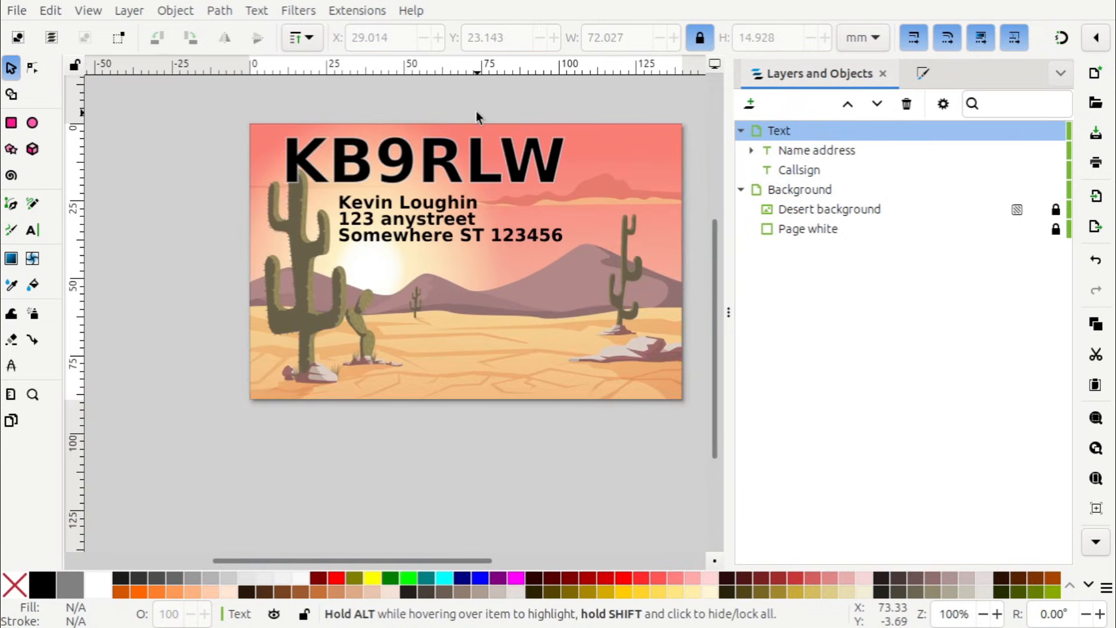
left_click_drag(477, 112, 441, 131)
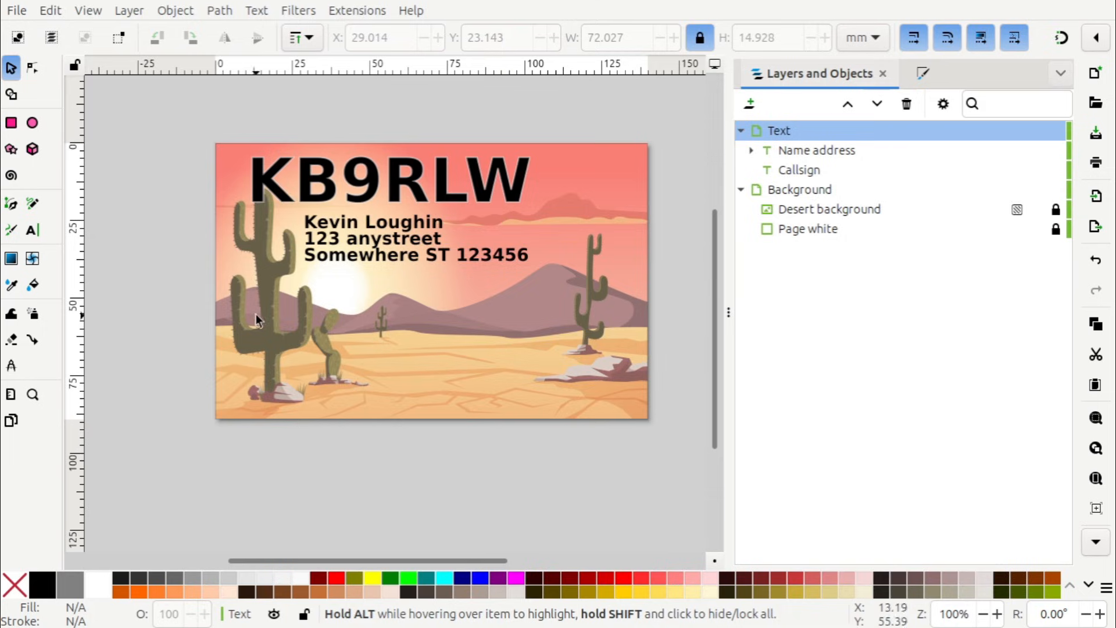
left_click(11, 124)
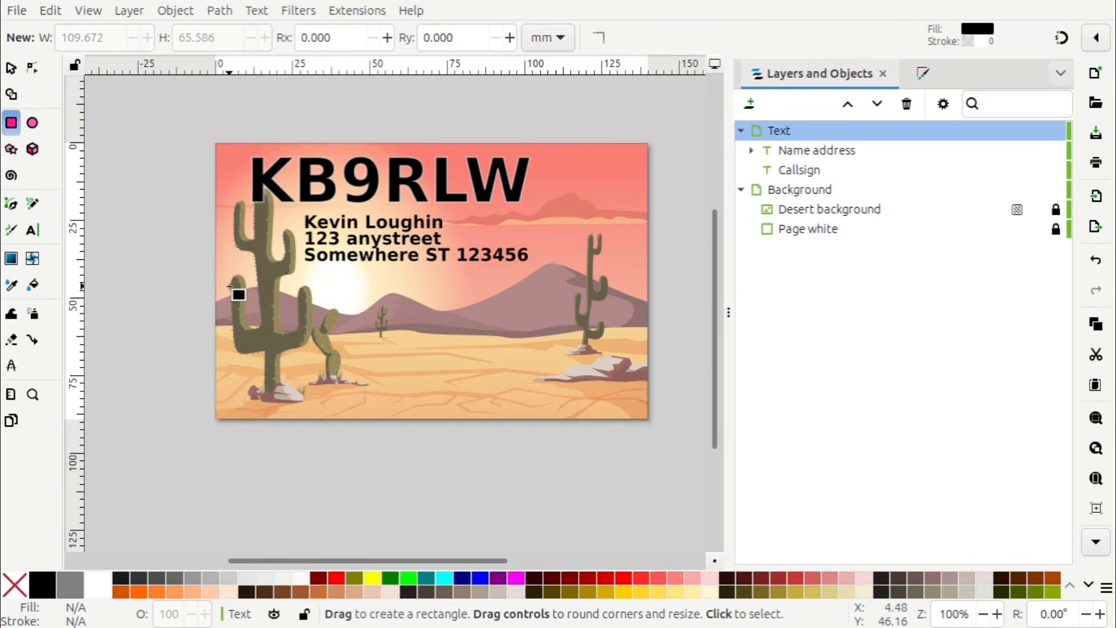
mouse_move(231, 286)
left_mouse_down()
mouse_move(291, 330)
mouse_move(580, 340)
mouse_move(634, 358)
left_mouse_up()
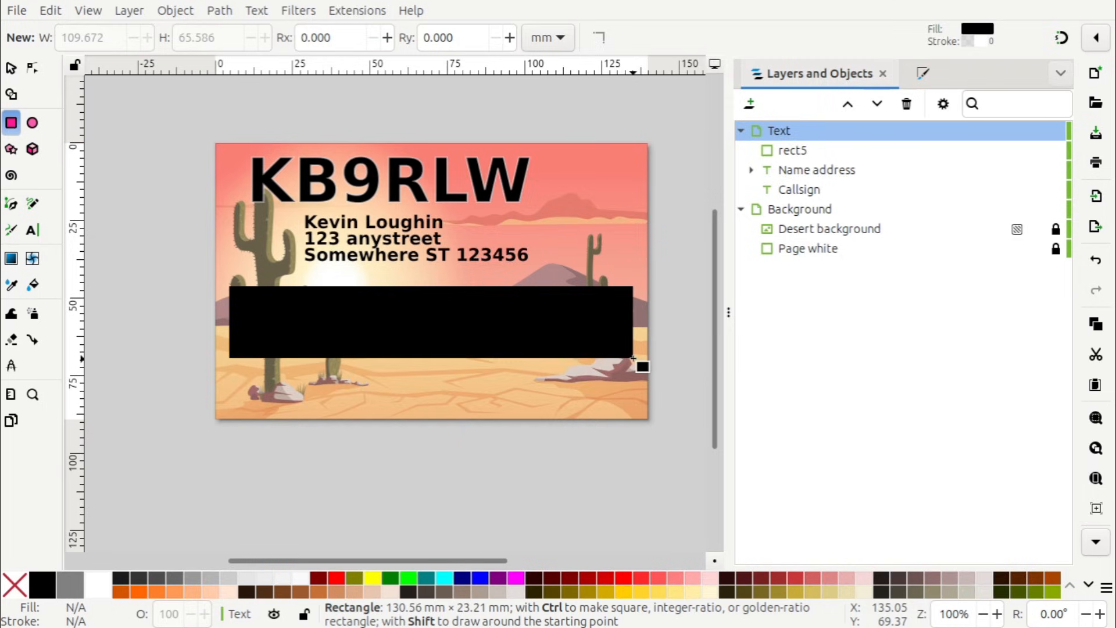
left_click_drag(633, 357, 633, 358)
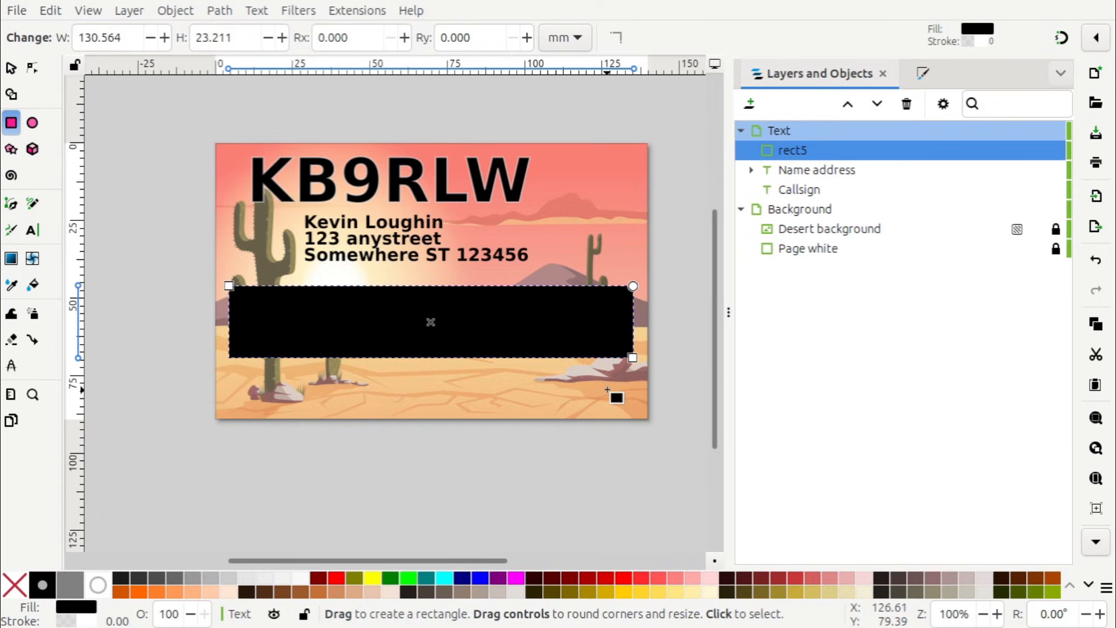
Set the rectangle's fill to no paint and its stroke width to 1 mm.
left_click(926, 76)
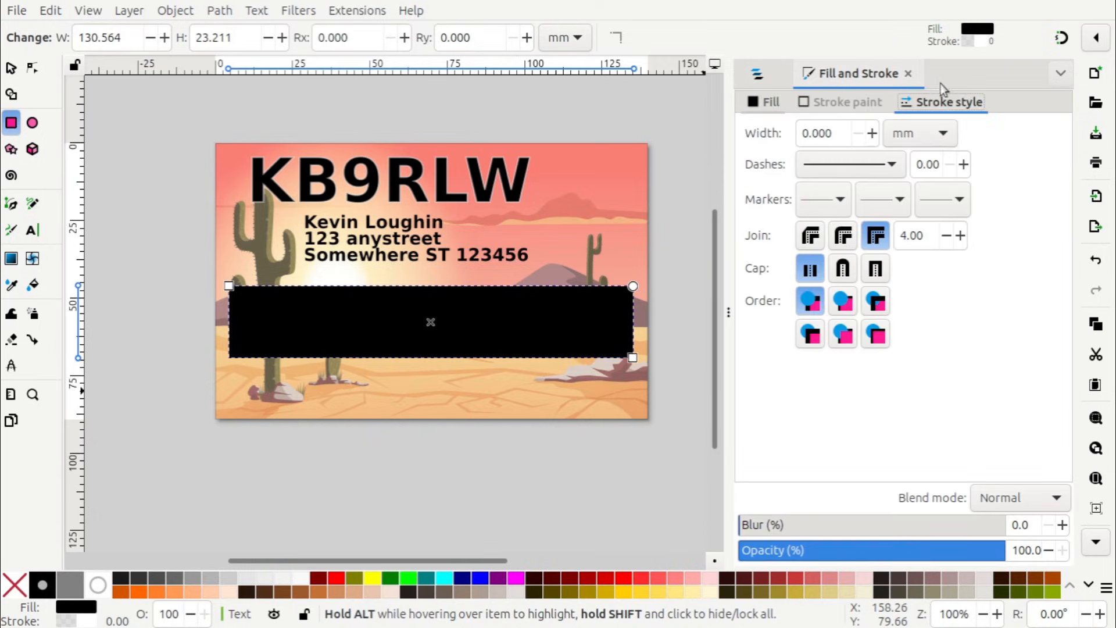
left_click(765, 103)
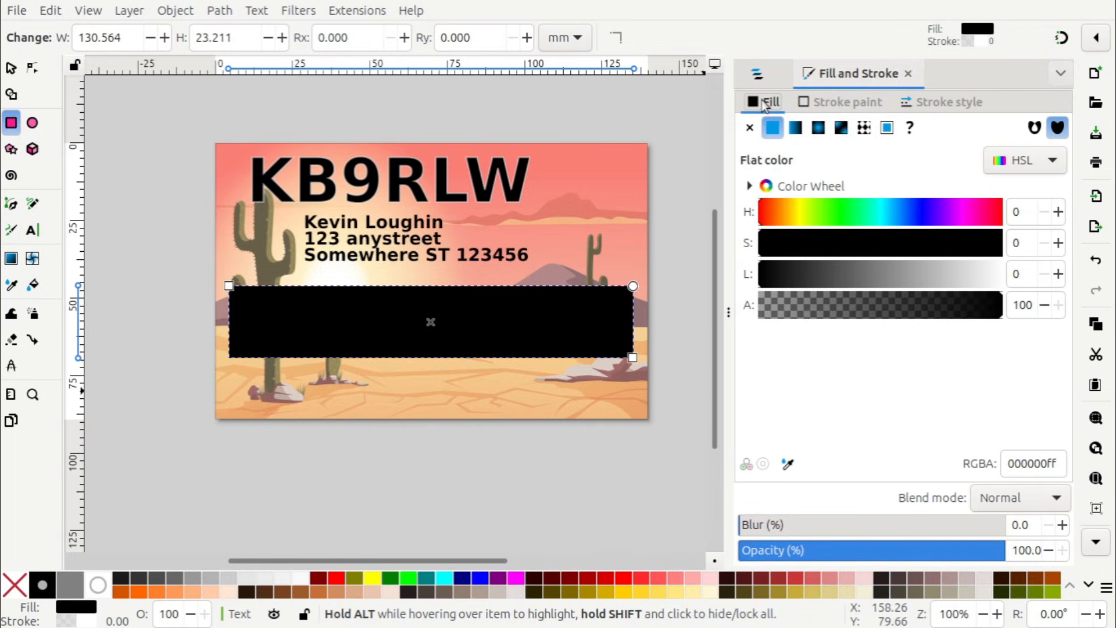
left_click(750, 128)
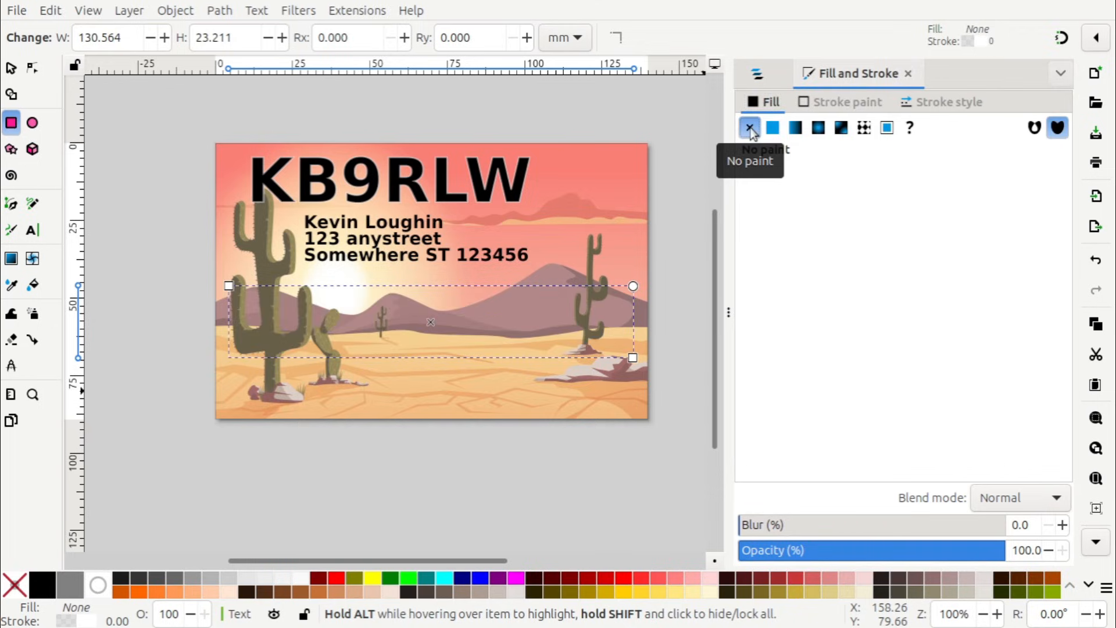
left_click(937, 110)
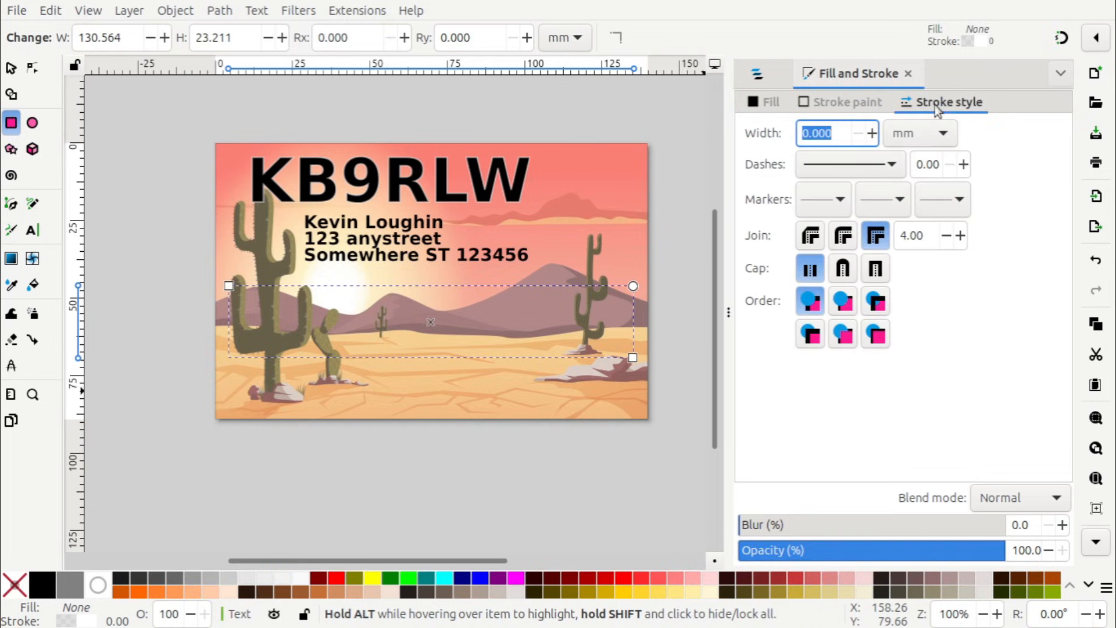
type("1")
key("Tab")
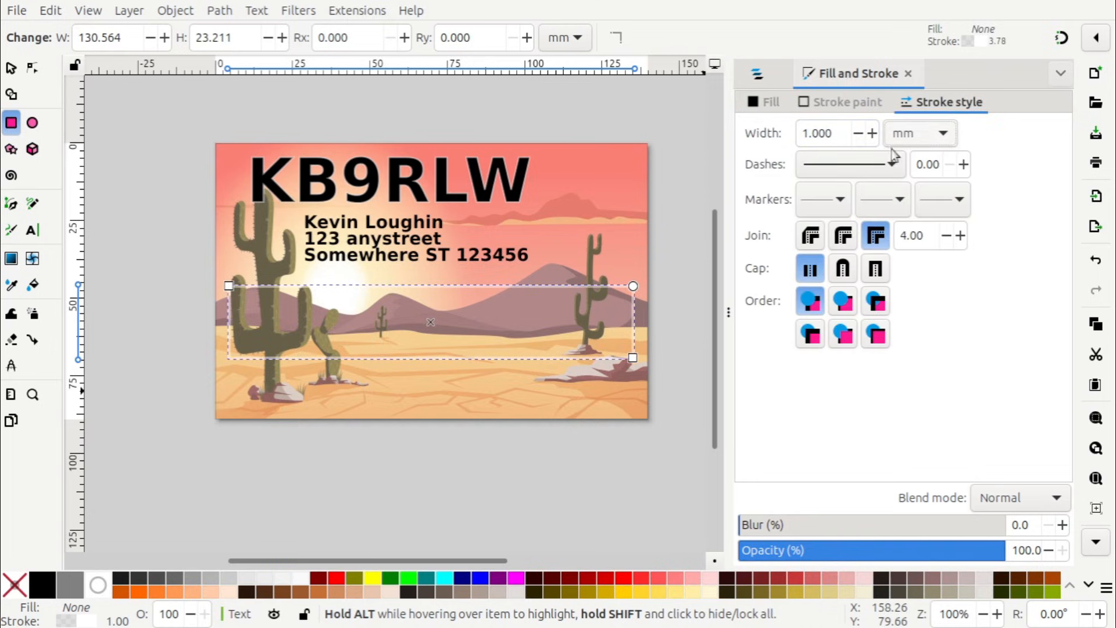
Make the rectangle's stroke opaque black, with lightness 0 and alpha 100.
left_click(851, 105)
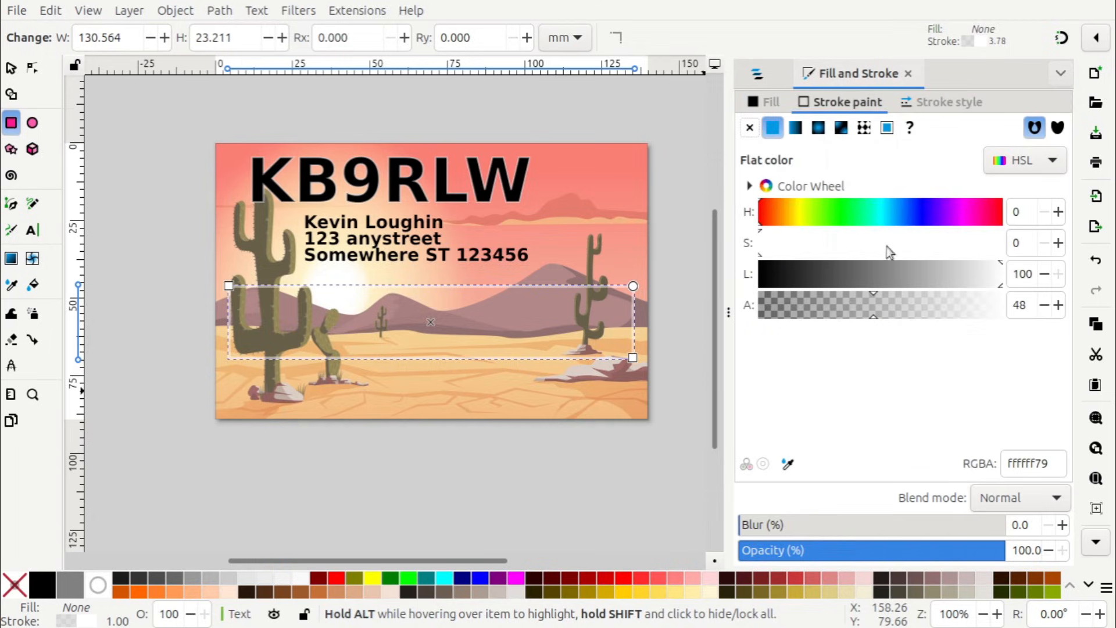
left_click_drag(1005, 284, 720, 272)
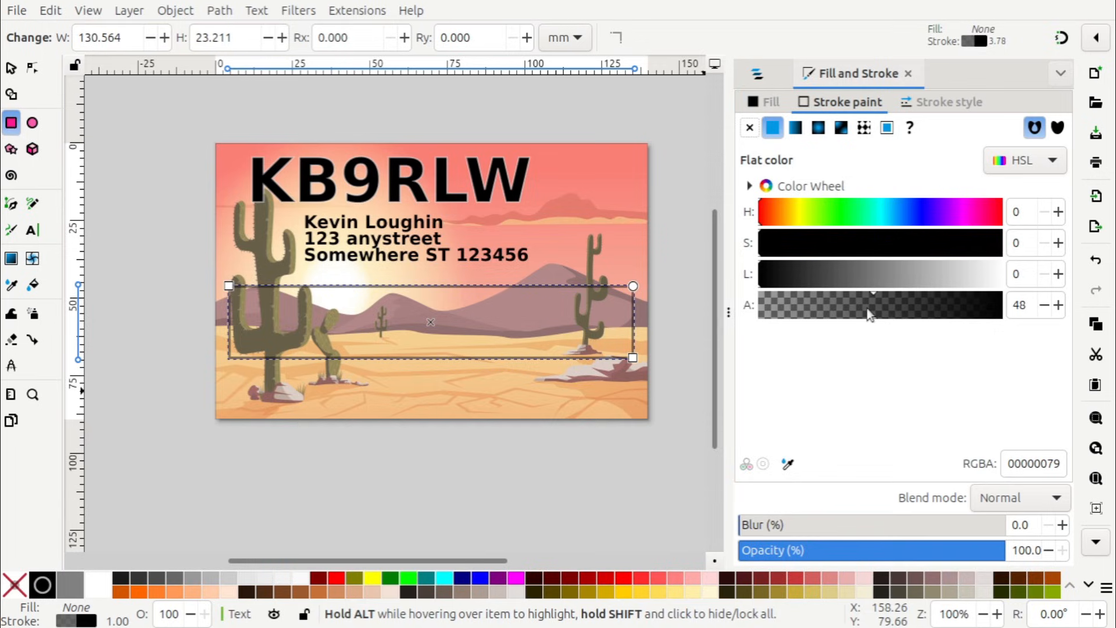
mouse_move(872, 313)
left_mouse_down()
mouse_move(1021, 331)
mouse_move(811, 314)
mouse_move(1019, 311)
left_mouse_up()
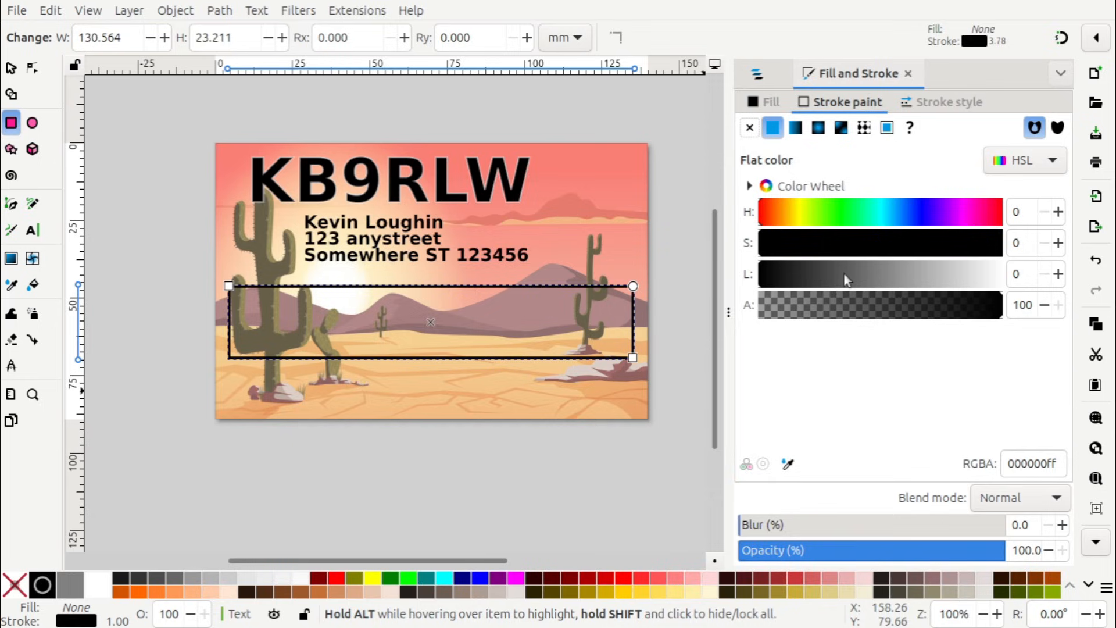
Set the black rectangle's stroke width to 0.5 mm and deselect it.
left_click(11, 70)
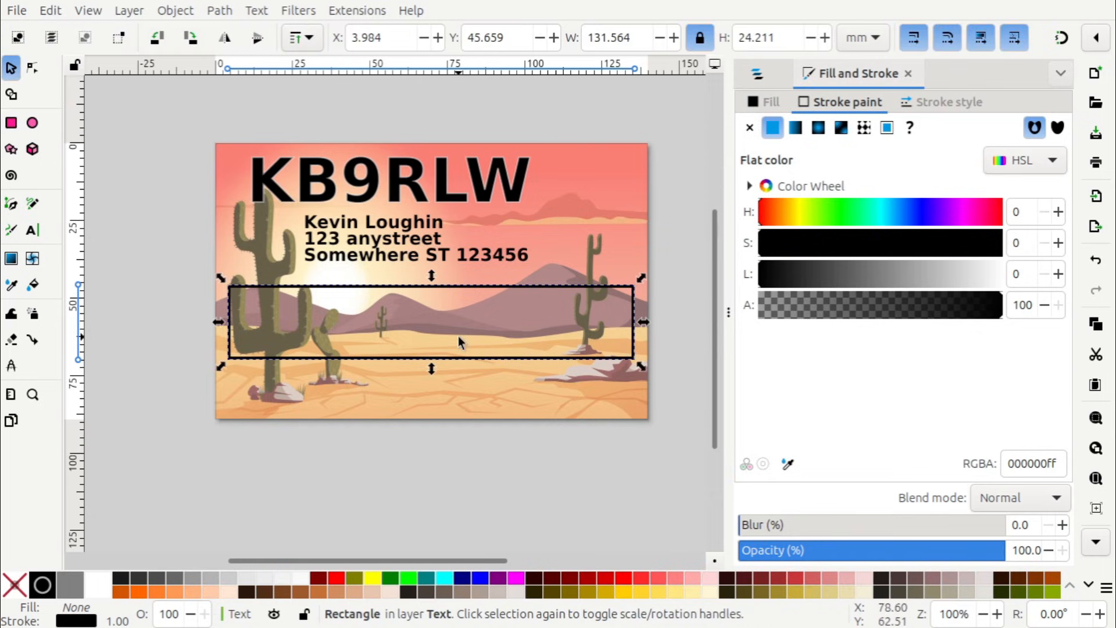
scroll(459, 336, "up", 3)
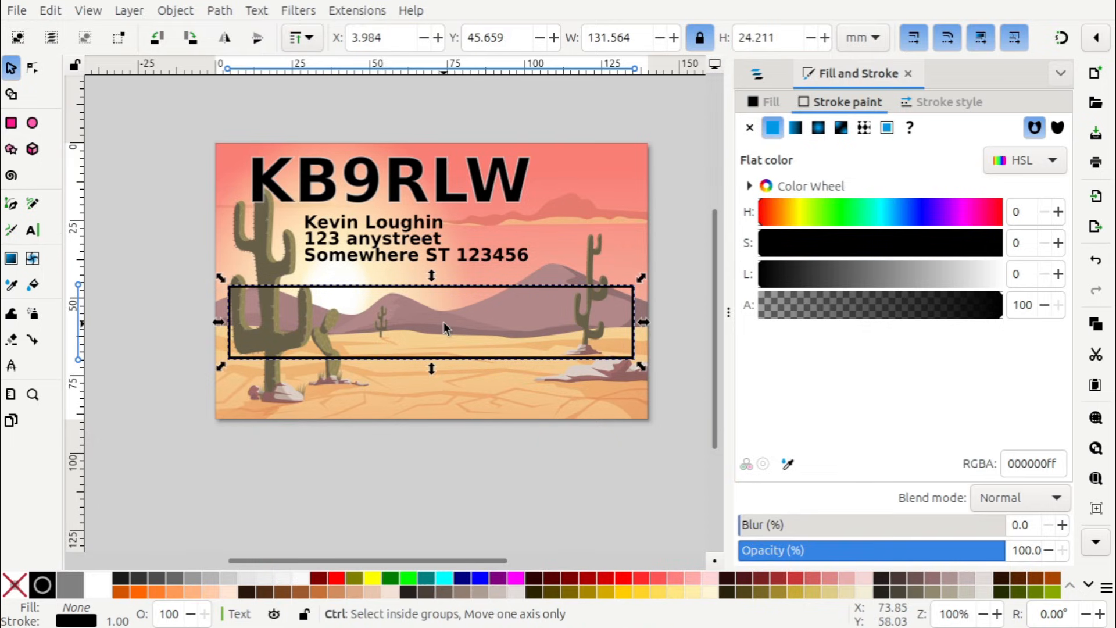
scroll(443, 322, "up", 1, "ctrl")
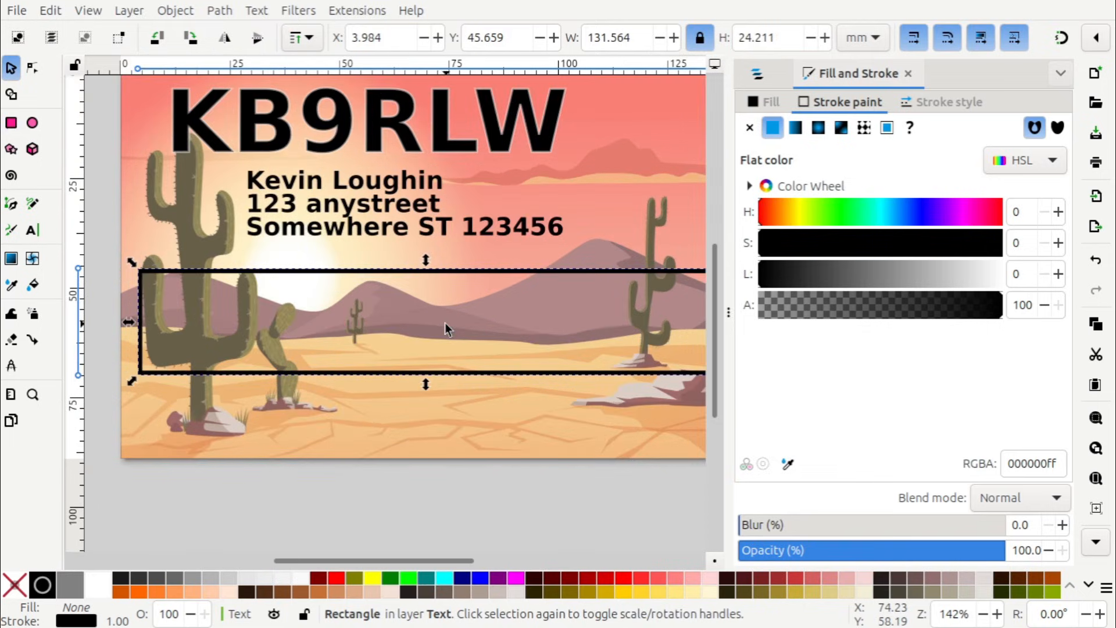
left_click_drag(444, 322, 424, 332)
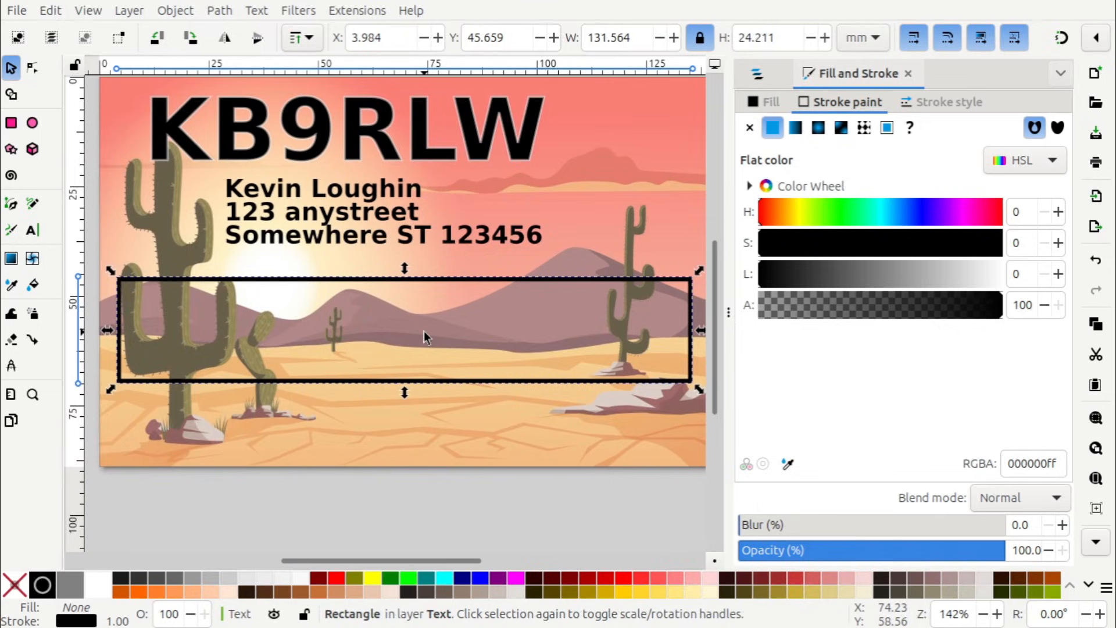
left_click(939, 101)
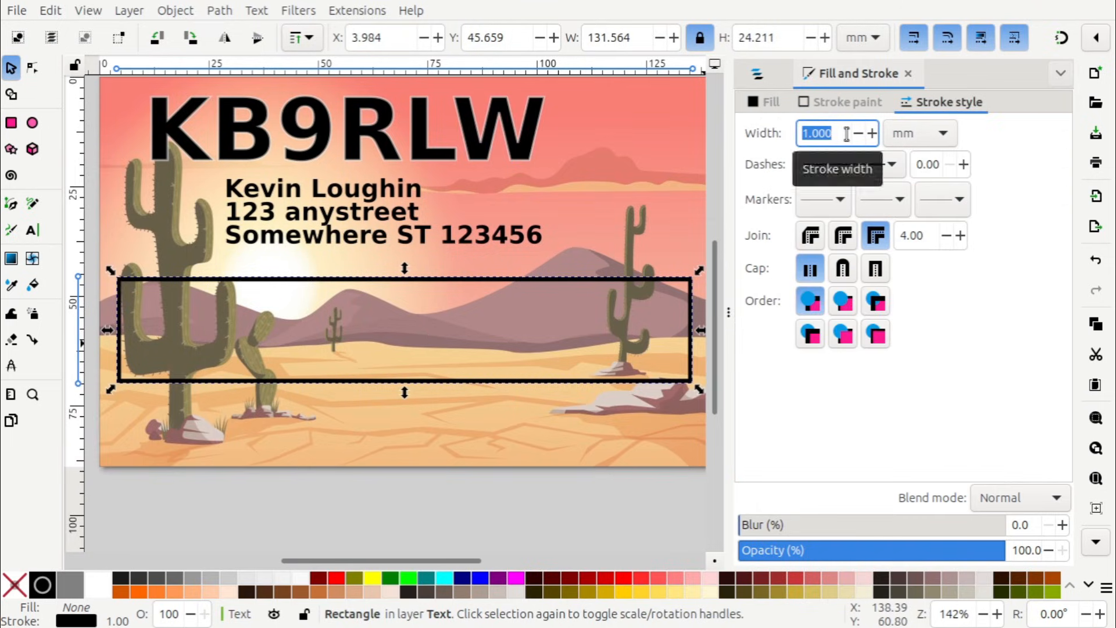
type(".5")
key("Tab")
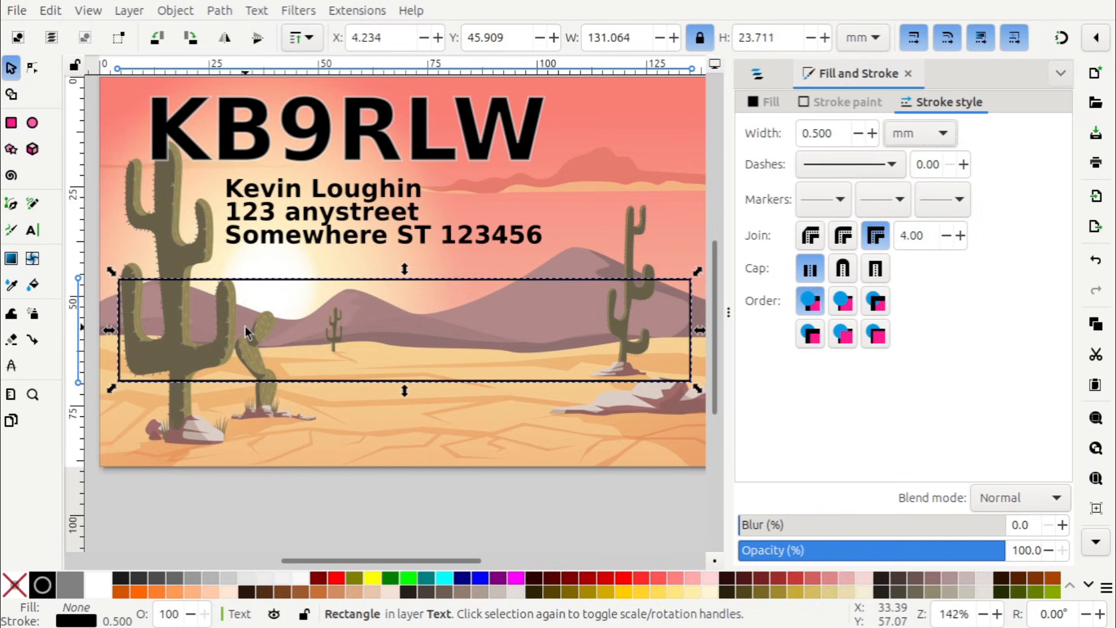
left_click(286, 475)
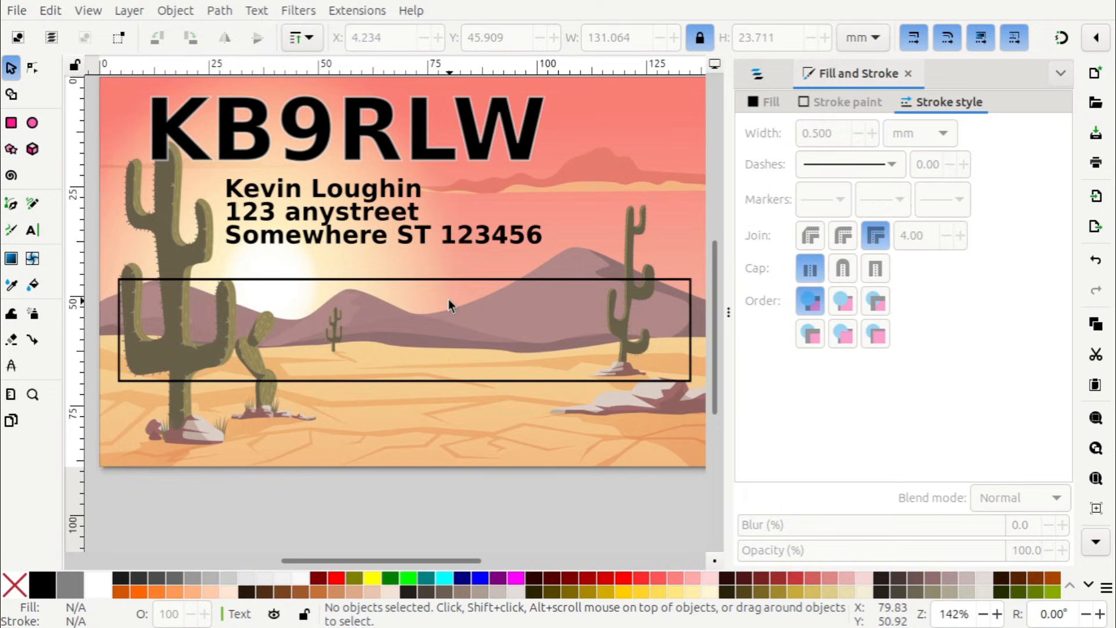
Add a new layer named Graphics above the Text layer.
left_click(757, 73)
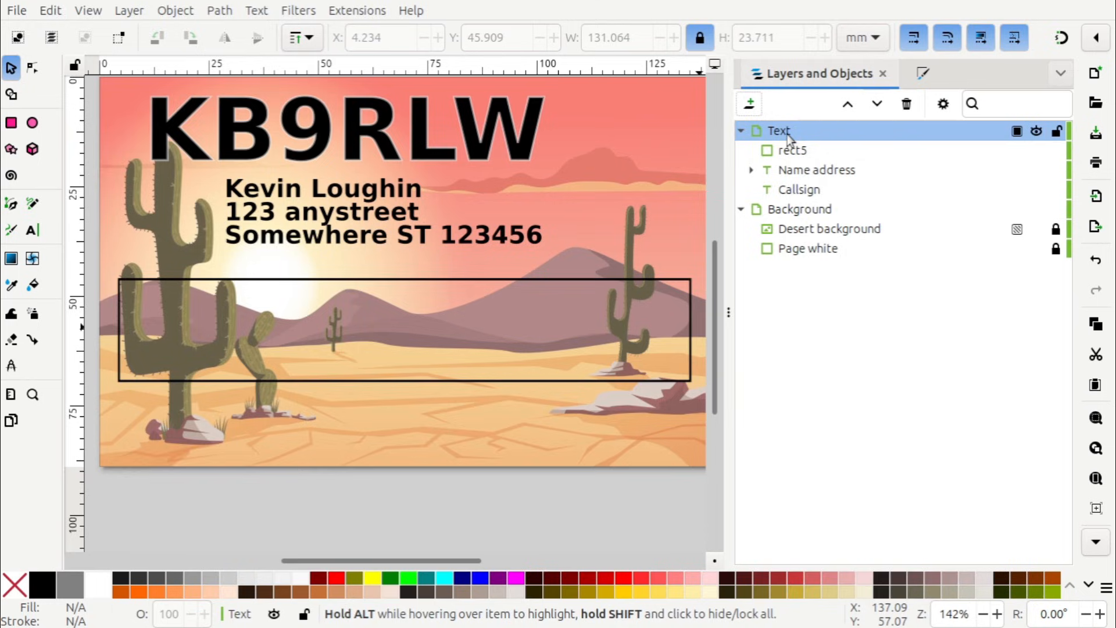
left_click(751, 107)
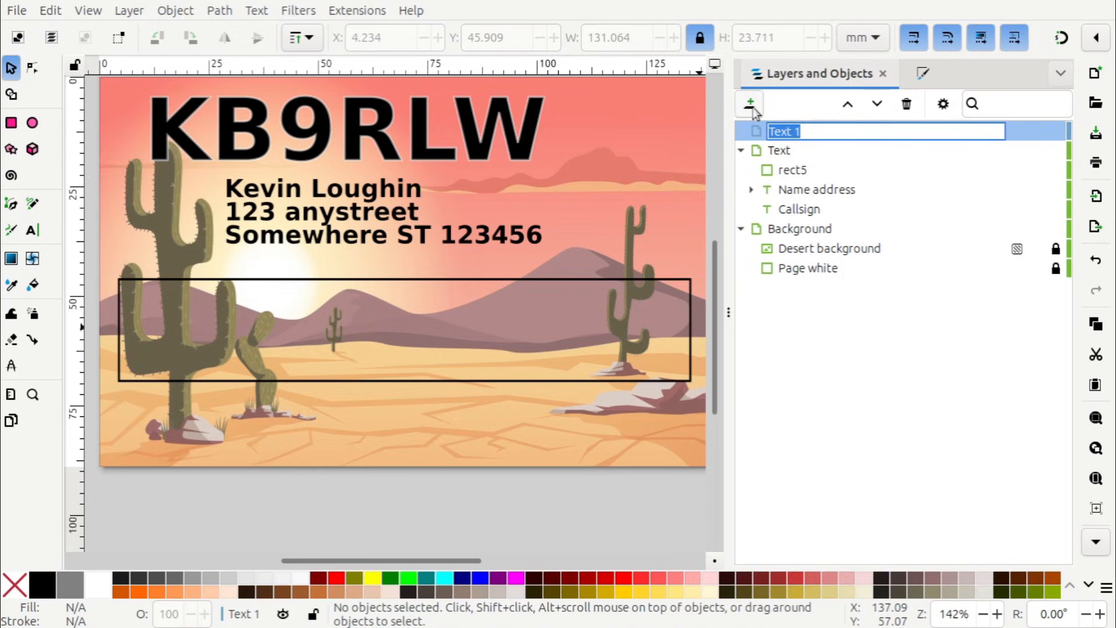
type("Graphics")
key("Return")
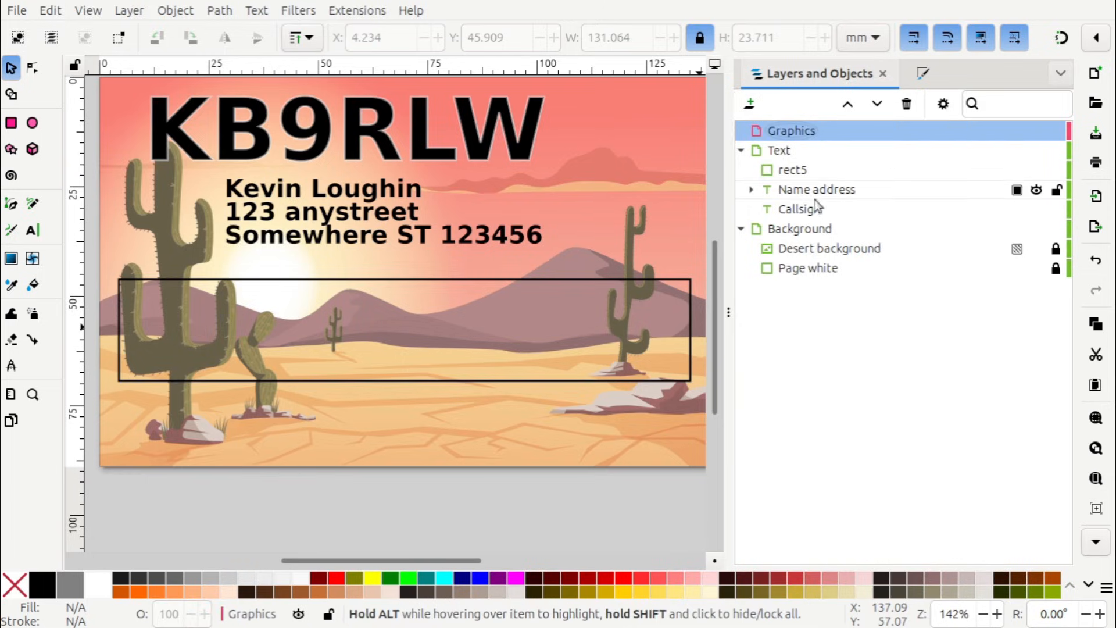
Move the rect5 rectangle into the Graphics layer, rename it Info box, and deselect it.
left_click_drag(801, 171, 825, 131)
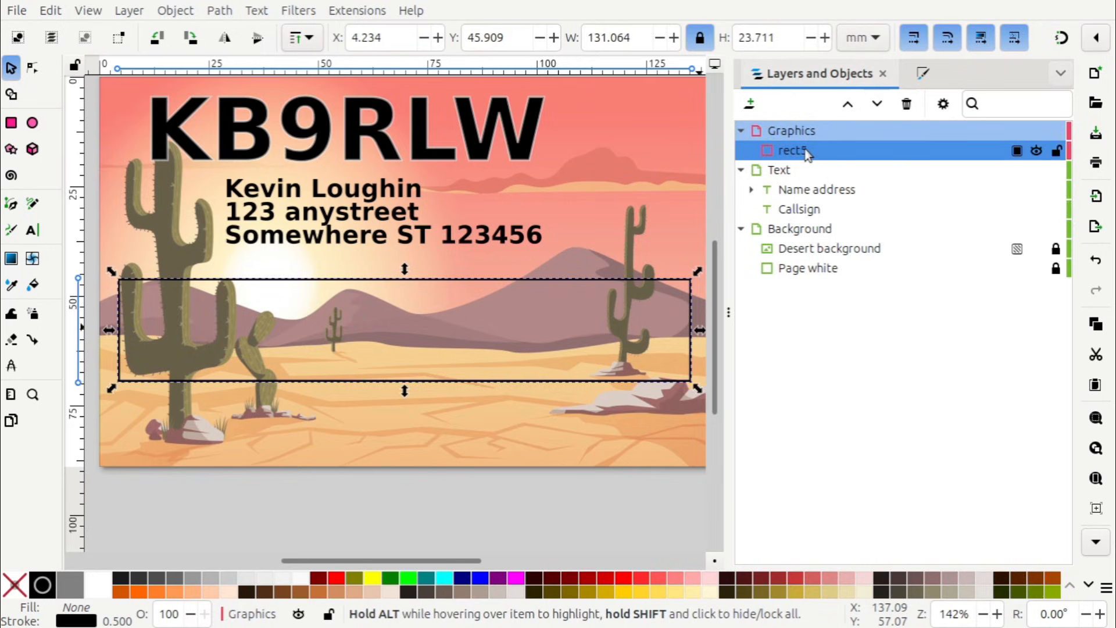
left_click(806, 152)
left_click(806, 151)
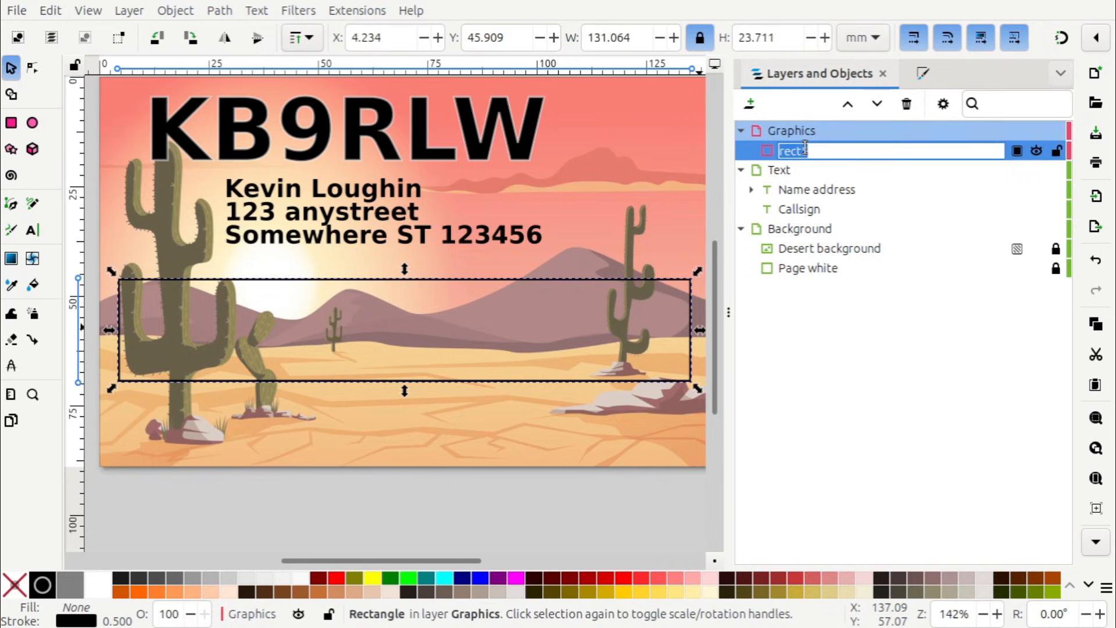
key("BackSpace")
key("Return")
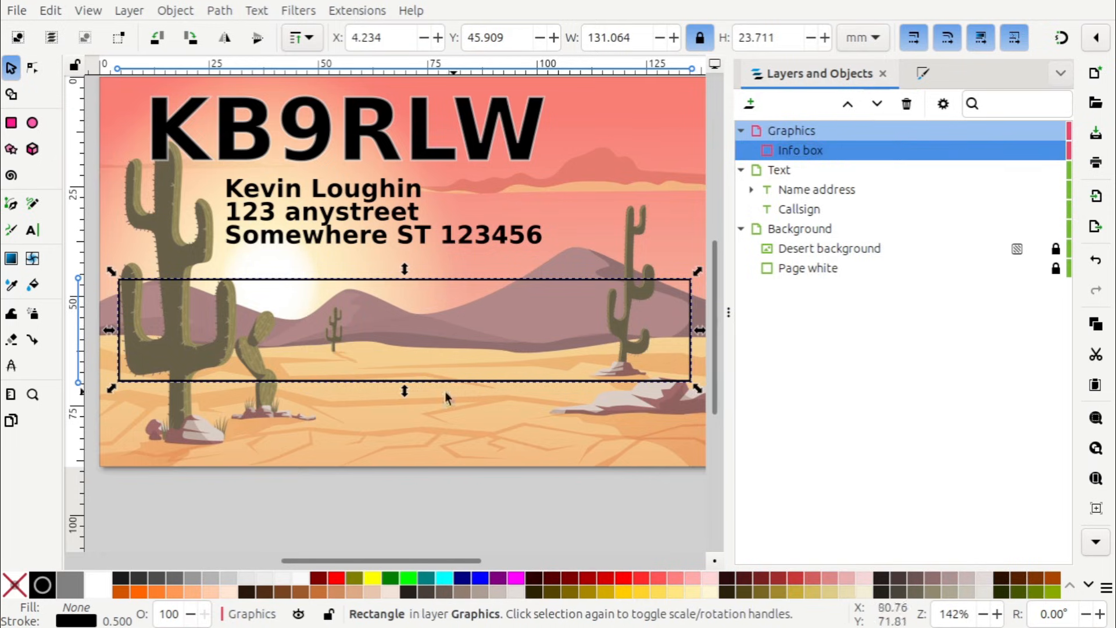
left_click(264, 512)
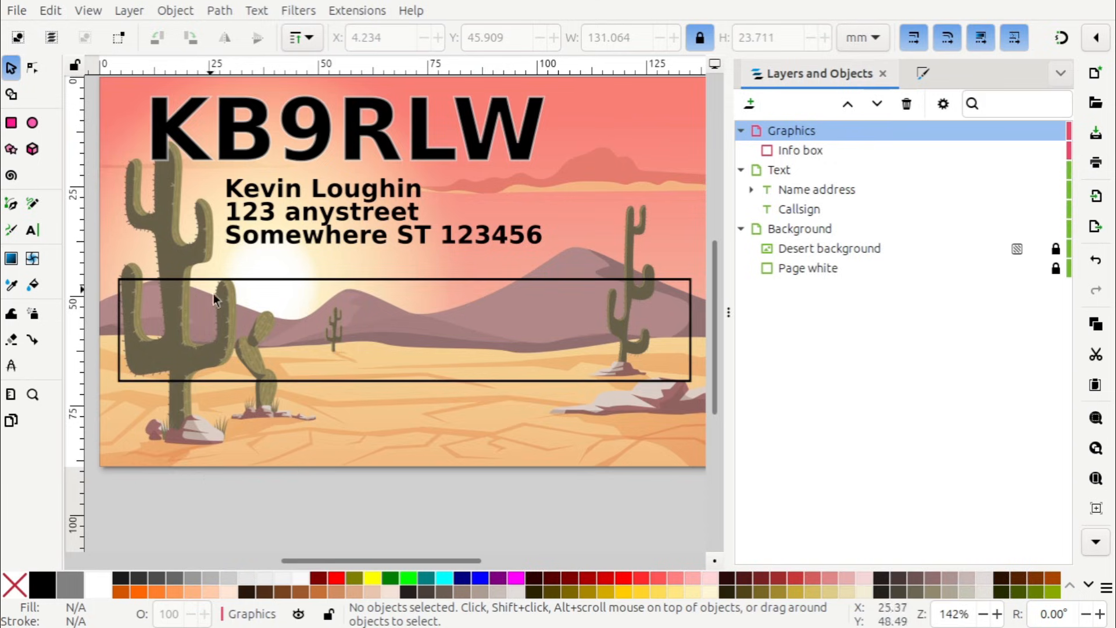
Draw a straight vertical divider about 23 mm long with the Pen tool, from the Info box's upper edge to its lower edge at about X 30 mm.
left_click(11, 205)
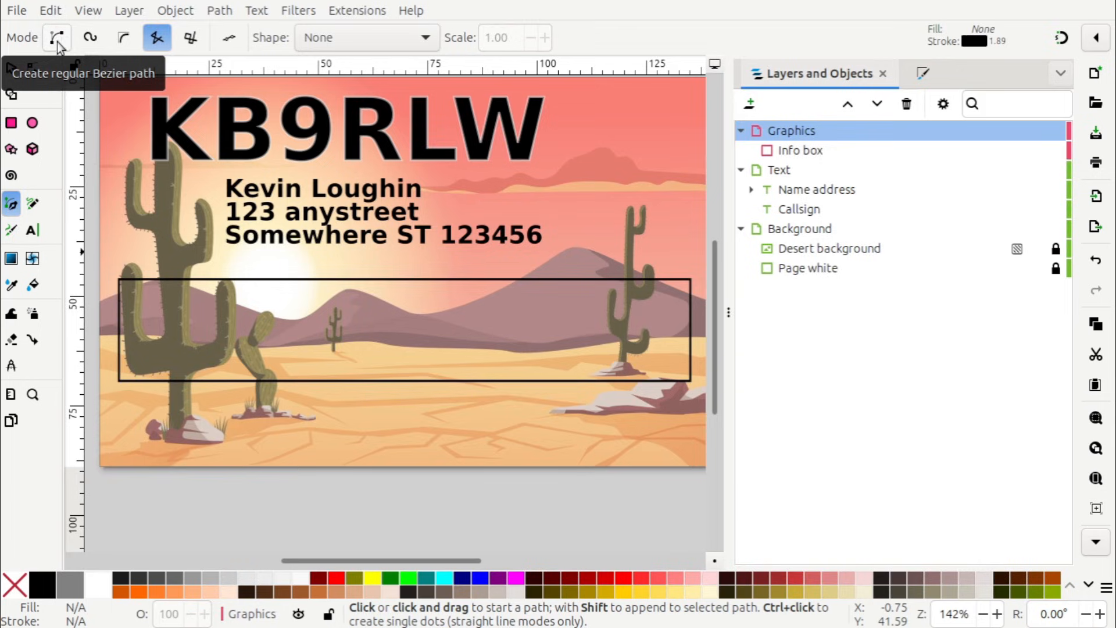
left_click(164, 46)
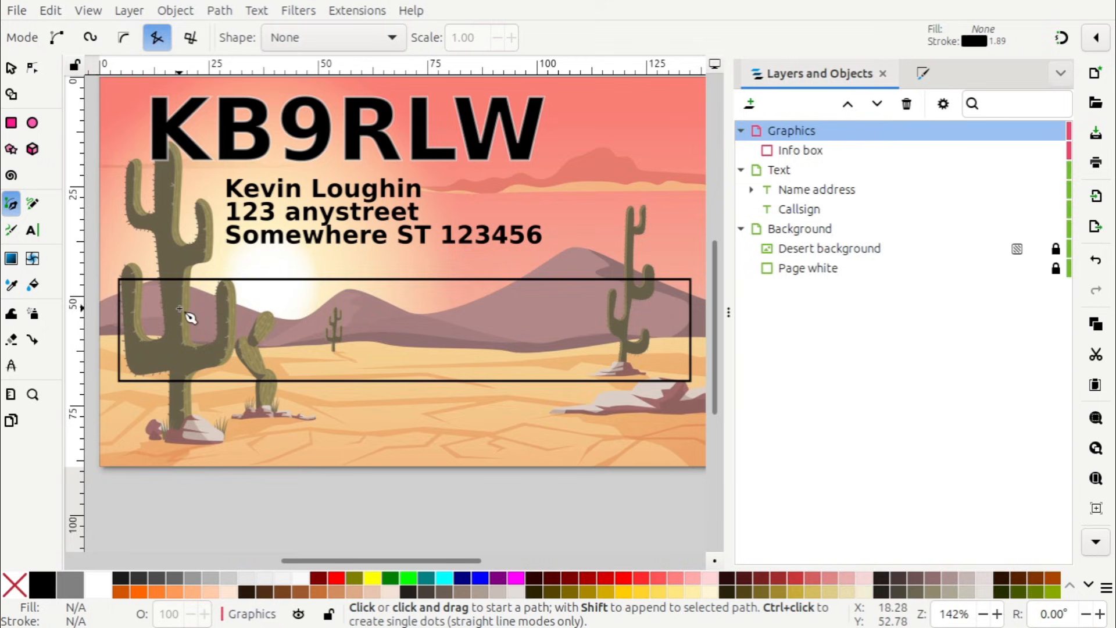
scroll(190, 317, "up", 2, "ctrl")
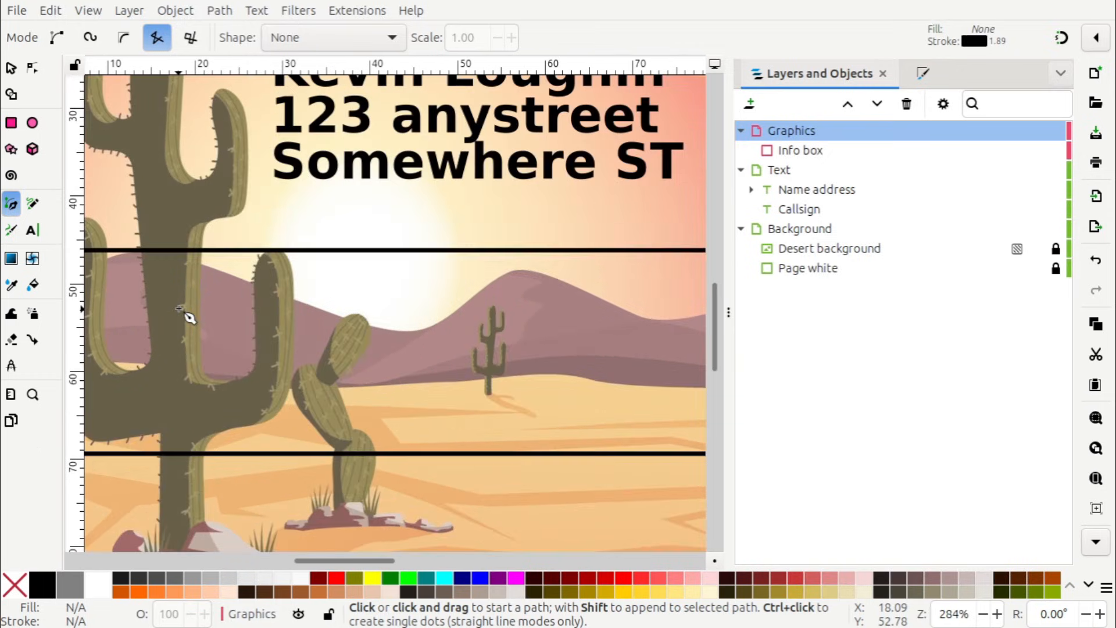
left_click_drag(179, 309, 243, 317)
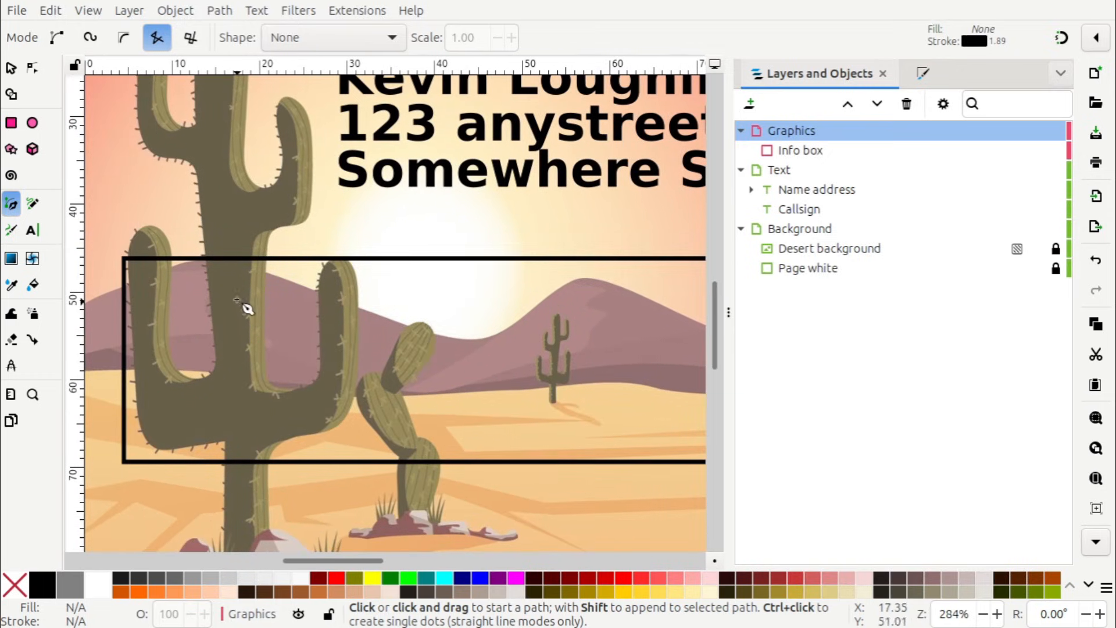
left_click(353, 258)
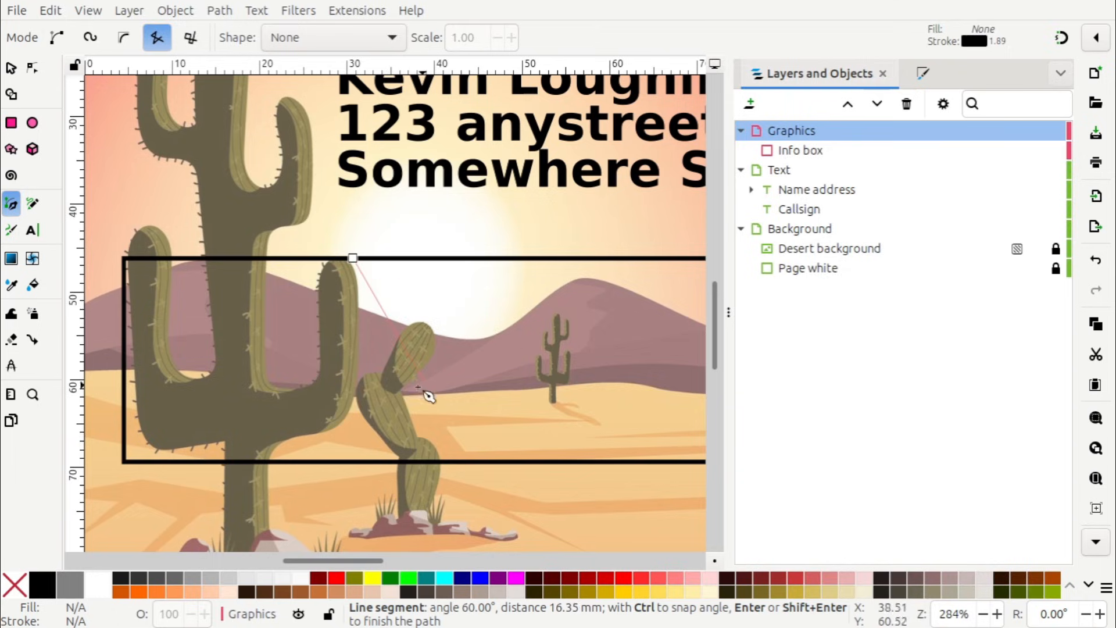
left_click(354, 462)
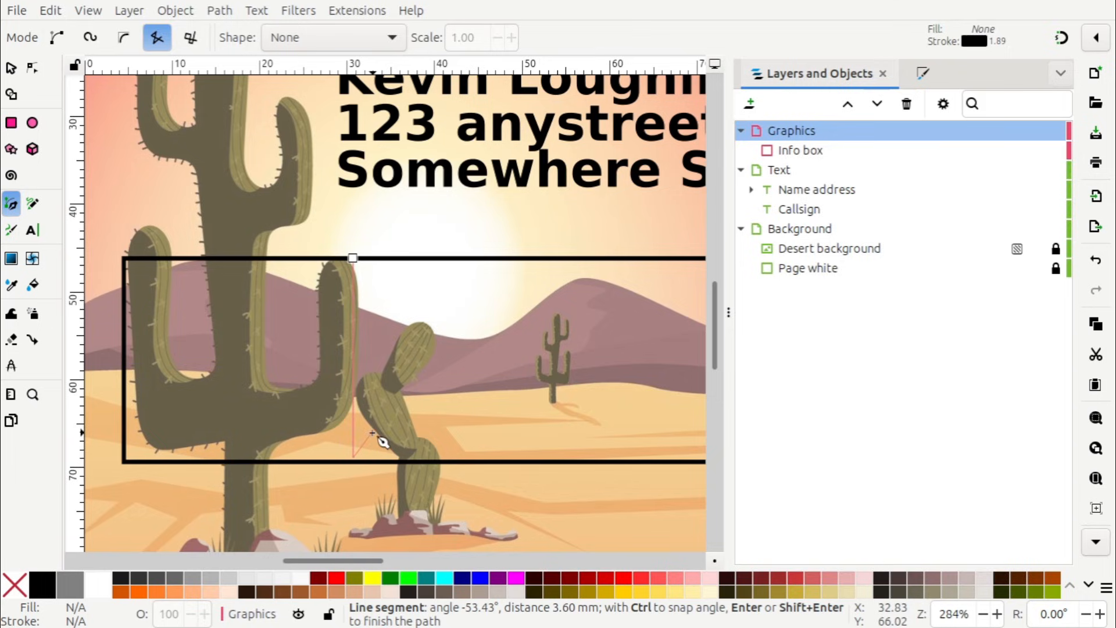
key("Return")
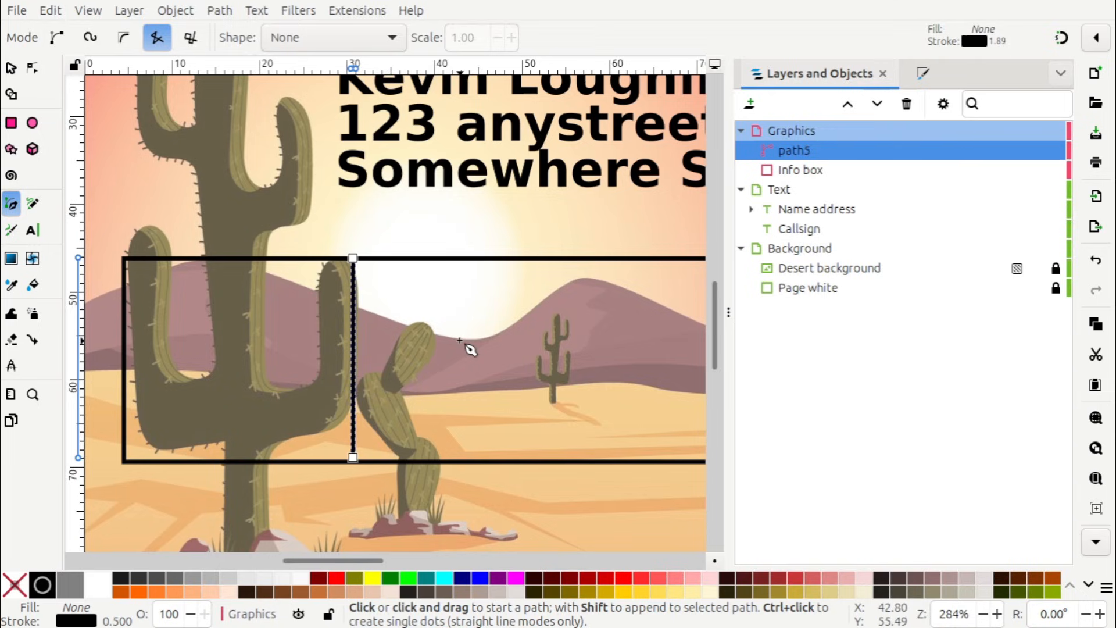
Draw a straight horizontal line across the full width of the Info box, about 5 mm below its upper edge.
scroll(456, 363, "down", 1, "ctrl")
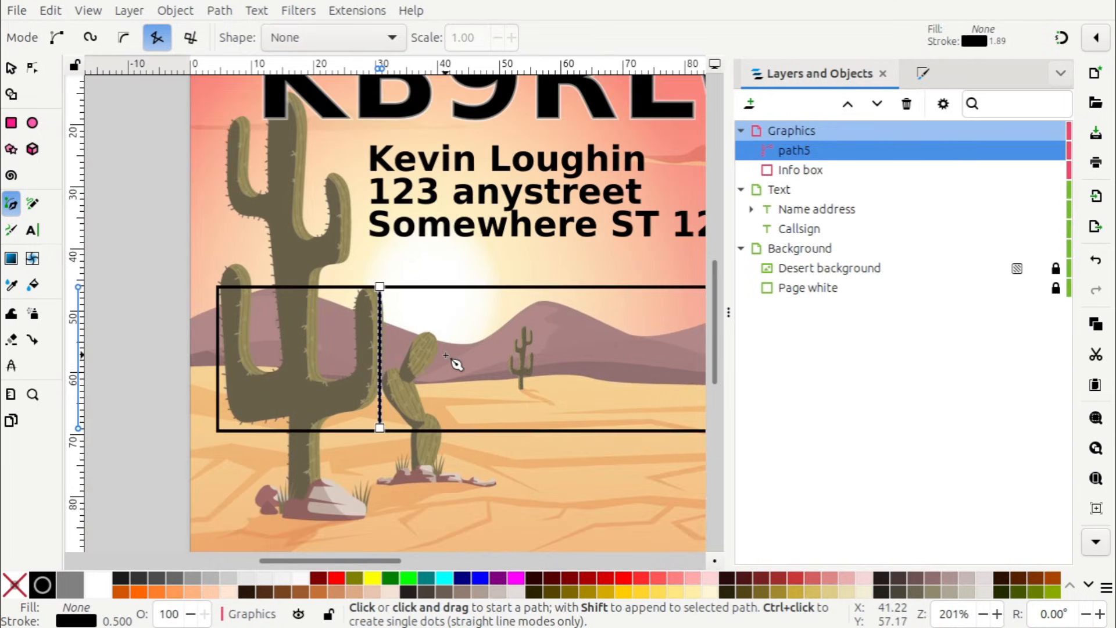
scroll(407, 368, "right", 3)
scroll(377, 377, "down", 1, "ctrl")
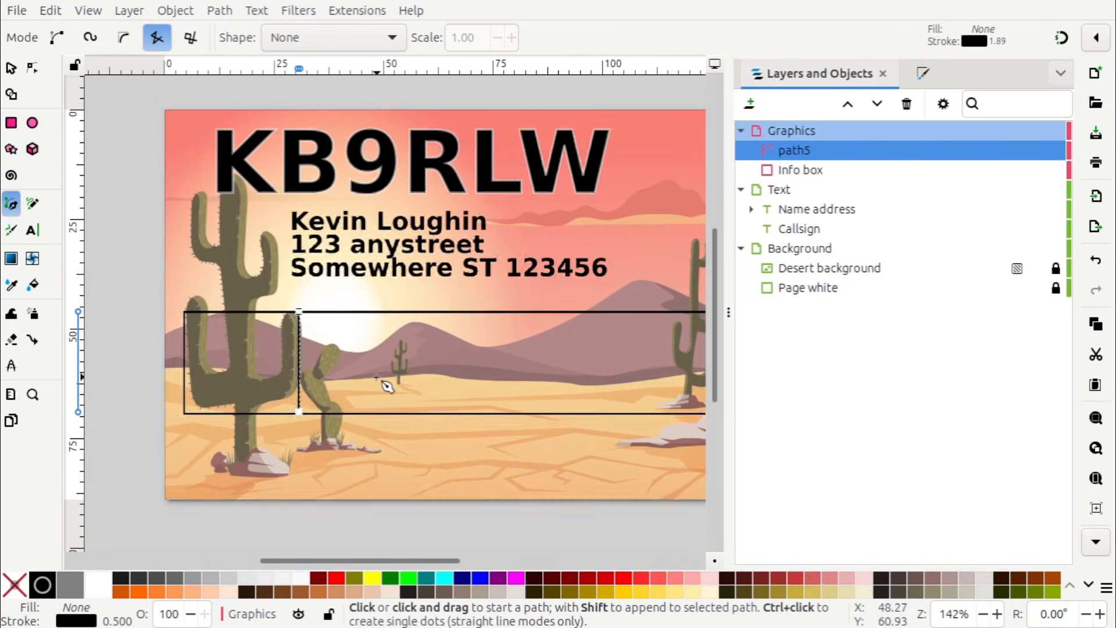
left_click_drag(400, 377, 336, 370)
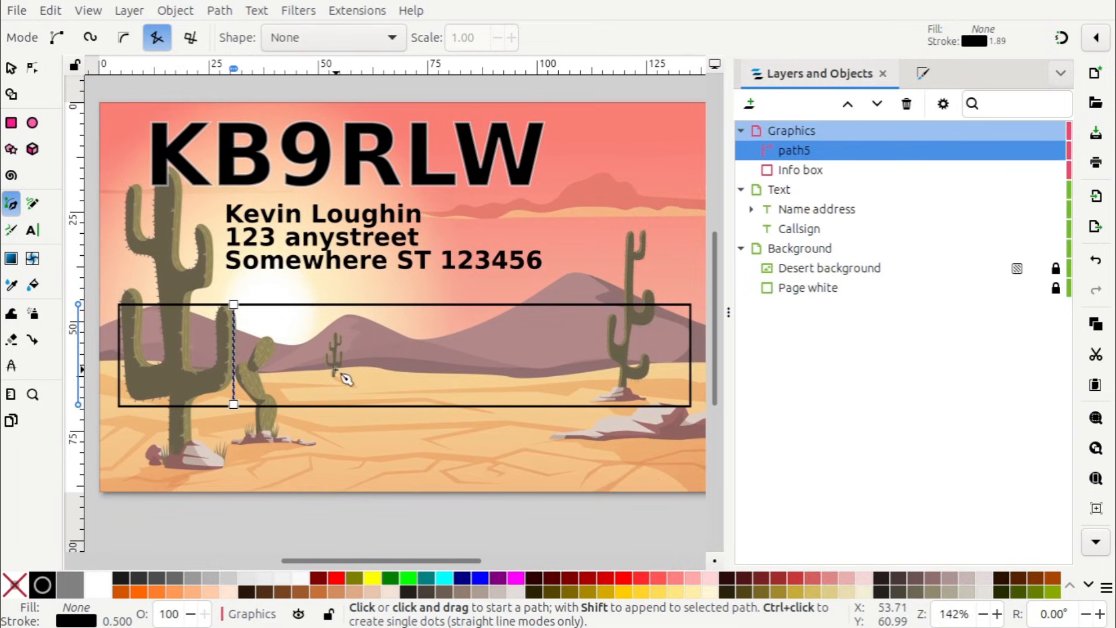
left_click(118, 328)
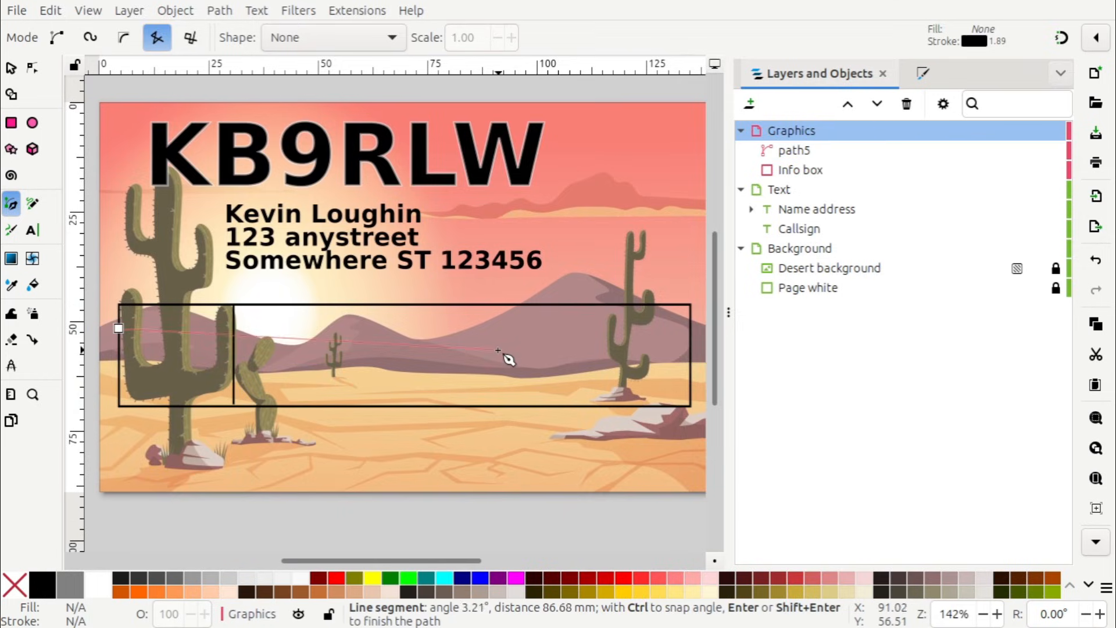
left_click(690, 327)
key("Return")
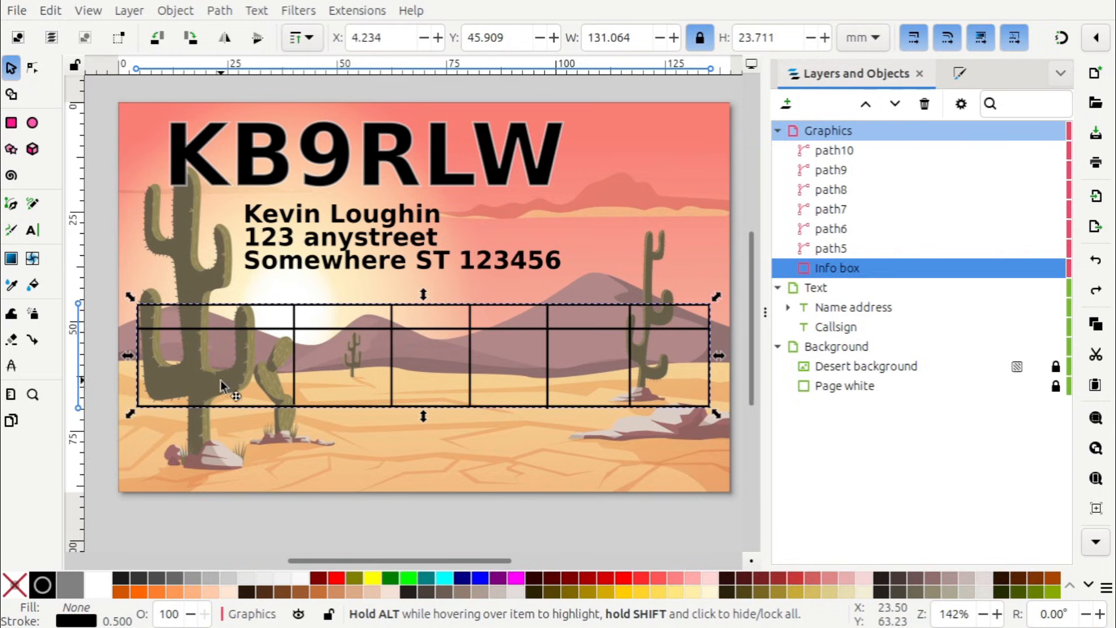
Reduce the Info box's height to about 16 mm by moving its lower edge up.
left_click(400, 431)
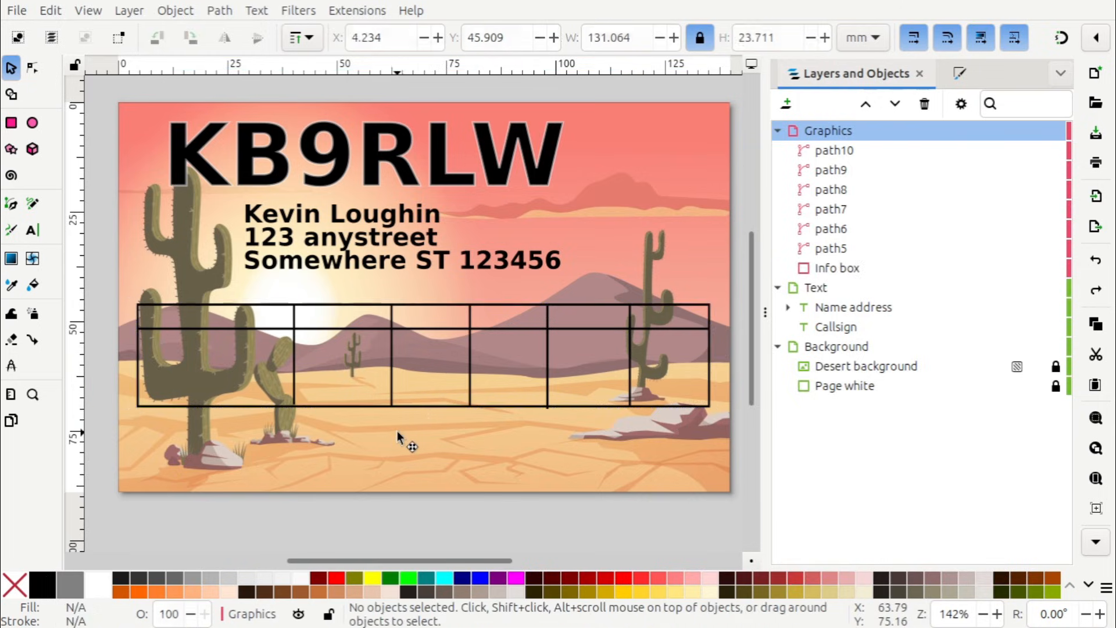
left_click(413, 408)
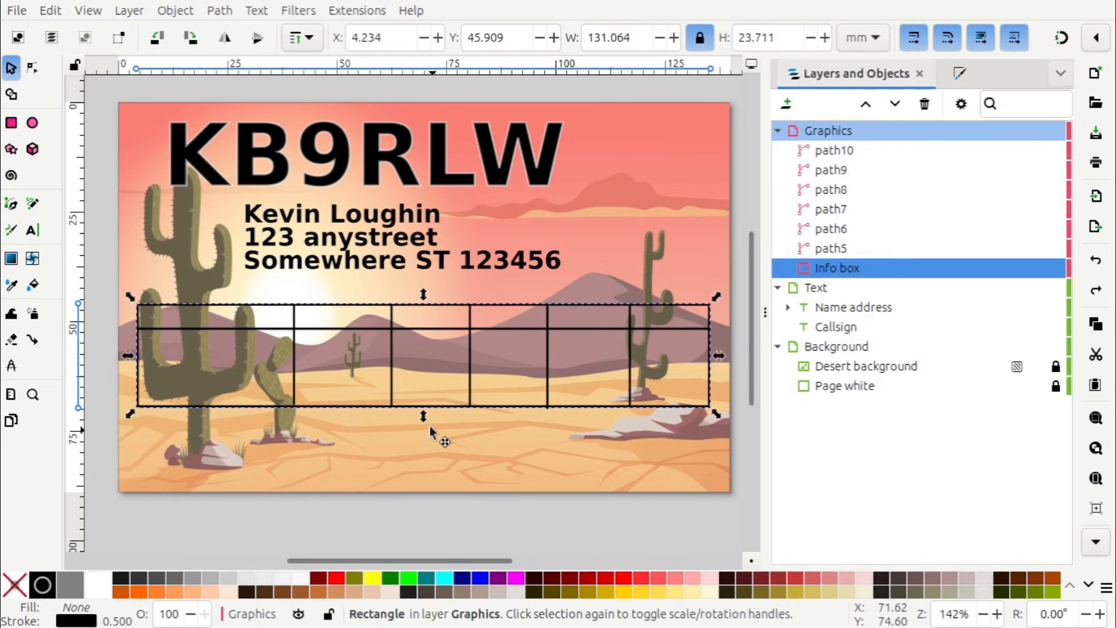
left_click_drag(420, 414, 425, 382)
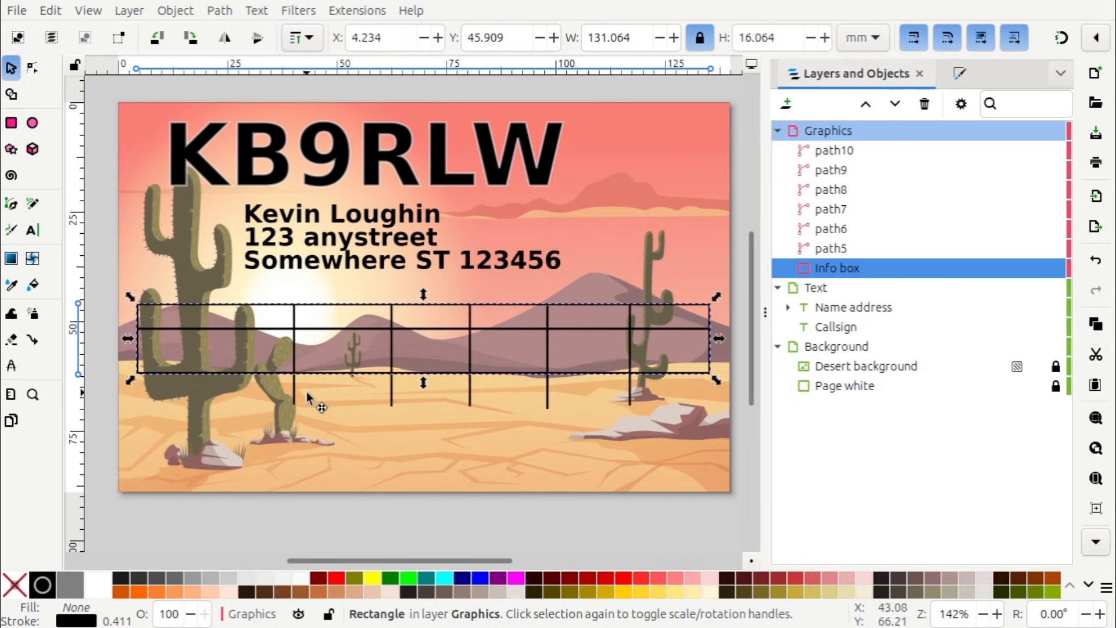
Shorten the Info box's vertical dividers near X 40 mm and X 62 mm to about 15.5 mm, ending at the box's lower edge.
scroll(298, 394, "up", 3, "ctrl")
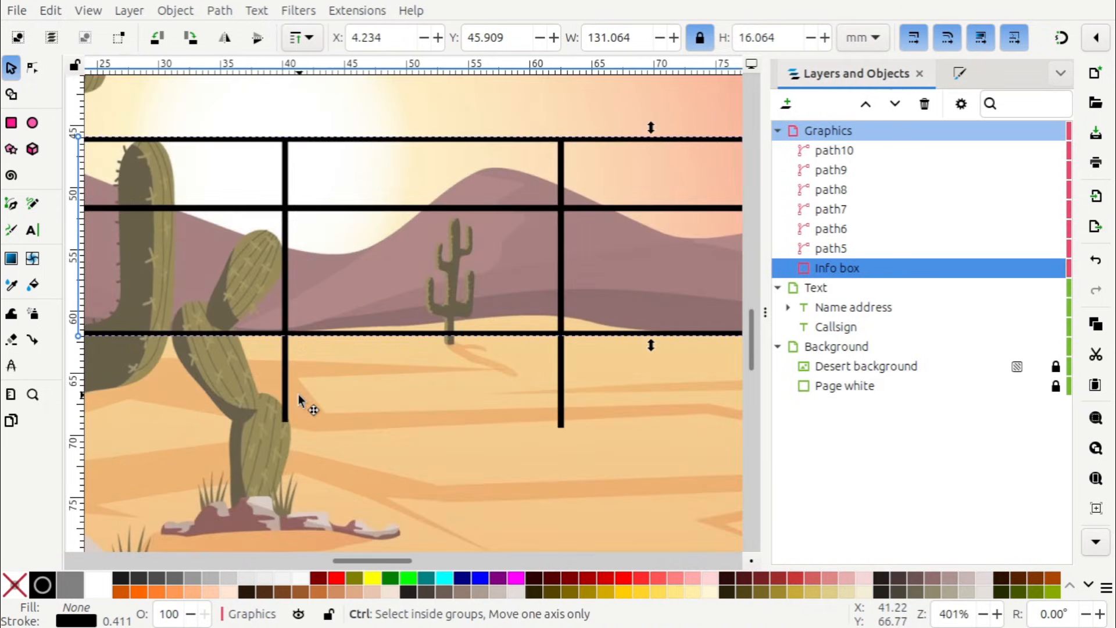
left_click(285, 376)
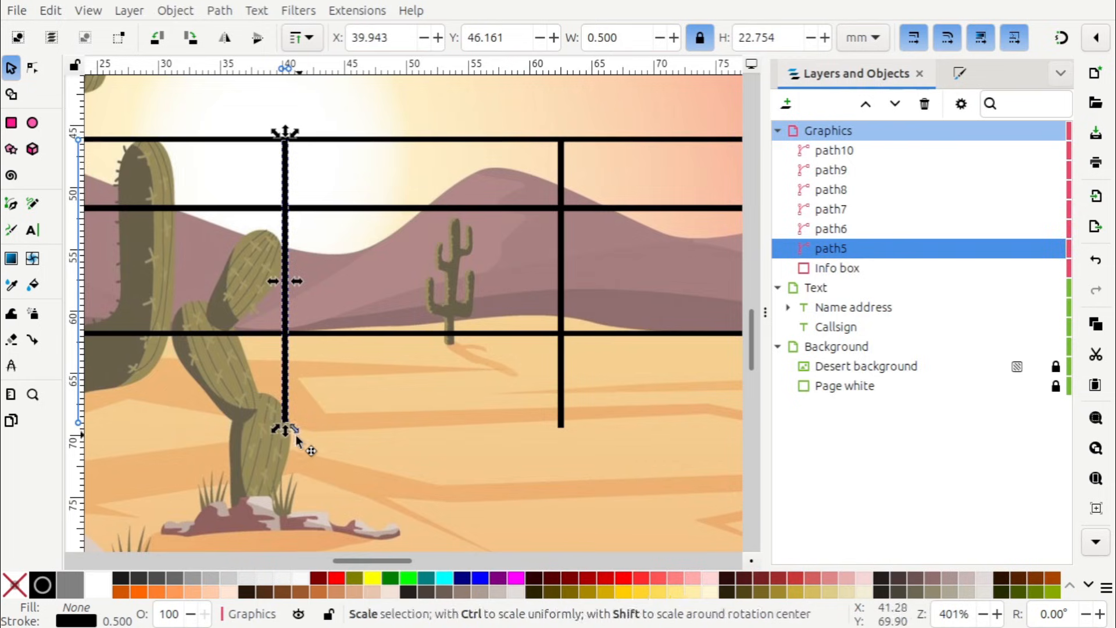
left_click_drag(285, 437, 283, 350)
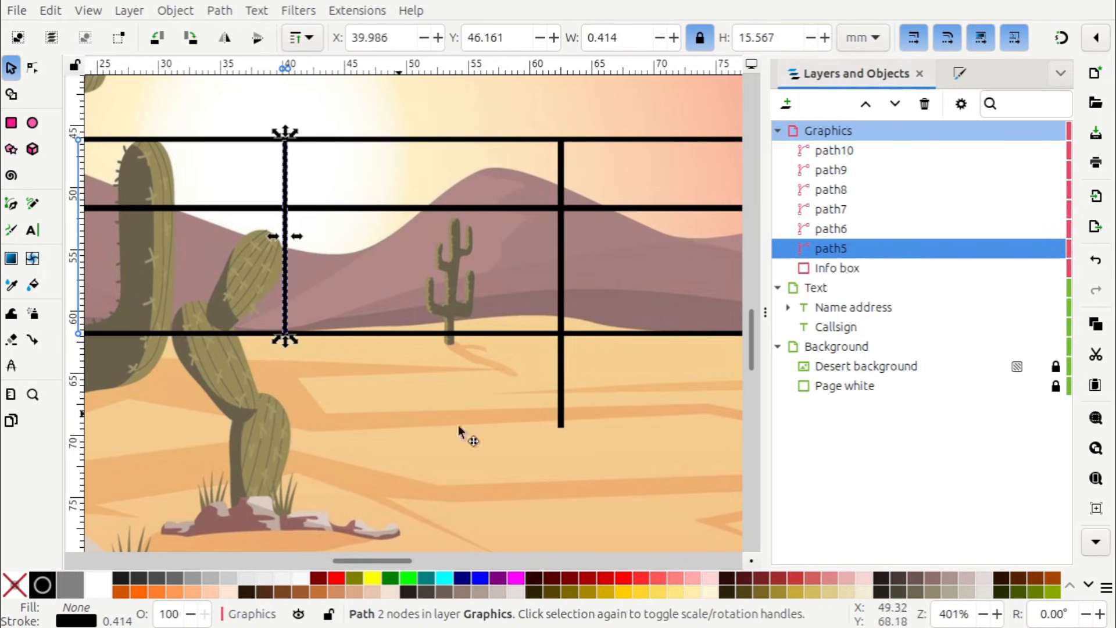
left_click(562, 400)
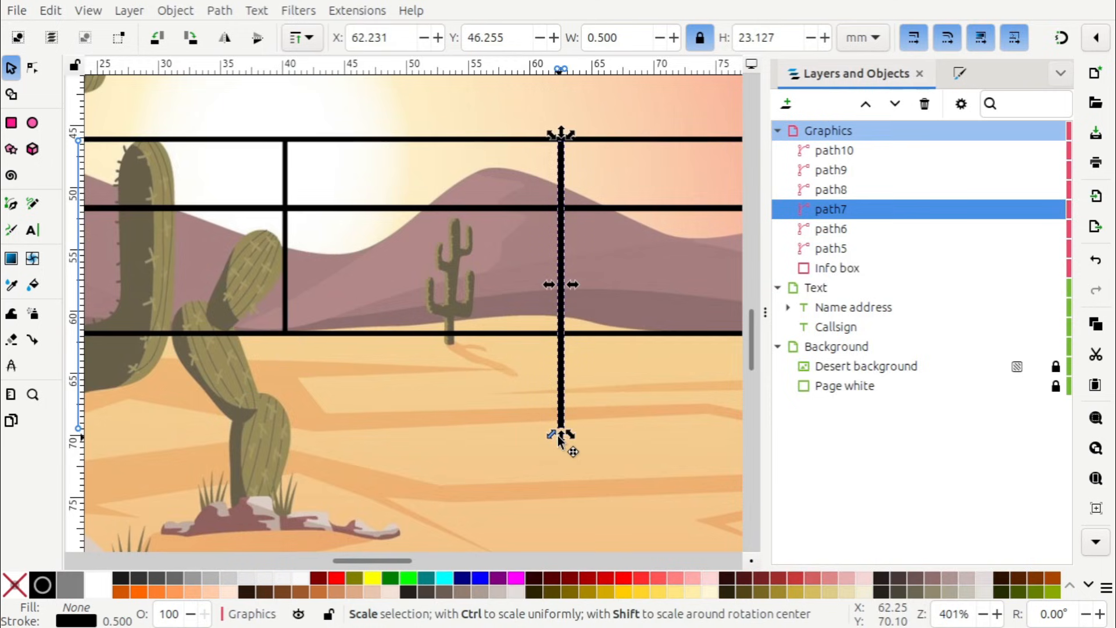
left_click_drag(564, 441, 569, 349)
Shorten the vertical dividers near X 80 mm and X 98 mm to about 15.8 mm and 15.2 mm, ending at the Info box's lower edge.
scroll(629, 381, "right", 10)
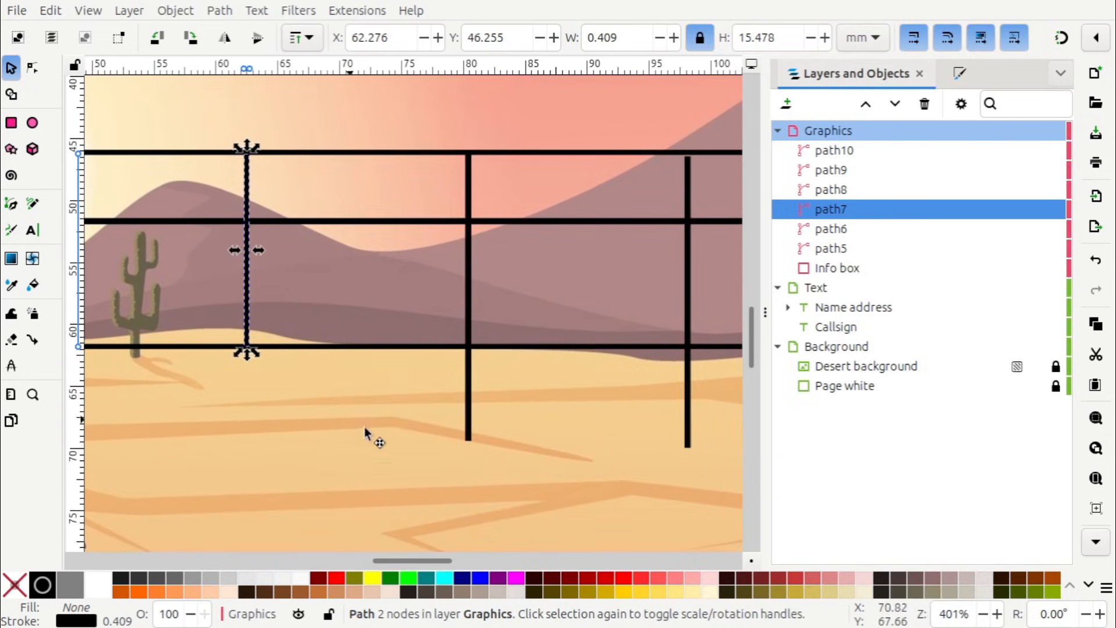
left_click(468, 413)
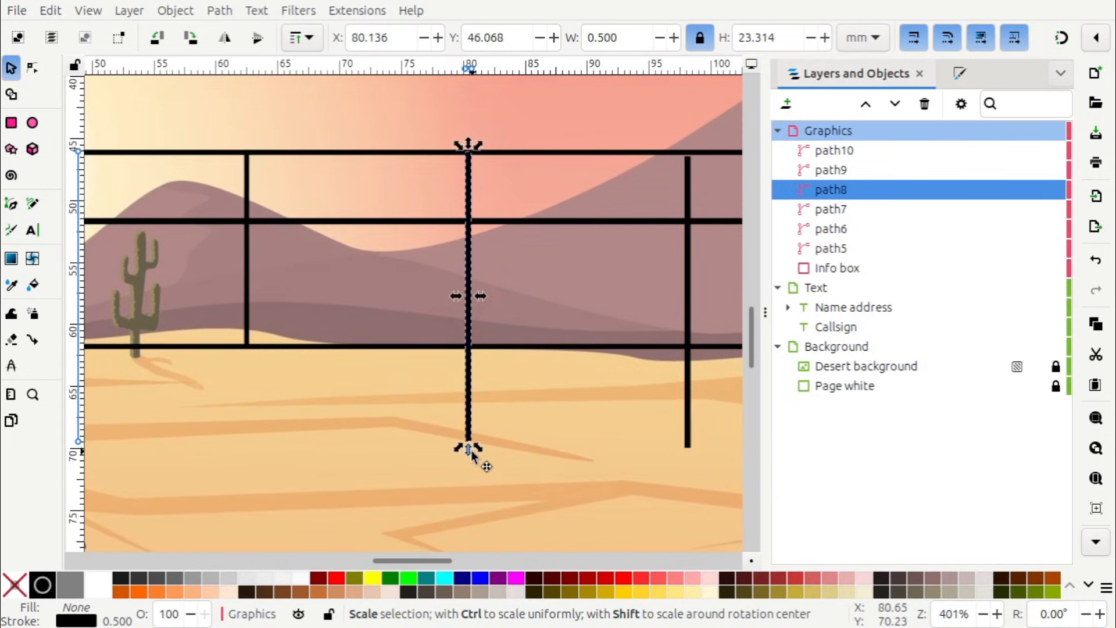
left_click_drag(469, 454, 469, 364)
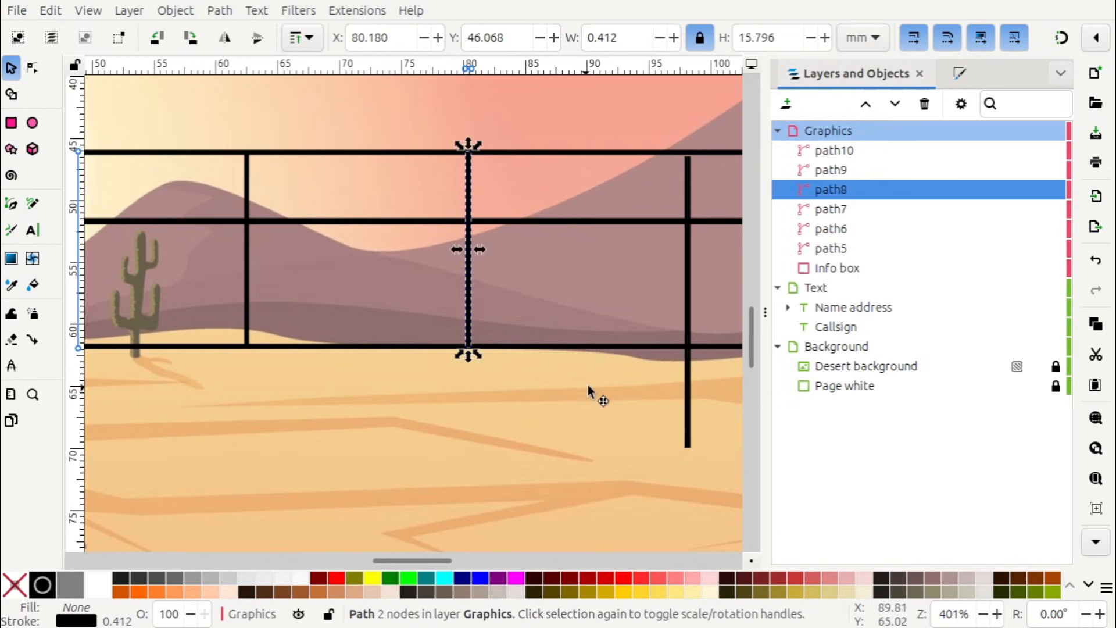
scroll(577, 379, "right", 1)
left_click_drag(577, 379, 389, 361)
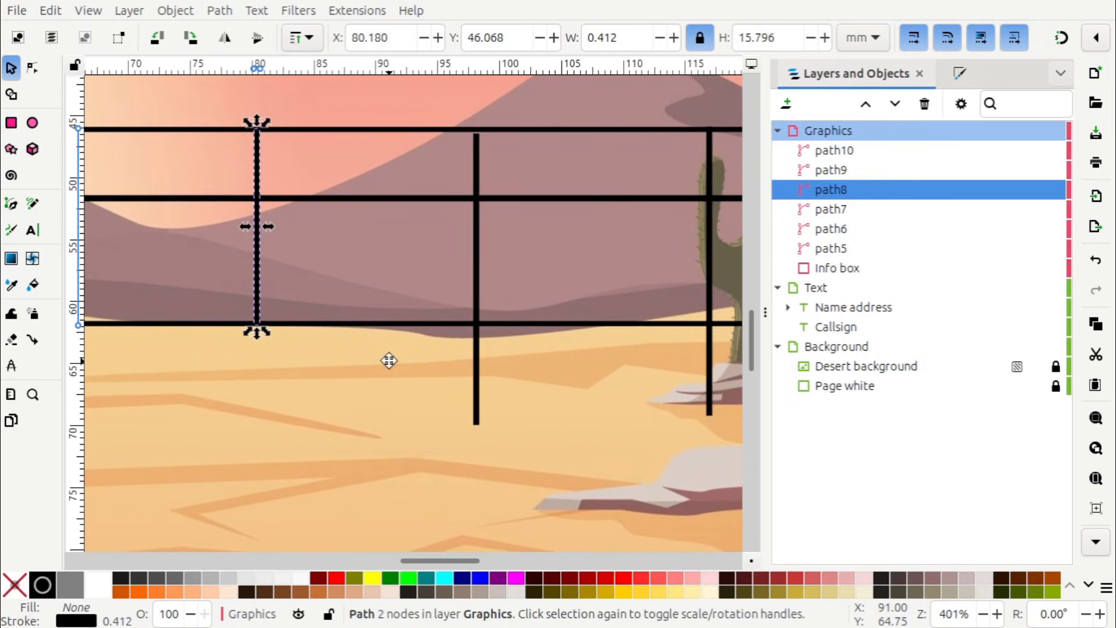
left_click(477, 407)
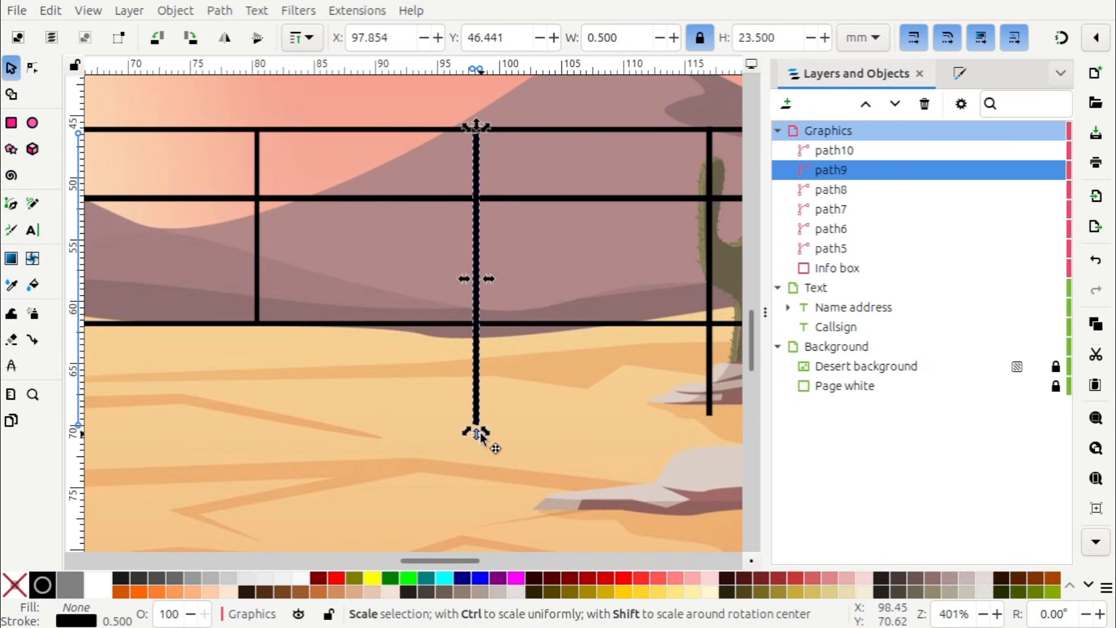
left_click_drag(478, 436, 477, 333)
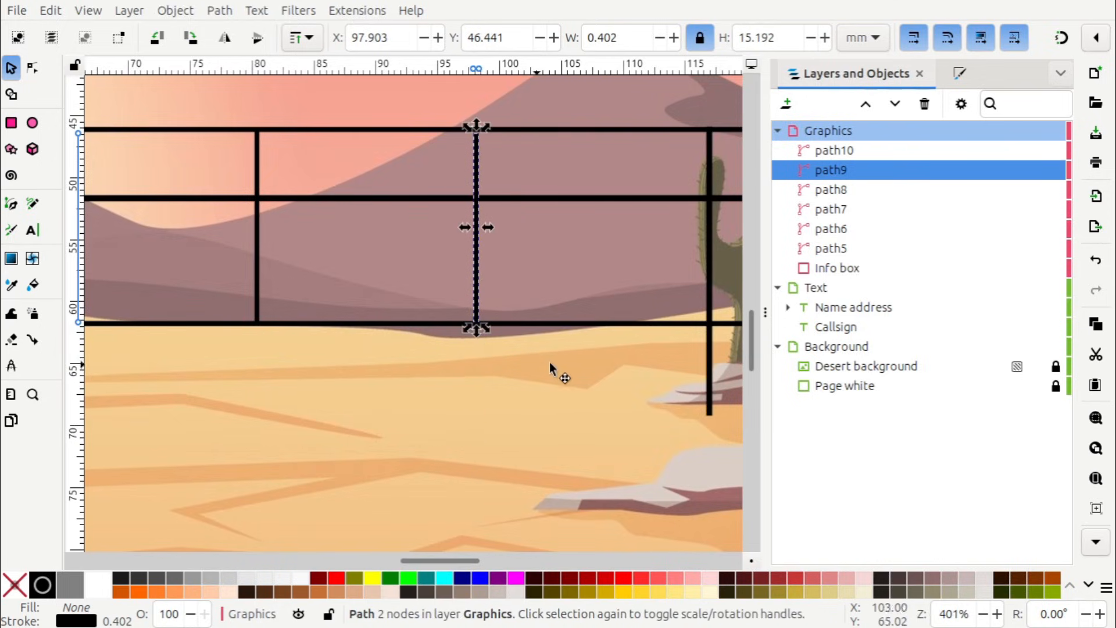
Shorten the last vertical divider near X 117 mm to about 16 mm, ending at the Info box's lower edge, and deselect it.
left_click_drag(598, 352, 331, 364)
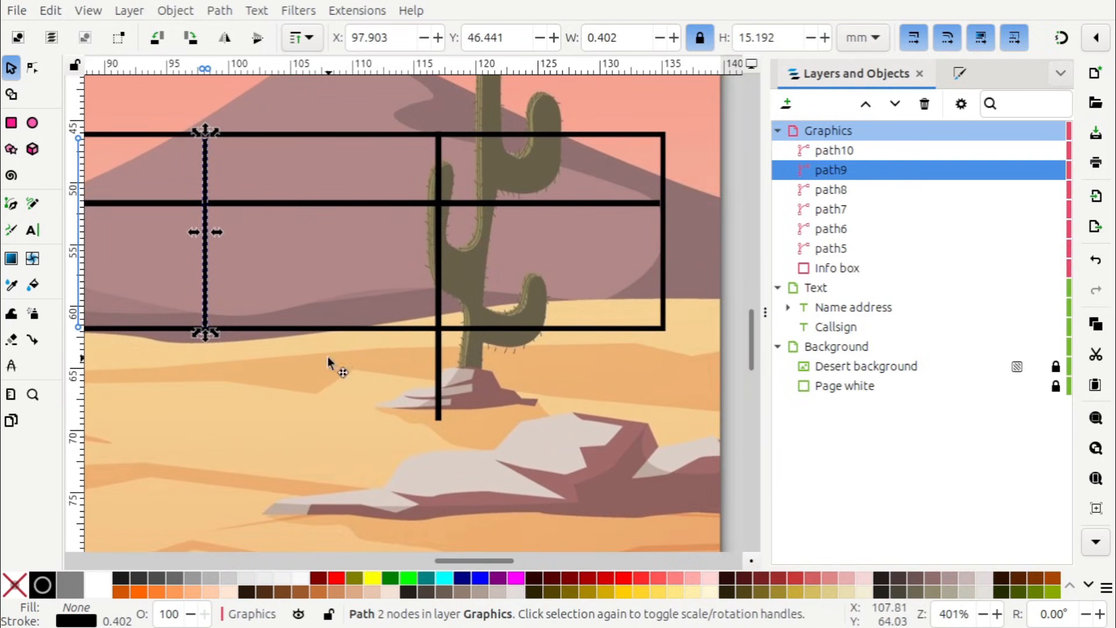
left_click(440, 380)
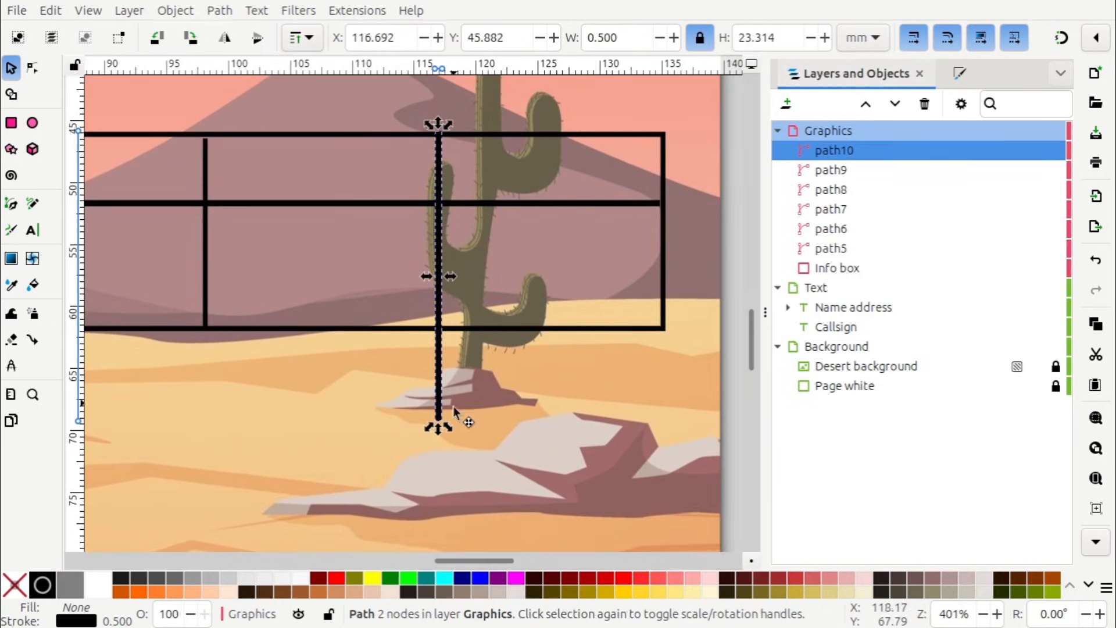
left_click_drag(439, 433, 438, 342)
key("Escape")
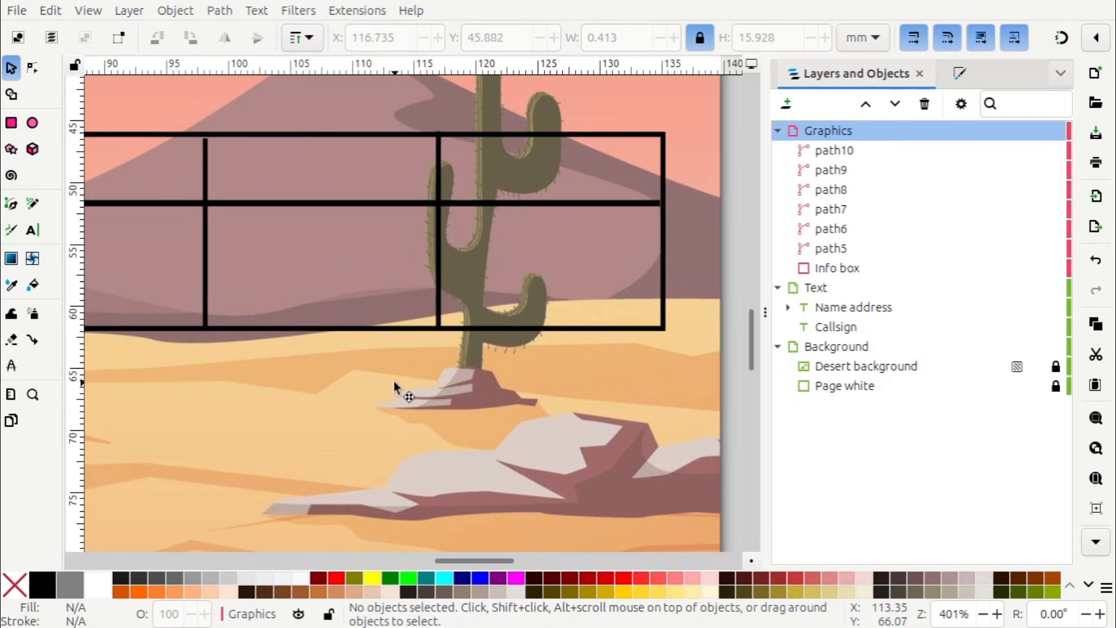
scroll(379, 384, "down", 3)
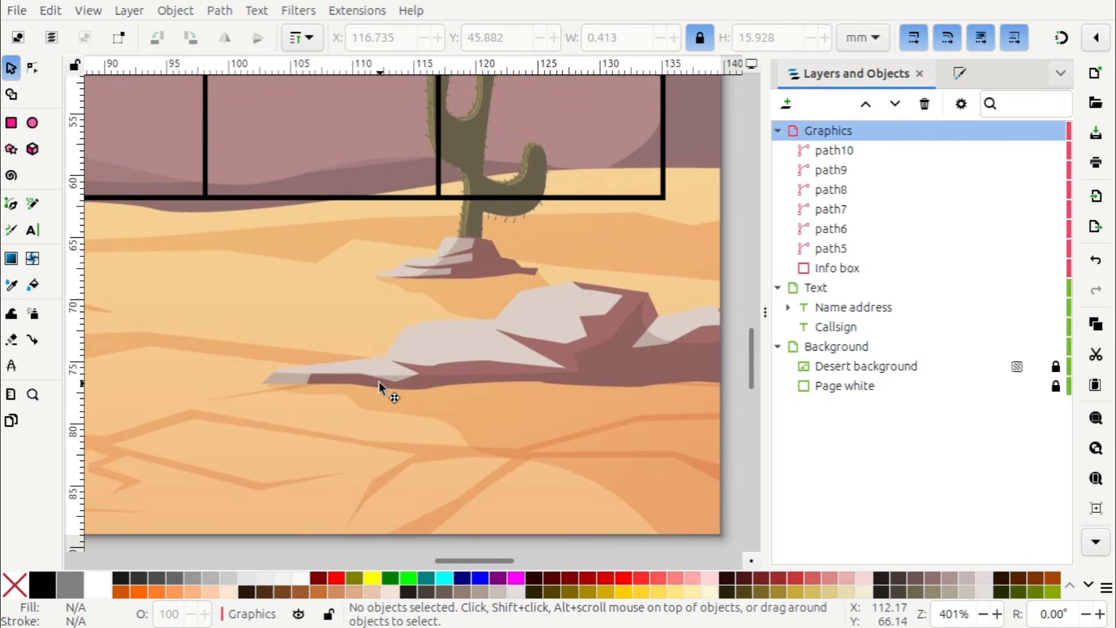
left_click_drag(436, 394, 513, 393)
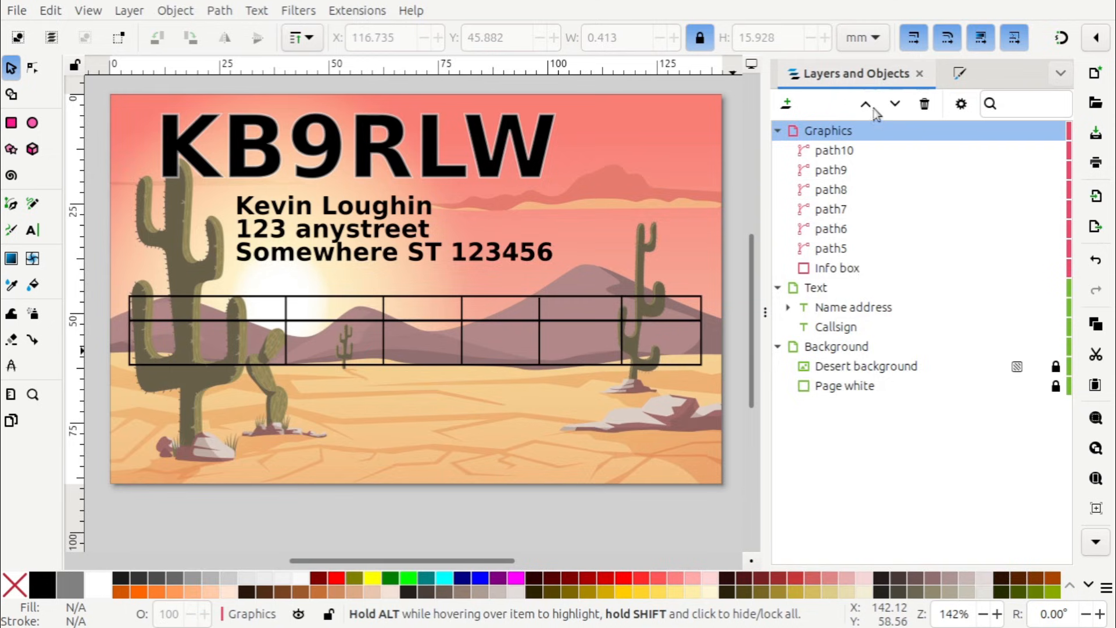
Examine which line on the card each path in the Graphics layer belongs to.
left_click(815, 136)
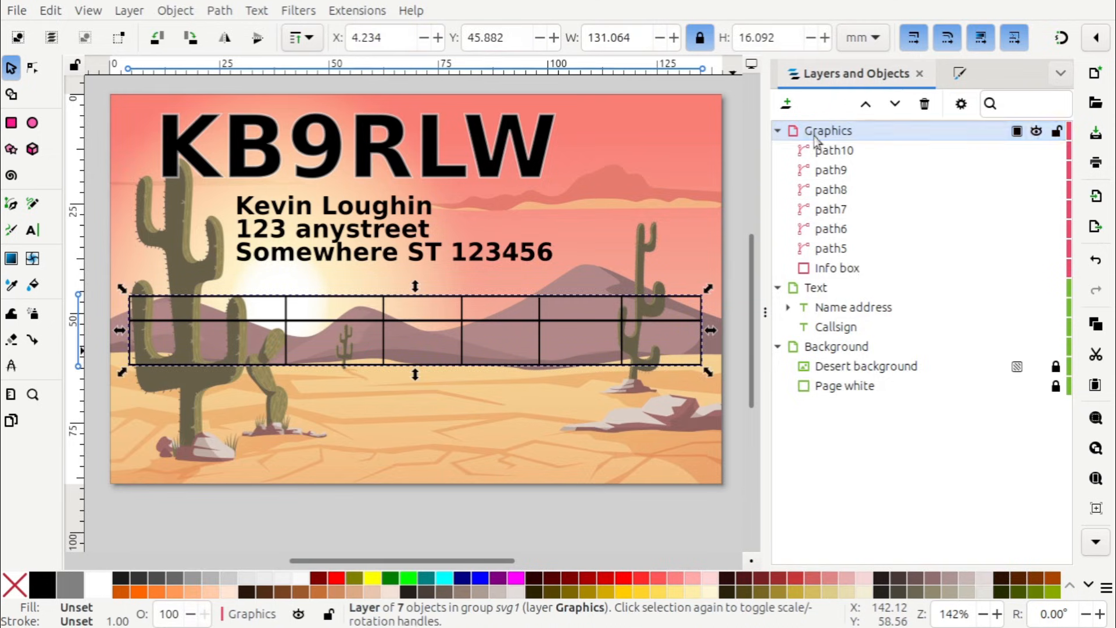
left_click(833, 155)
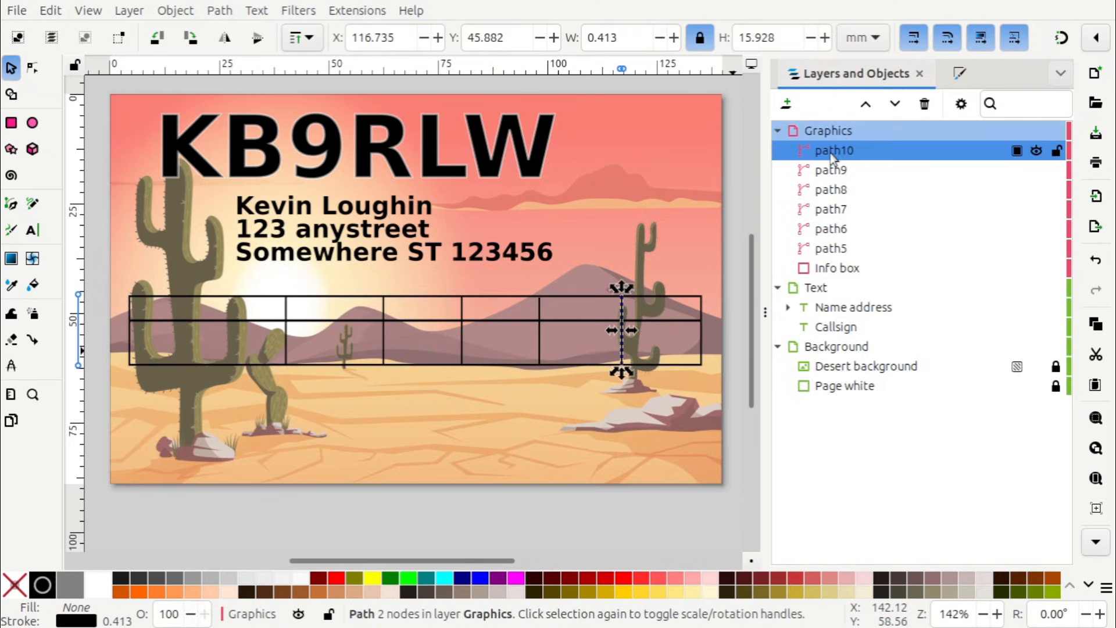
left_click(844, 172)
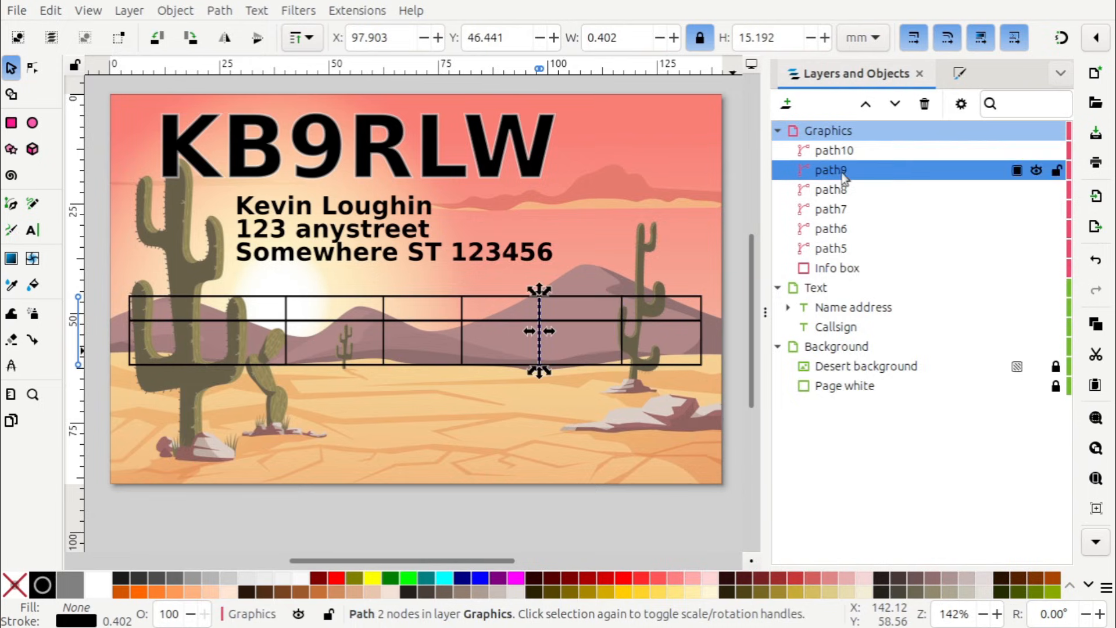
left_click(841, 195)
left_click(838, 211)
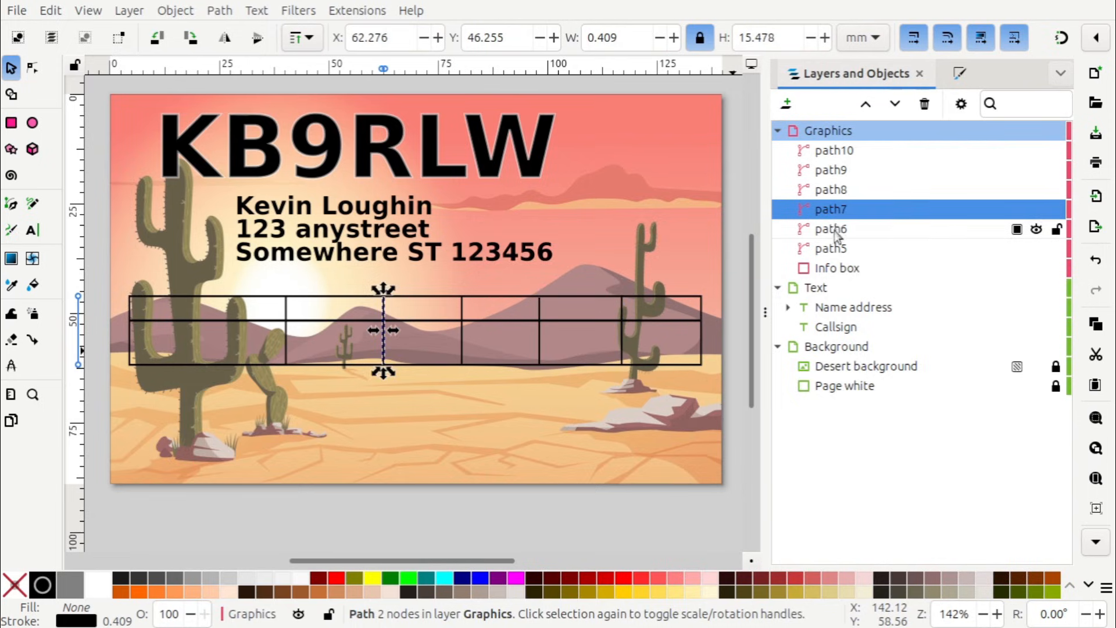
left_click(837, 230)
left_click(838, 248)
Group the Info box rectangle with path5 through path10 in the Graphics layer.
left_click(836, 271)
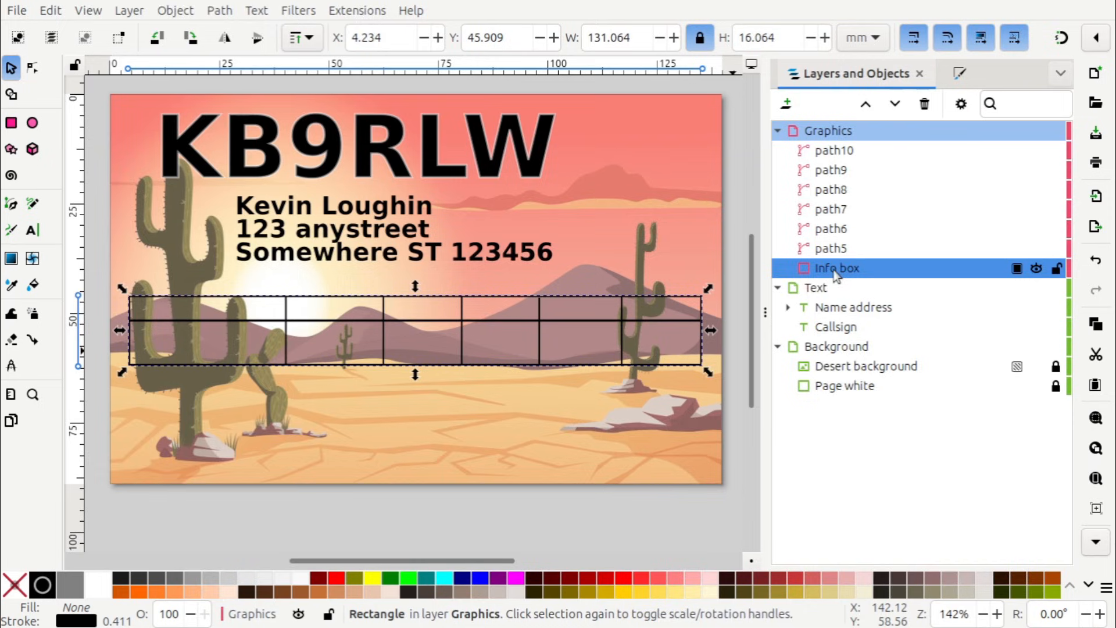
left_click(843, 151, "shift")
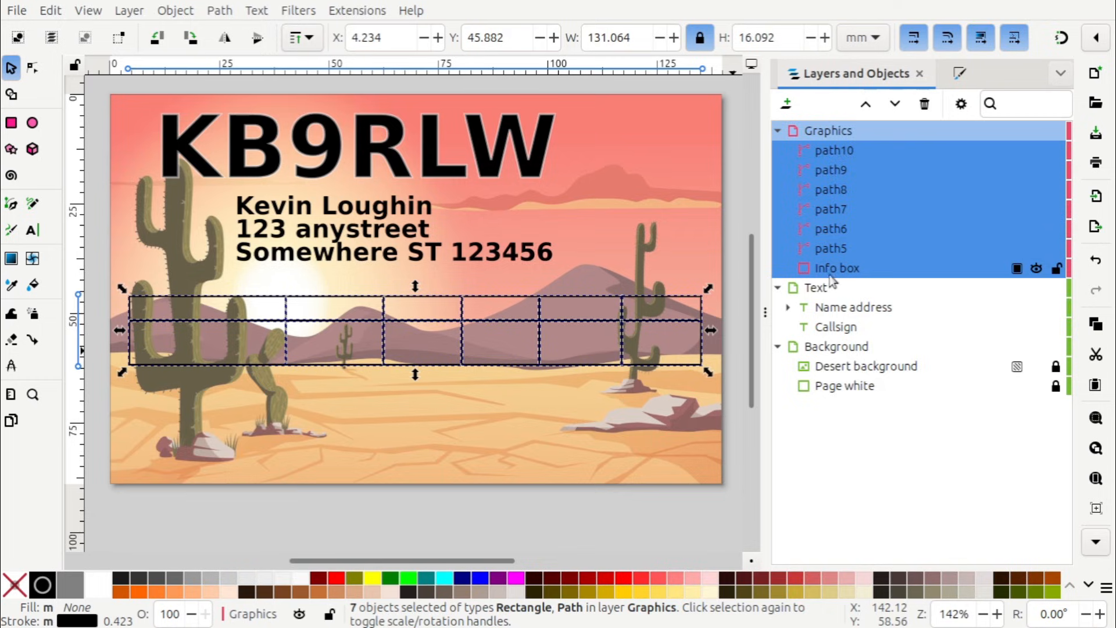
left_click(182, 10)
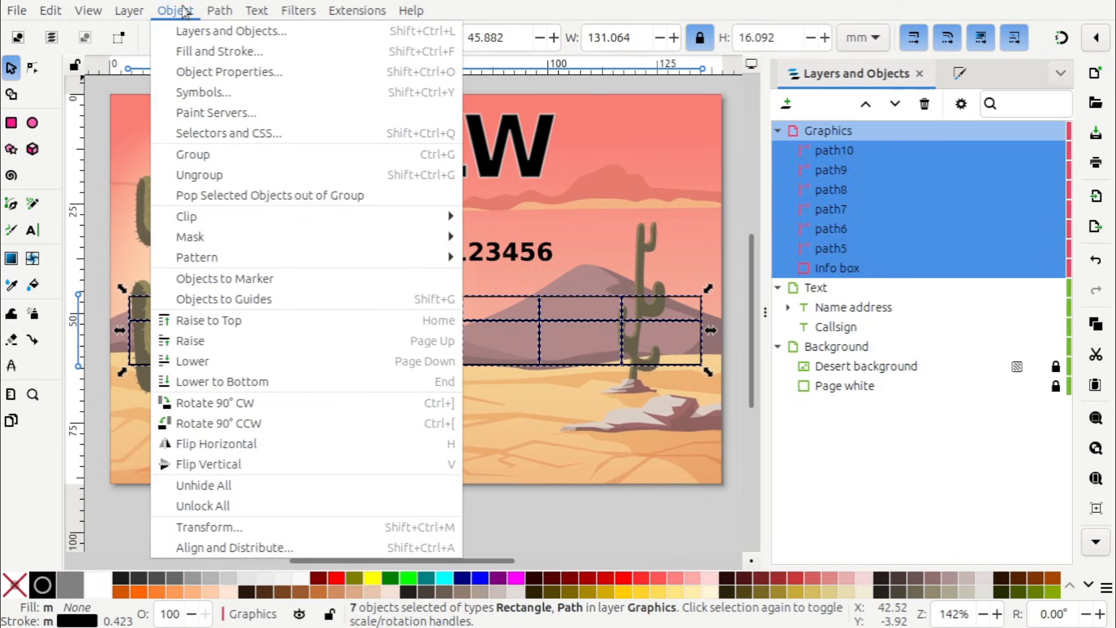
left_click(196, 156)
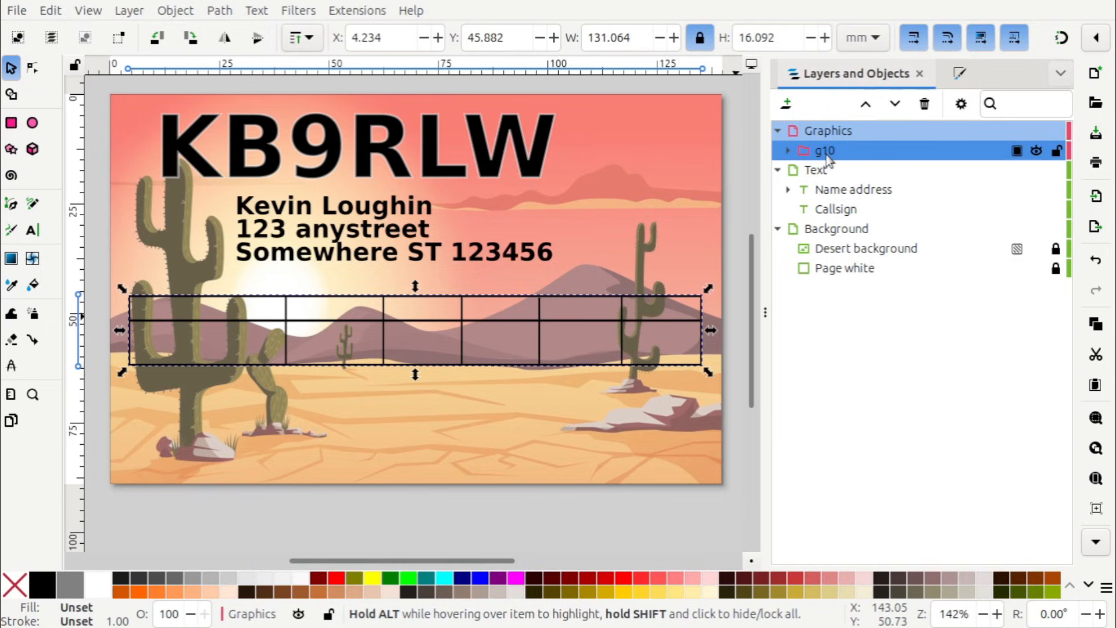
Check the contents of the new group in the Graphics layer and rename it Info box group.
left_click(789, 151)
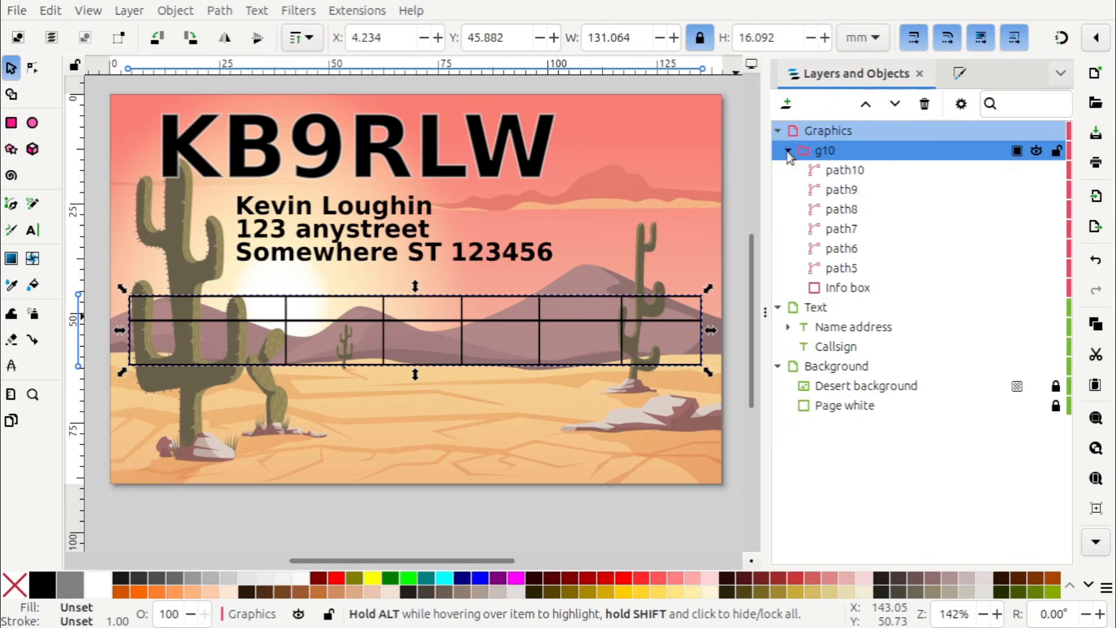
left_click(789, 152)
double_click(846, 151)
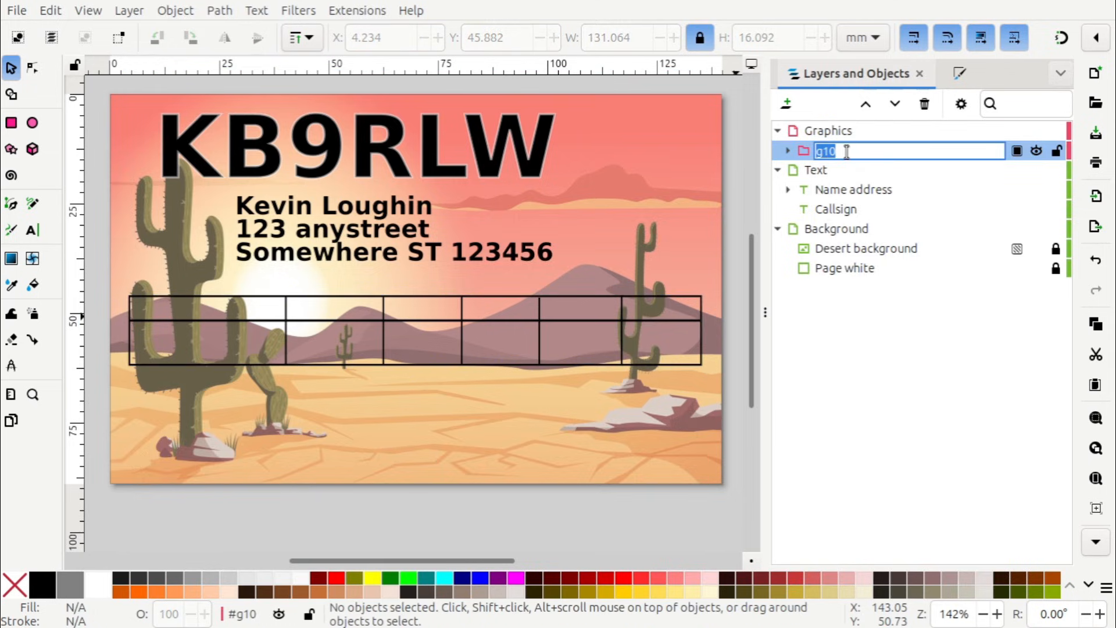
key("BackSpace")
key("Return")
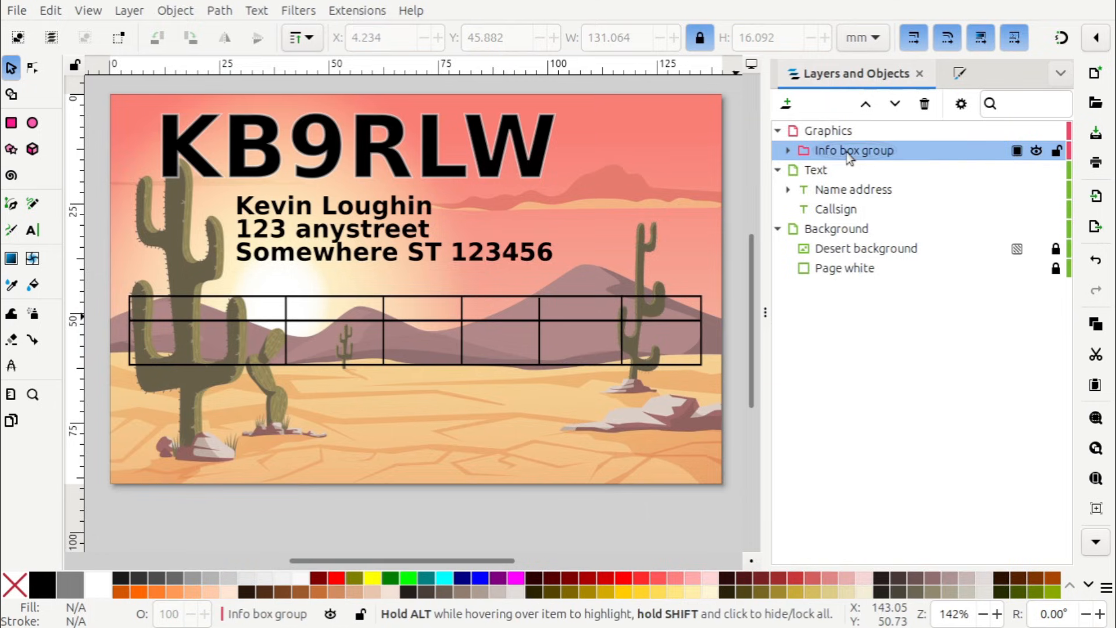
Move the Info box group about 3 mm down to about X 4.6, Y 48.7 mm, deselect it, and collapse its object list.
left_click(850, 157)
mouse_move(459, 358)
left_mouse_down()
mouse_move(461, 394)
mouse_move(458, 363)
left_mouse_up()
left_click(467, 420)
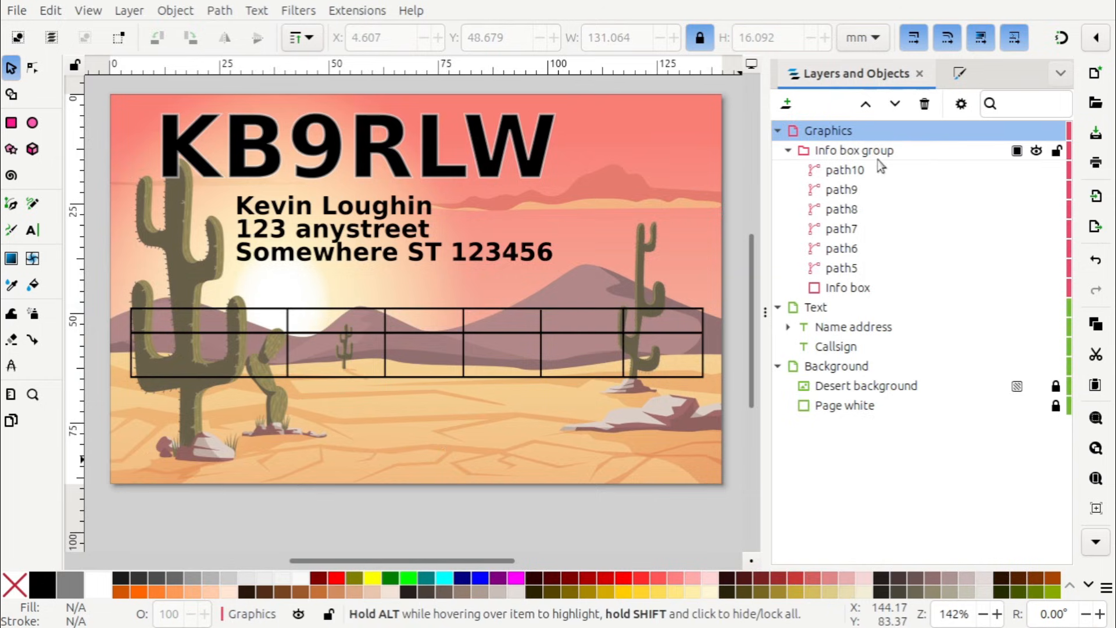
left_click(788, 151)
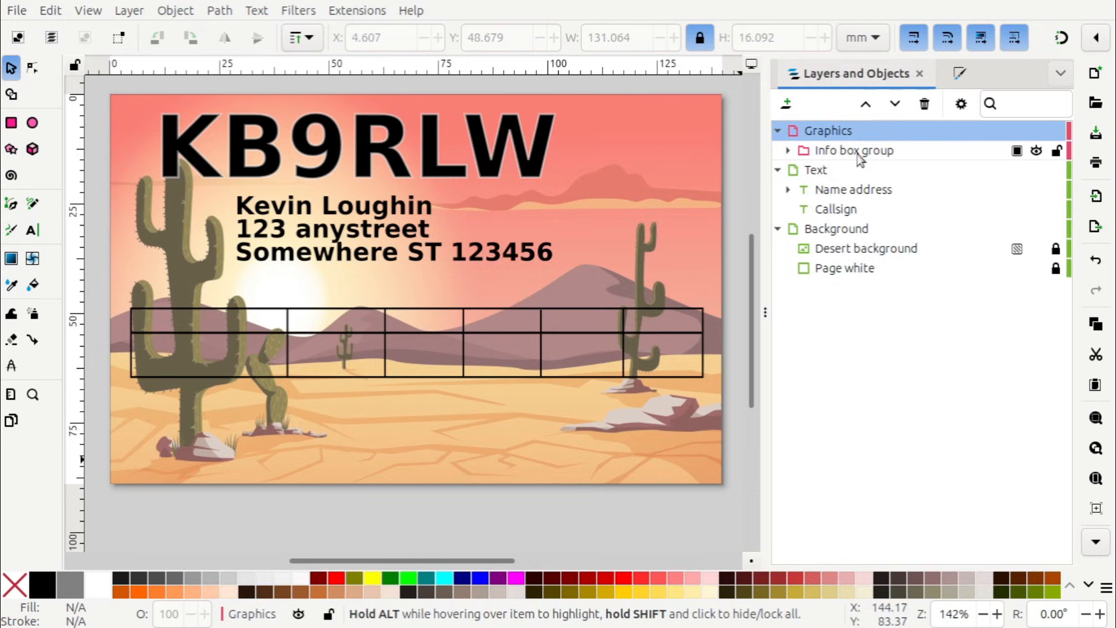
Move the Text layer above the Graphics layer in the layer order.
left_click(859, 154)
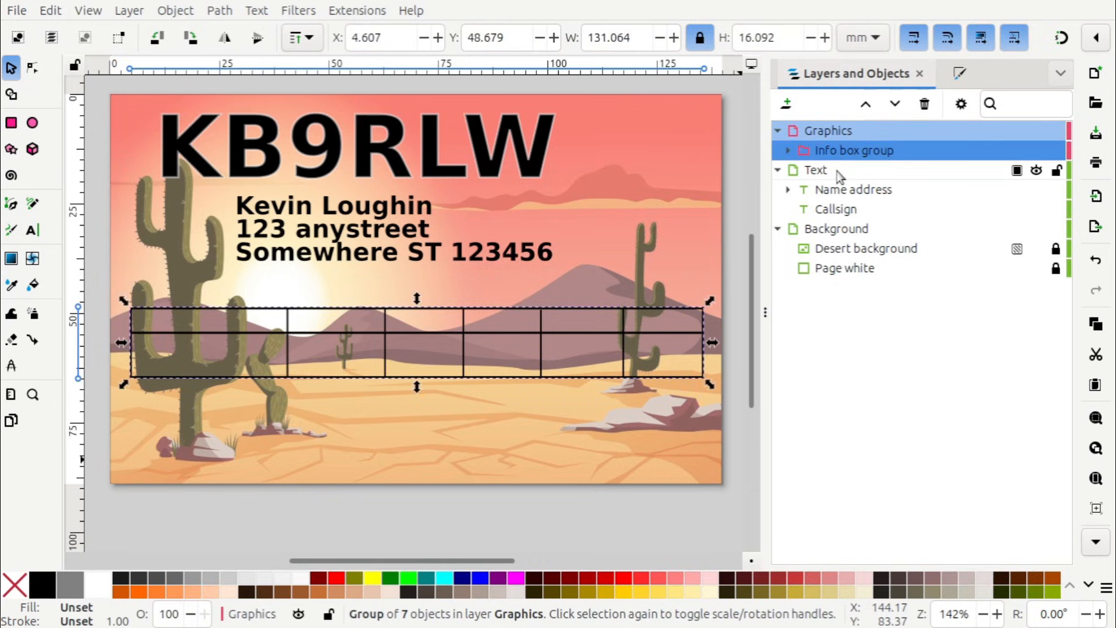
left_click(838, 172)
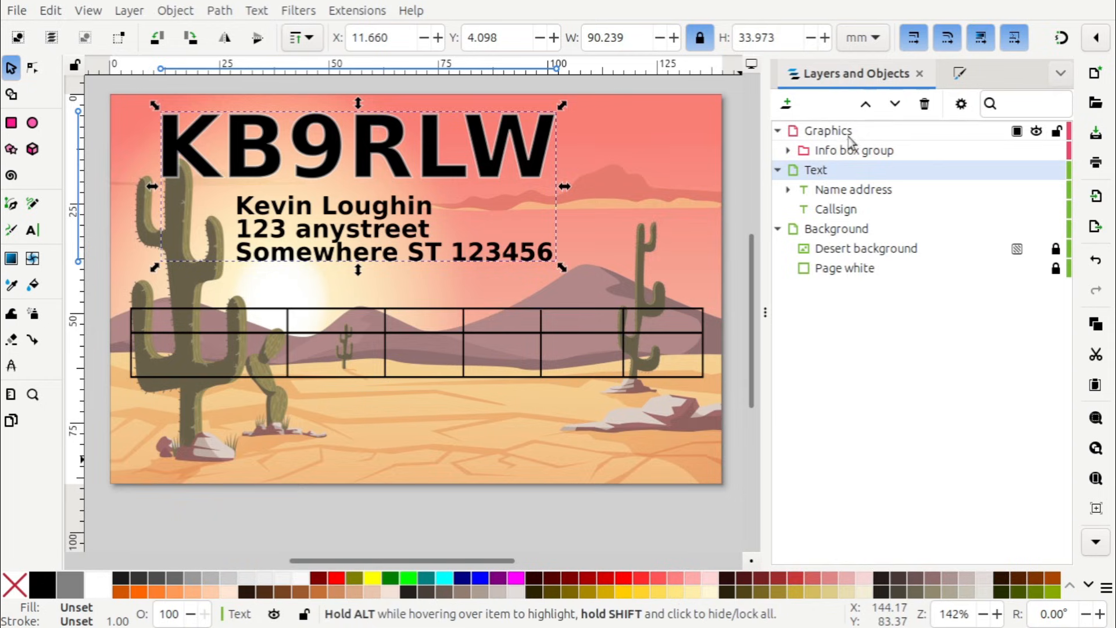
left_click_drag(820, 172, 830, 131)
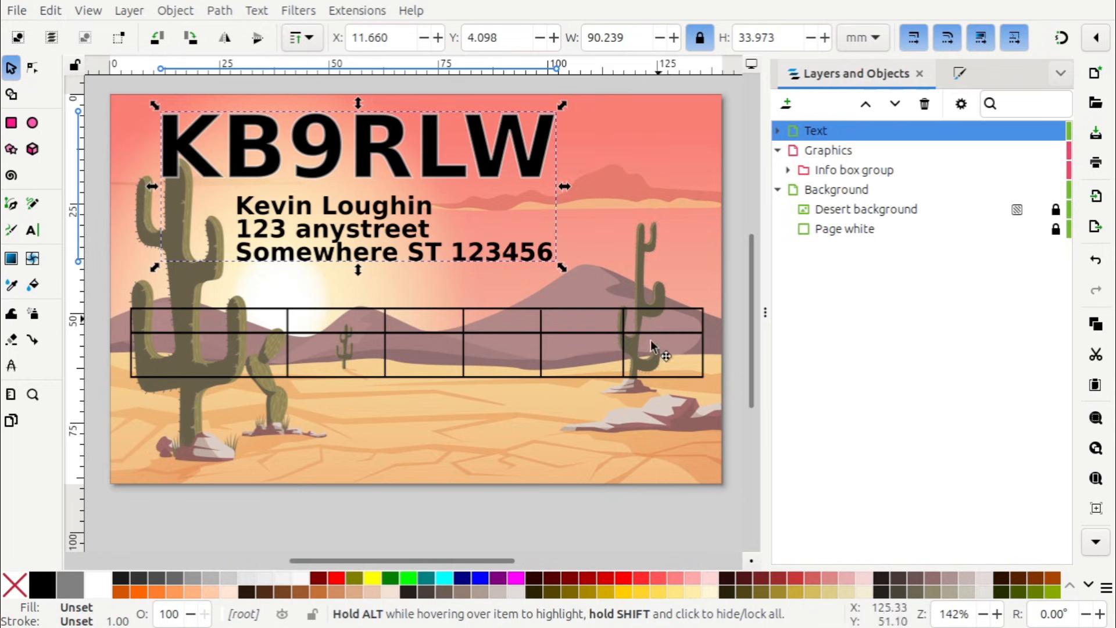
Add the text "Cor" in DejaVu Sans Bold 12 pt just above the Info box's upper-left corner.
left_click(32, 231)
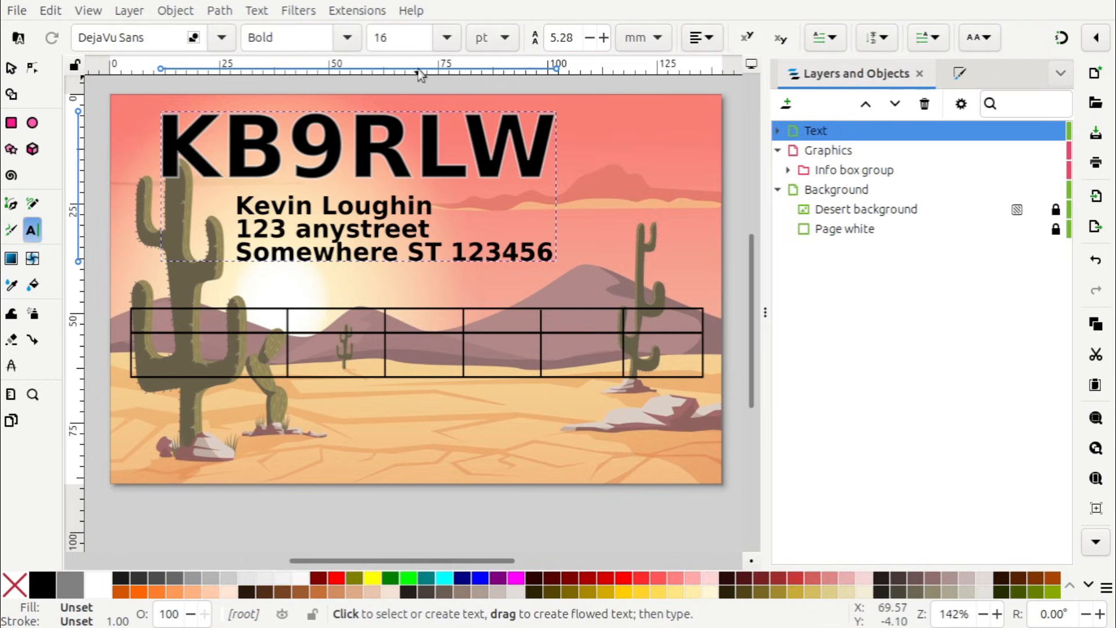
left_click(453, 37)
left_click(387, 209)
left_click(136, 293)
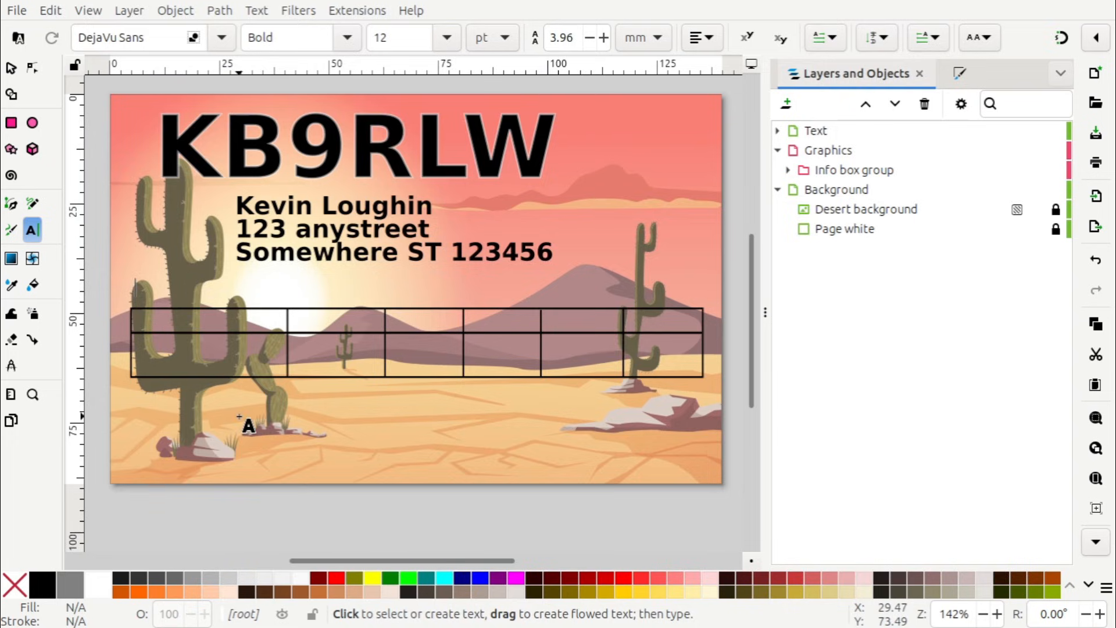
type("Cor")
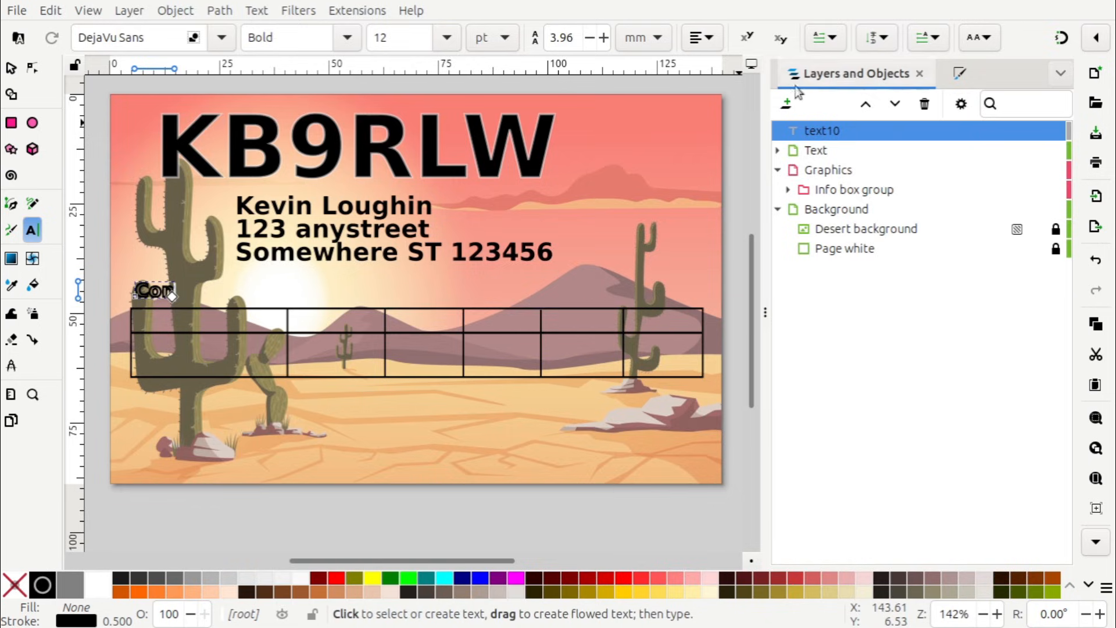
Remove the stroke from the "Con" text above the Info box and give it a flat black fill.
left_click(960, 74)
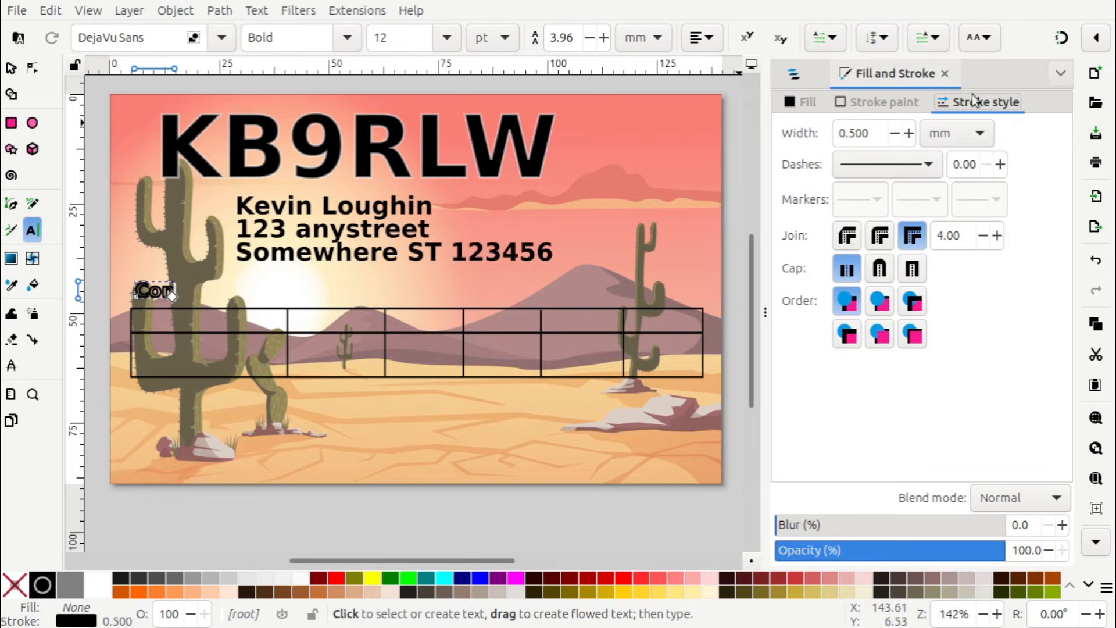
double_click(875, 129)
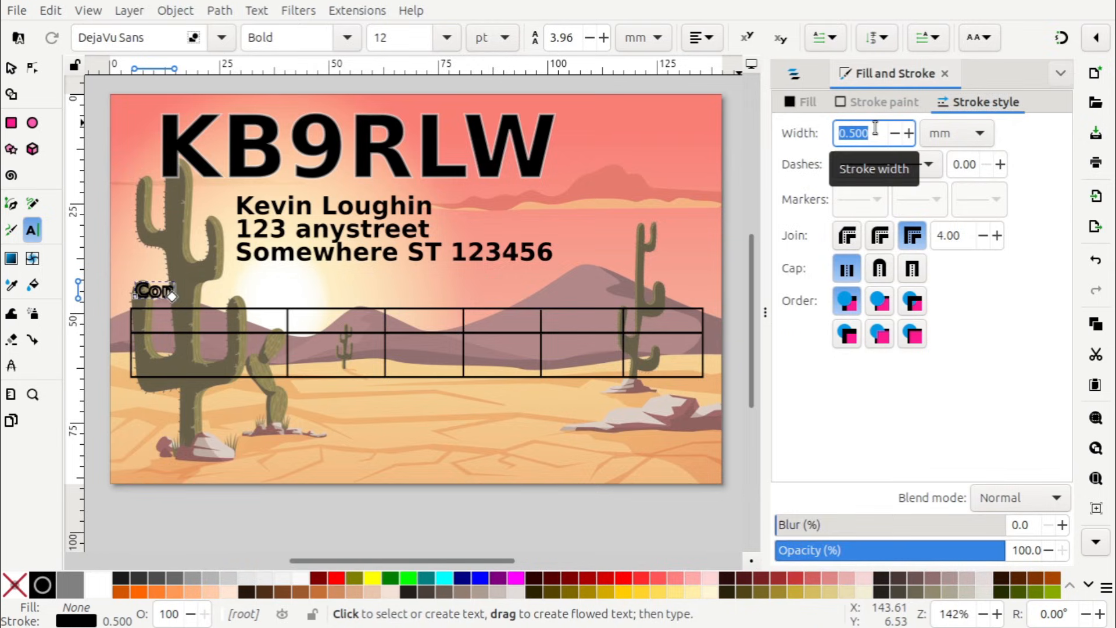
type("0")
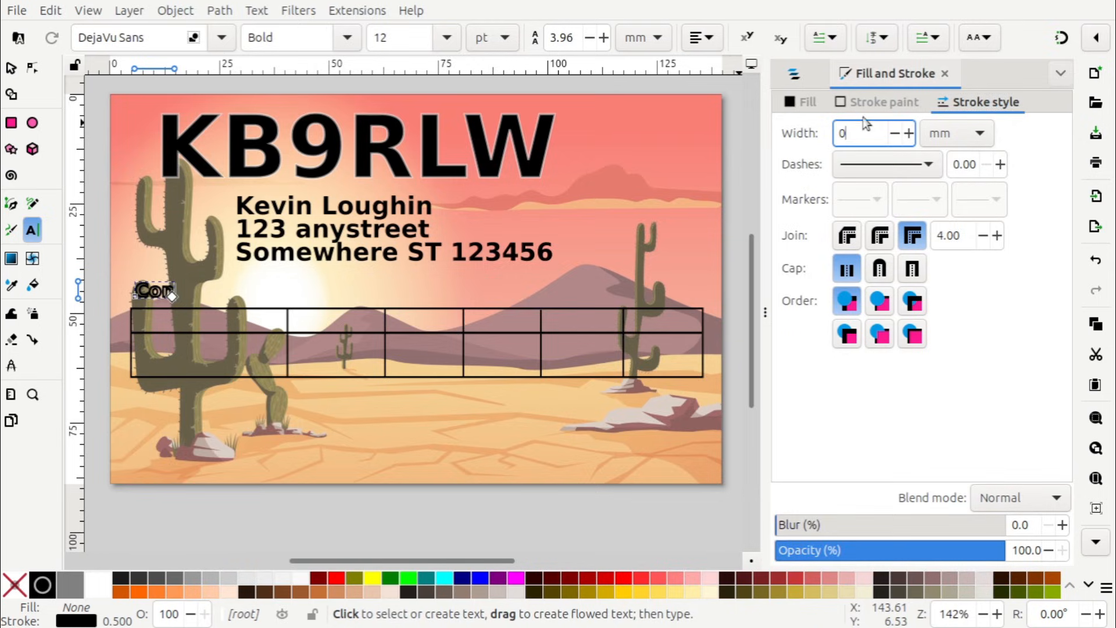
left_click(878, 103)
left_click(787, 127)
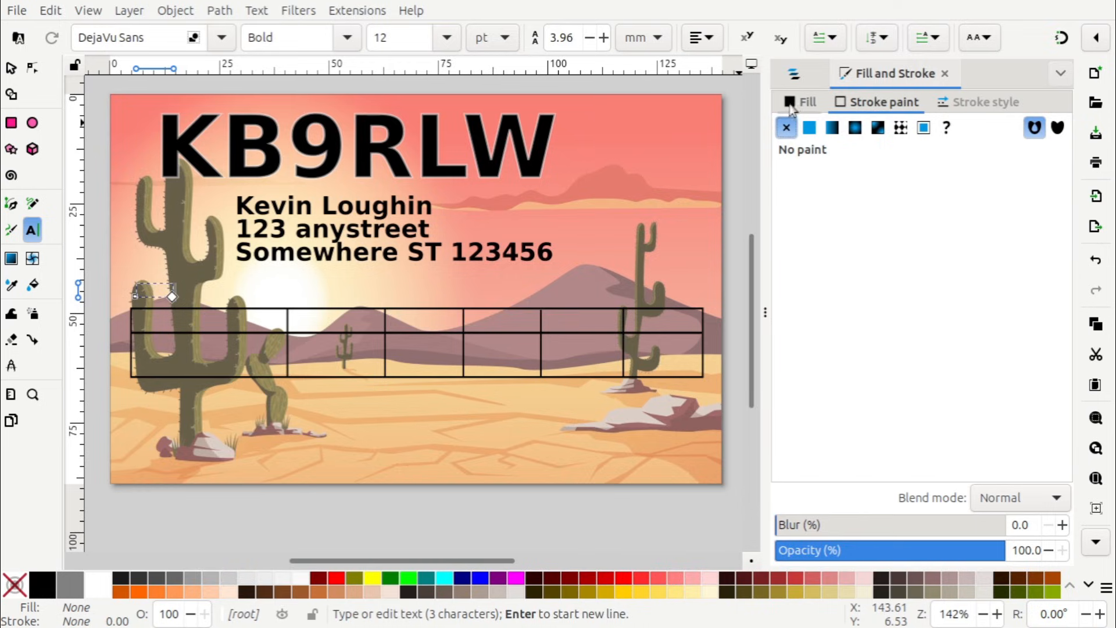
left_click(791, 105)
left_click(809, 127)
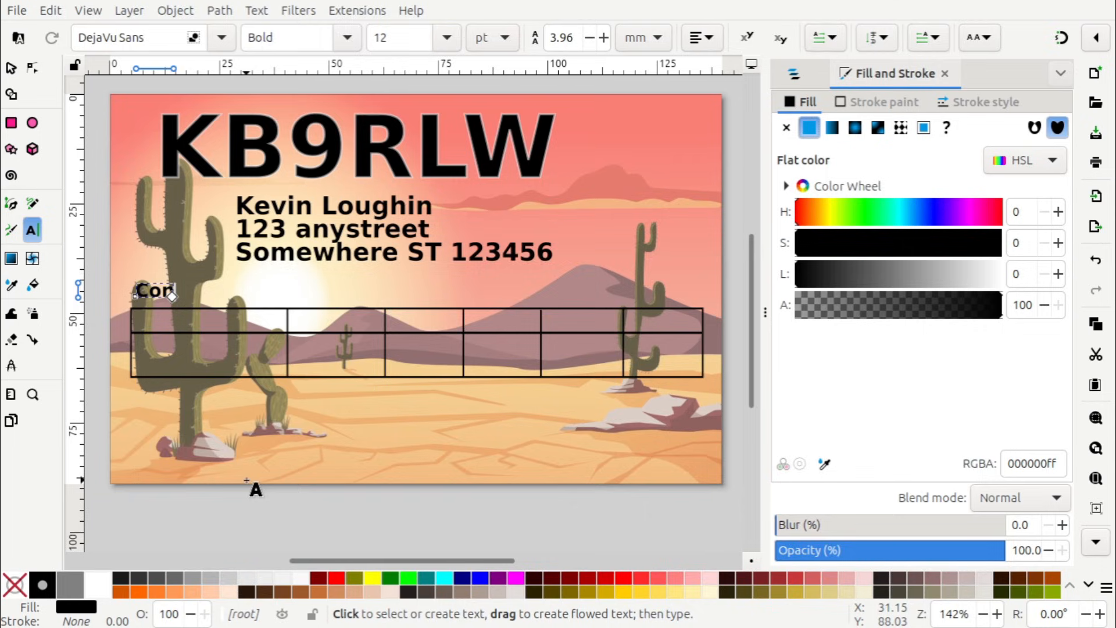
Complete the text above the Info box as "Confirming QSO" and set its font size to 10 pt.
double_click(170, 292)
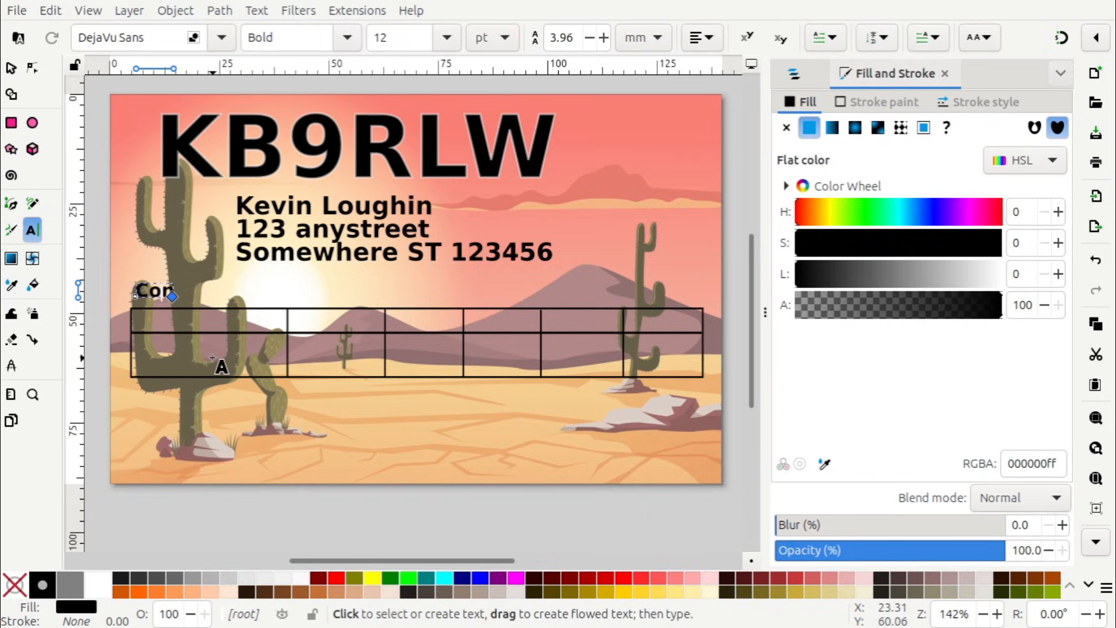
key("Right")
type("fir")
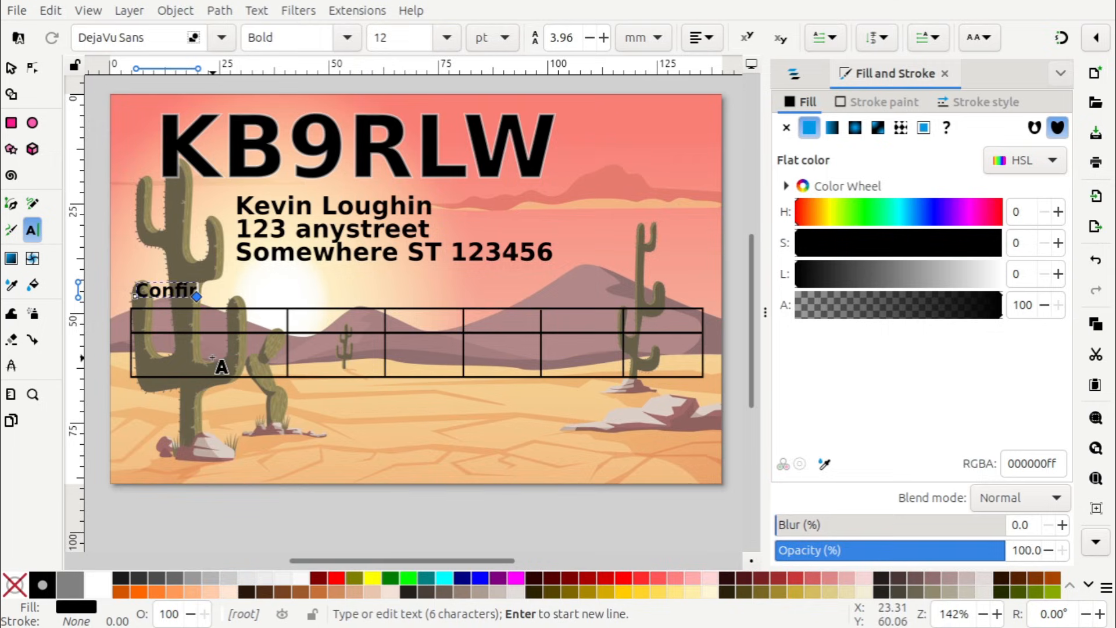
type("ming QS")
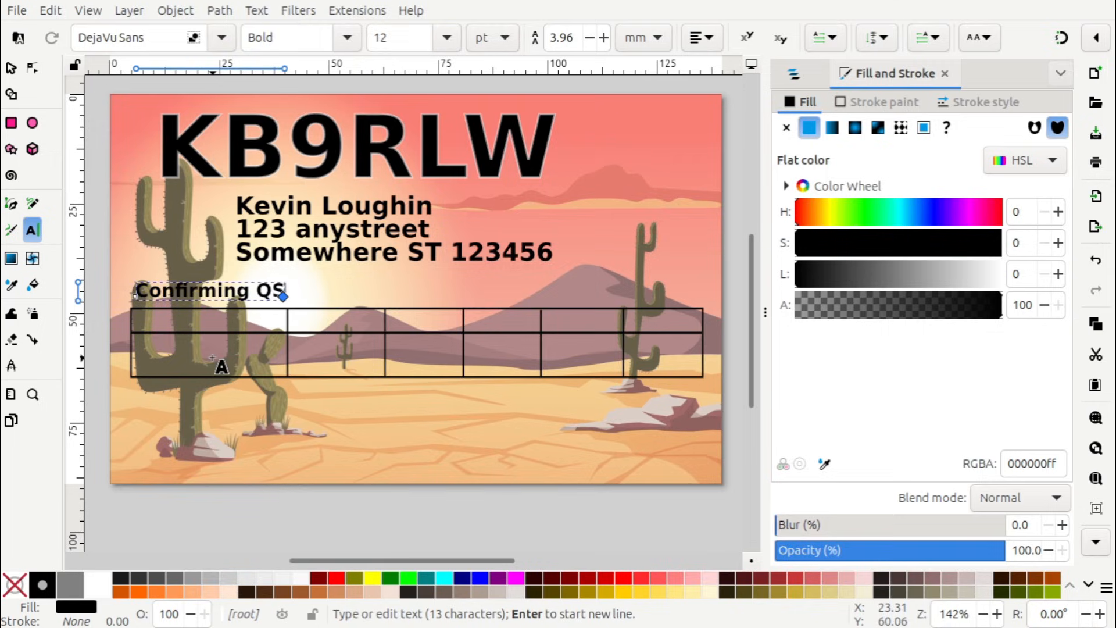
type("O")
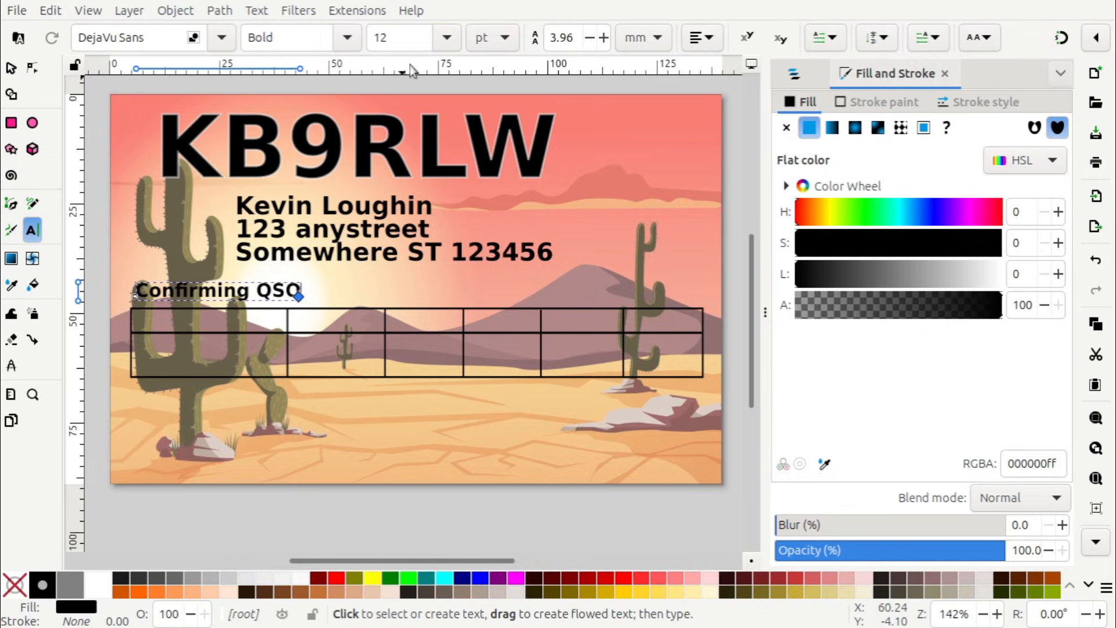
left_click(448, 39)
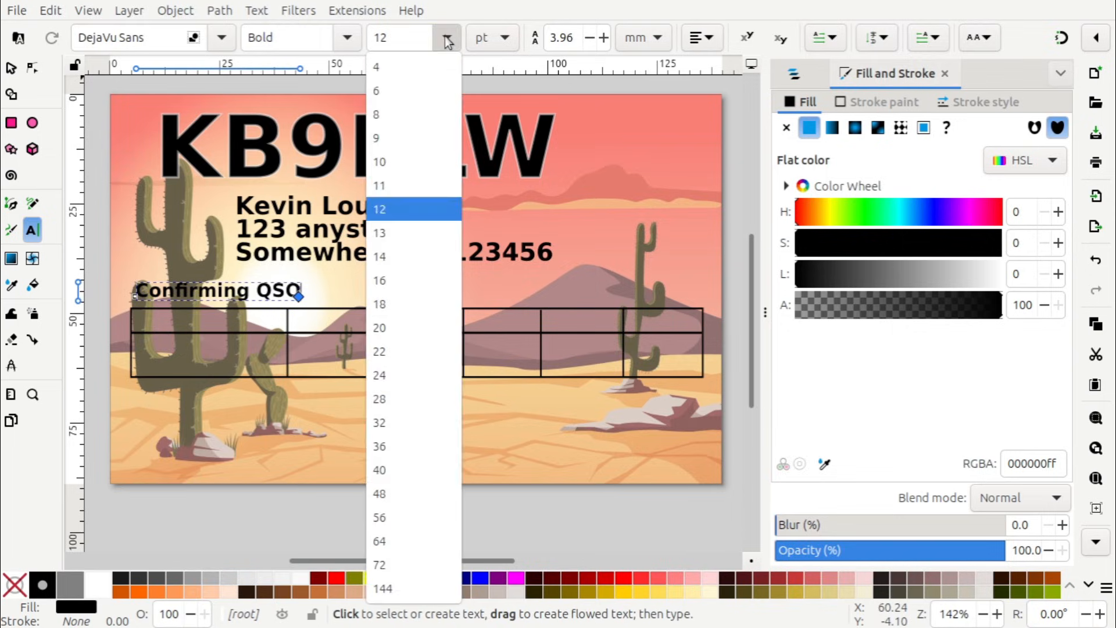
left_click(410, 162)
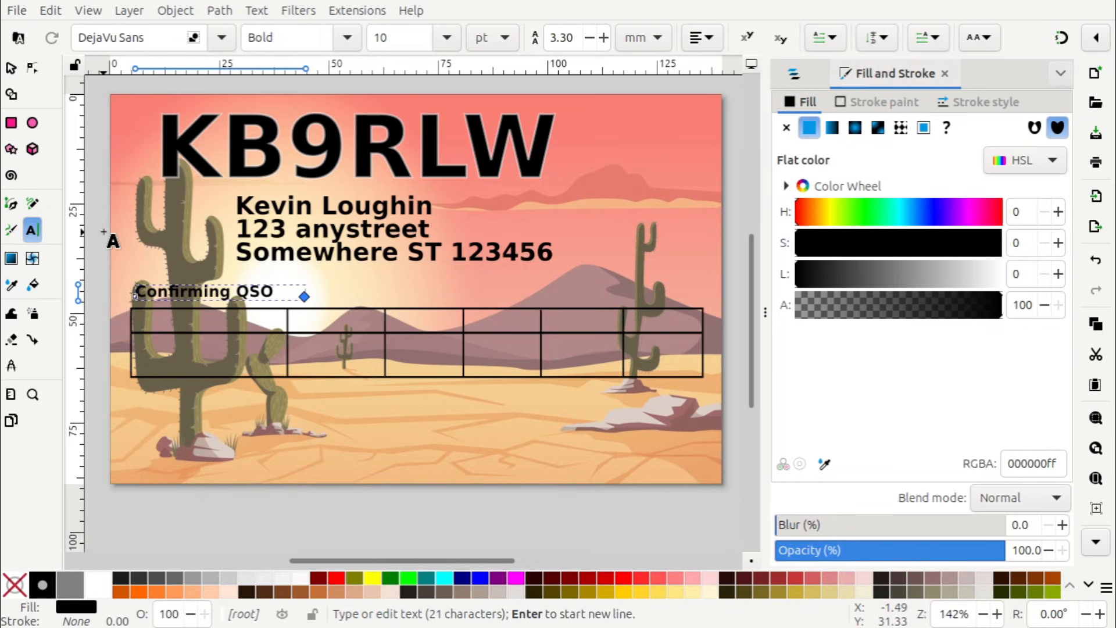
Append the headings "Date", "Time", "MHz", "RST" and "Mode" to the same text line, spaced to match the box columns.
type("Dat")
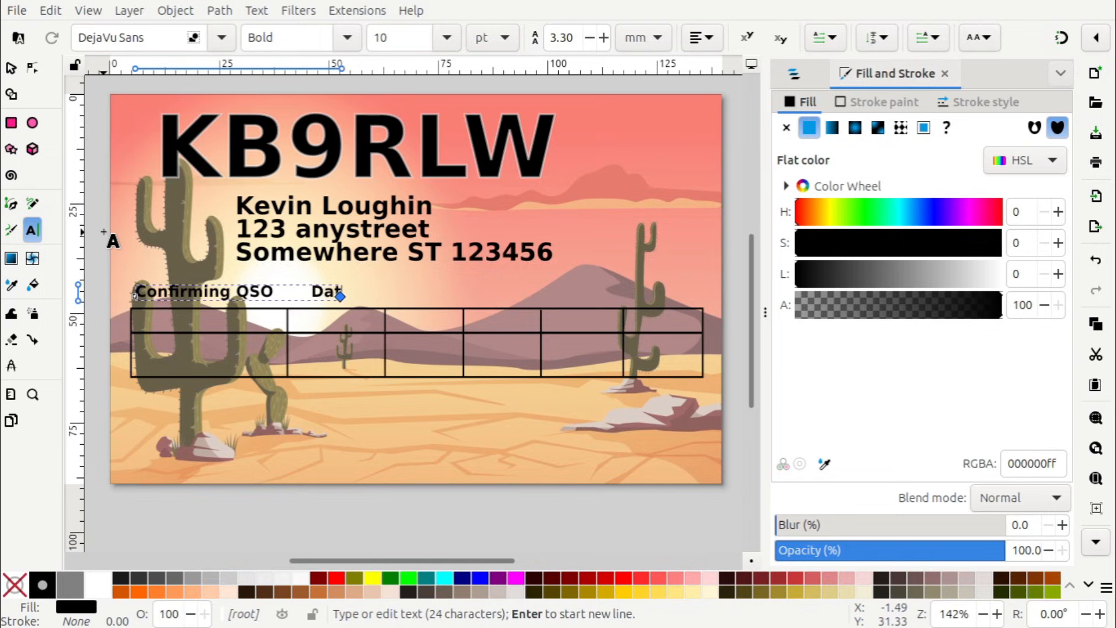
type("e          Time")
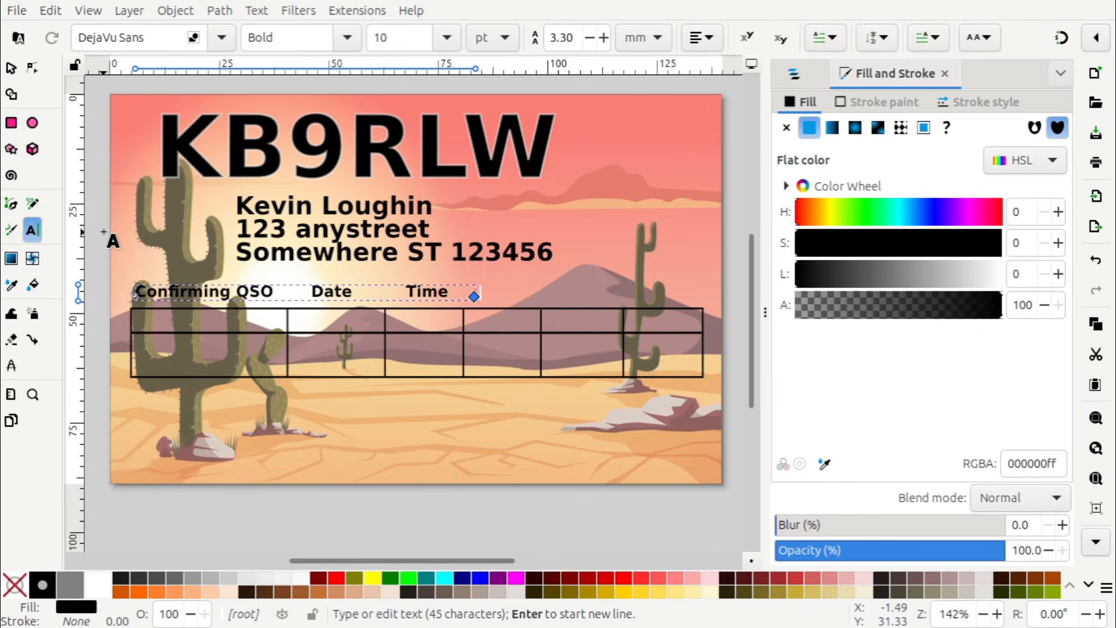
type("      Freq")
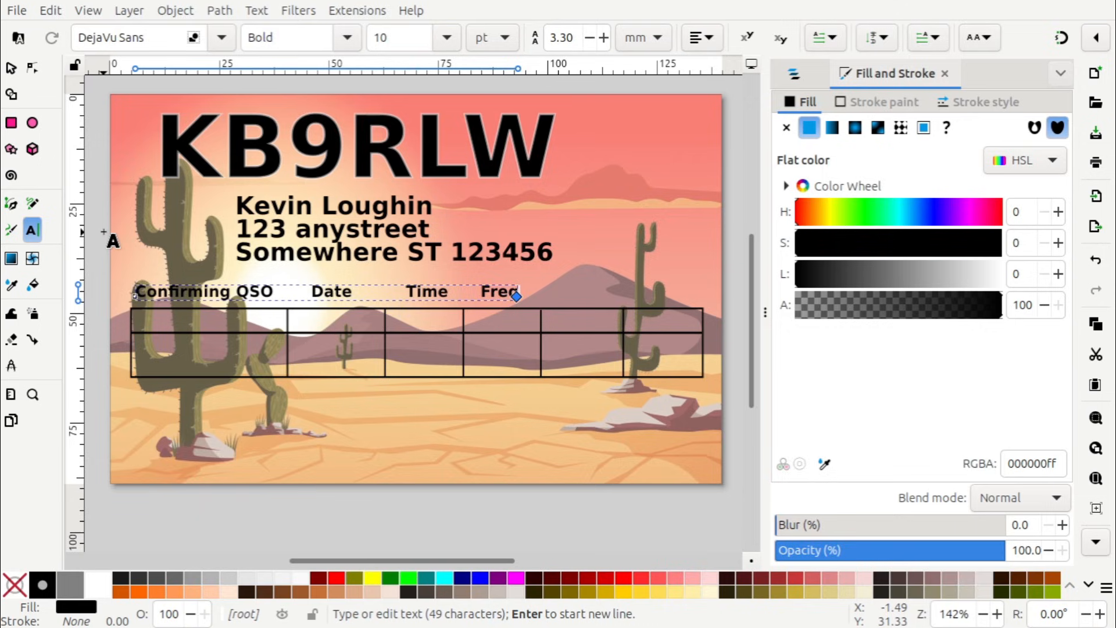
key("BackSpace")
key("BackSpace")
key("BackSpace")
key("BackSpace")
type("MH")
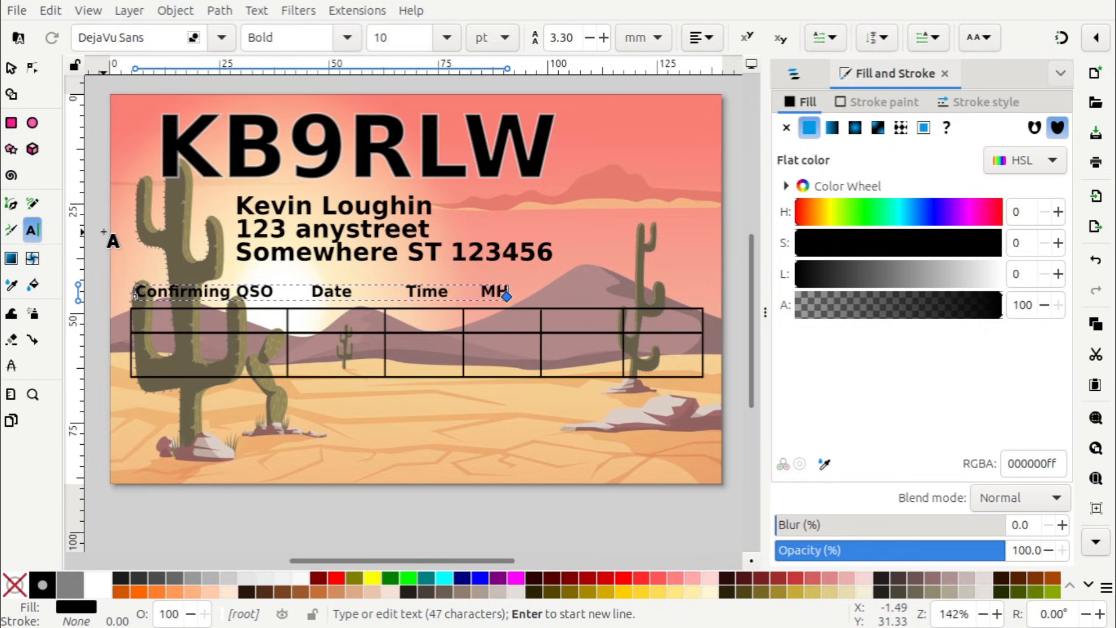
type("z")
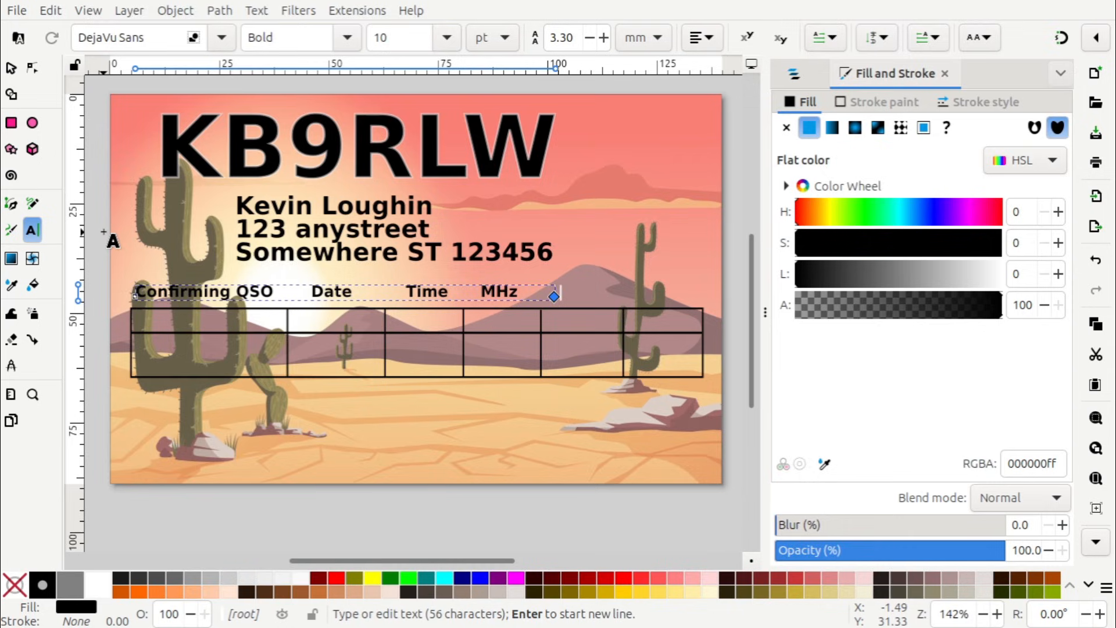
type("        RST        Mo")
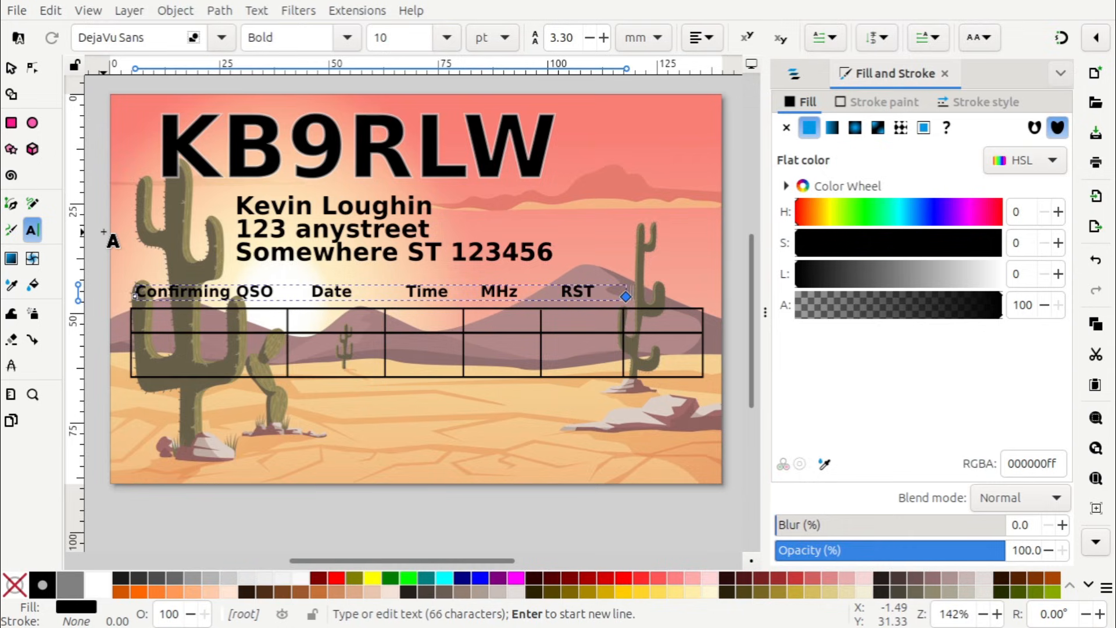
type("de")
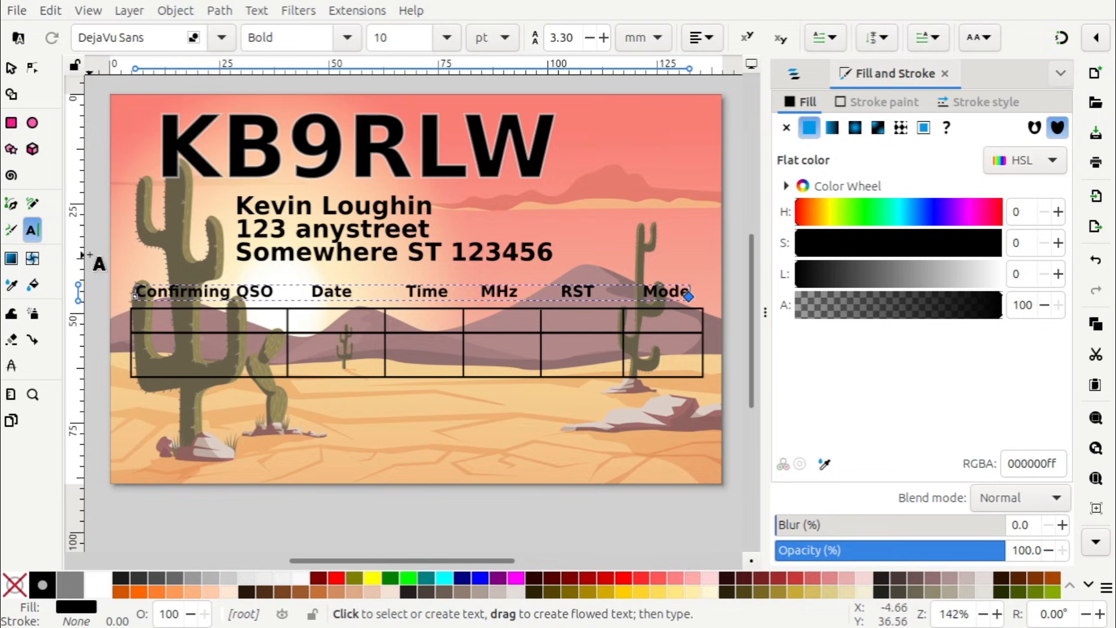
Move the heading text into the Info box's top row at about X 7.1, Y 50.3 mm, and remove one space each before "Mode" and "MHz".
left_click(10, 69)
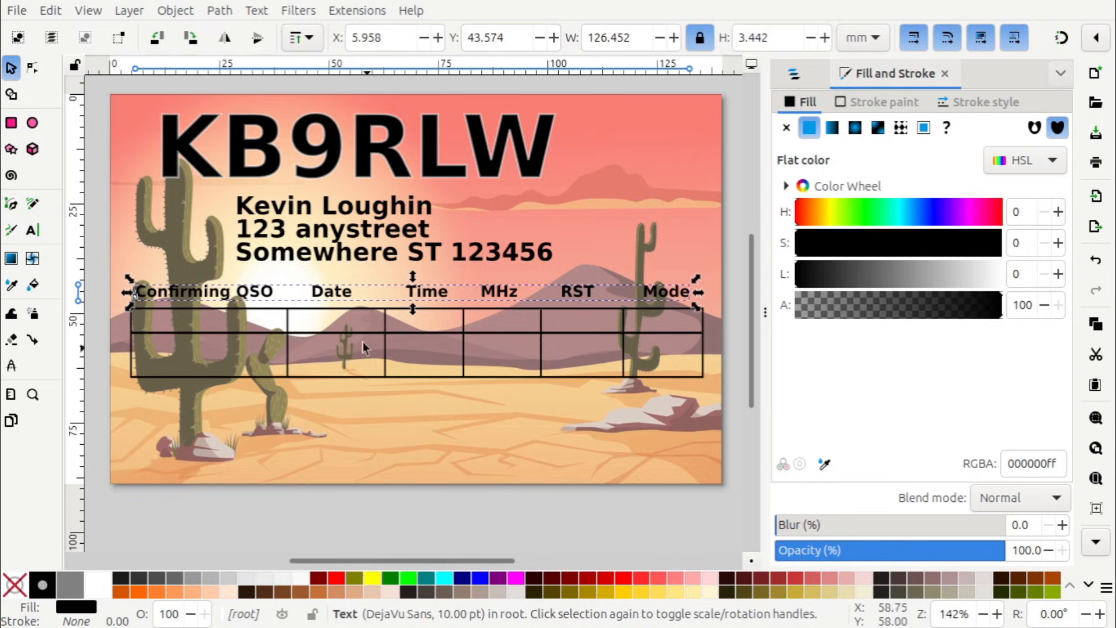
left_click_drag(348, 304, 353, 331)
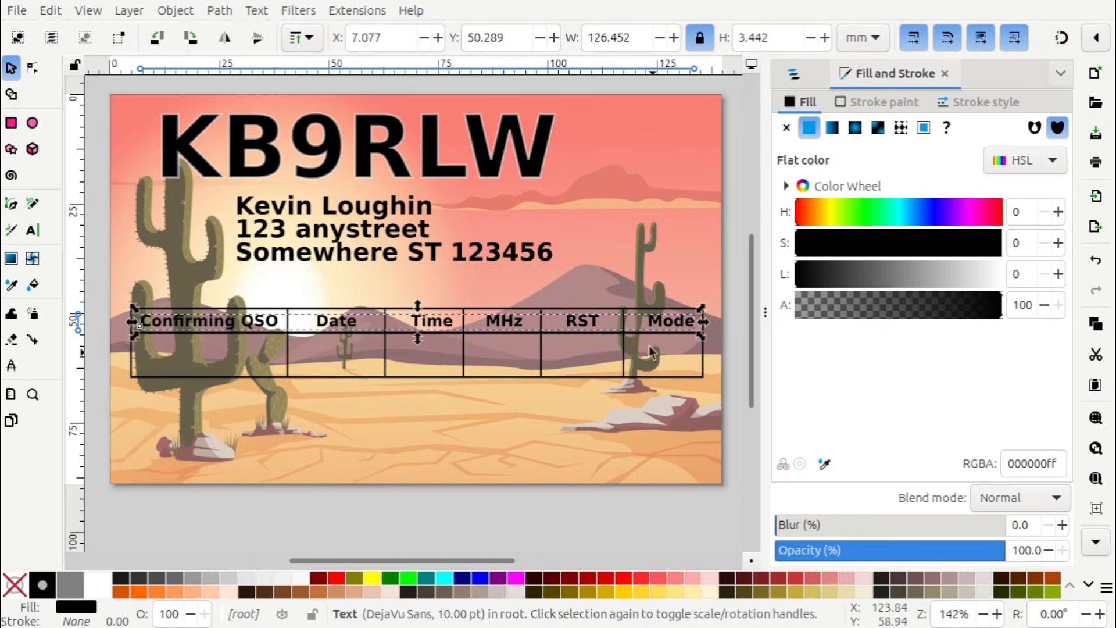
left_click(646, 327)
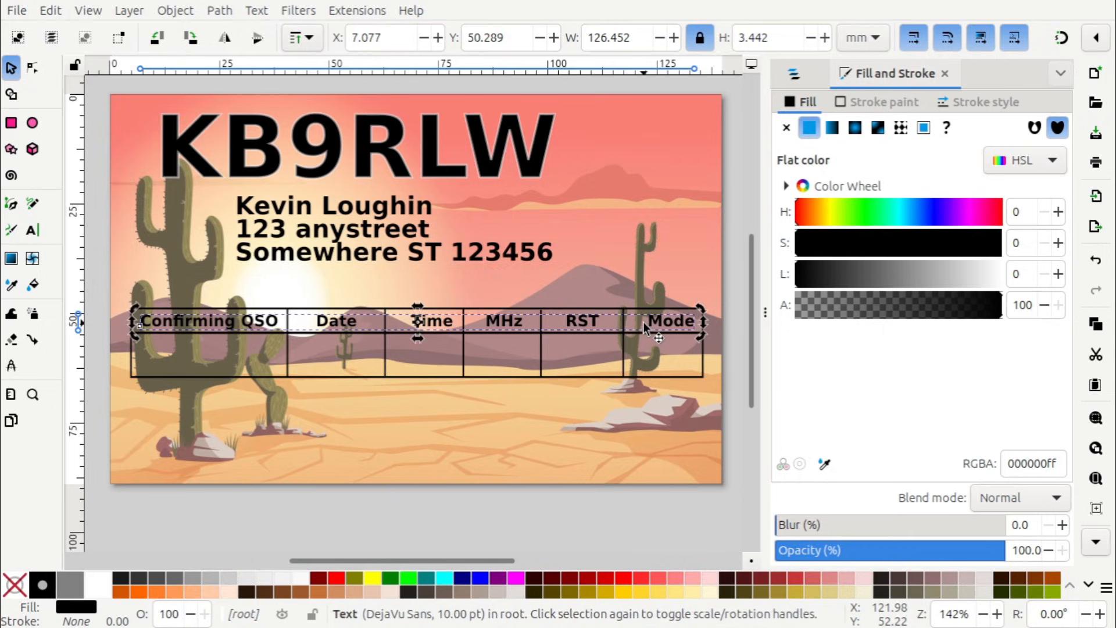
double_click(643, 322)
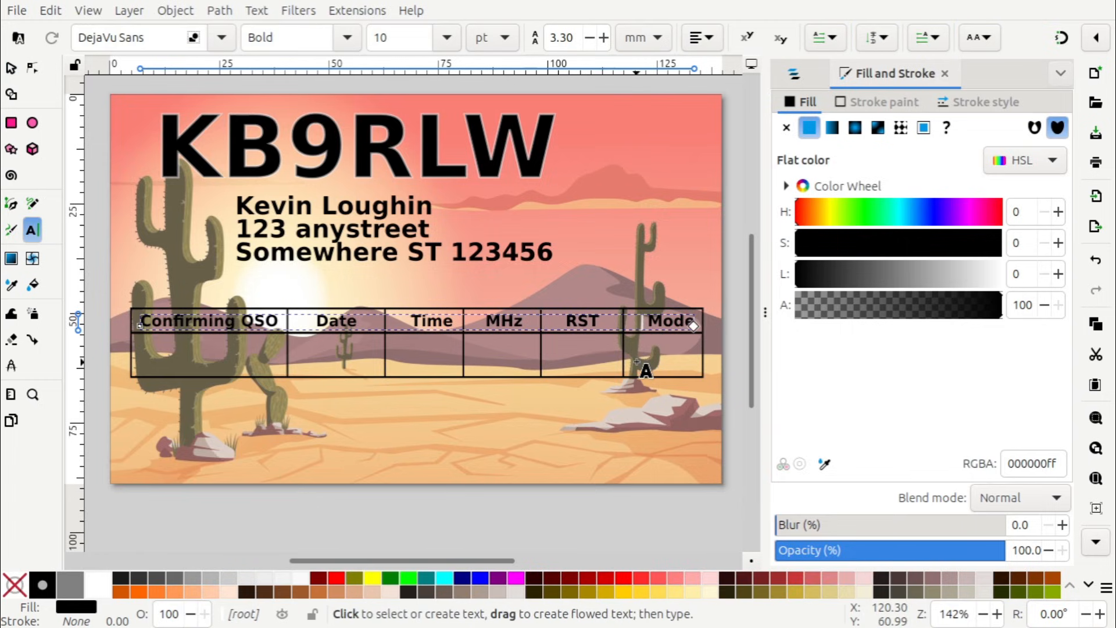
key("BackSpace")
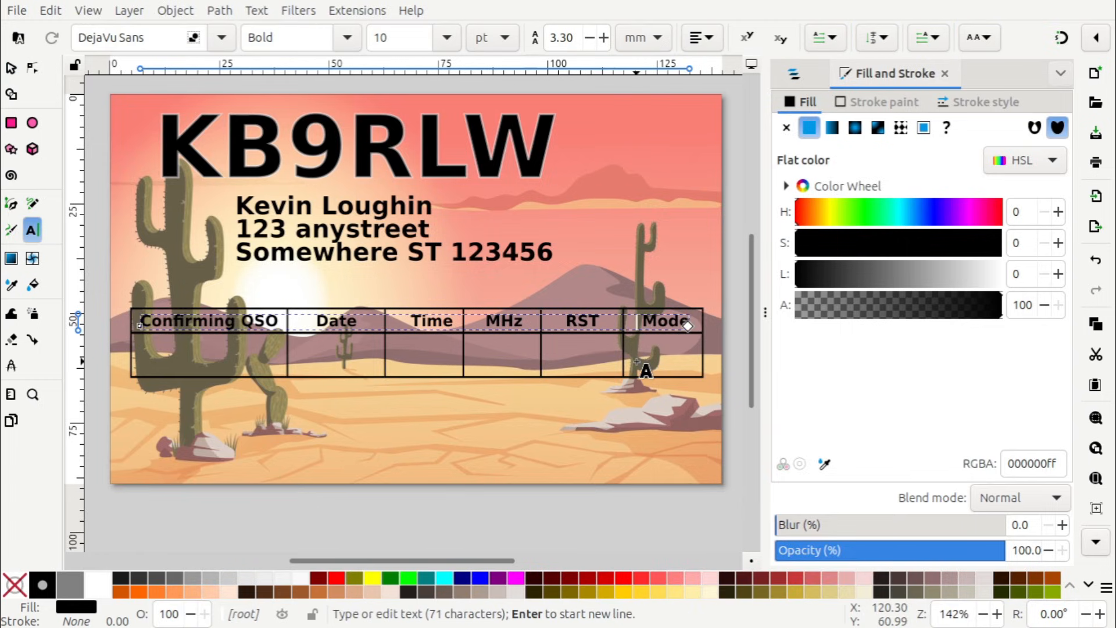
left_click(486, 322)
key("BackSpace")
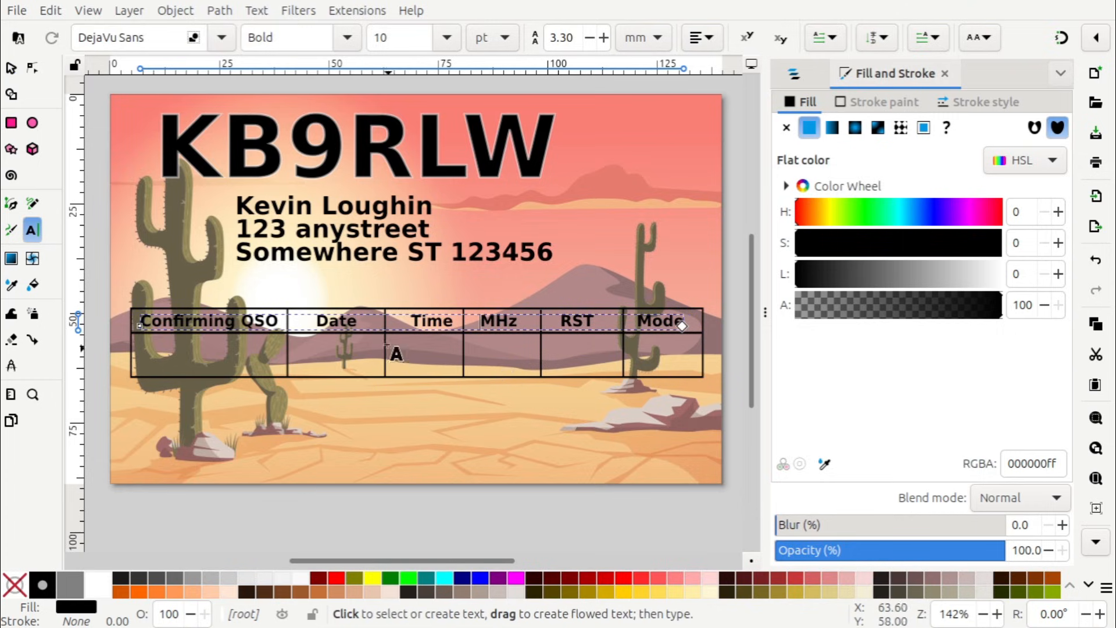
left_click(11, 68)
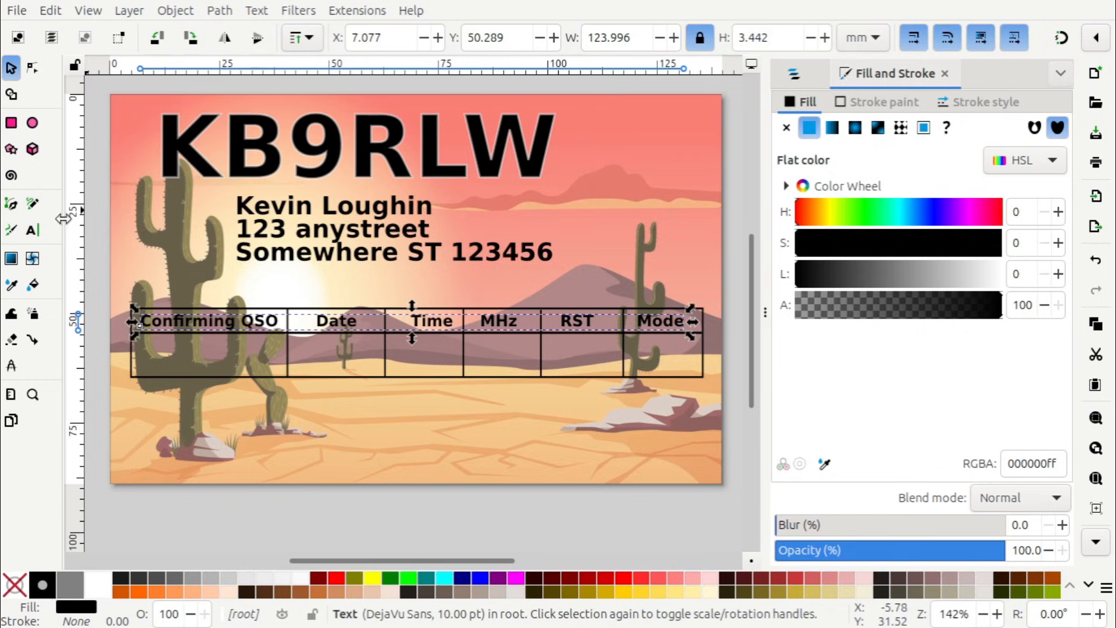
left_click(101, 331)
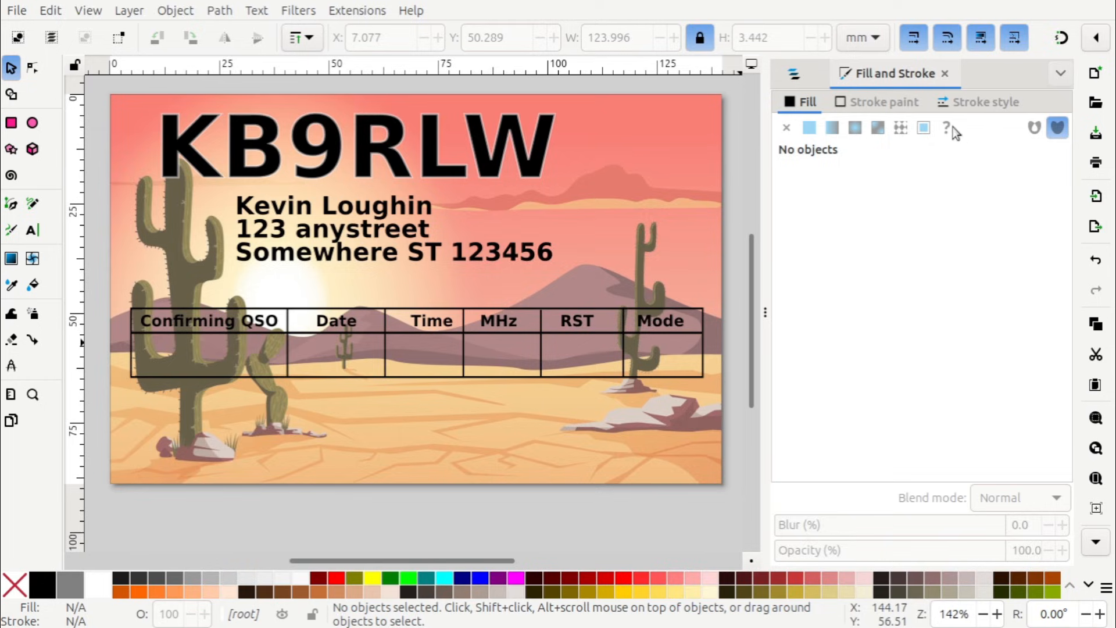
Draw a rectangle about 131.3 by 16.4 mm in the Graphics layer, covering the whole Info box.
left_click(806, 81)
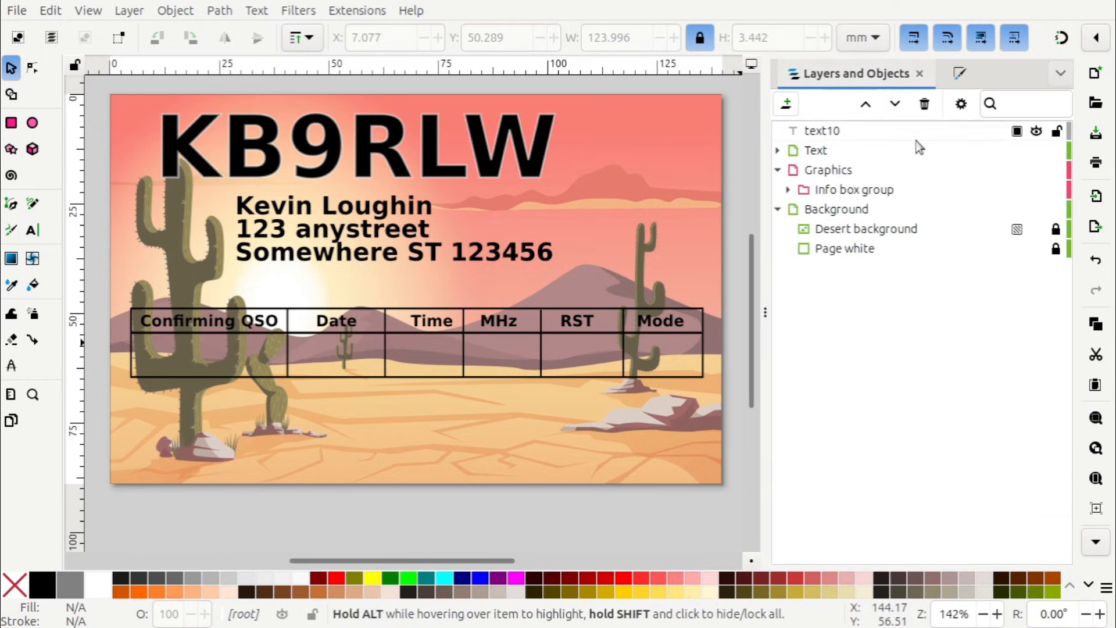
left_click(834, 171)
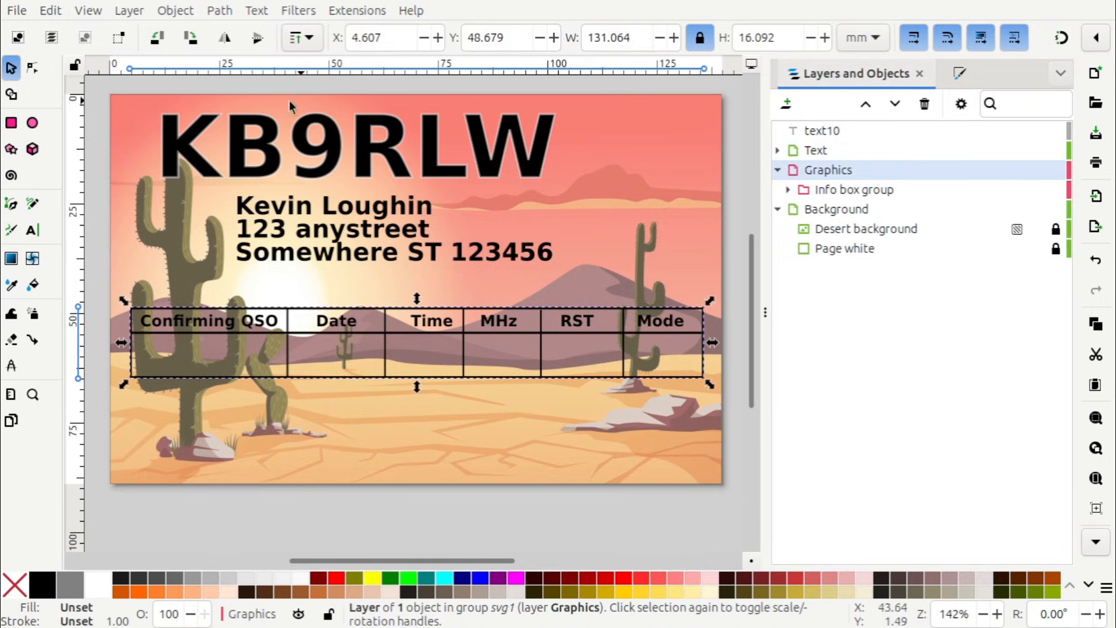
left_click(12, 123)
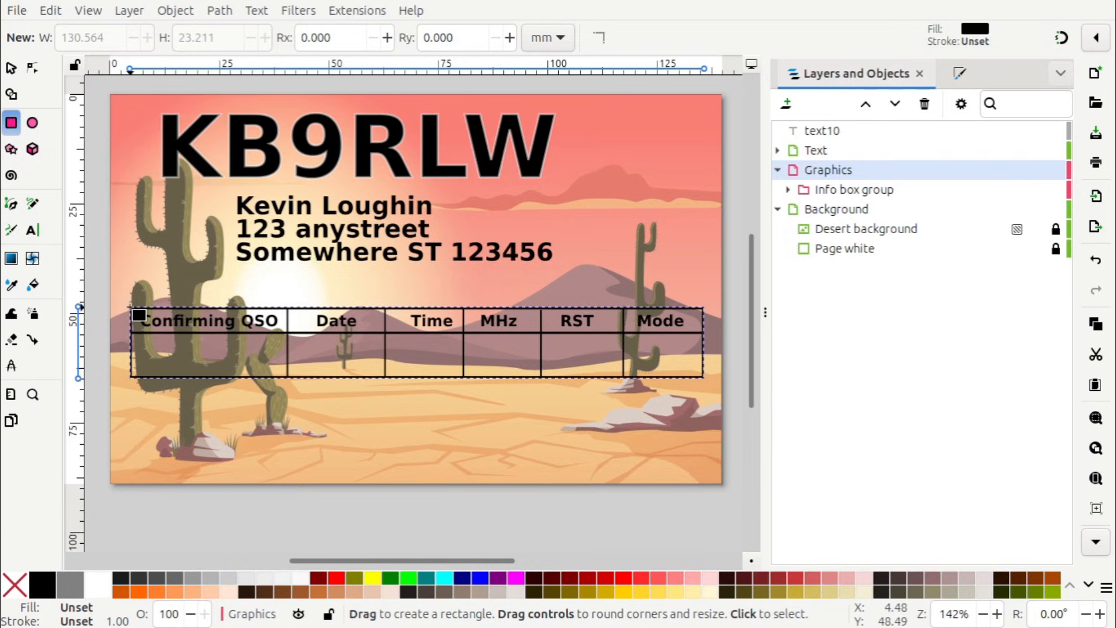
left_click_drag(131, 307, 705, 378)
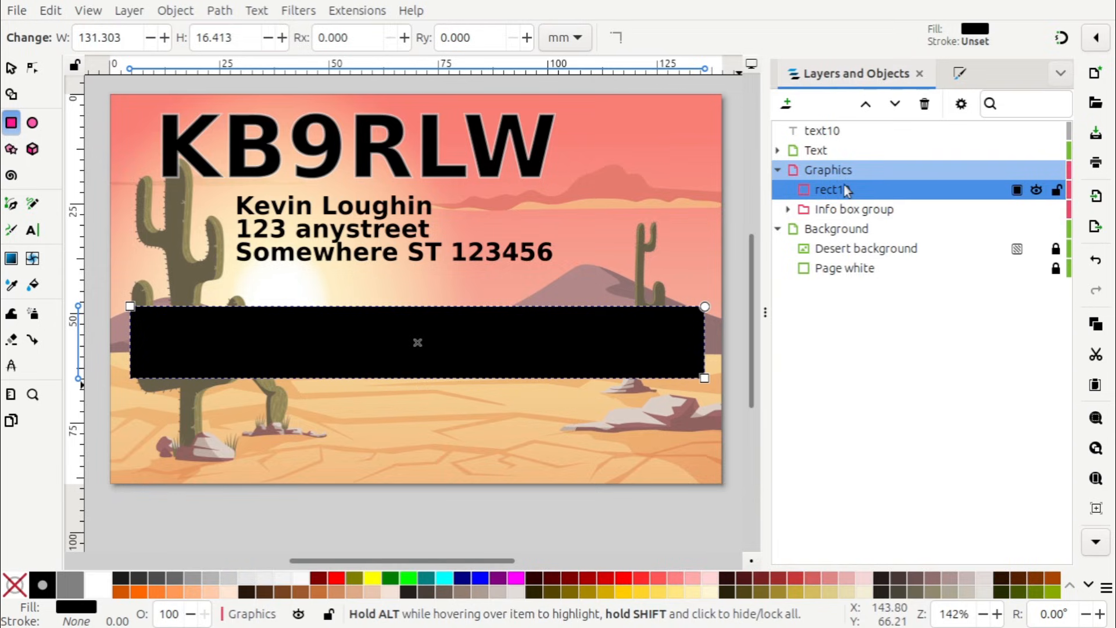
Fill the new rectangle with white and move it to the bottom of the Info box group, beneath the Info box.
left_click(965, 75)
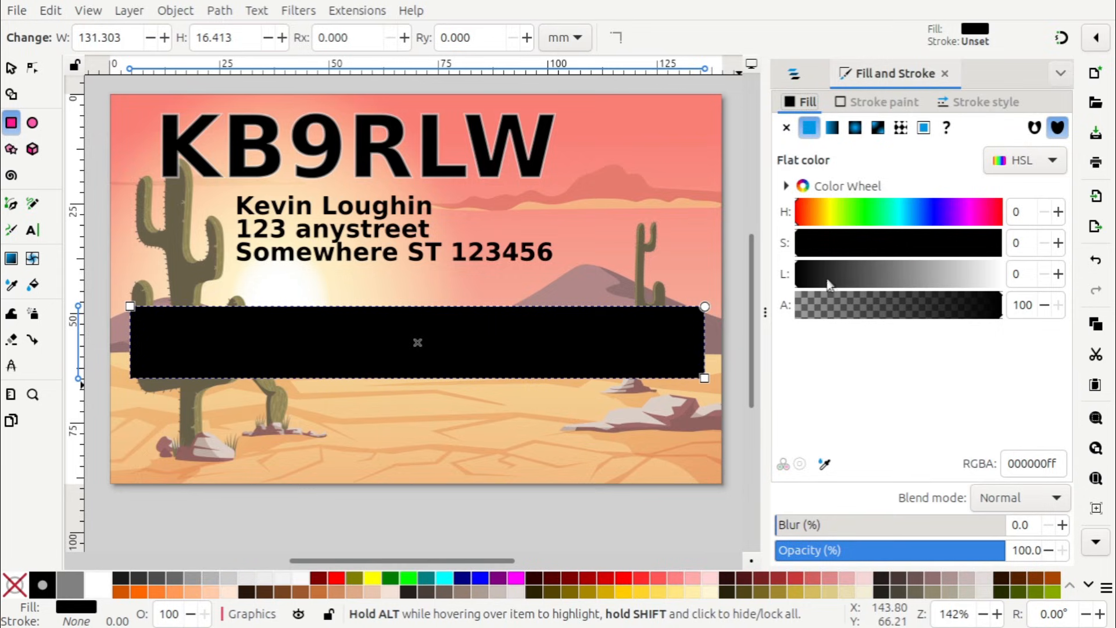
left_click_drag(831, 281, 1007, 281)
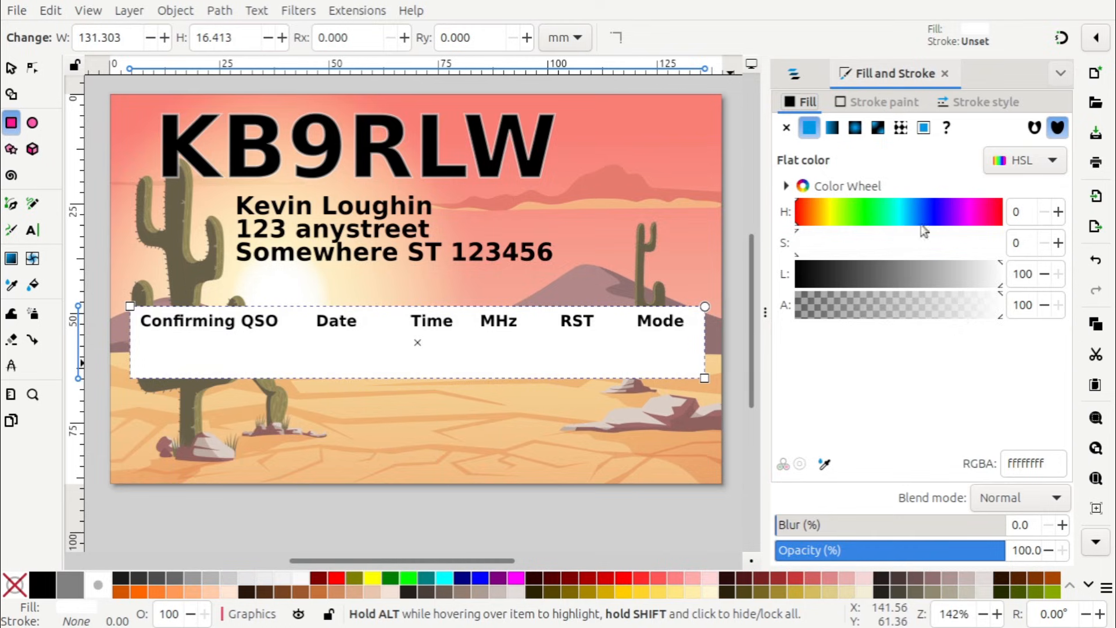
left_click(797, 75)
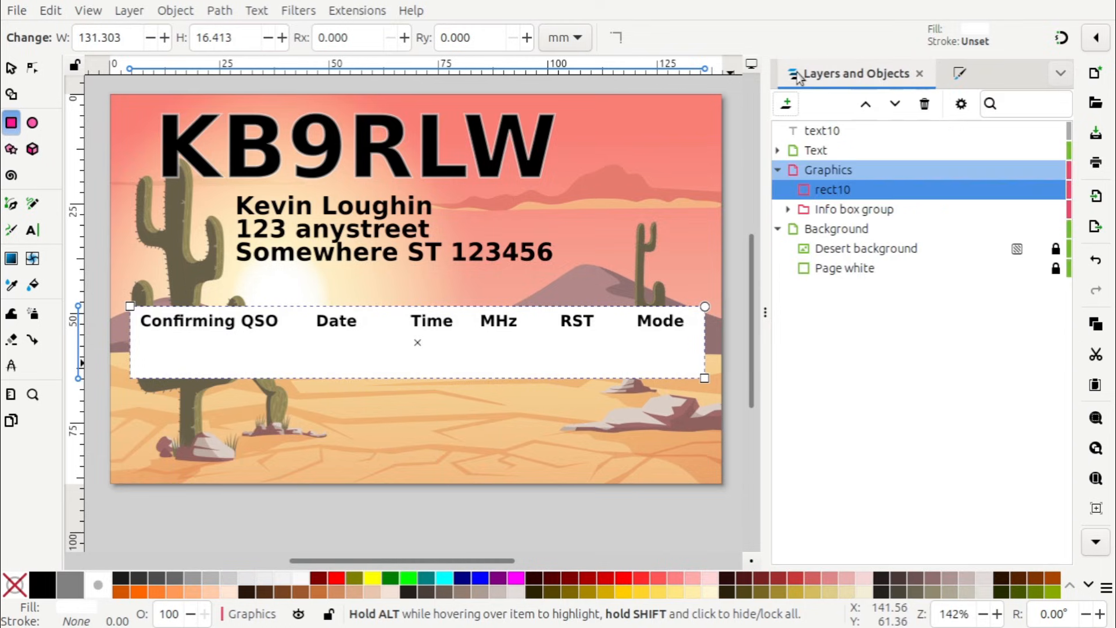
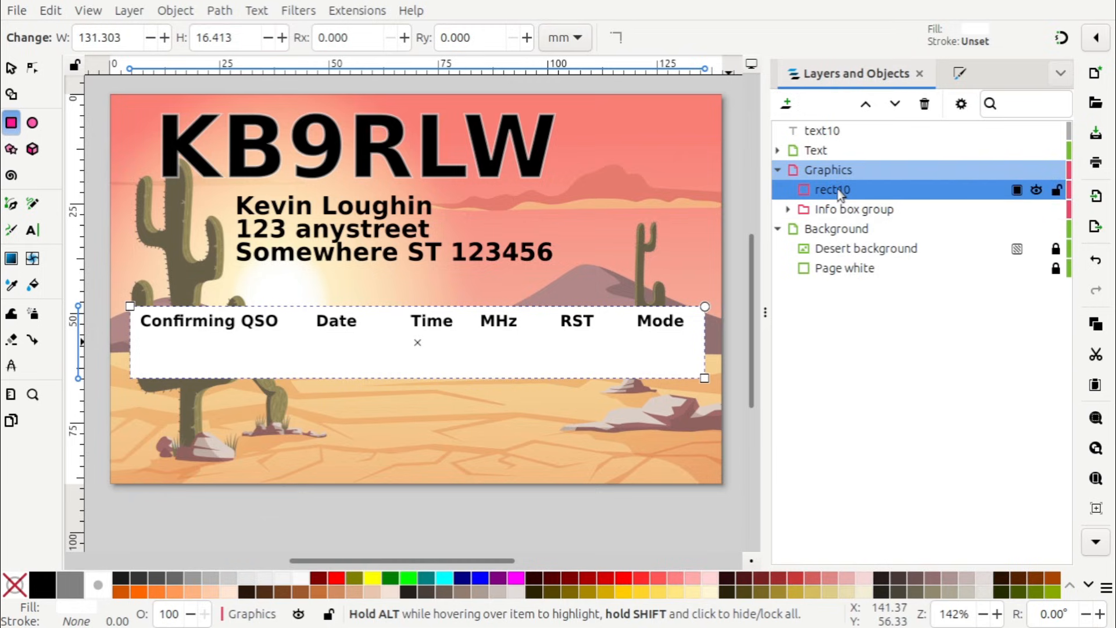
left_click_drag(840, 190, 857, 359)
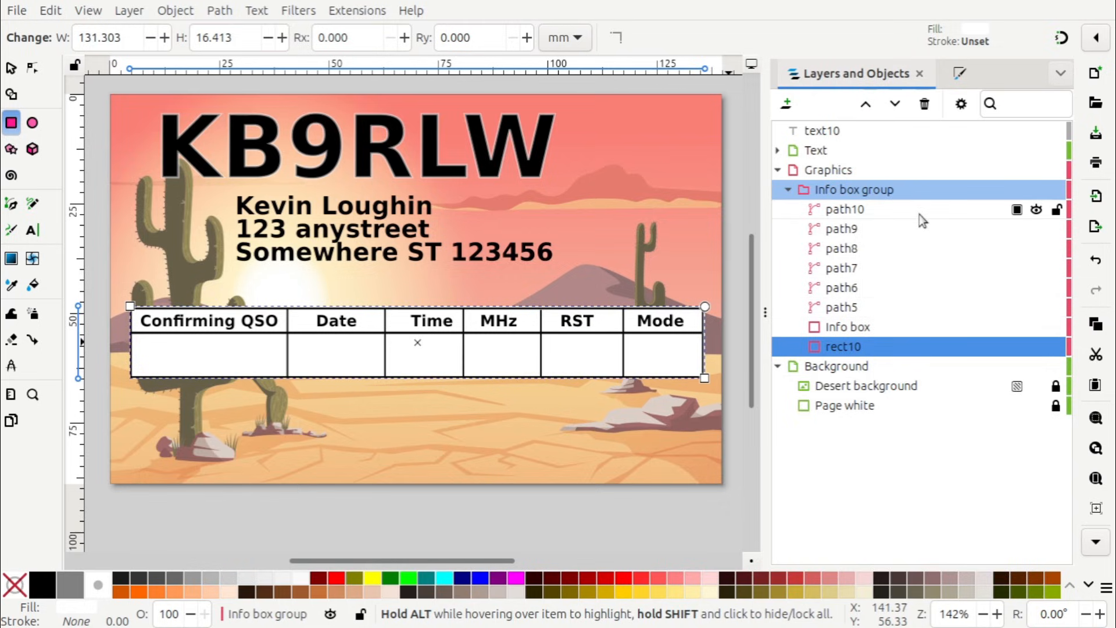
Move the white rectangle out of the Info box group to just beneath it in the Graphics layer, and rename it "Back shaded area".
left_click(849, 190)
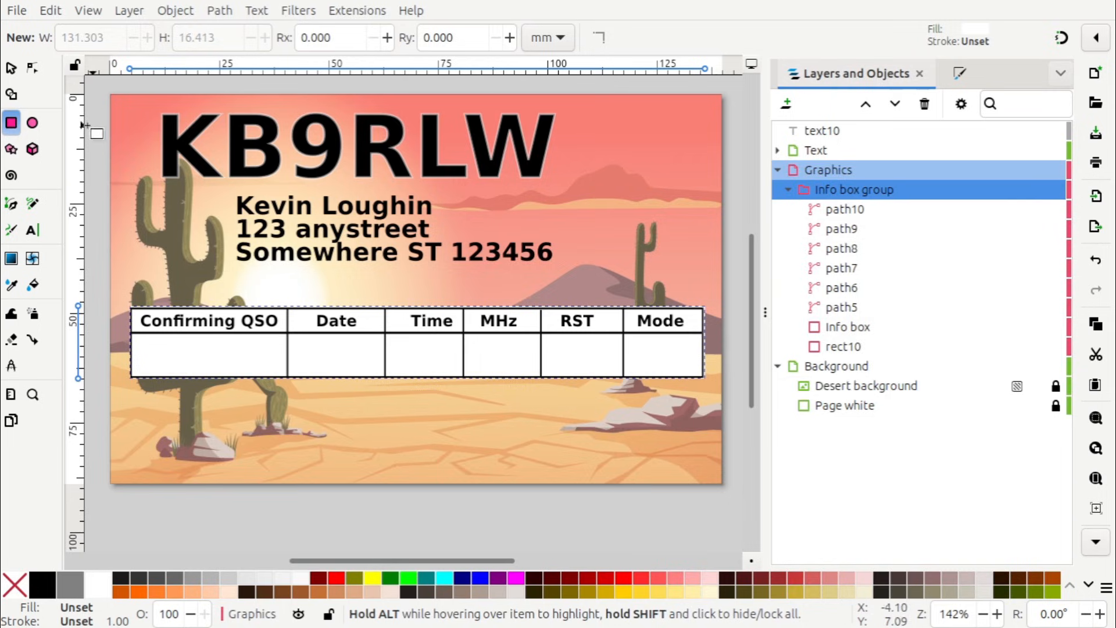
left_click_drag(843, 347, 833, 210)
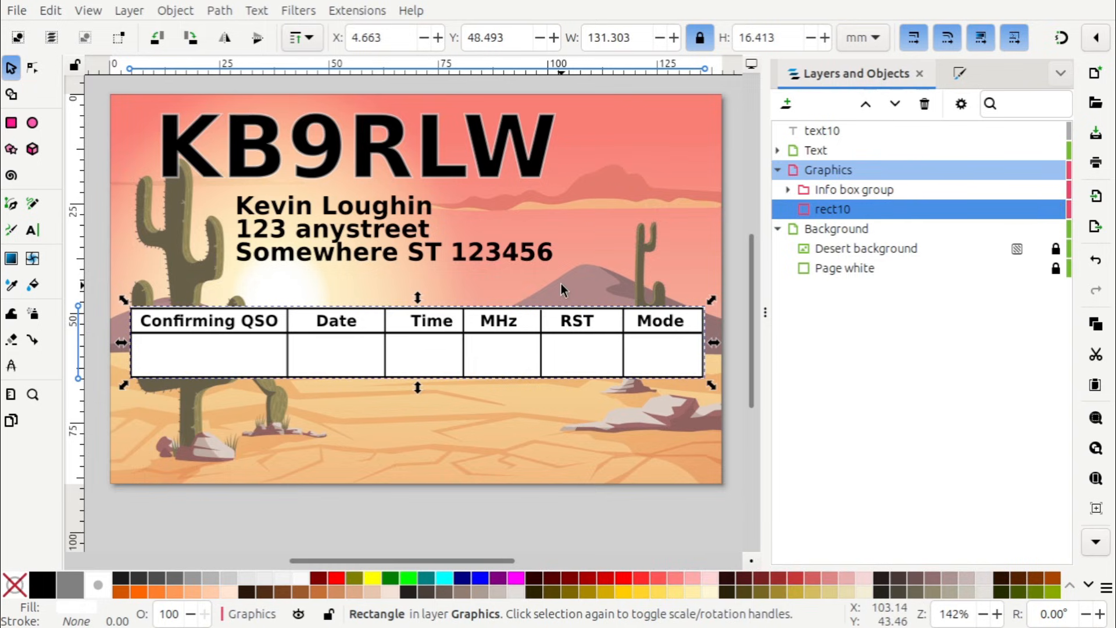
double_click(838, 210)
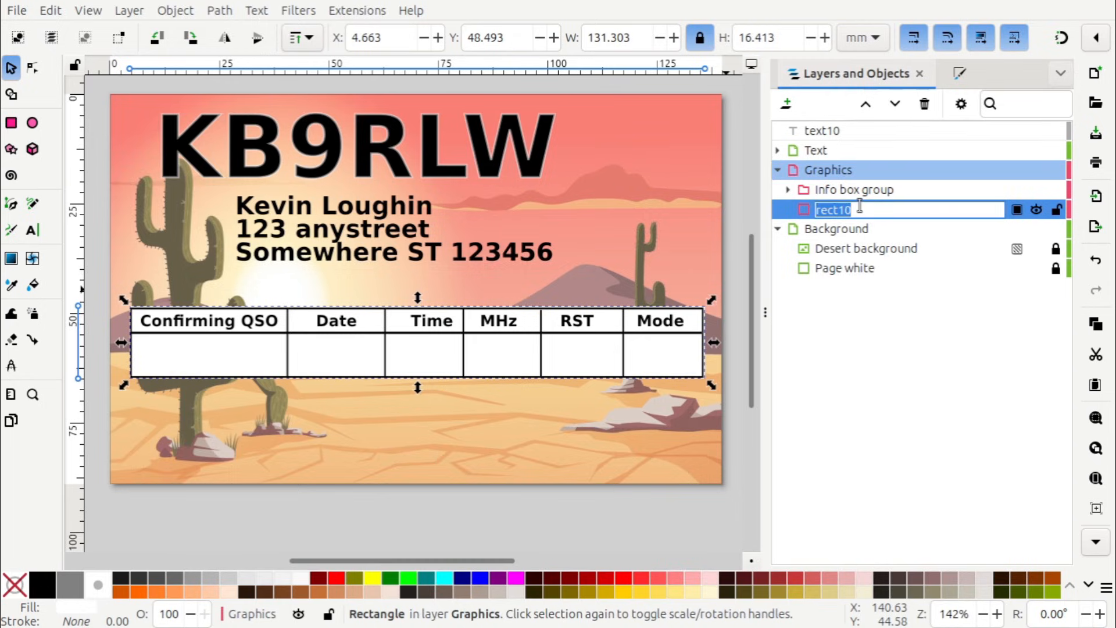
type("Back shaded area")
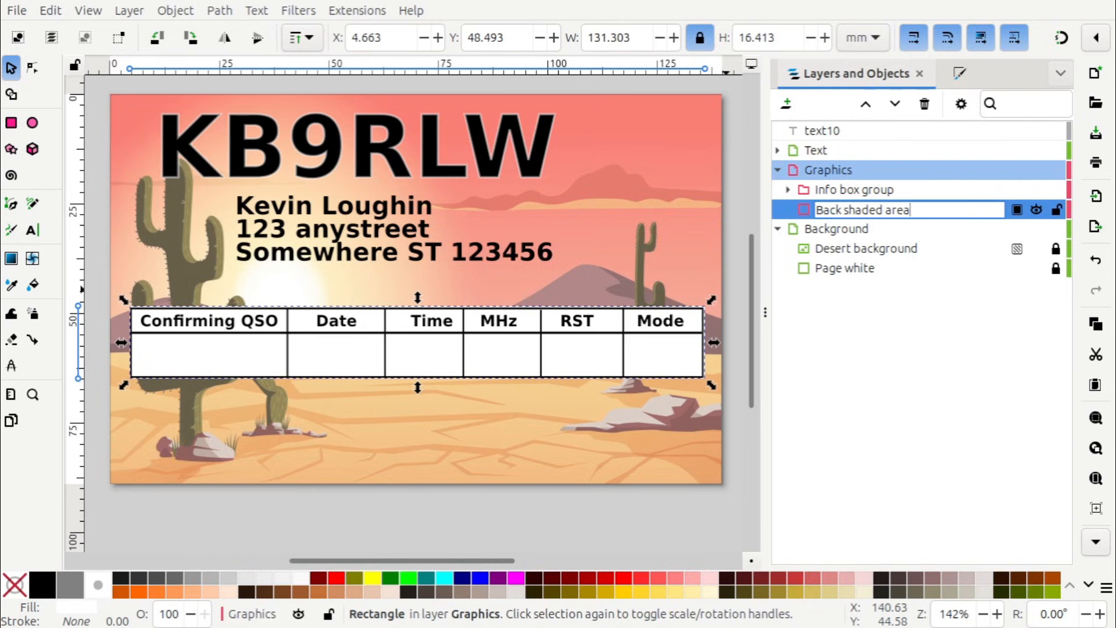
key("Return")
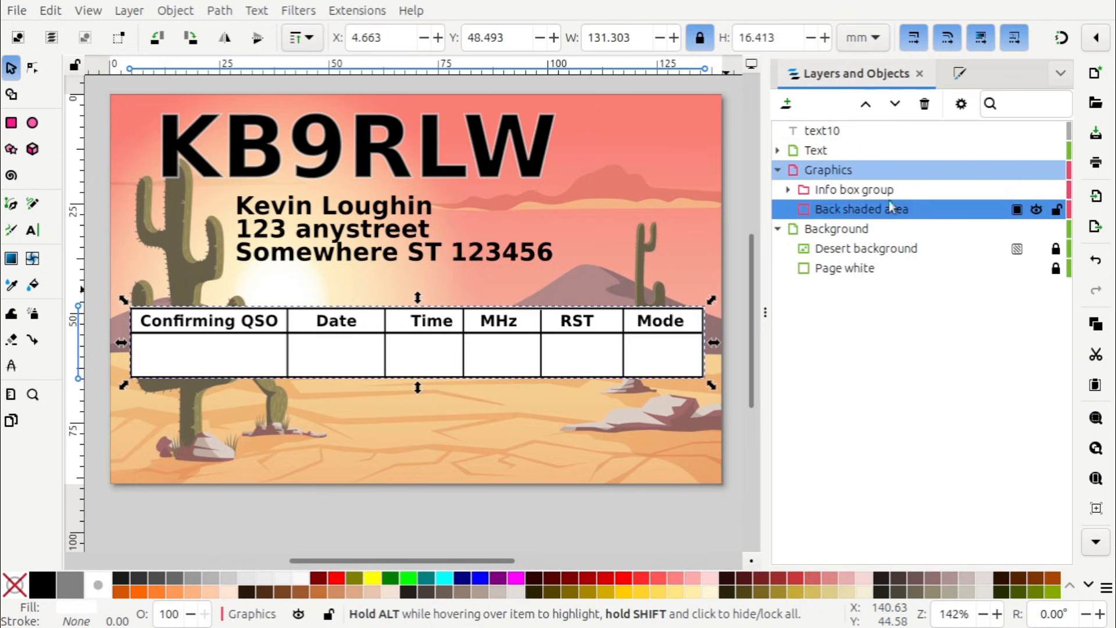
Set the opacity of "Back shaded area" to 50% and deselect it.
left_click(1017, 211)
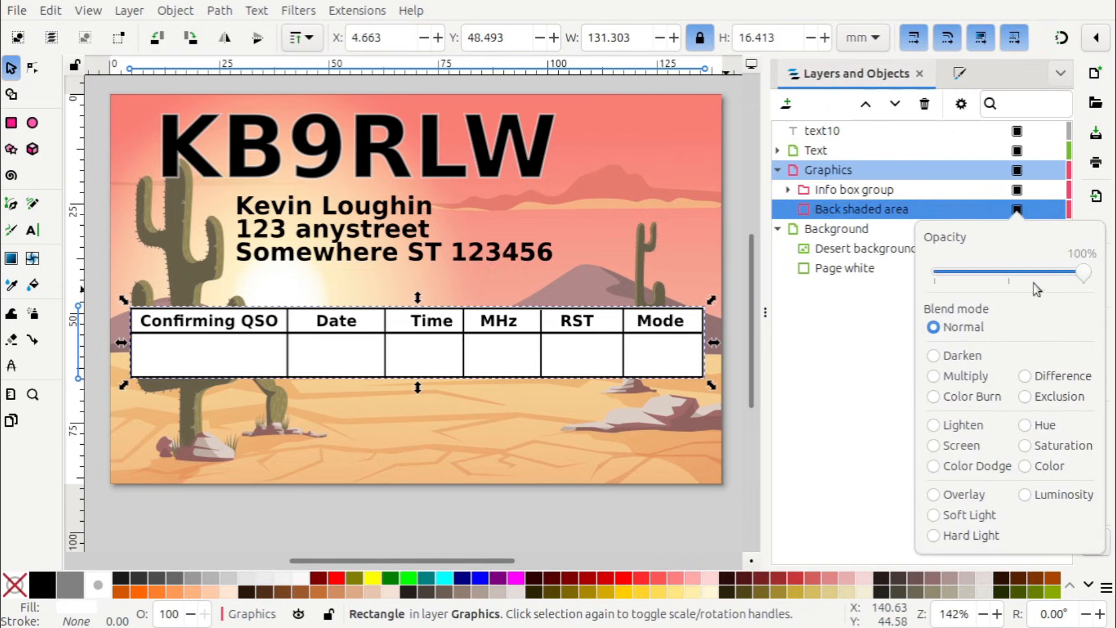
left_click_drag(1080, 278, 993, 271)
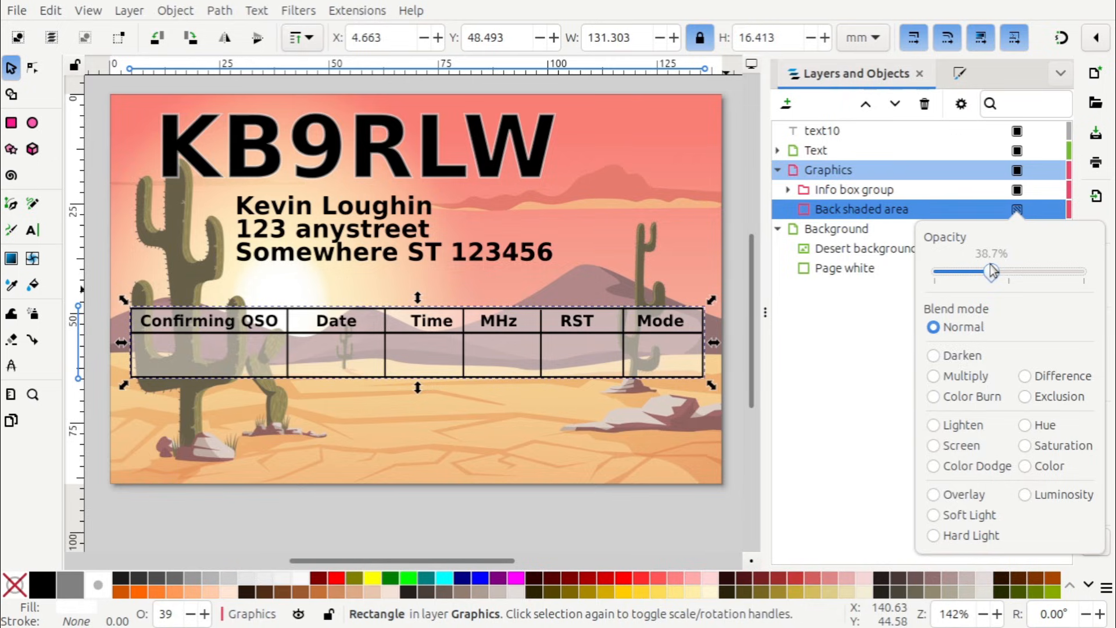
left_click_drag(993, 271, 1008, 277)
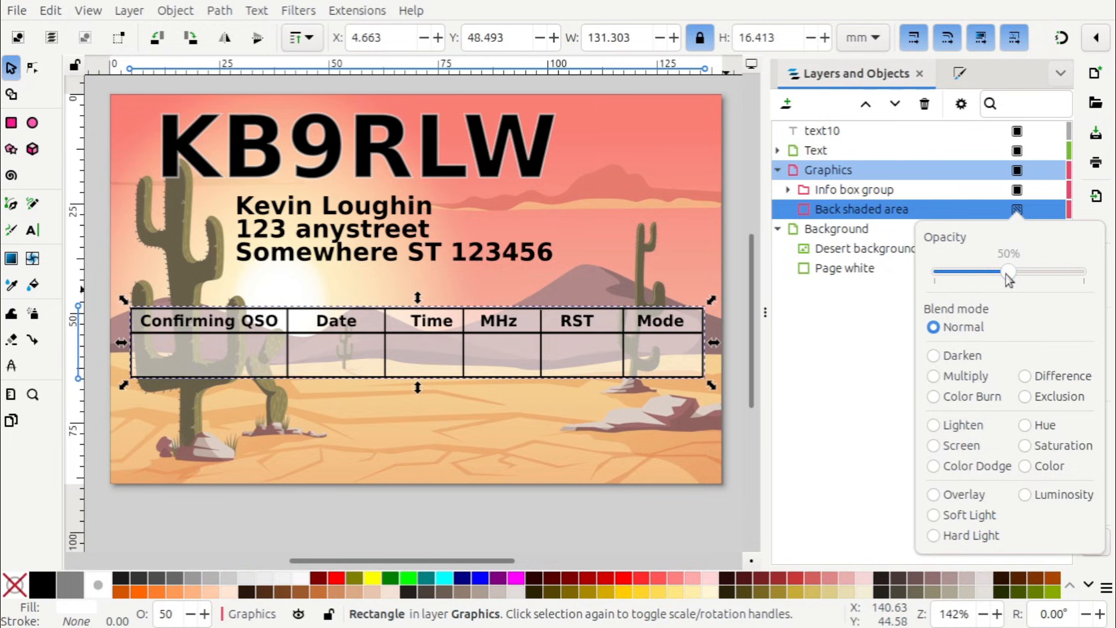
left_click(868, 357)
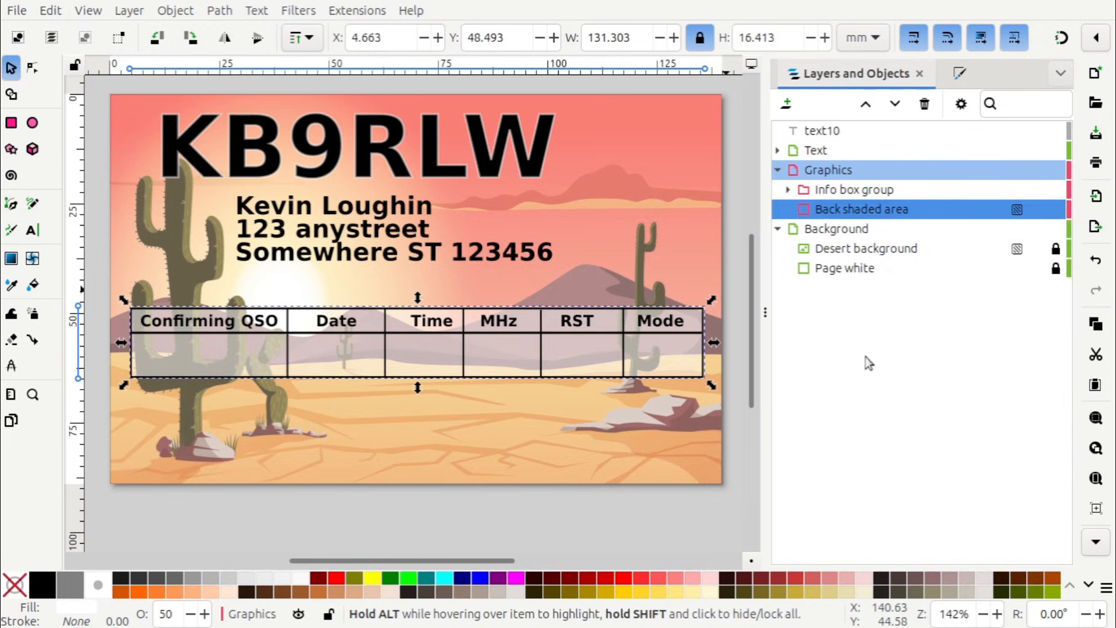
left_click(468, 526)
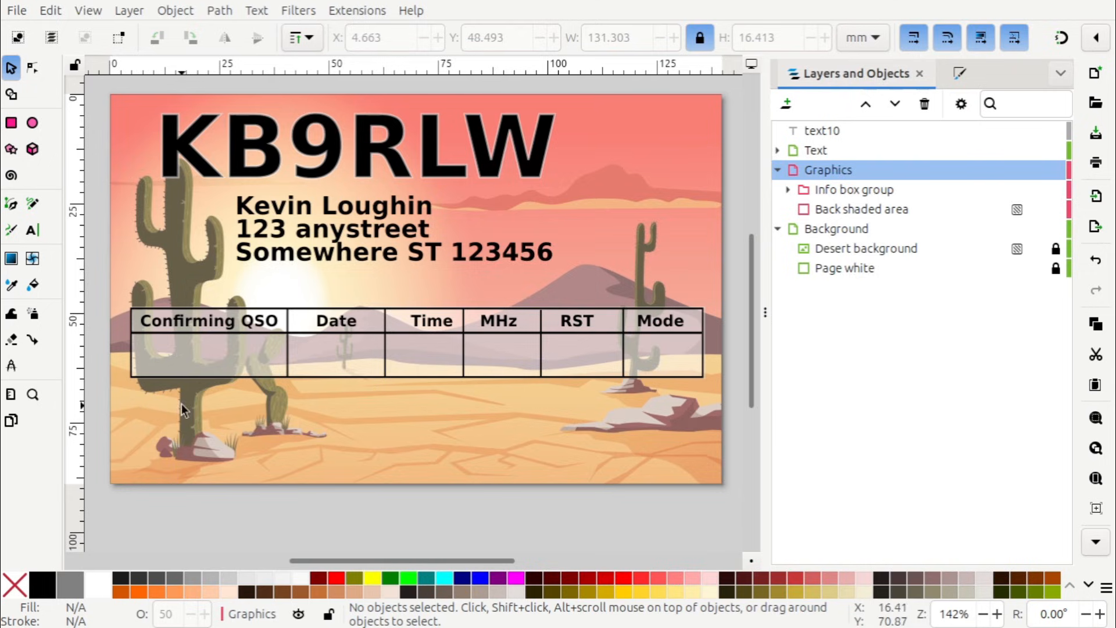
Add the text "Remarks:" in the Text layer, just below the Info box's lower-left corner.
left_click(832, 153)
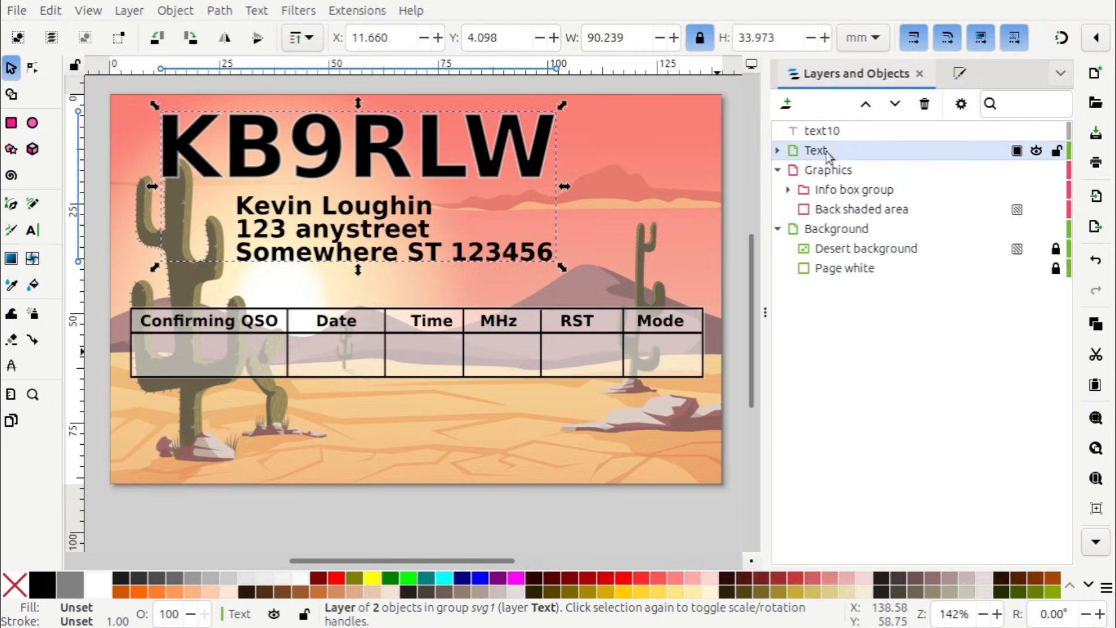
left_click(39, 233)
left_click(136, 403)
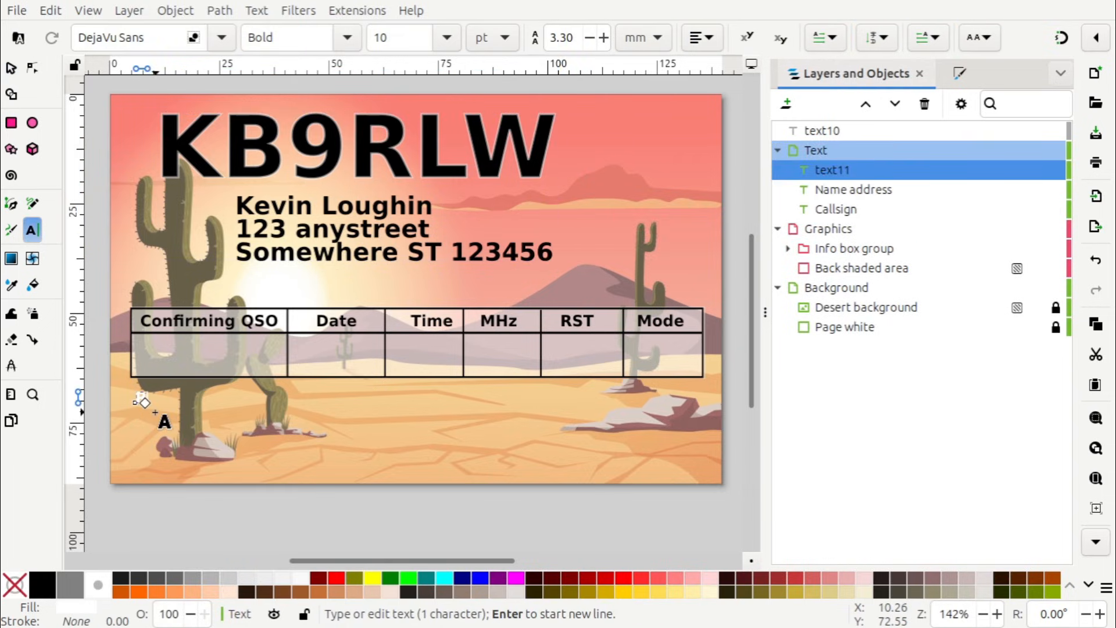
type("emar")
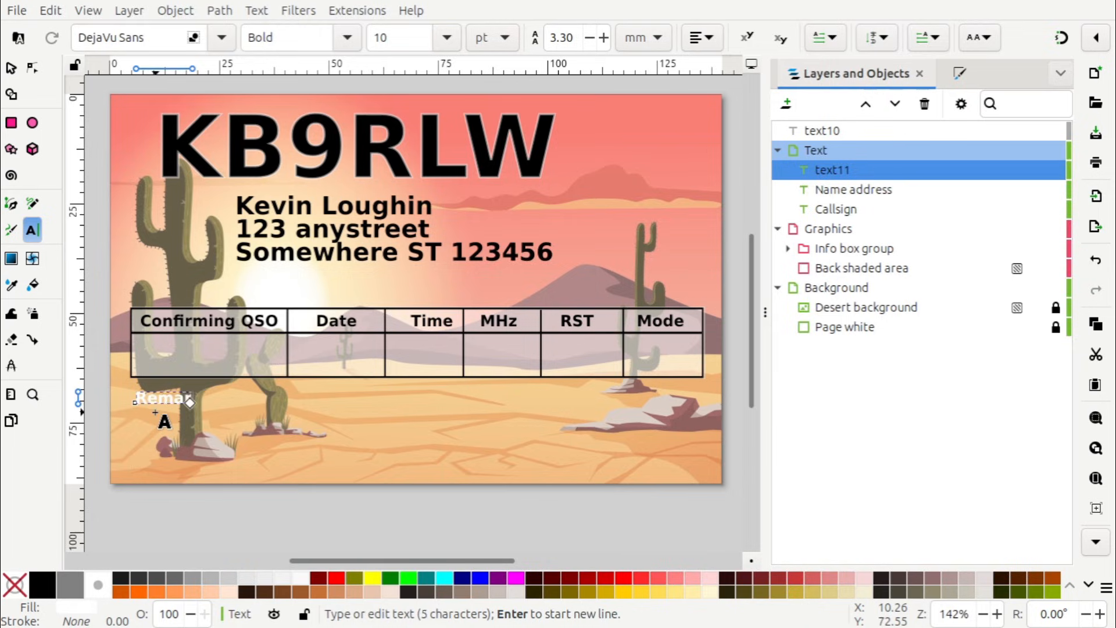
type("ks:")
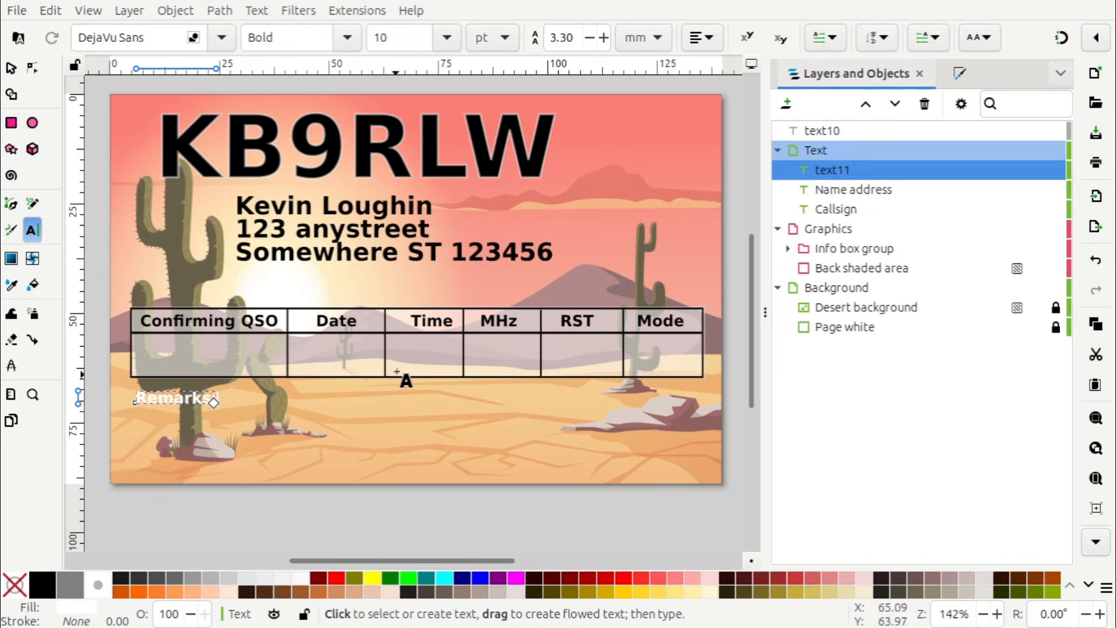
Change the "Remarks:" text fill to black and deselect the text.
left_click(962, 73)
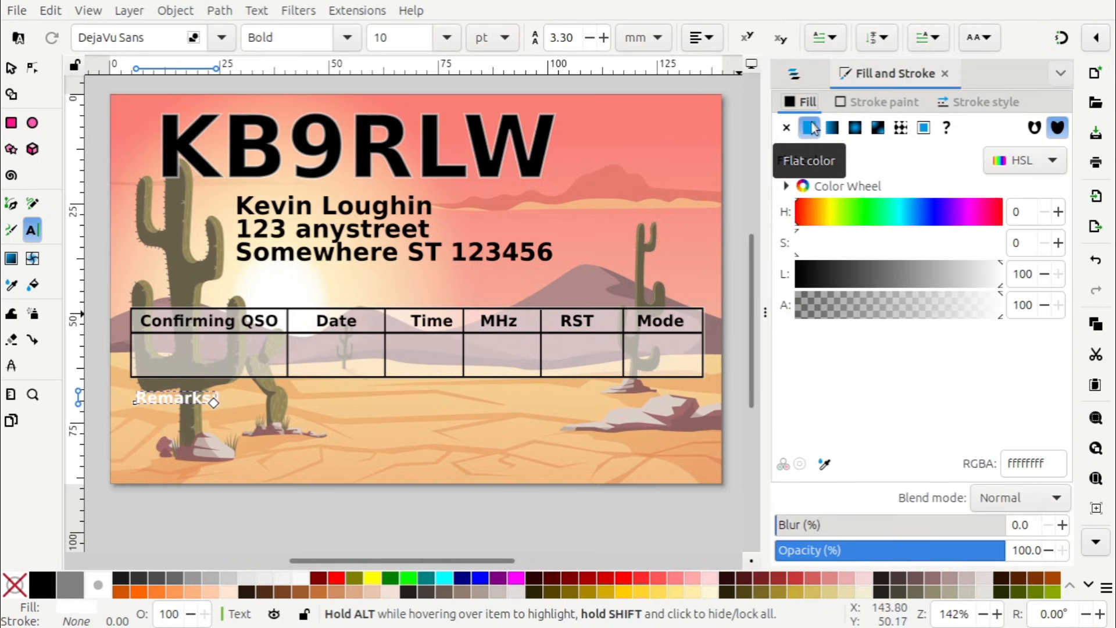
left_click_drag(994, 277, 782, 284)
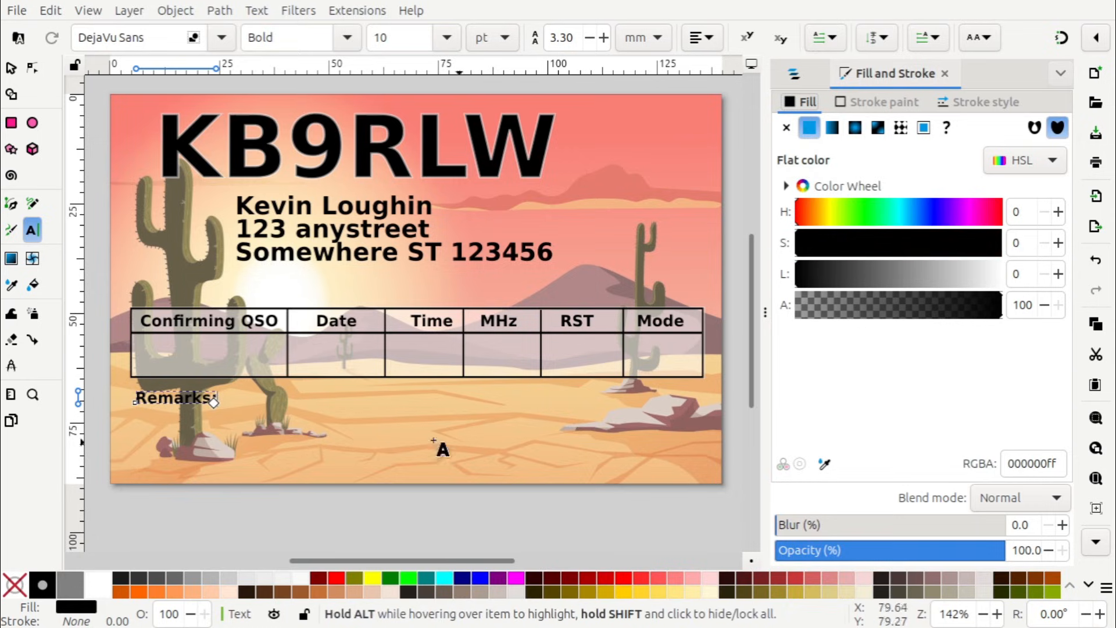
left_click(10, 68)
left_click(166, 446)
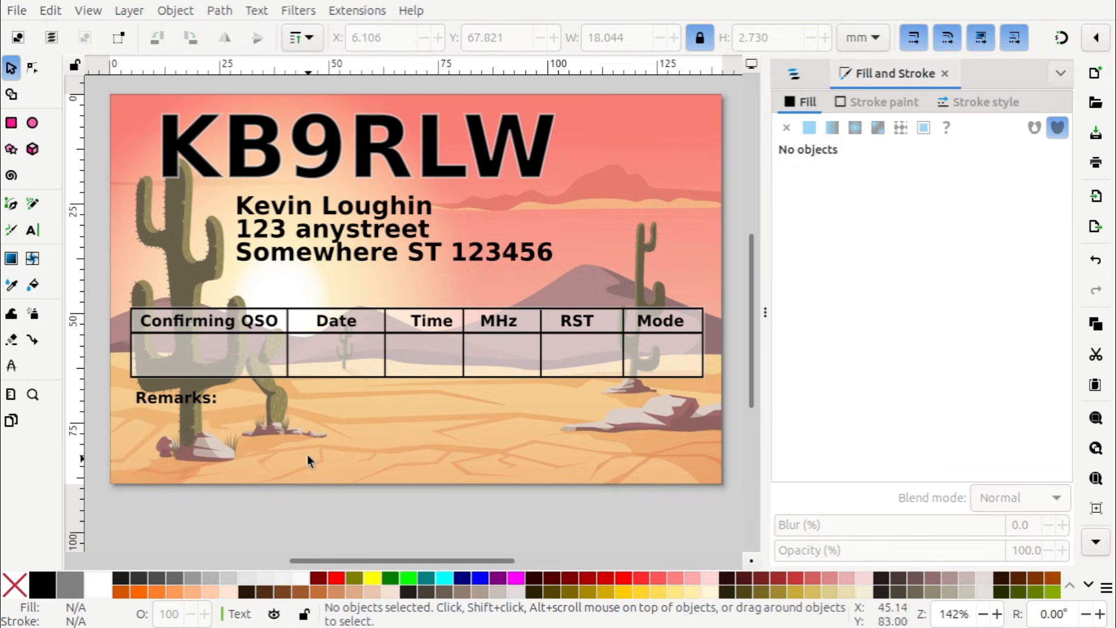
Draw a rectangle about 130.7 by 19.2 mm below the Info box, covering the "Remarks:" text, and fill it with white.
left_click(14, 125)
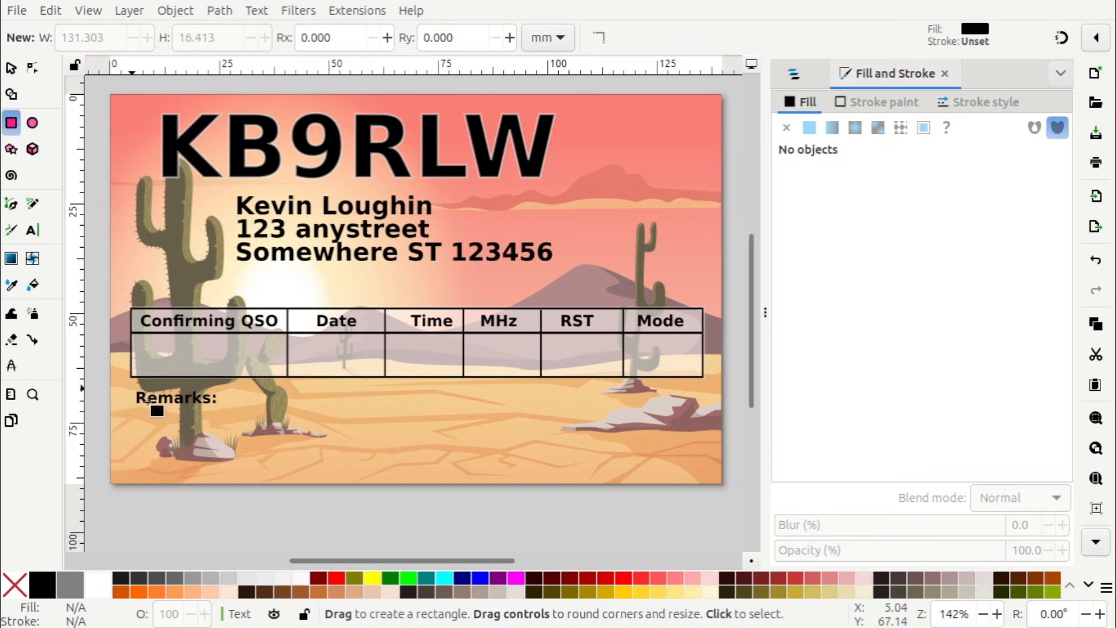
left_click_drag(133, 389, 702, 470)
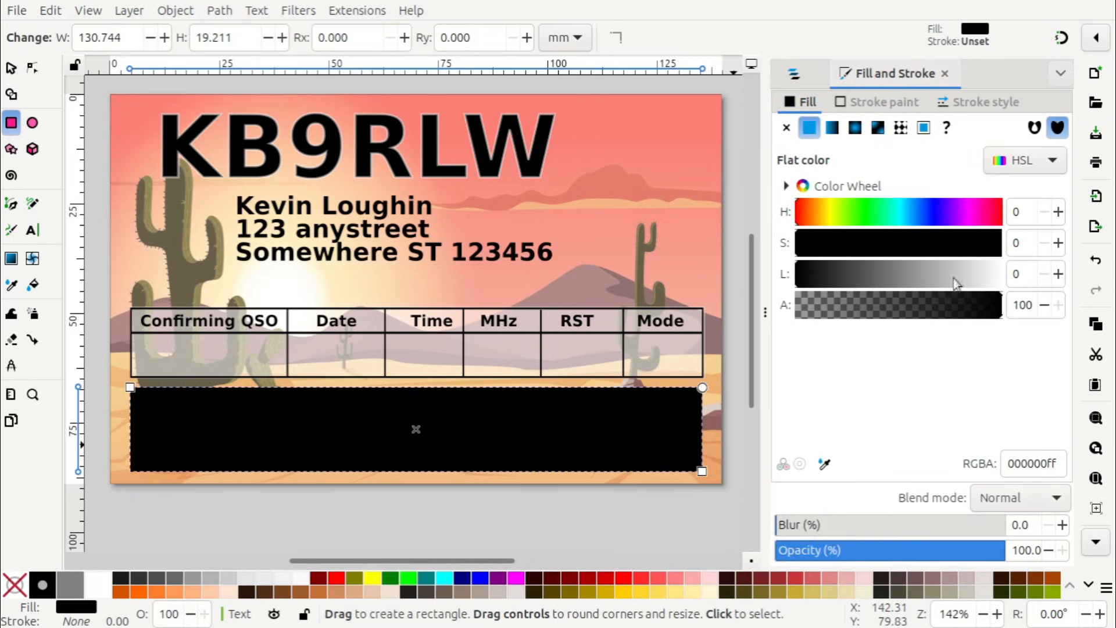
left_click(806, 275)
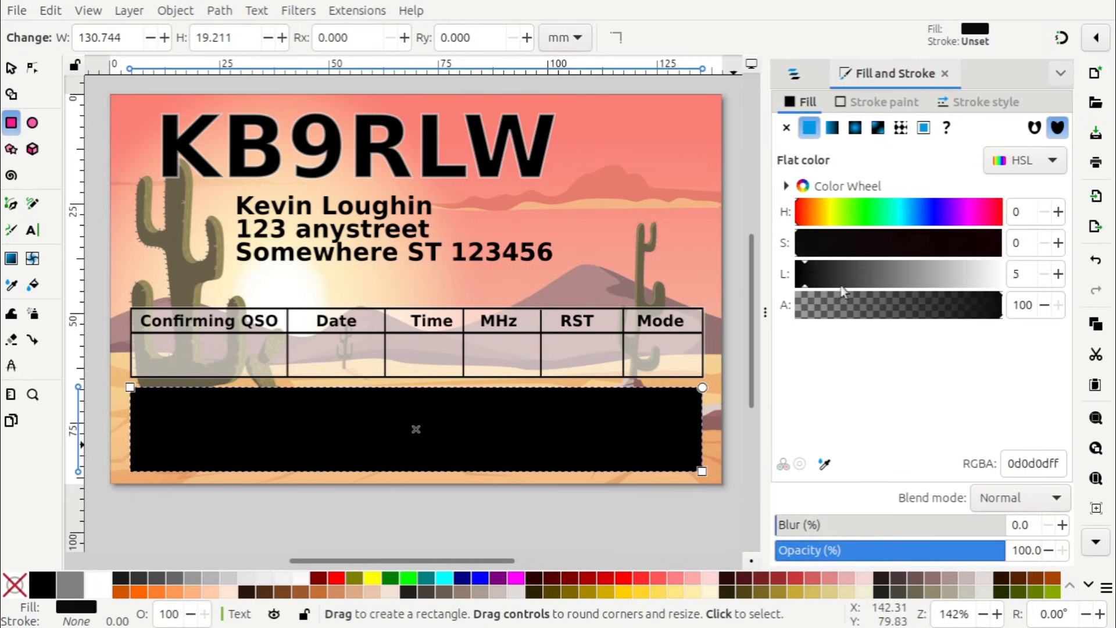
left_click_drag(845, 291, 1014, 283)
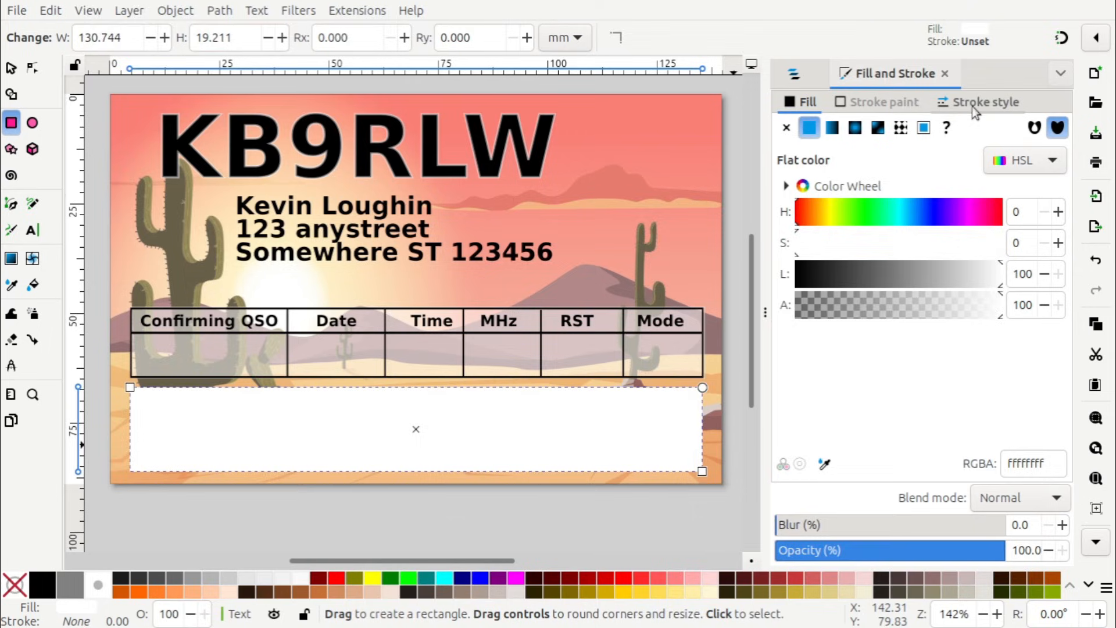
Move the new white rectangle to the bottom of the Graphics layer and rename it "Back shaded 2".
left_click(807, 80)
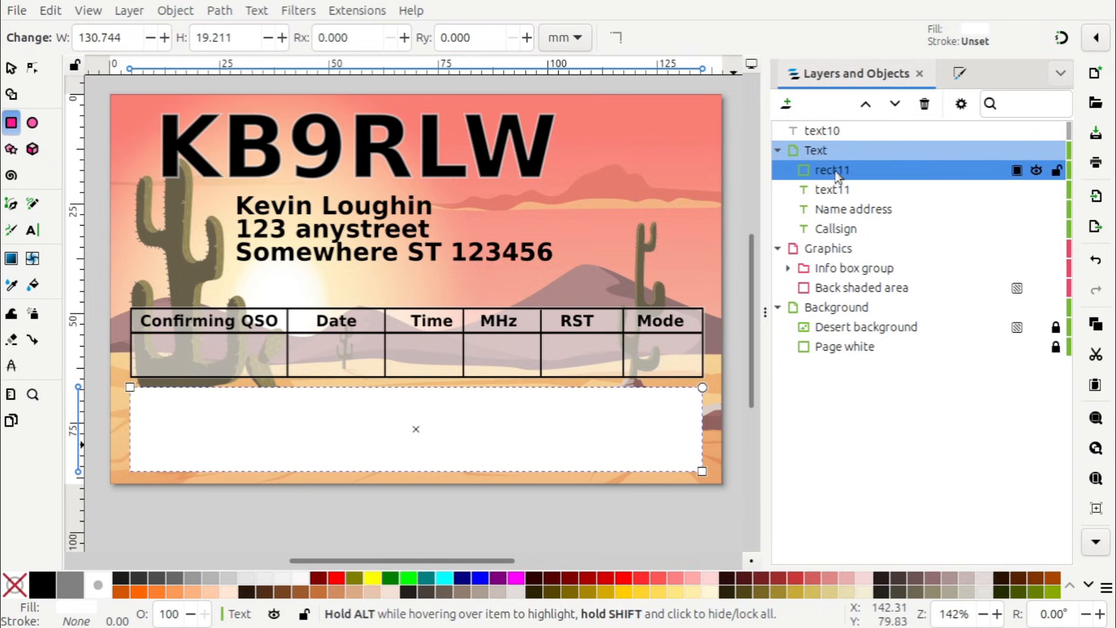
mouse_move(837, 174)
left_mouse_down()
mouse_move(884, 207)
mouse_move(896, 294)
left_mouse_up()
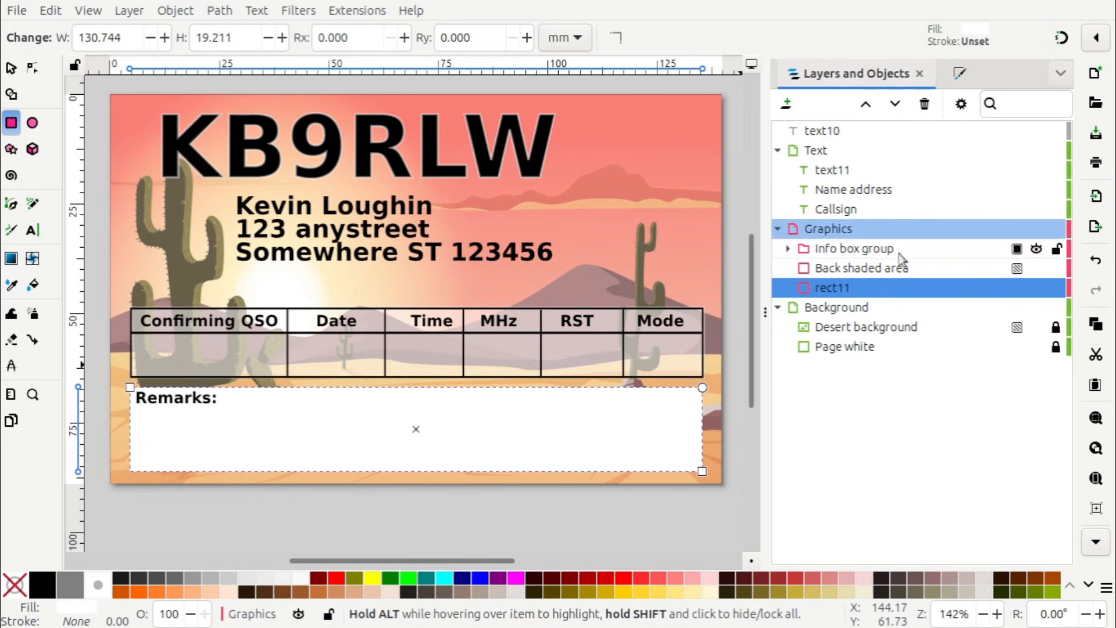
double_click(864, 288)
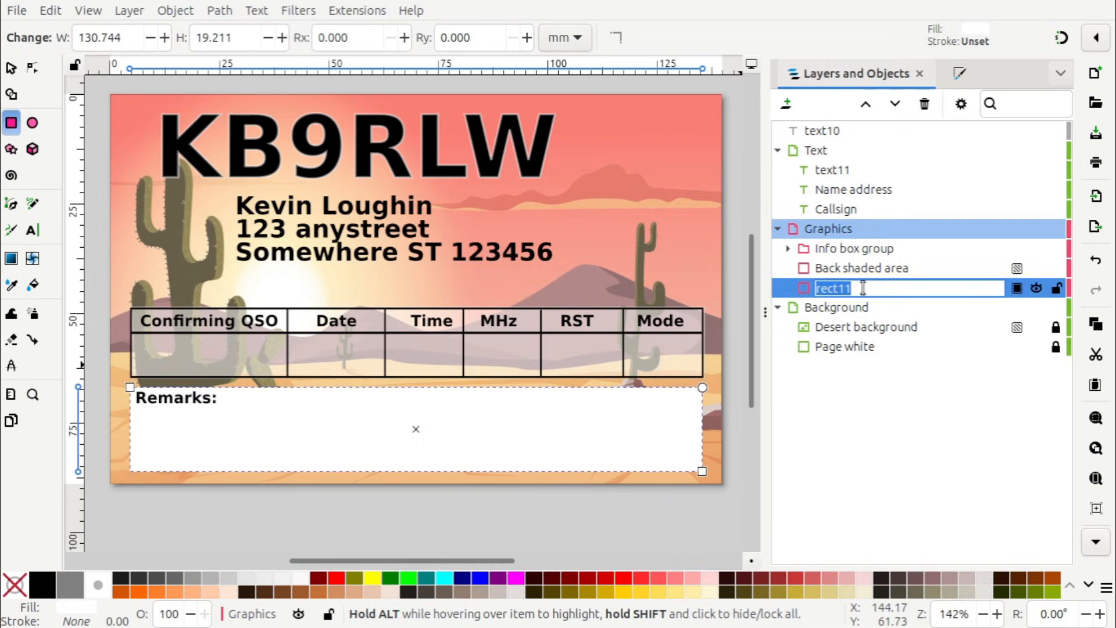
type("Back shaded 2")
key("Return")
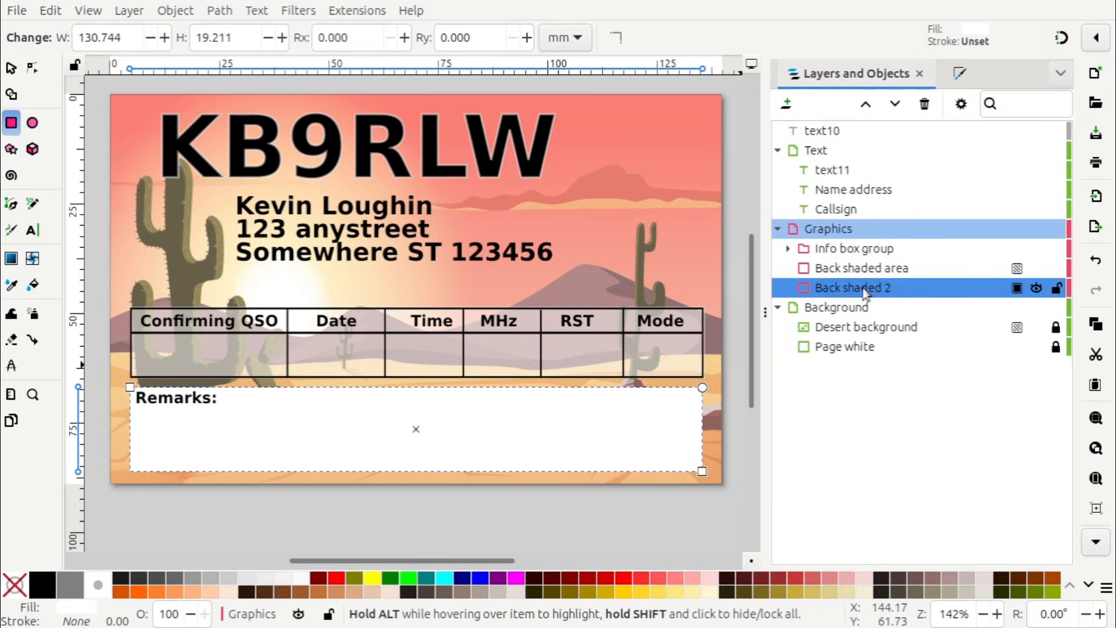
Set the opacity of "Back shaded 2" to 50% and deselect it.
left_click(1017, 288)
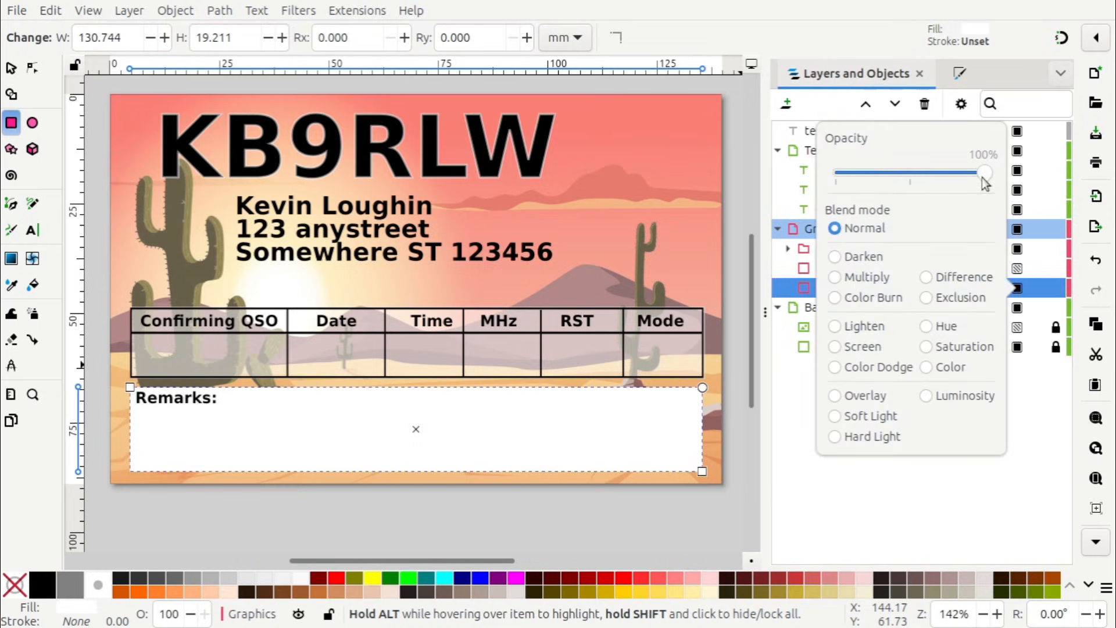
left_click_drag(982, 177, 910, 172)
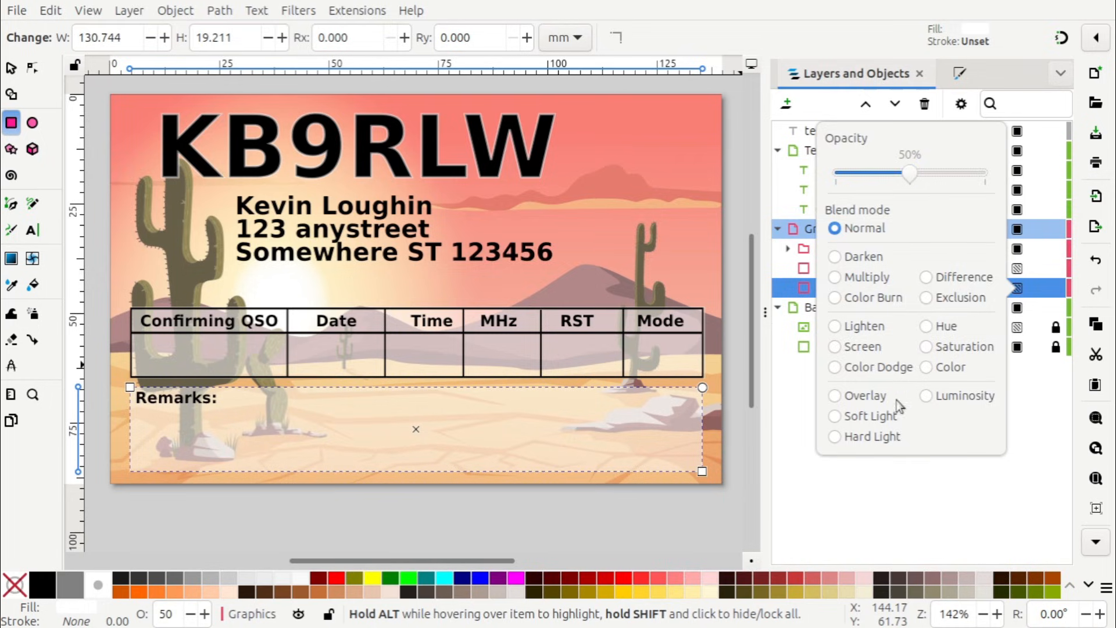
left_click(838, 472)
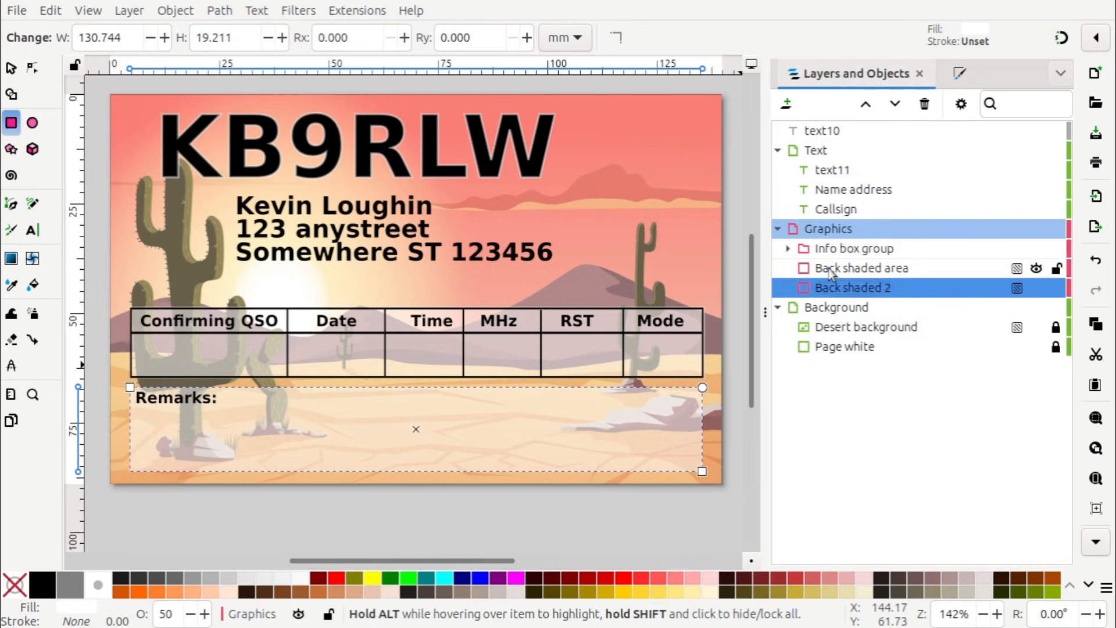
left_click(606, 507)
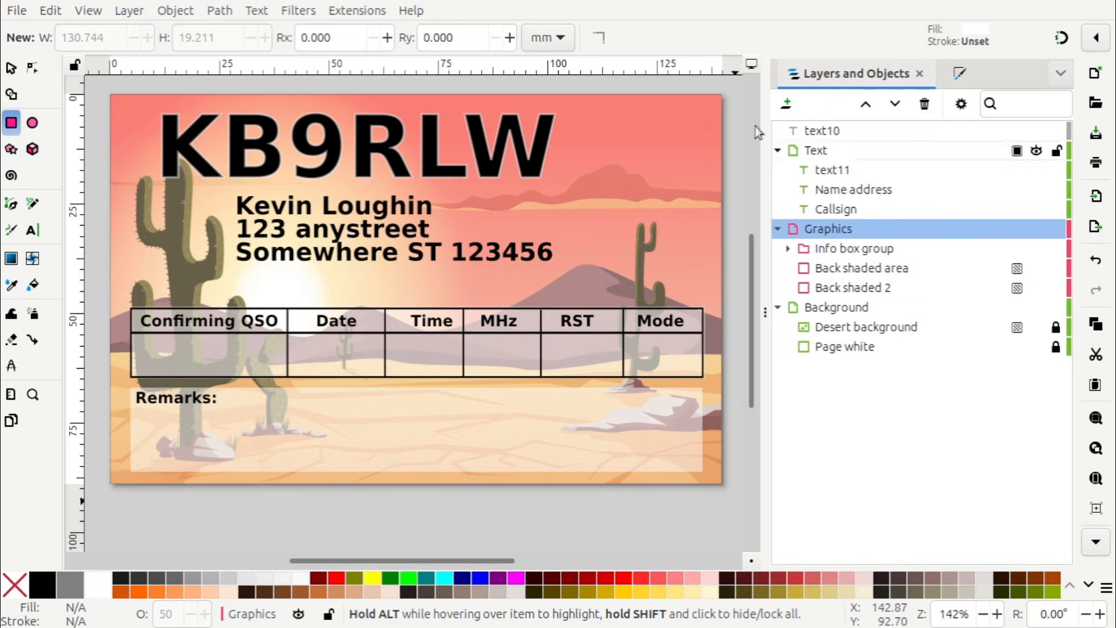
Open the file import dialog with bird-roadrunner-shape-svgrepo-com.svg selected in the "QSL card inkscape" folder.
left_click(17, 12)
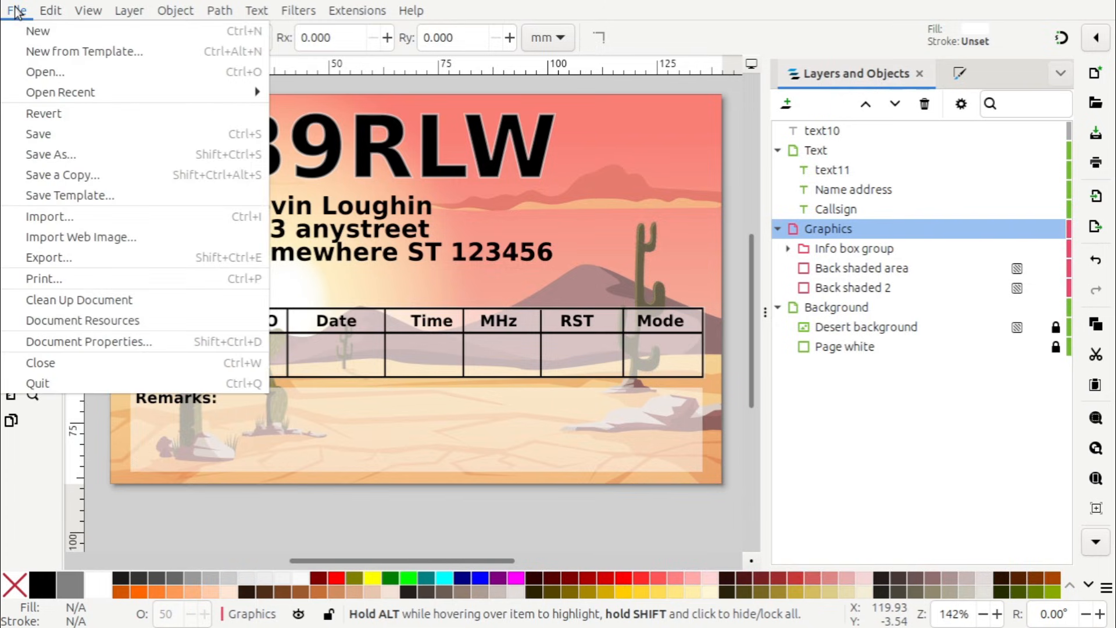
left_click(44, 216)
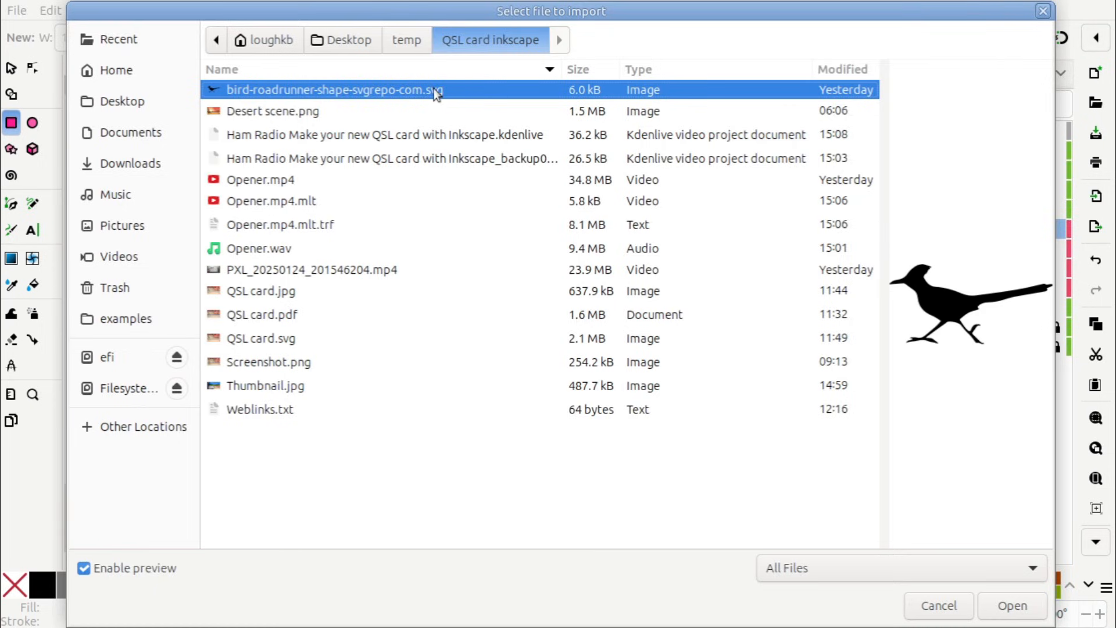
Switch to Chrome to view the Roadrunner vectors page on SVG Repo, and return to Inkscape's import dialog.
key("alt+Tab")
key("alt+Tab")
key("alt+Tab")
key("alt+Tab")
key("alt+Tab")
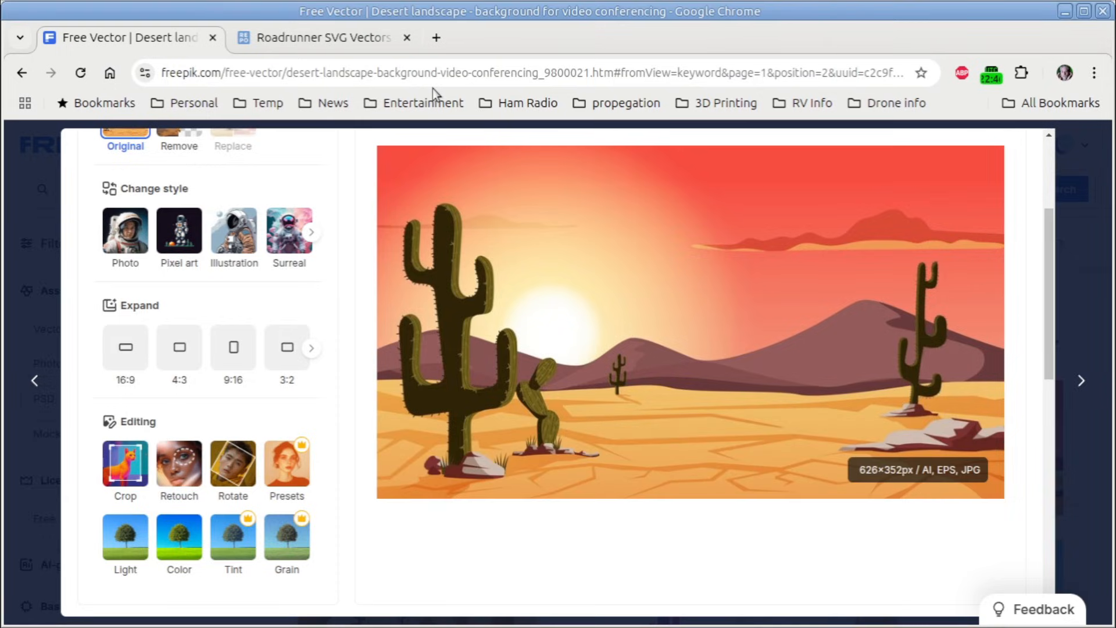
left_click(318, 44)
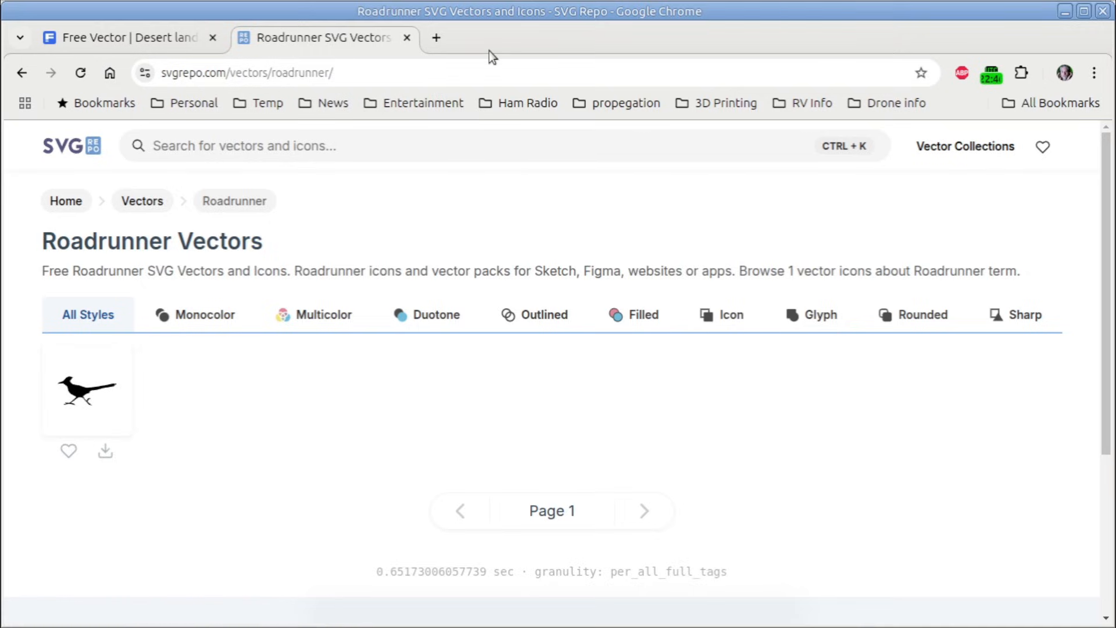
key("alt+Tab")
key("alt+Tab")
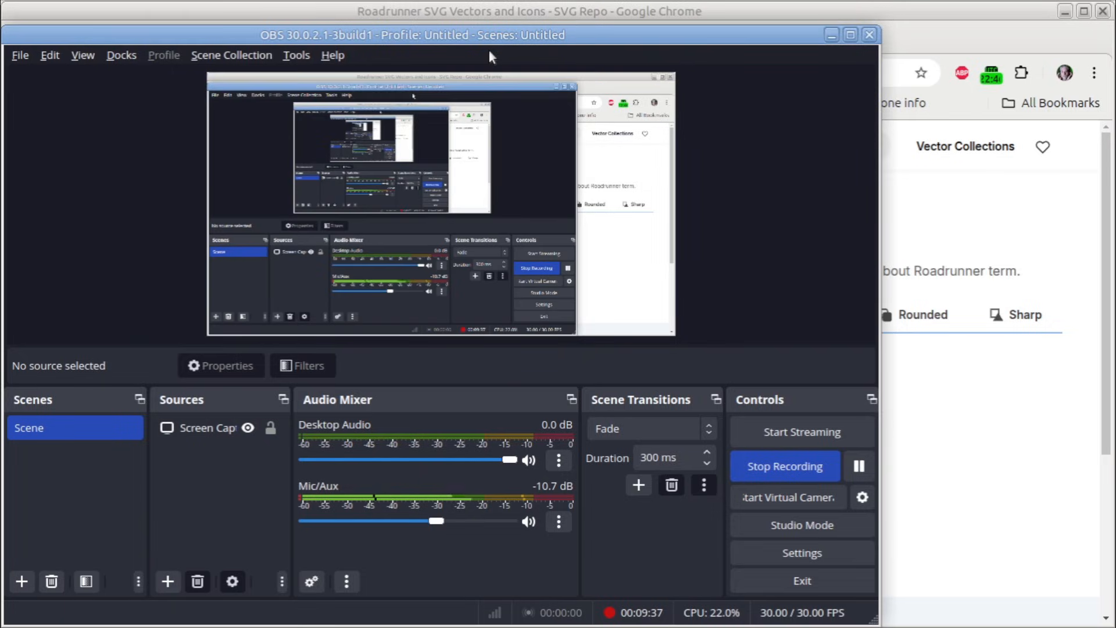
key("alt+Tab")
key("alt+Tab")
key("alt+Tab")
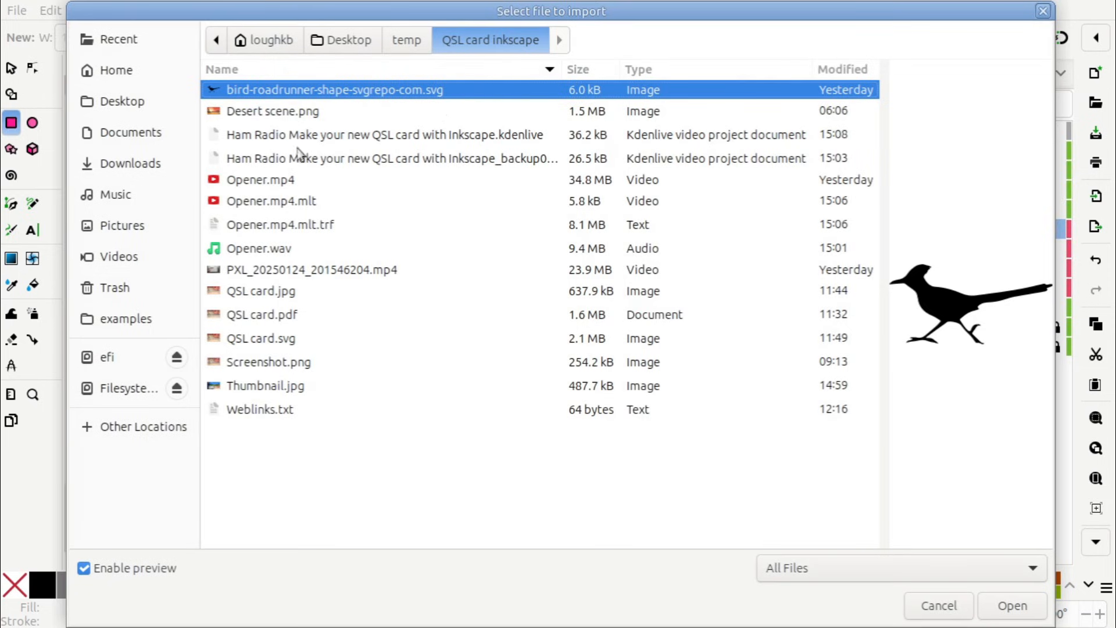
Import the roadrunner SVG as editable objects and scale it down proportionally to about 45 mm wide.
left_click(1012, 606)
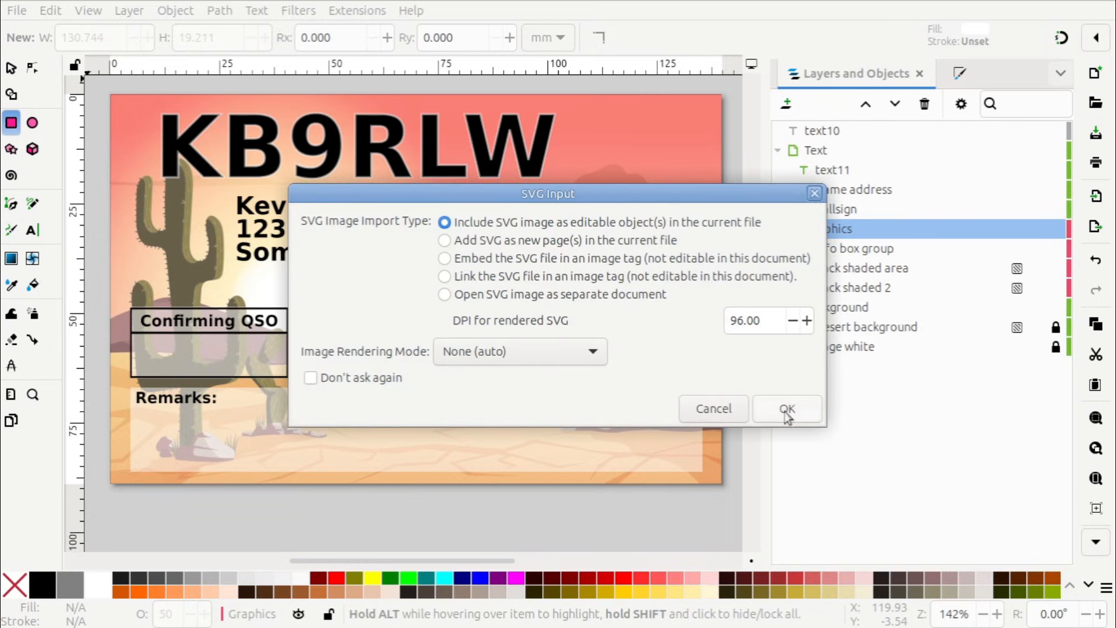
left_click(784, 408)
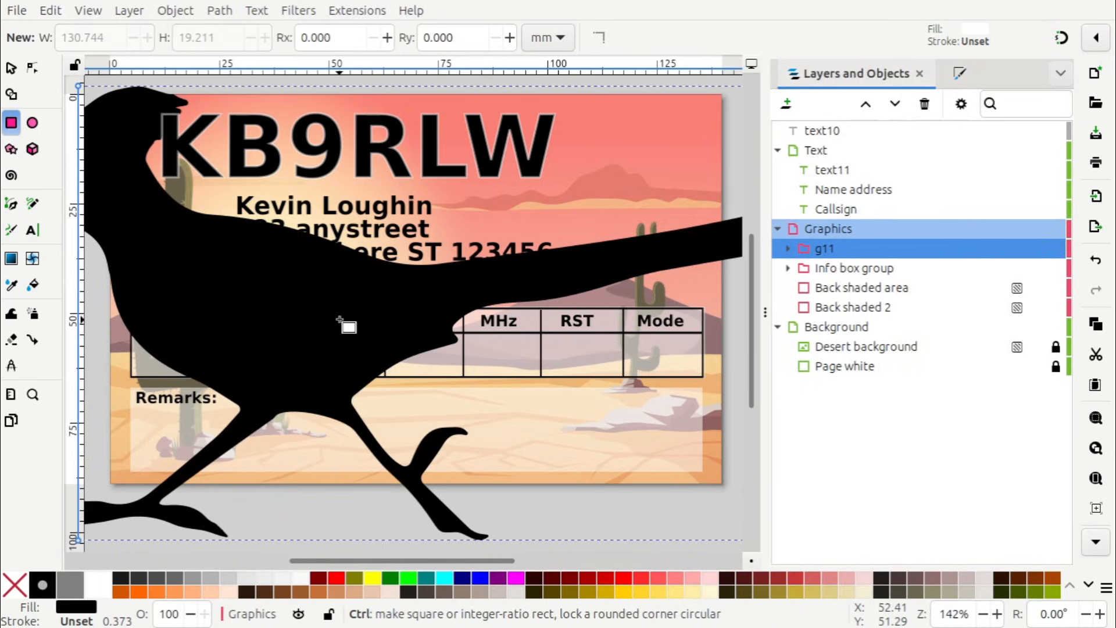
scroll(340, 320, "down", 2)
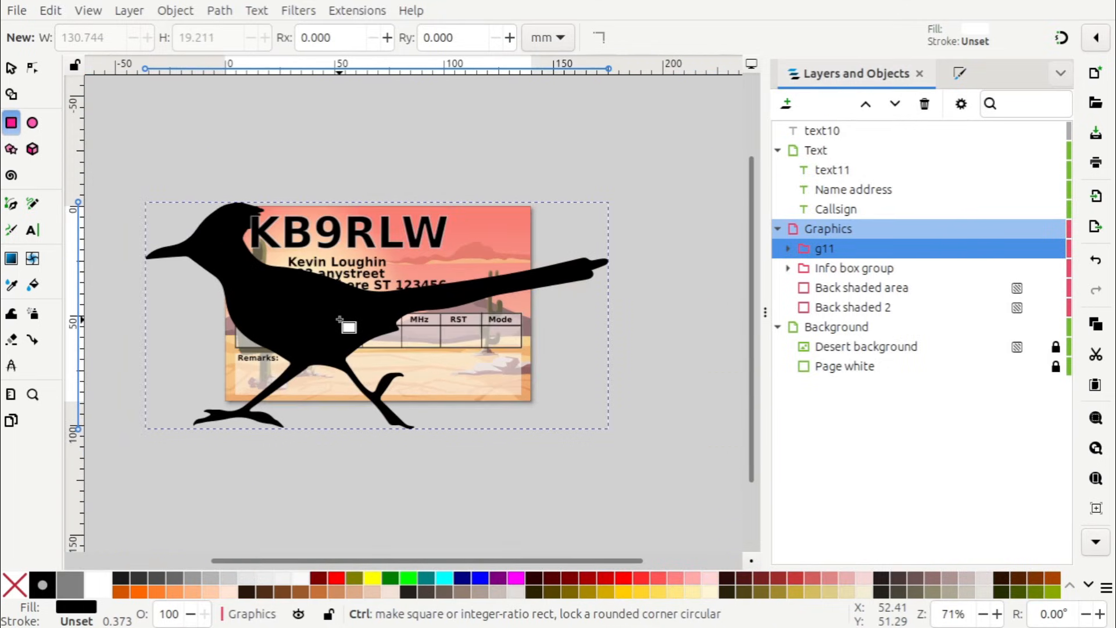
left_click(11, 70)
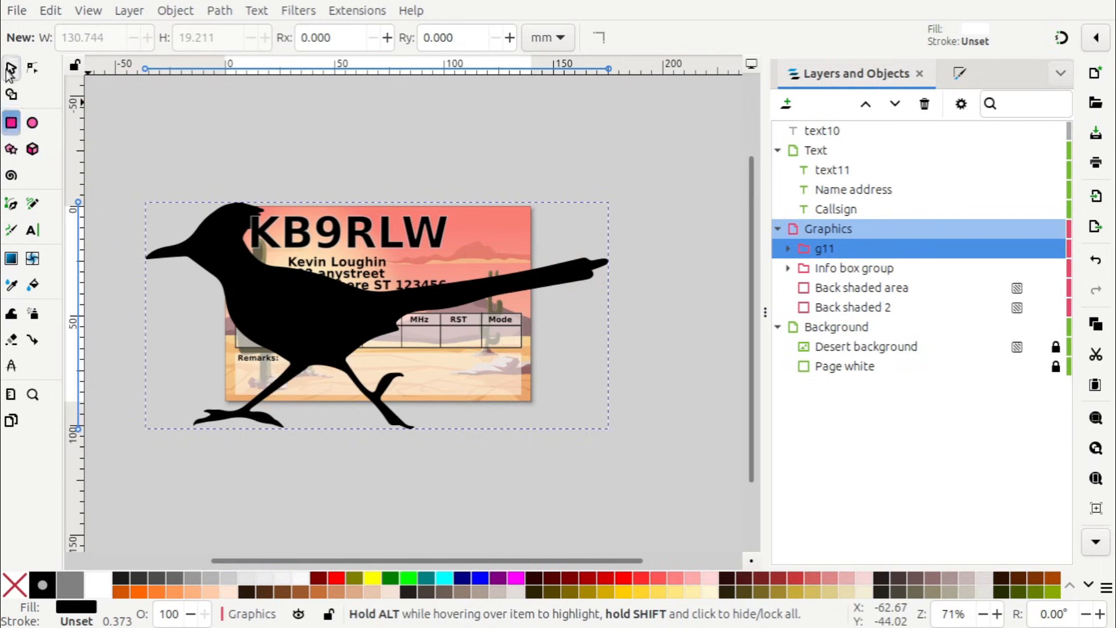
left_click_drag(136, 196, 406, 377)
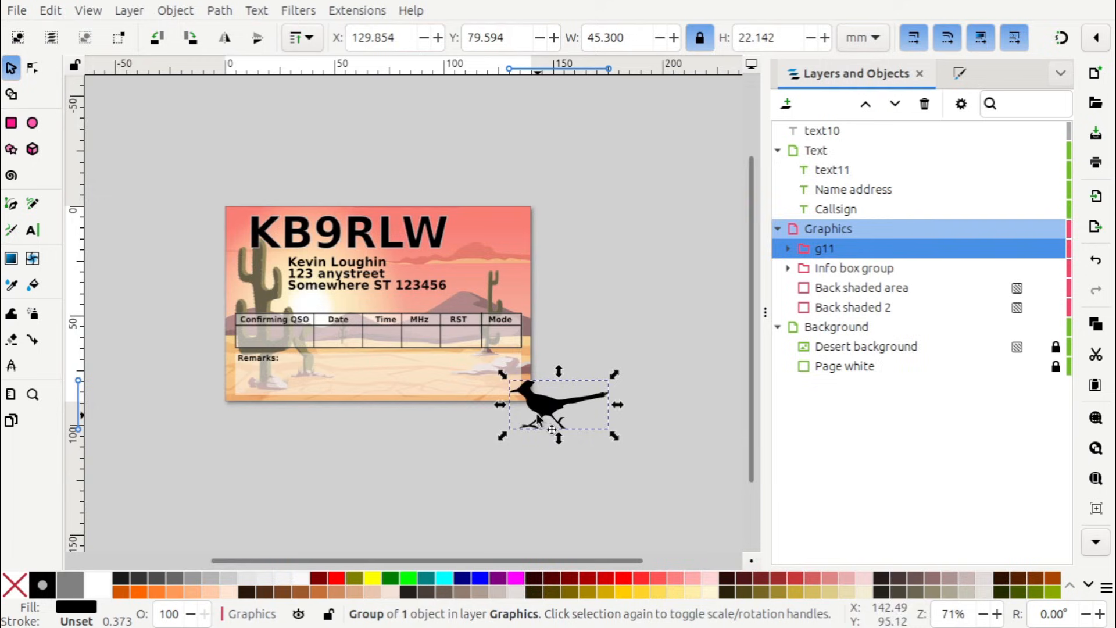
Place the roadrunner on the info box's upper line at the card's right edge, shrink it to about 37 mm wide, and deselect it.
left_click_drag(541, 403, 465, 293)
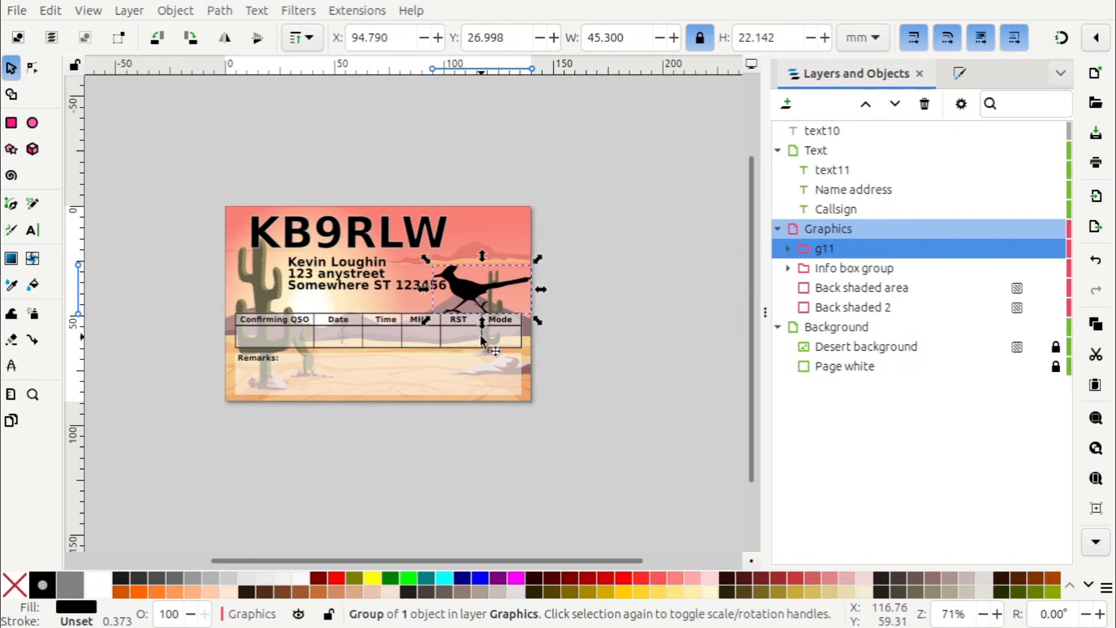
scroll(476, 326, "up", 2)
scroll(475, 326, "up", 1)
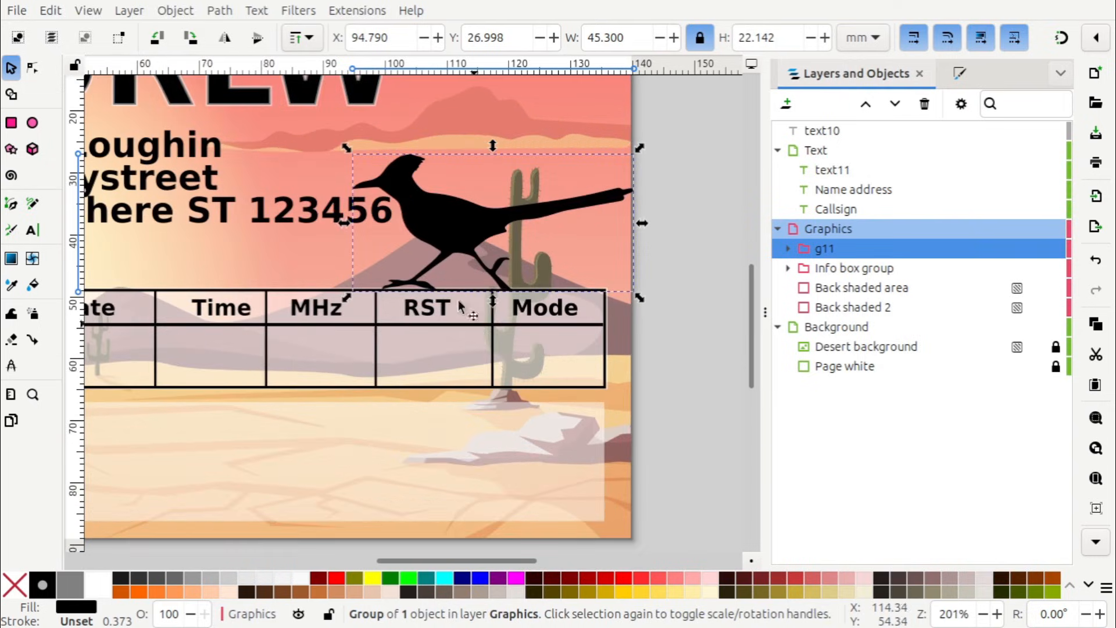
left_click_drag(360, 156, 386, 173)
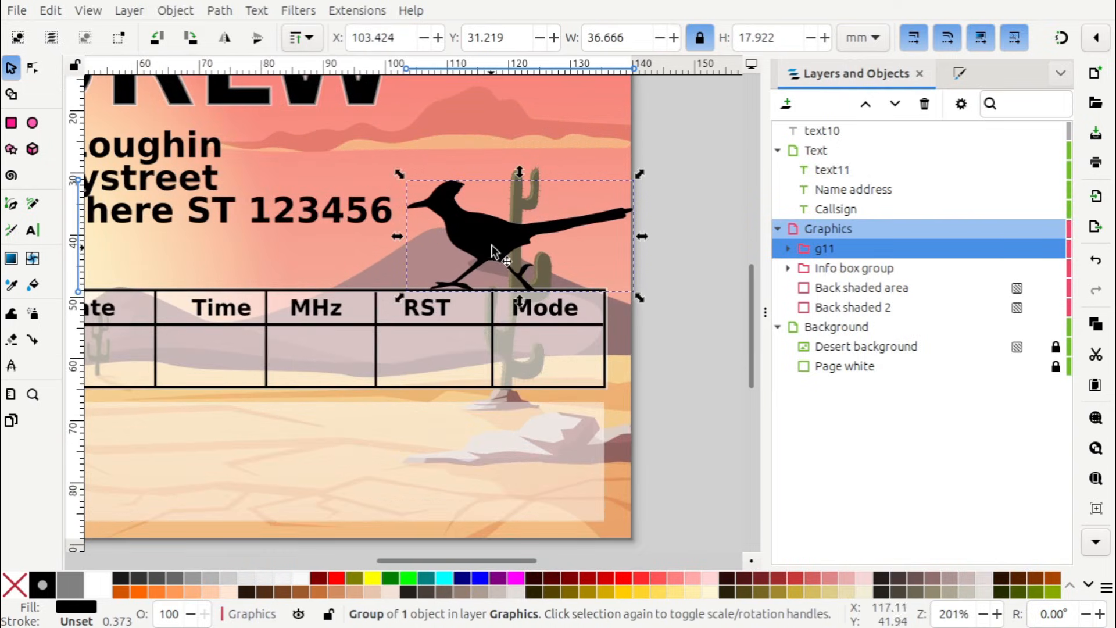
left_click_drag(491, 241, 493, 239)
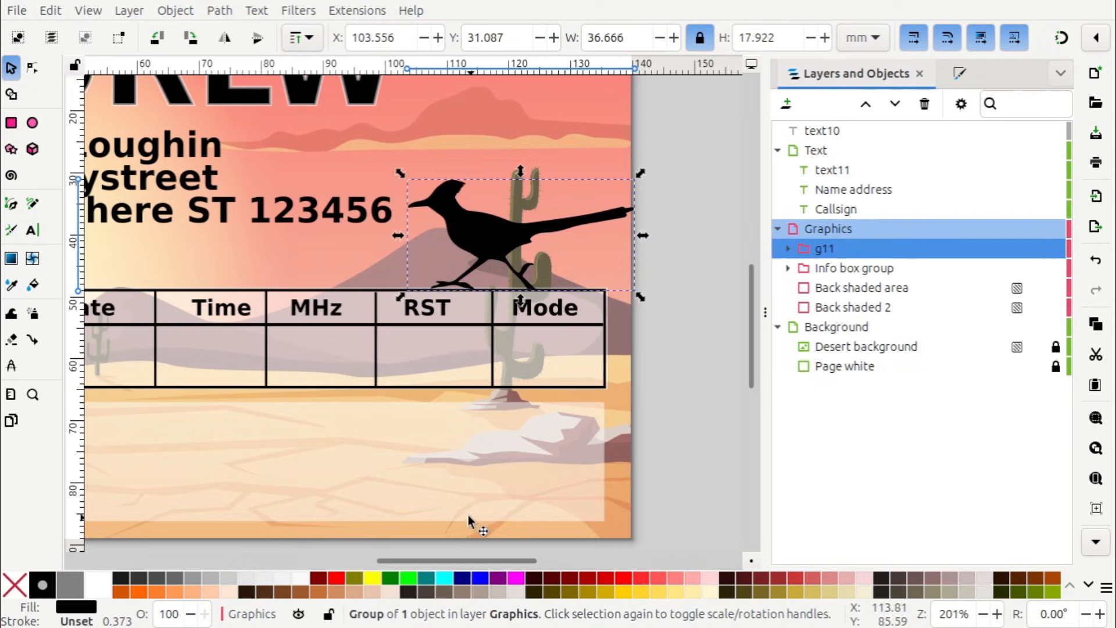
left_click(669, 393)
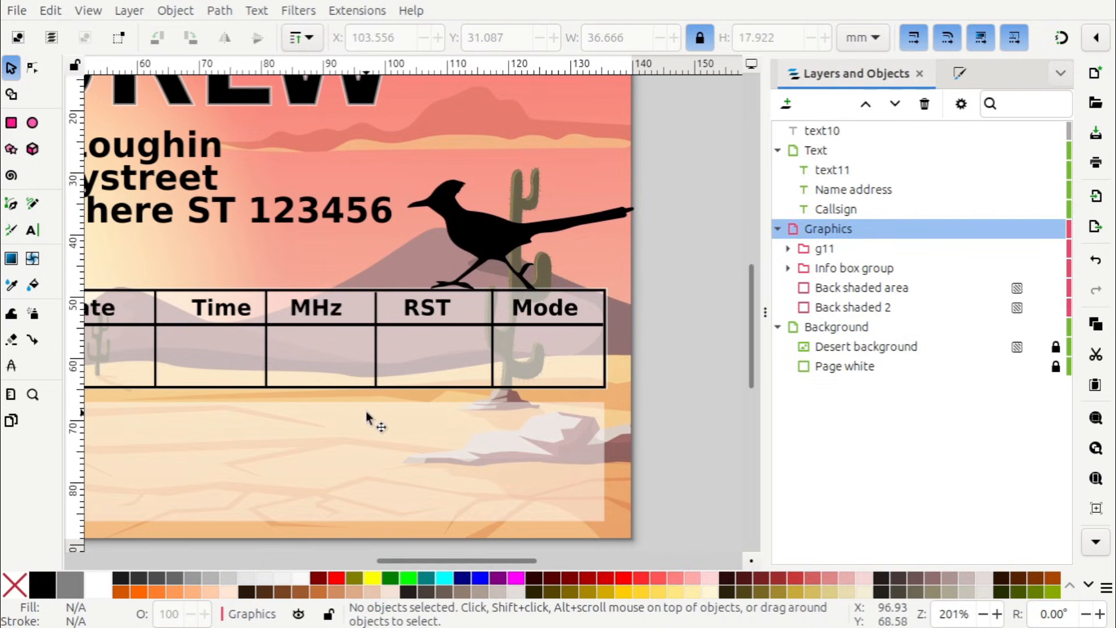
scroll(649, 355, "down", 2)
scroll(649, 355, "up", 2)
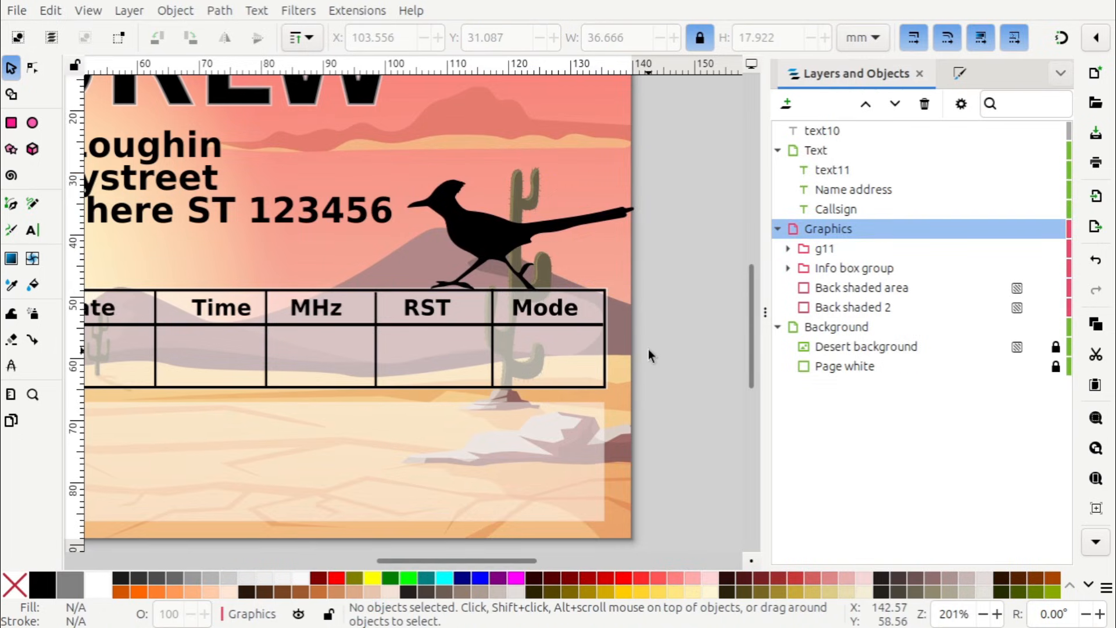
scroll(648, 349, "down", 2, "ctrl")
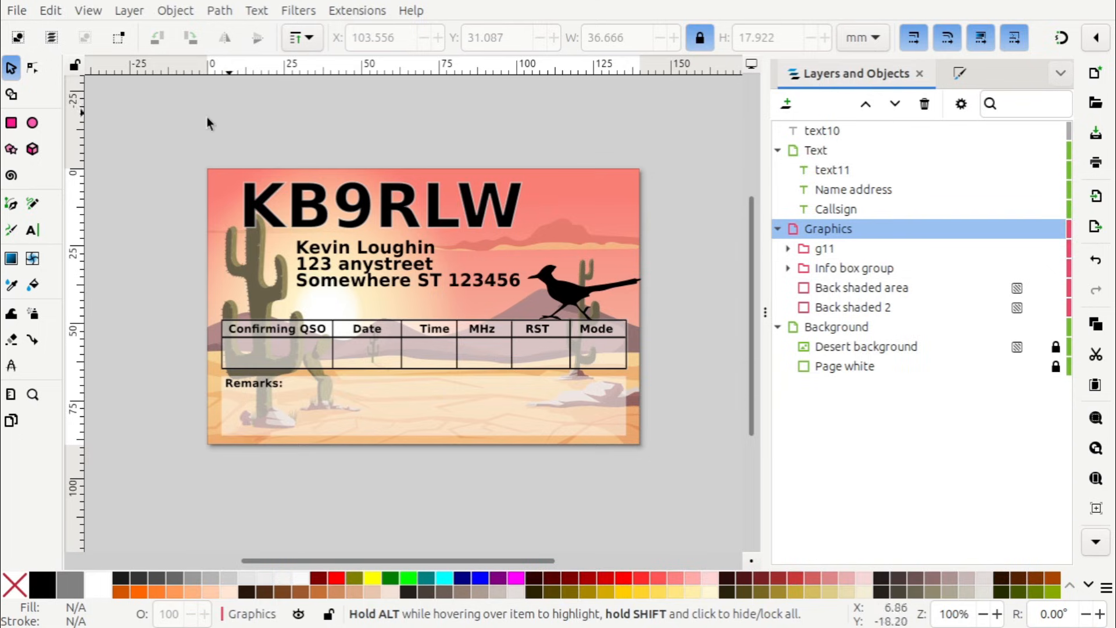
Set up a single-file export of the page in PDF format at 600 DPI.
left_click(17, 11)
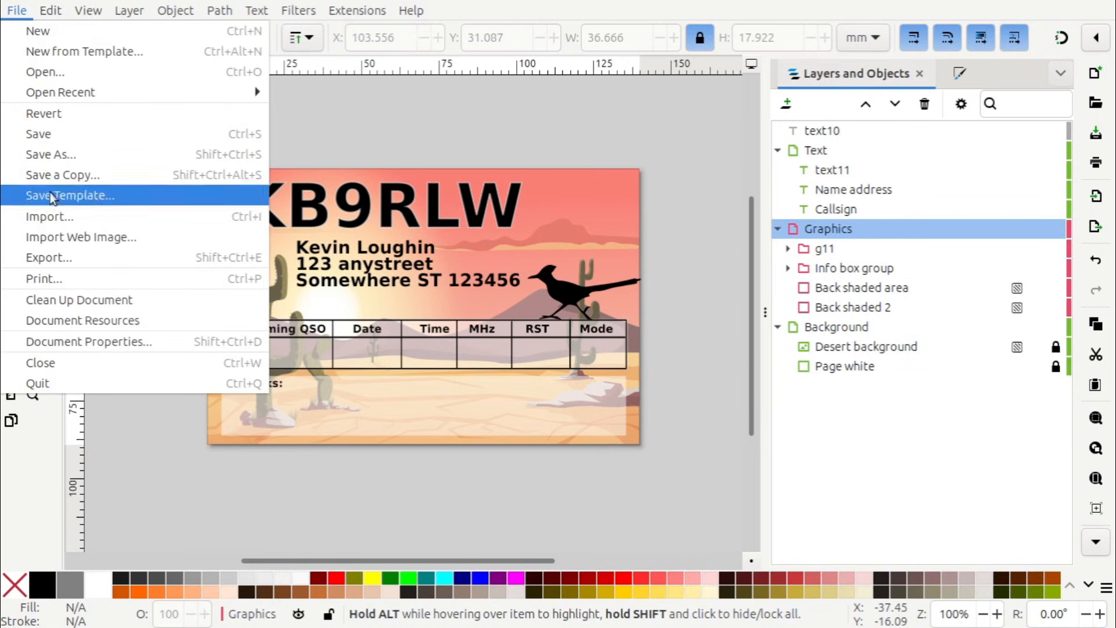
left_click(50, 260)
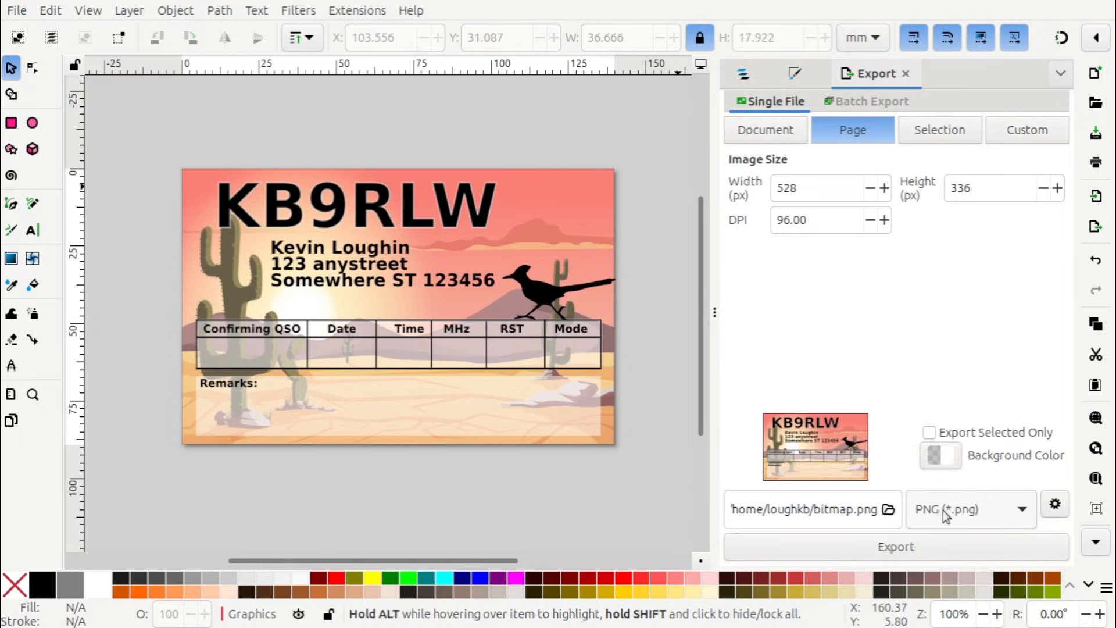
left_click(999, 516)
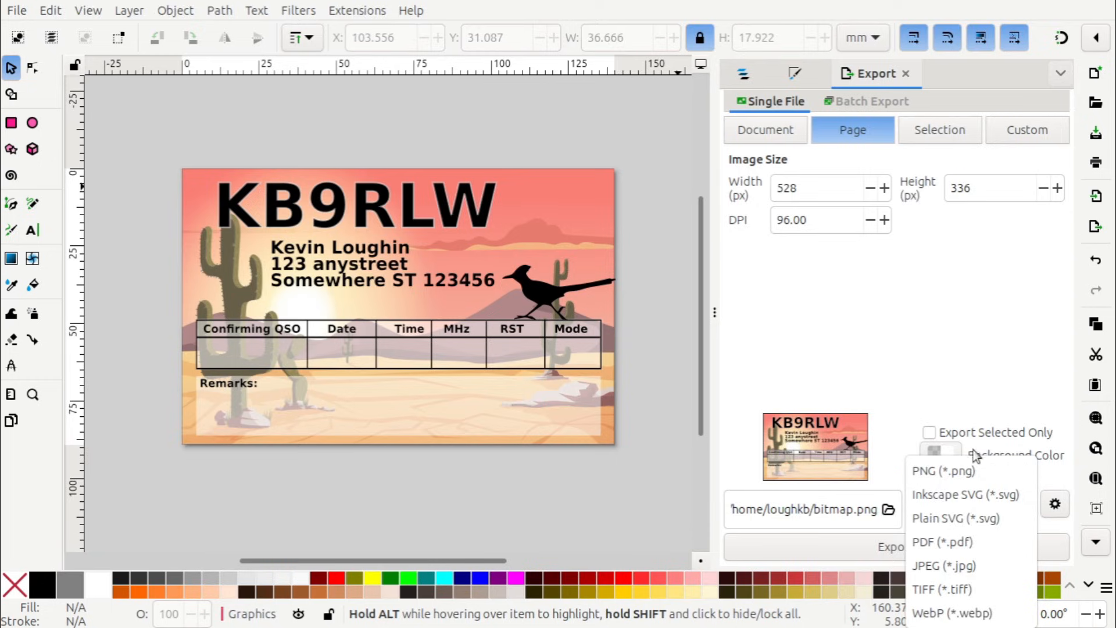
left_click(966, 542)
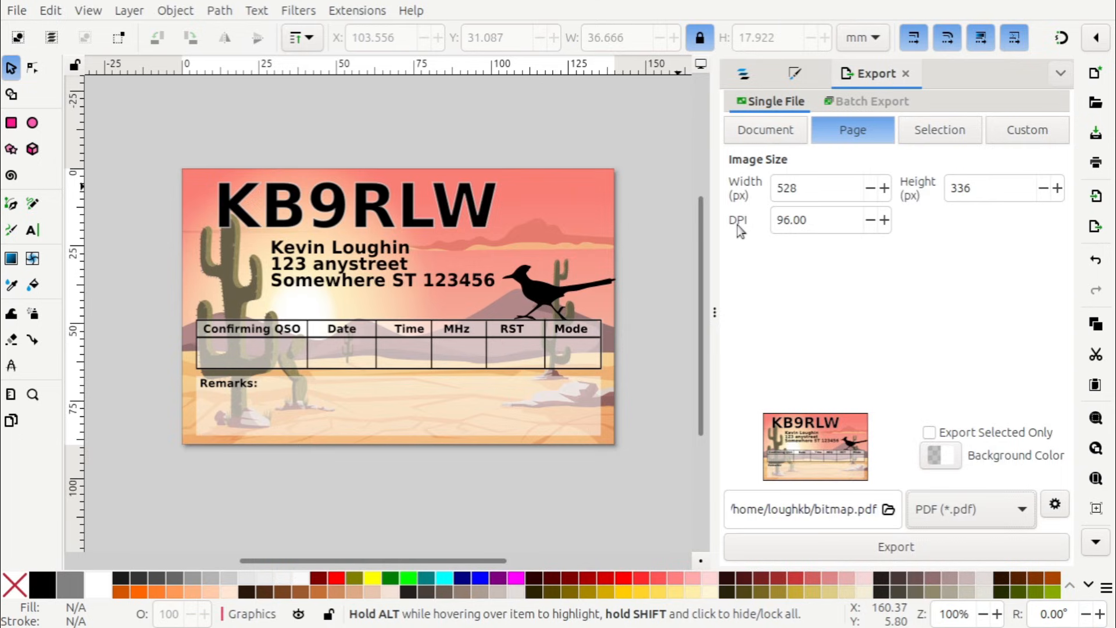
left_click(817, 222)
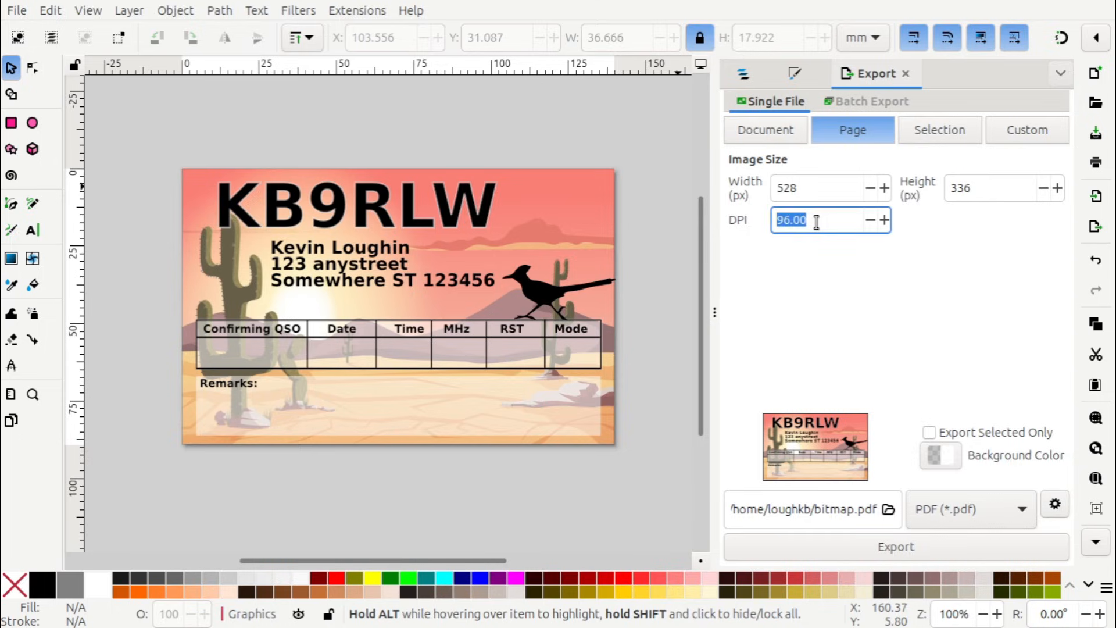
type("600")
key("Return")
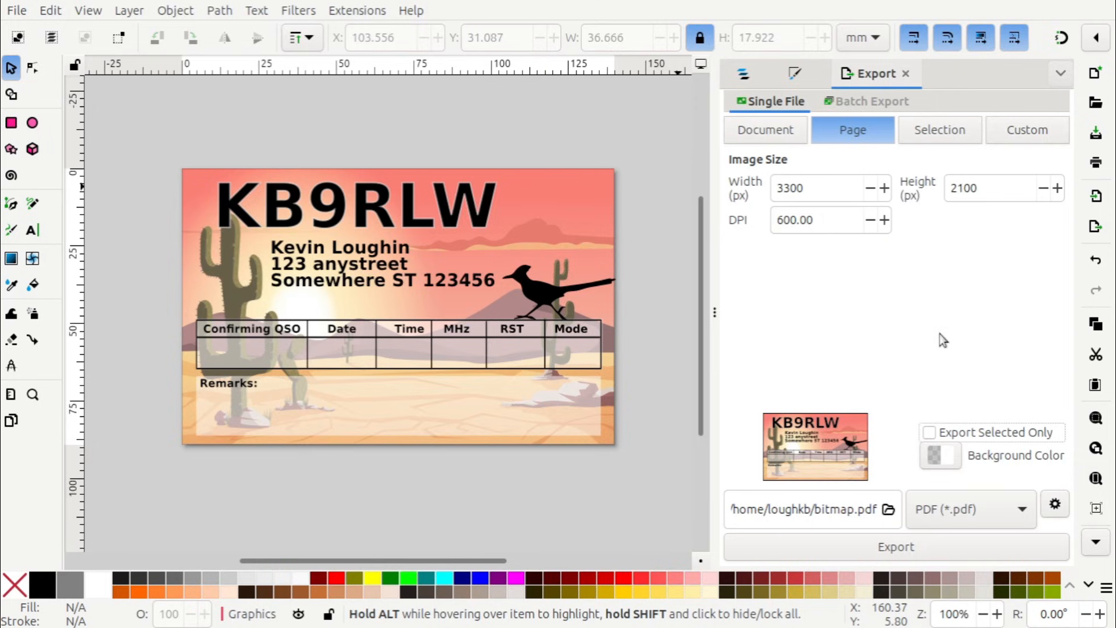